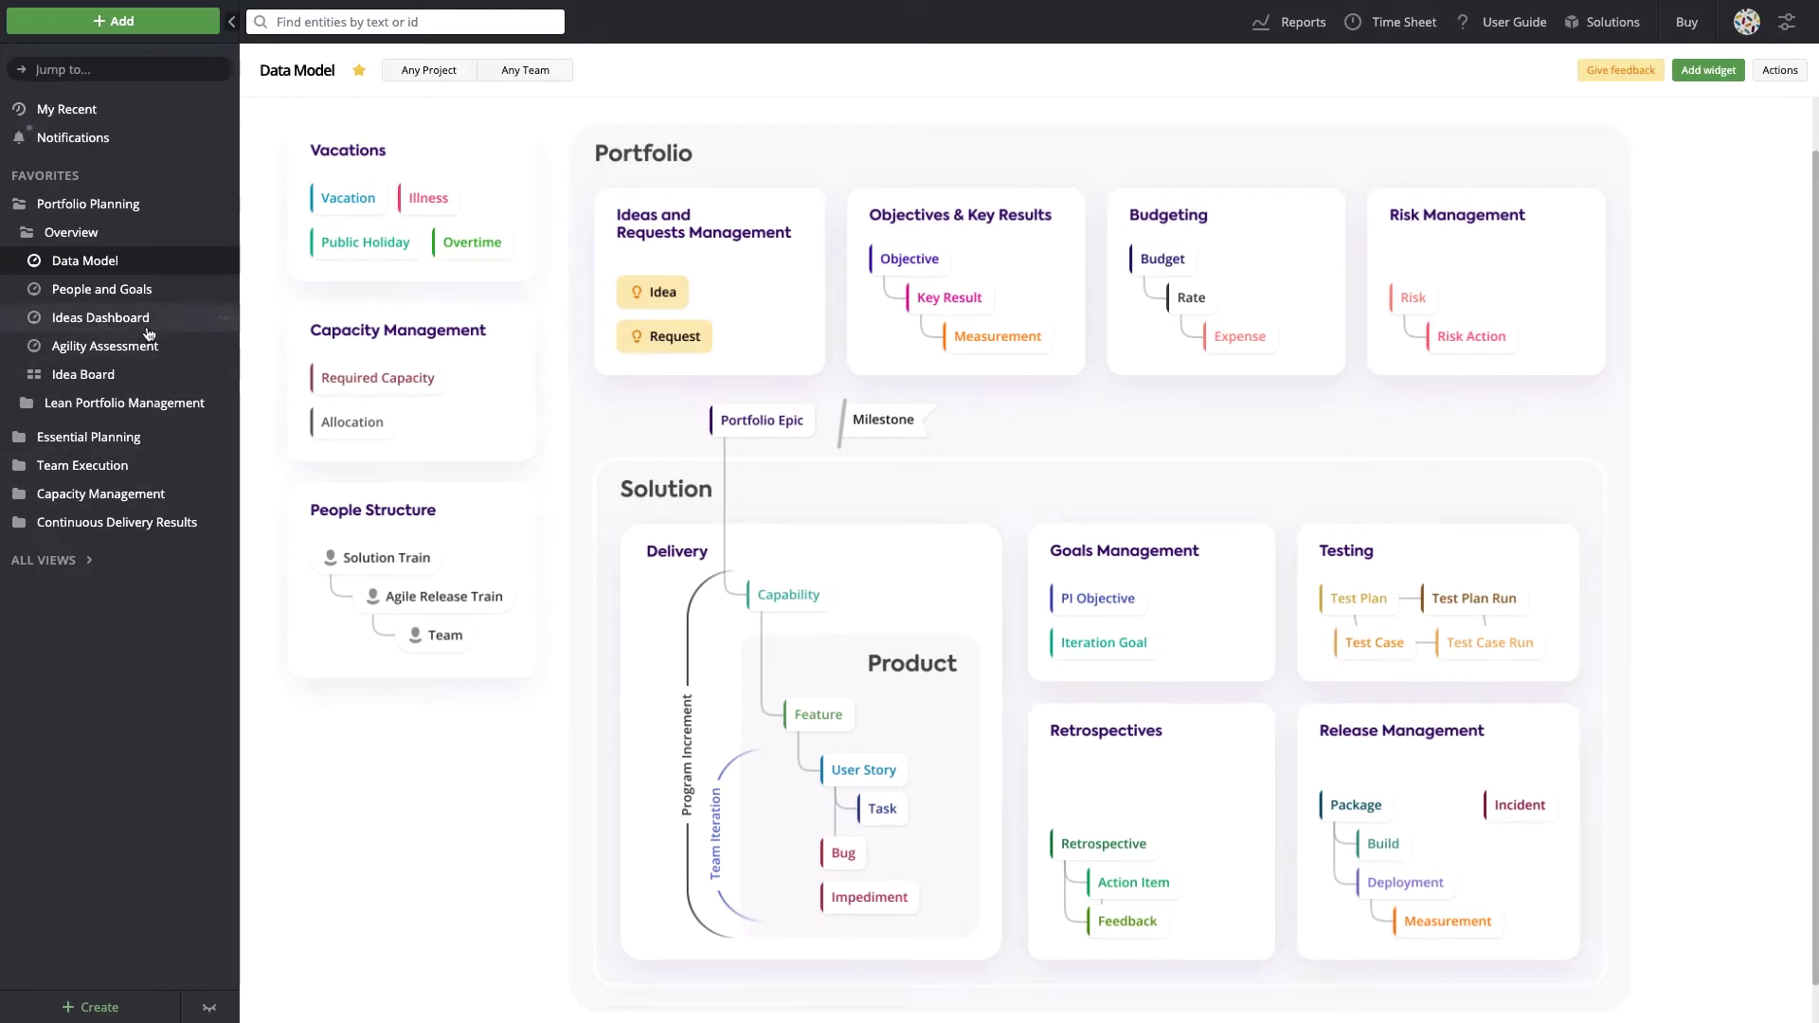
On the People and Goals dashboard, expand the Consumer Loans value stream and the "Increase customer satisfaction" strategic objective.
click(131, 291)
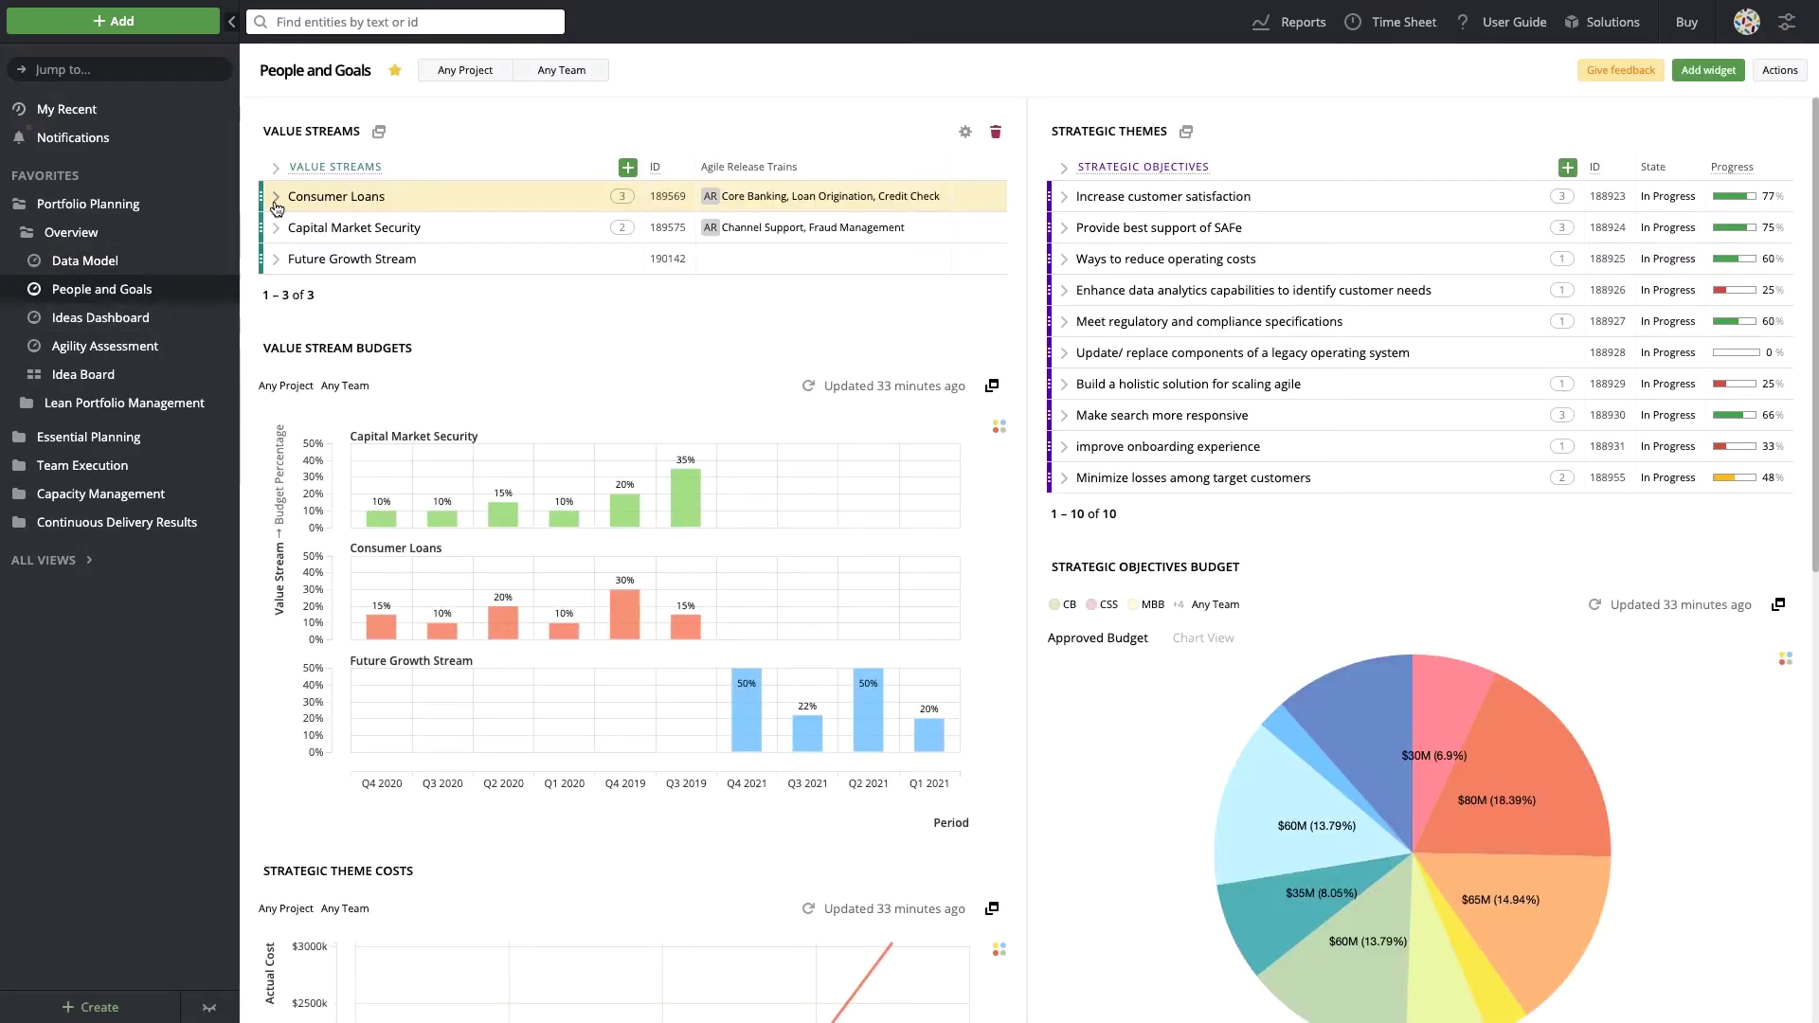
click(276, 200)
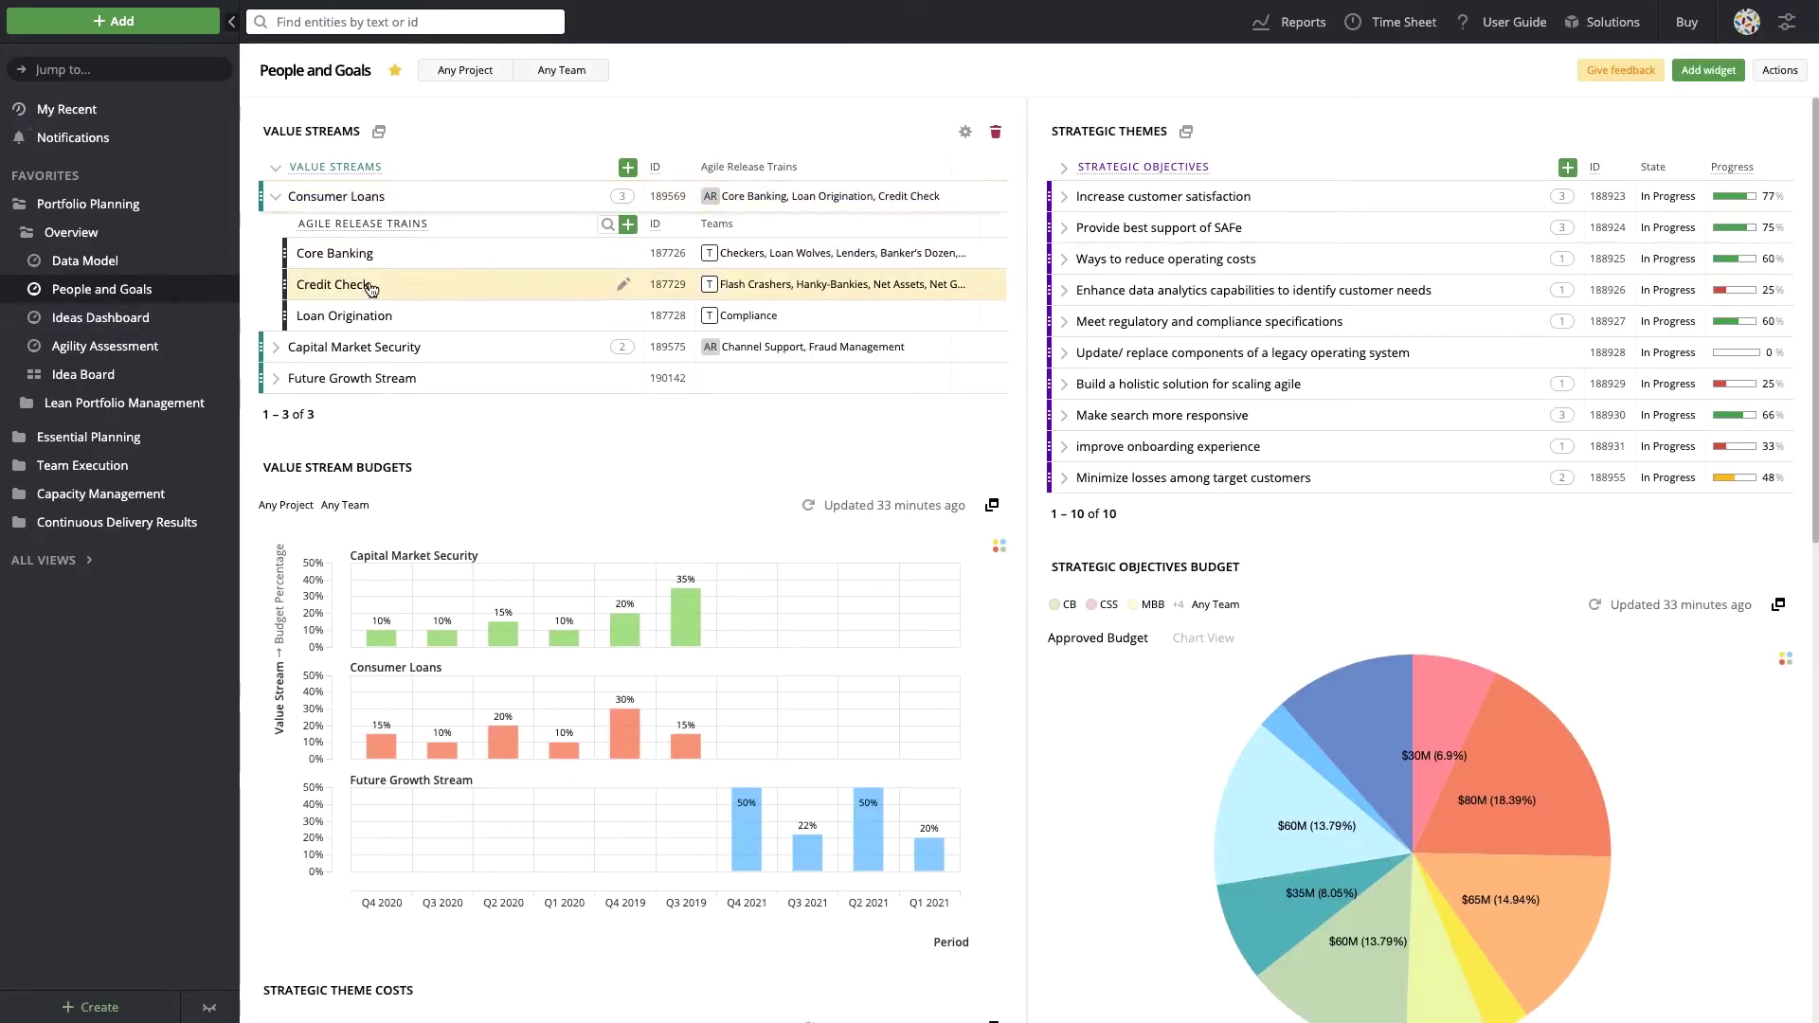
click(1065, 199)
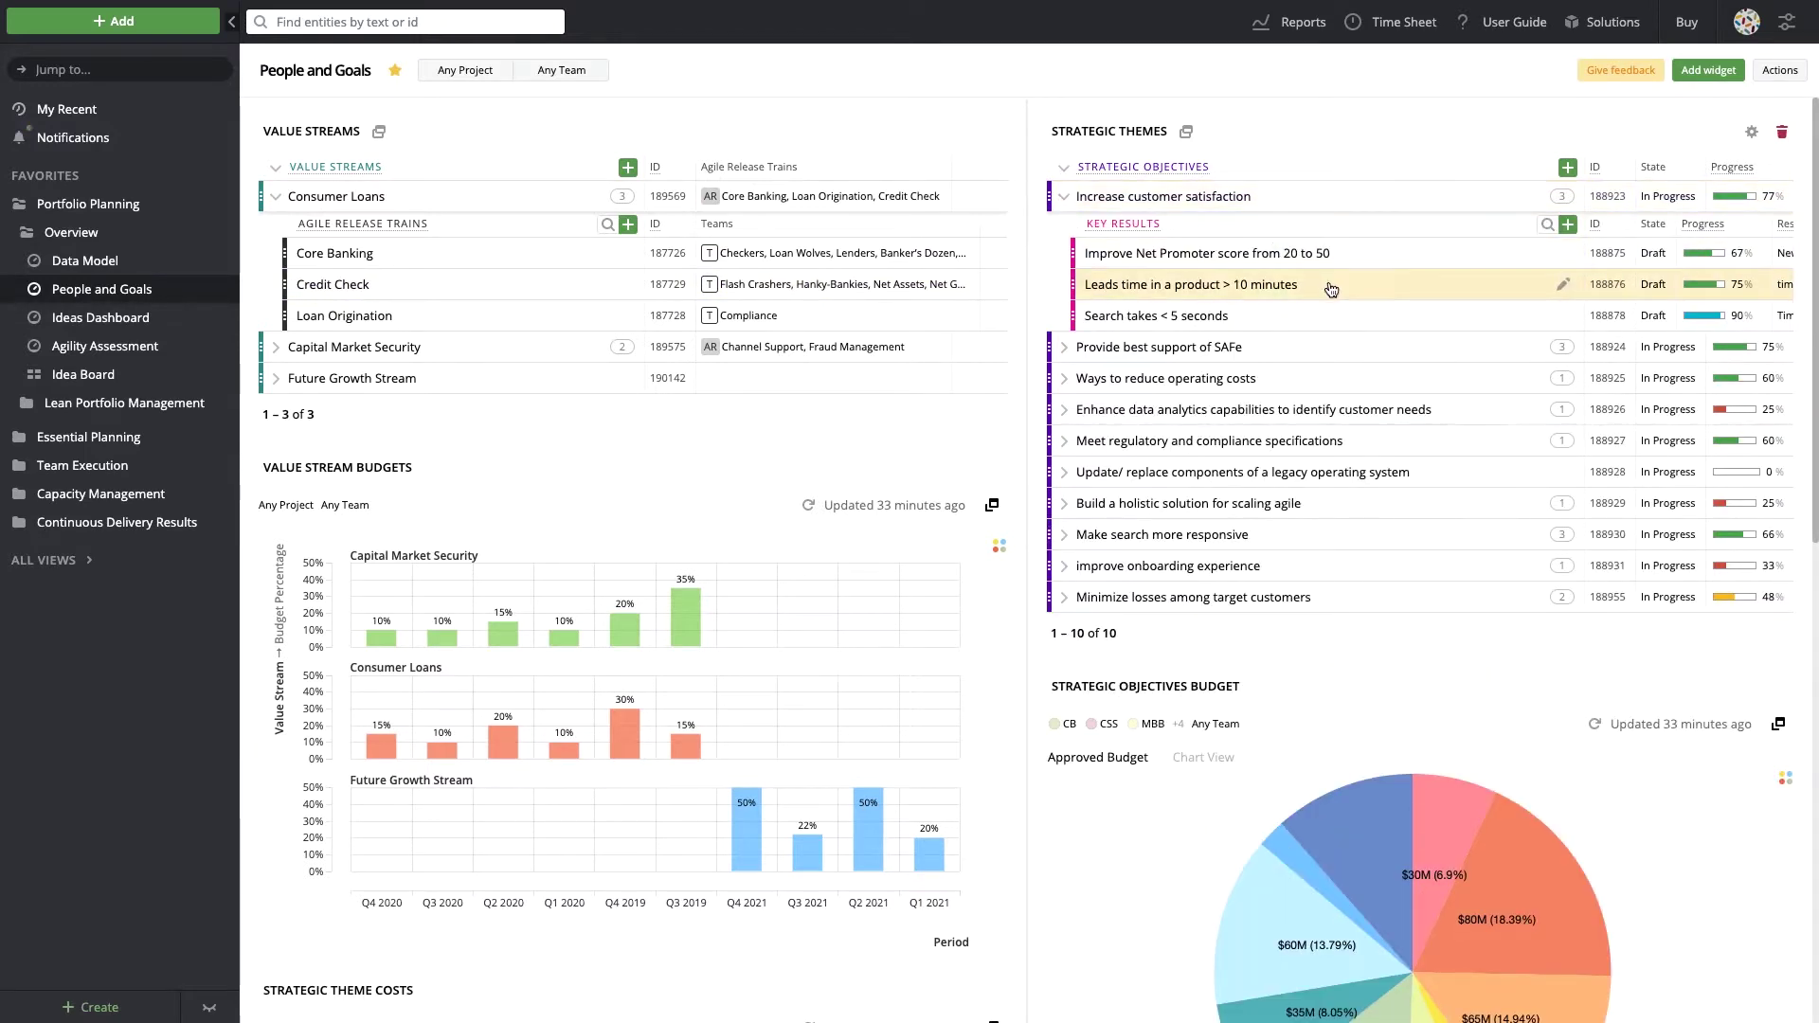
Open PI4 Core Banking from the Core Banking agile release train and review its description through the Vision section.
click(360, 260)
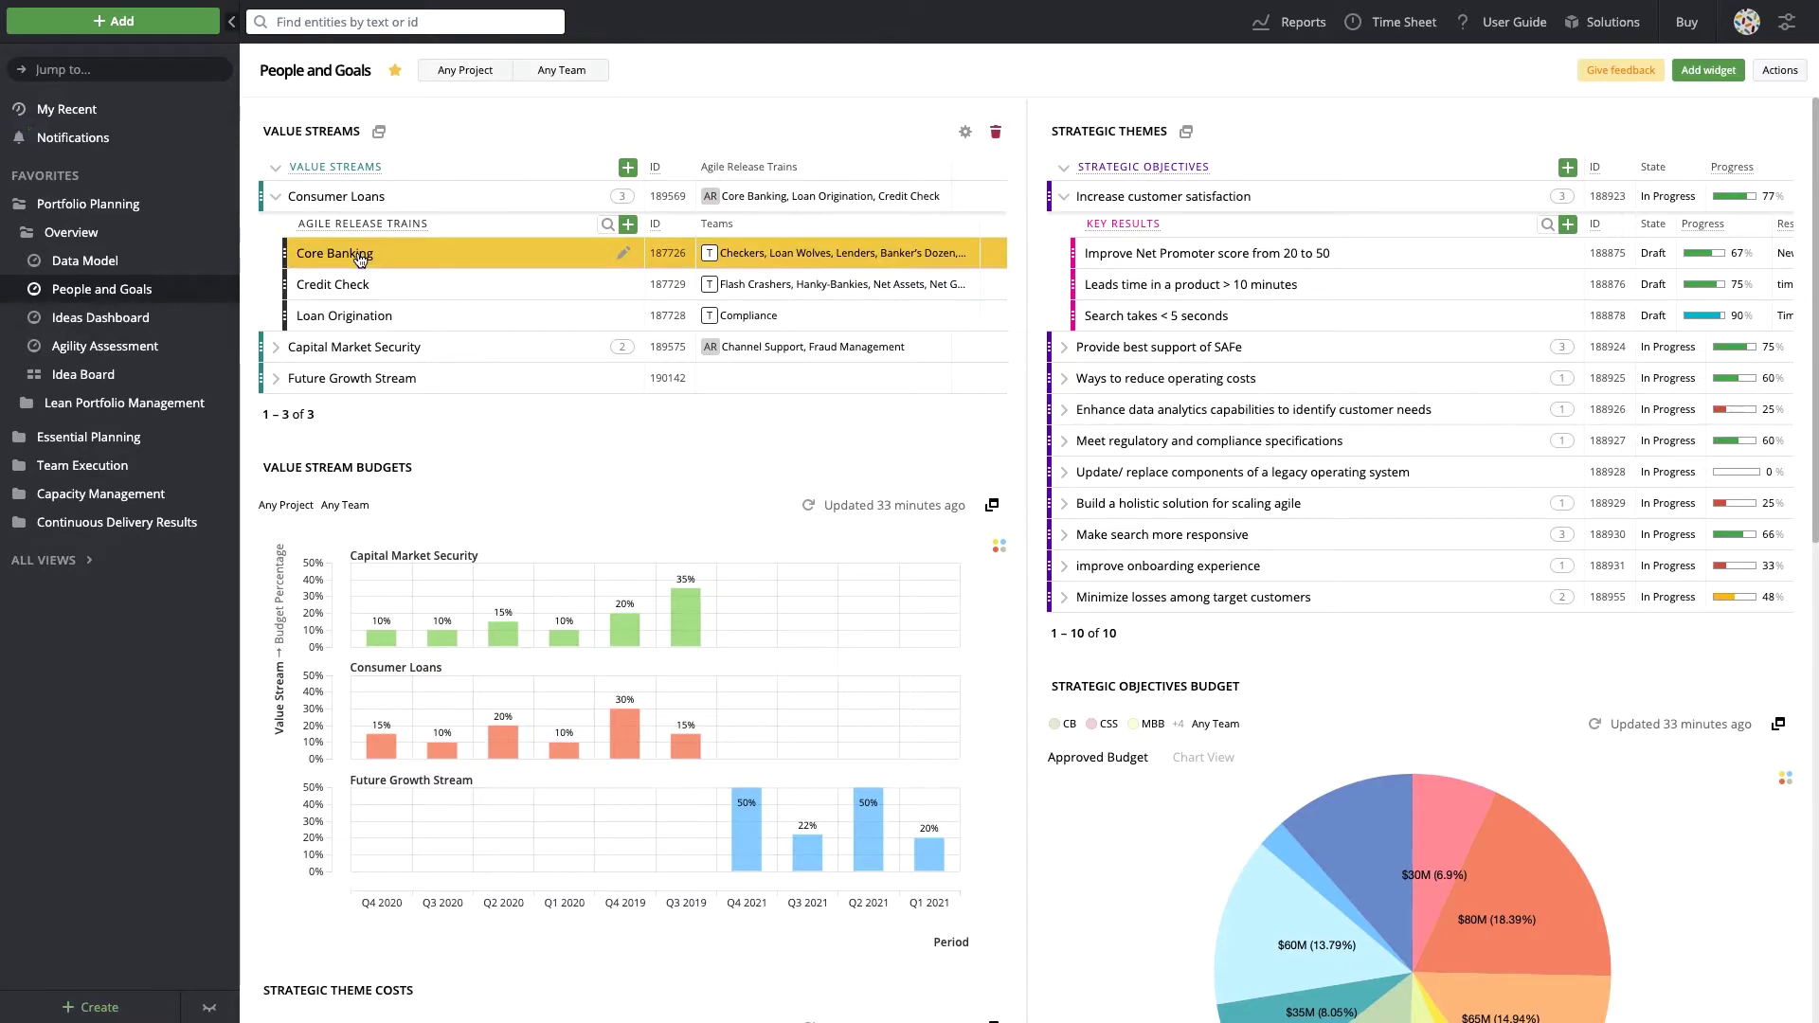
click(360, 261)
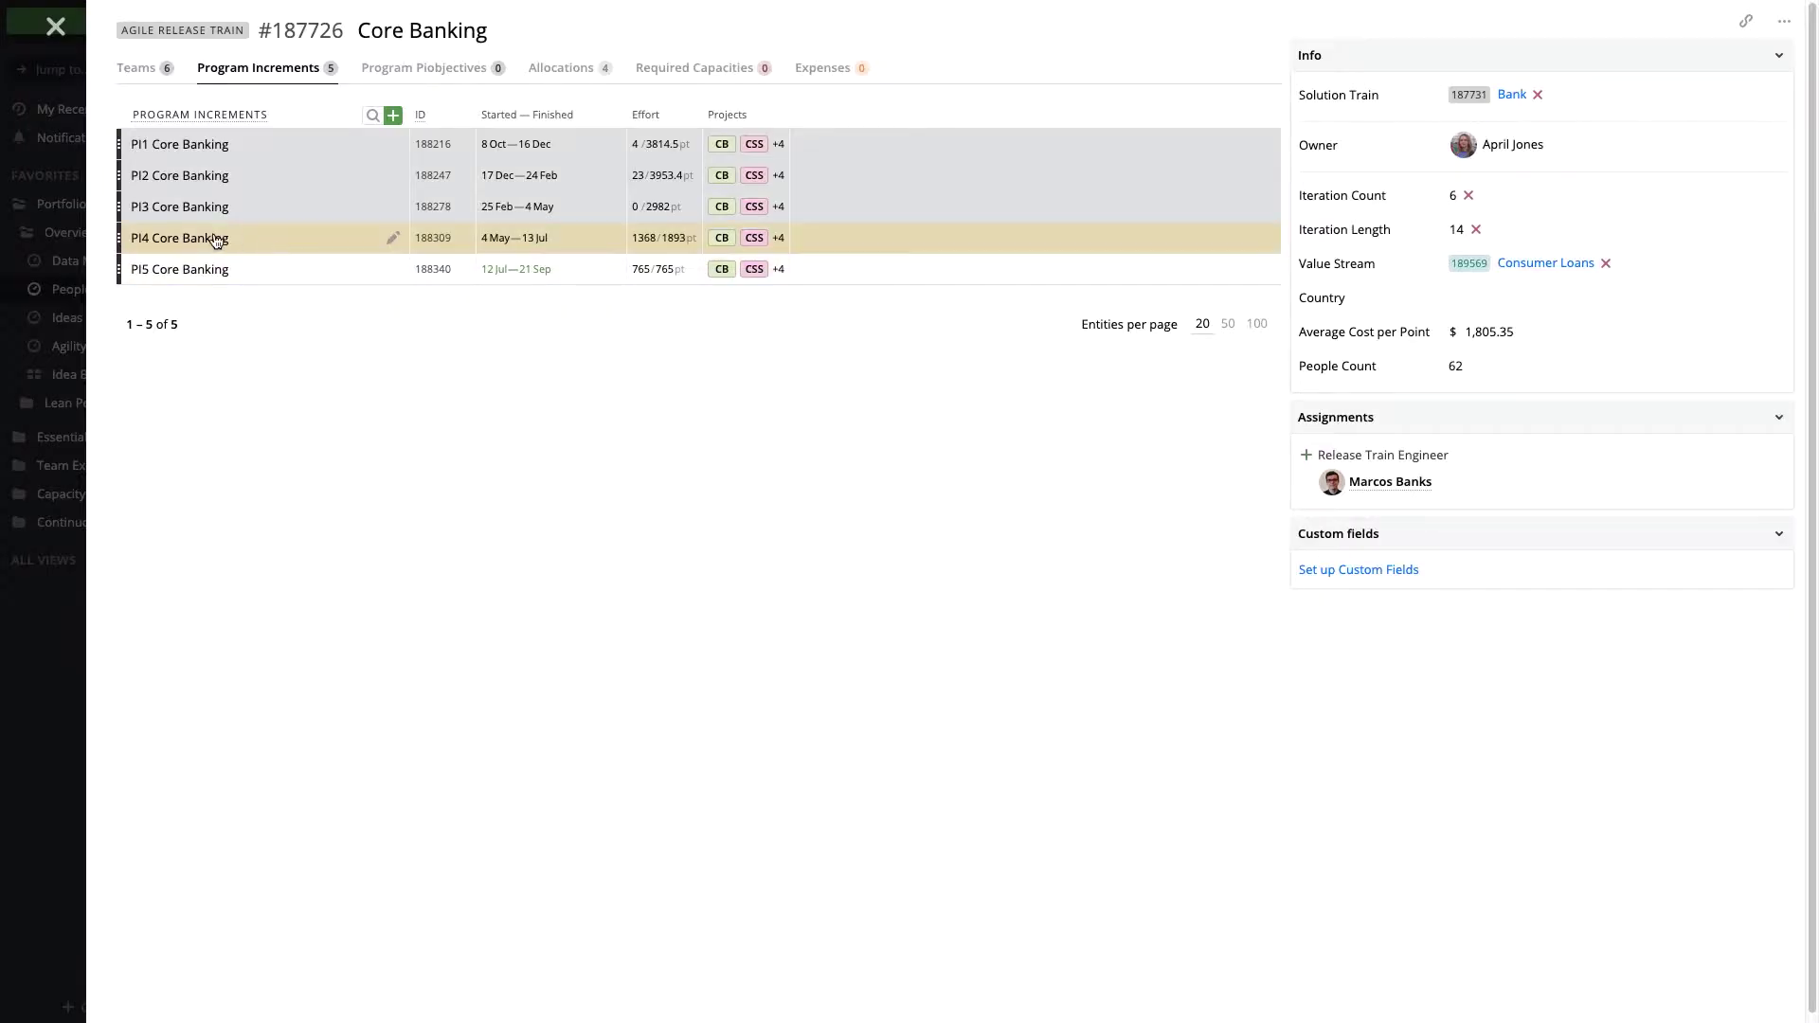
click(441, 247)
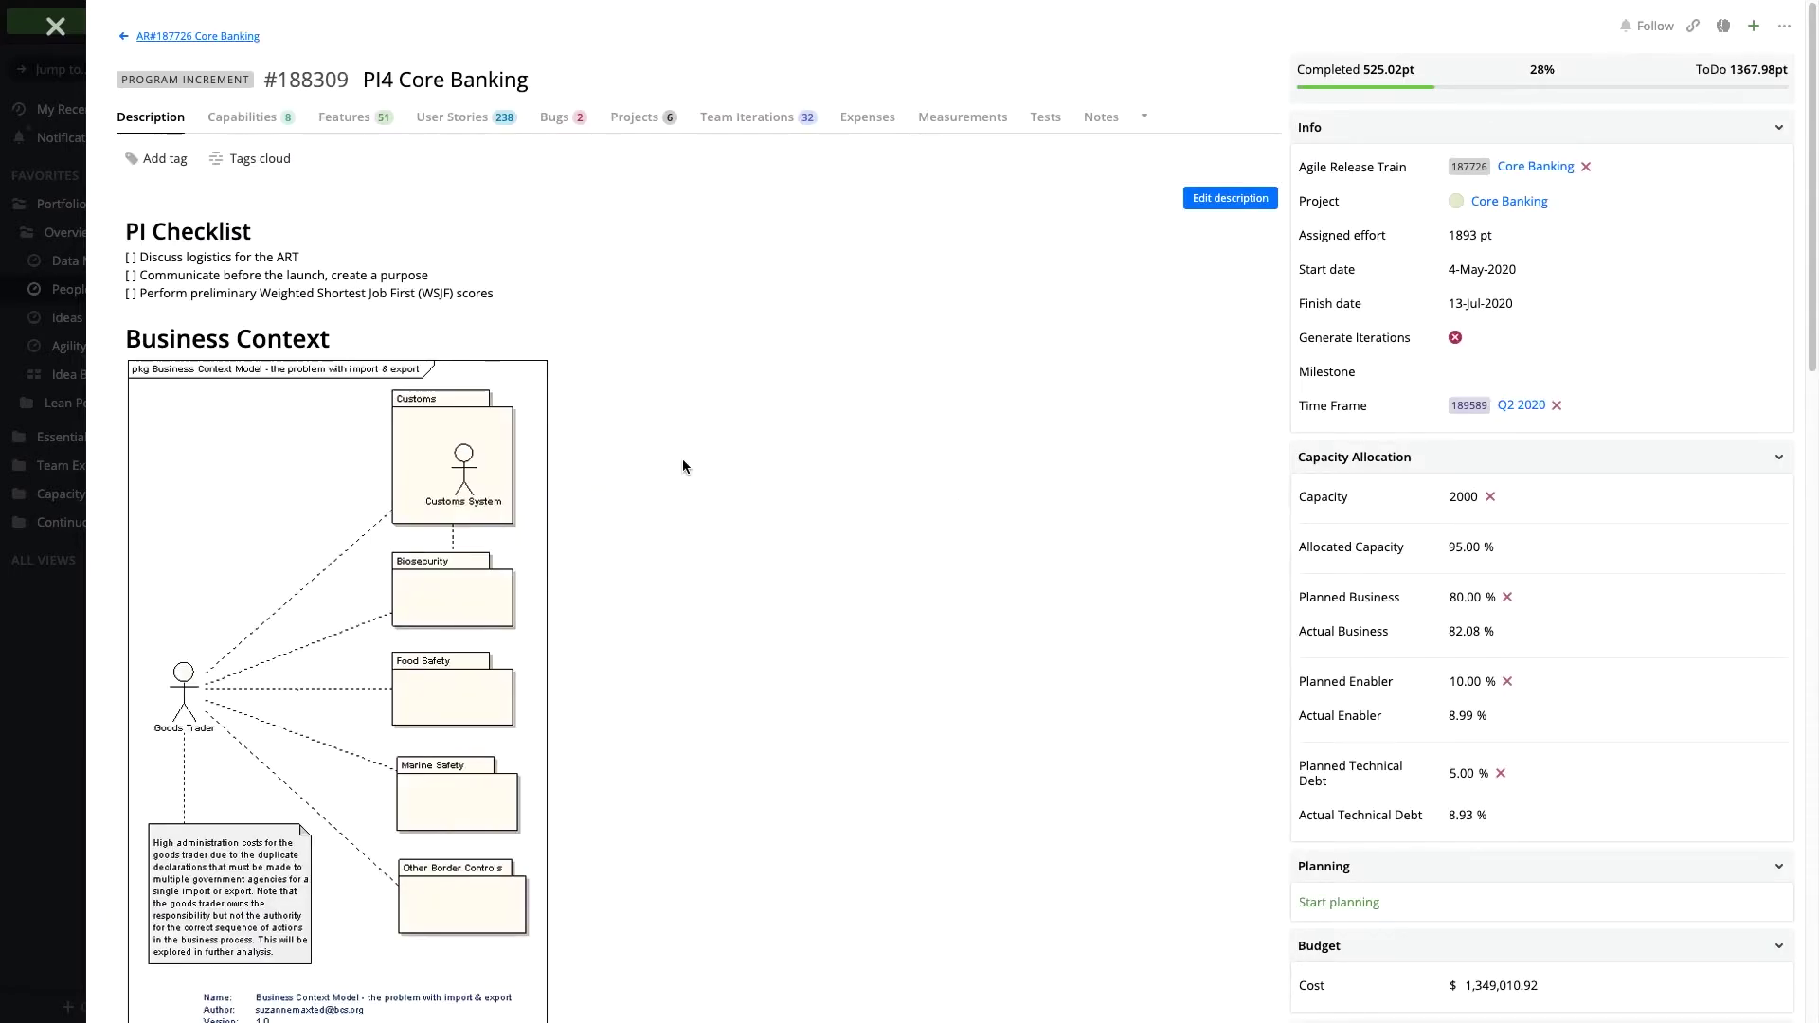
scroll(682, 461, down, 2)
scroll(682, 456, down, 6)
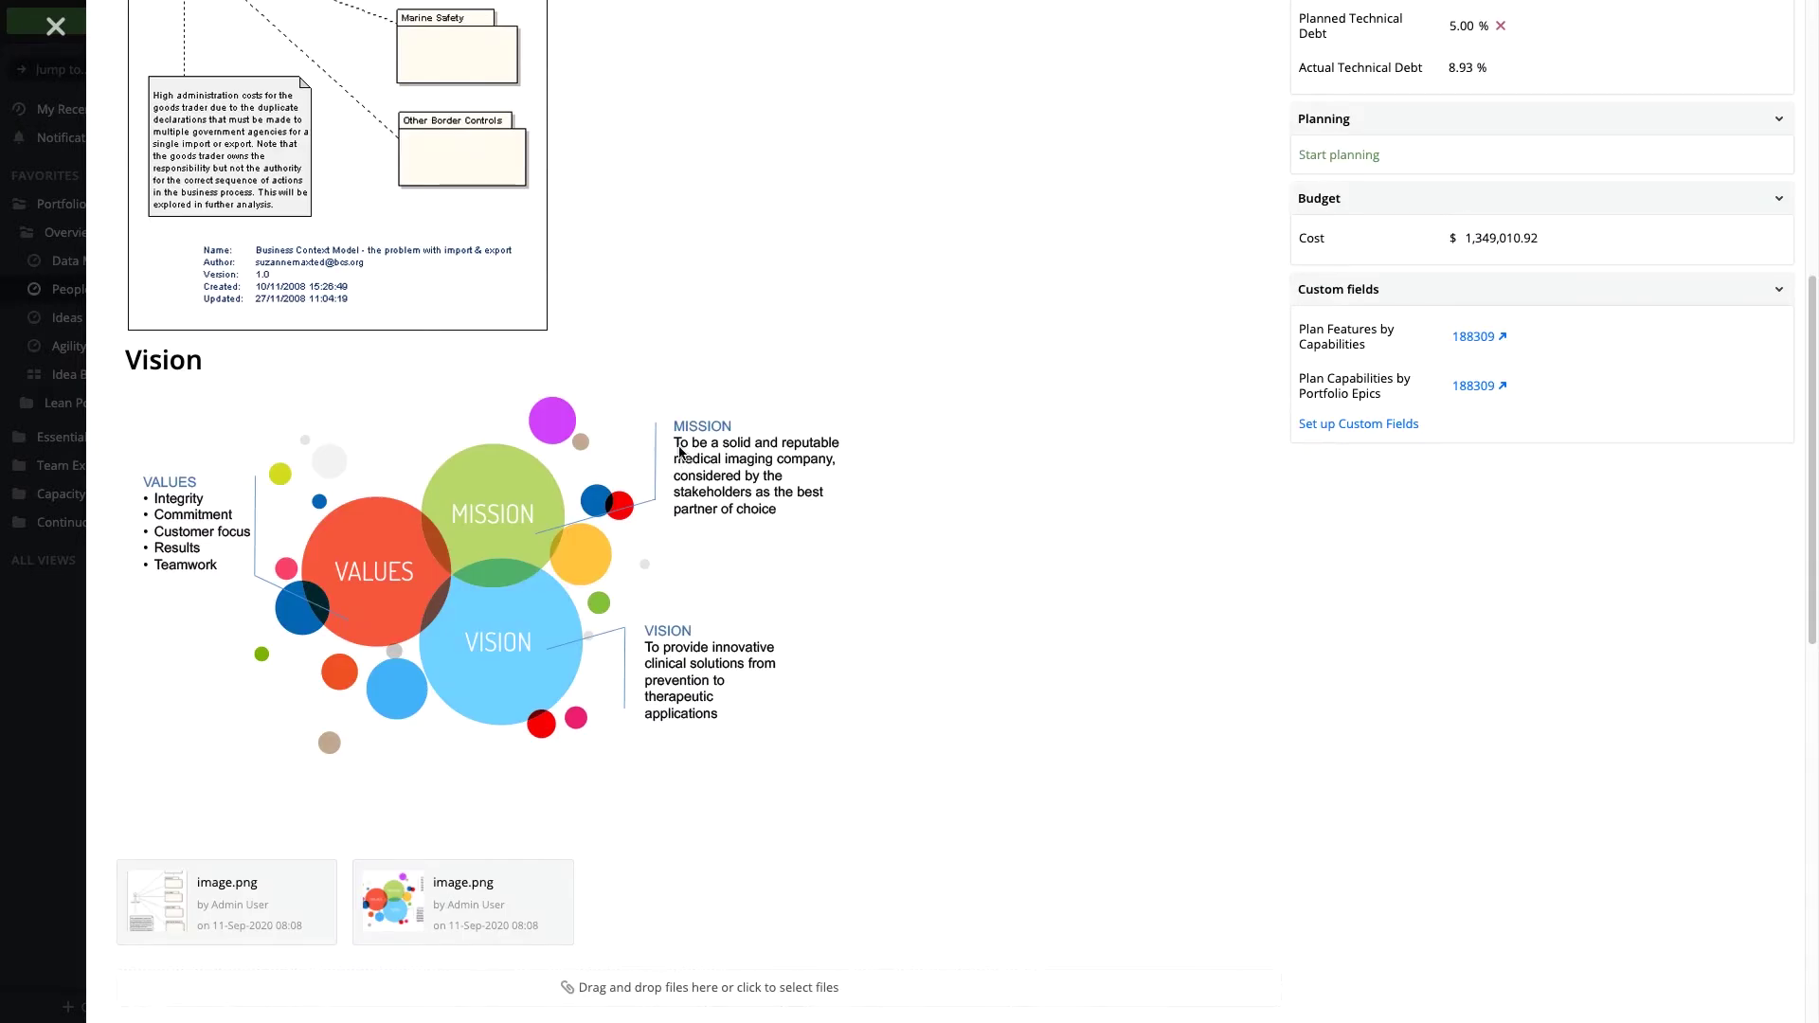
click(55, 27)
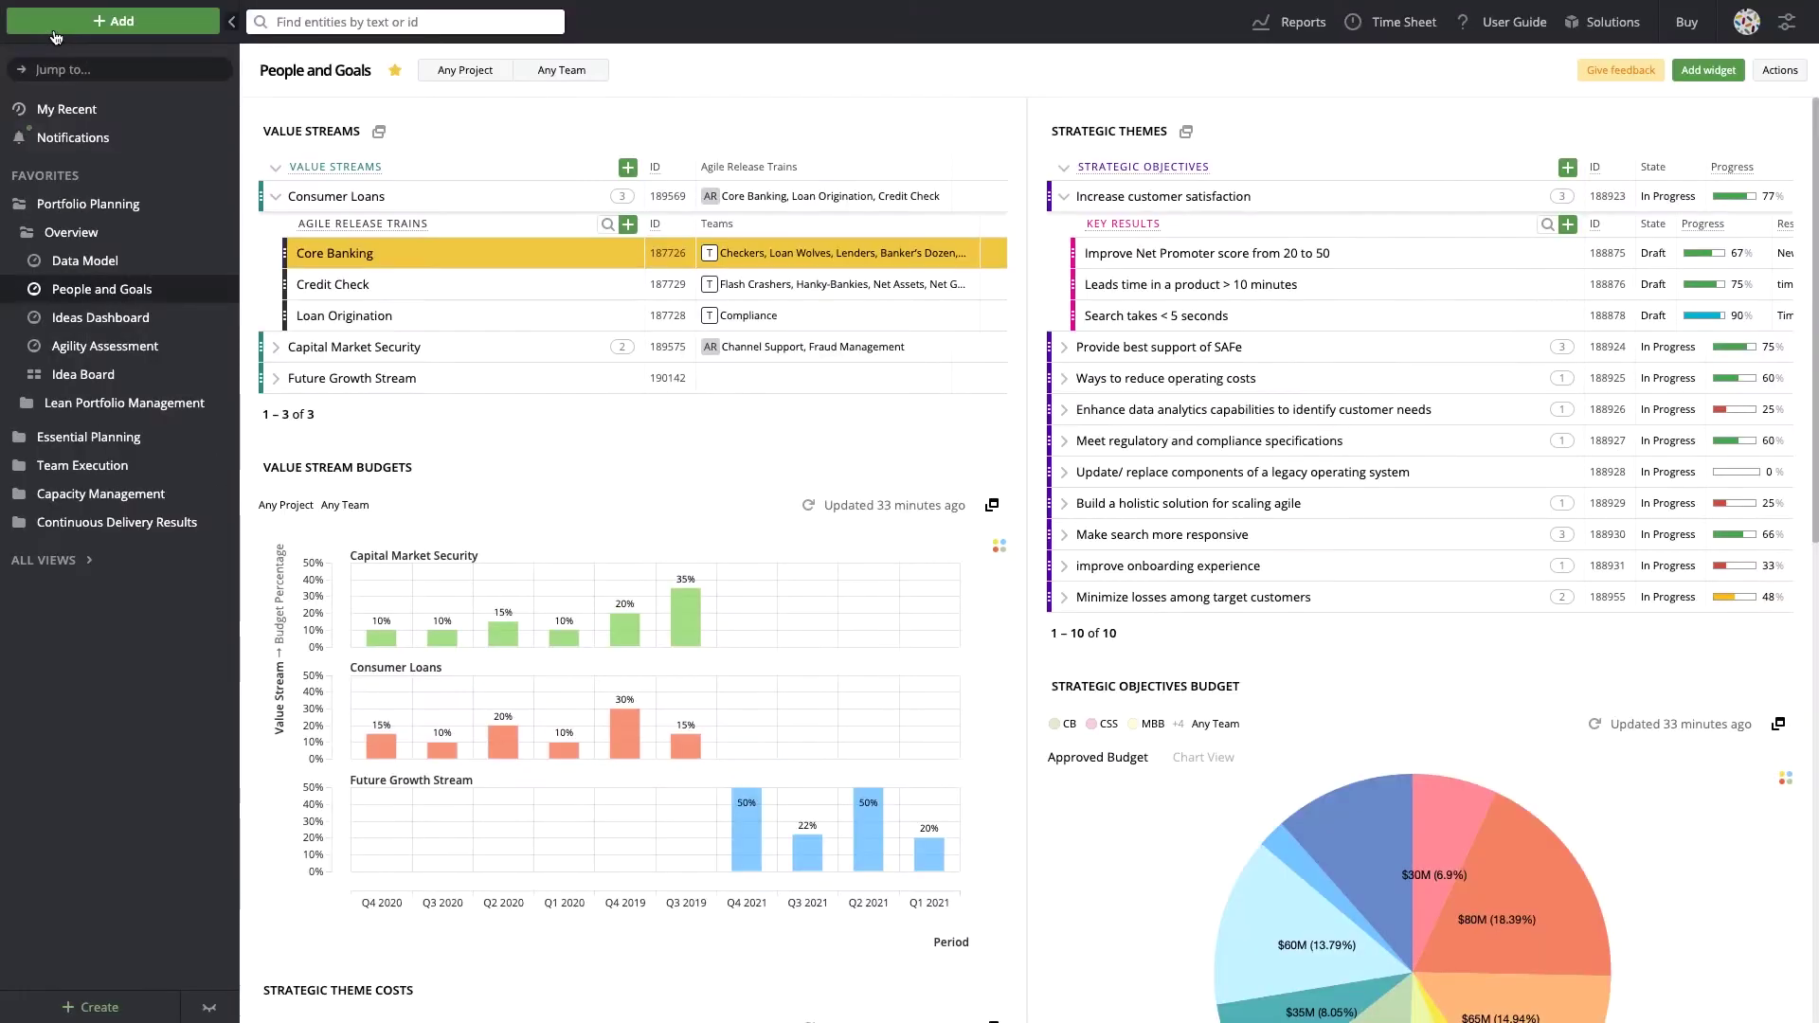
View the Agility Assessment dashboard, and expand PI5 Core Banking in the PI costs list of the Costs Dashboard.
click(90, 348)
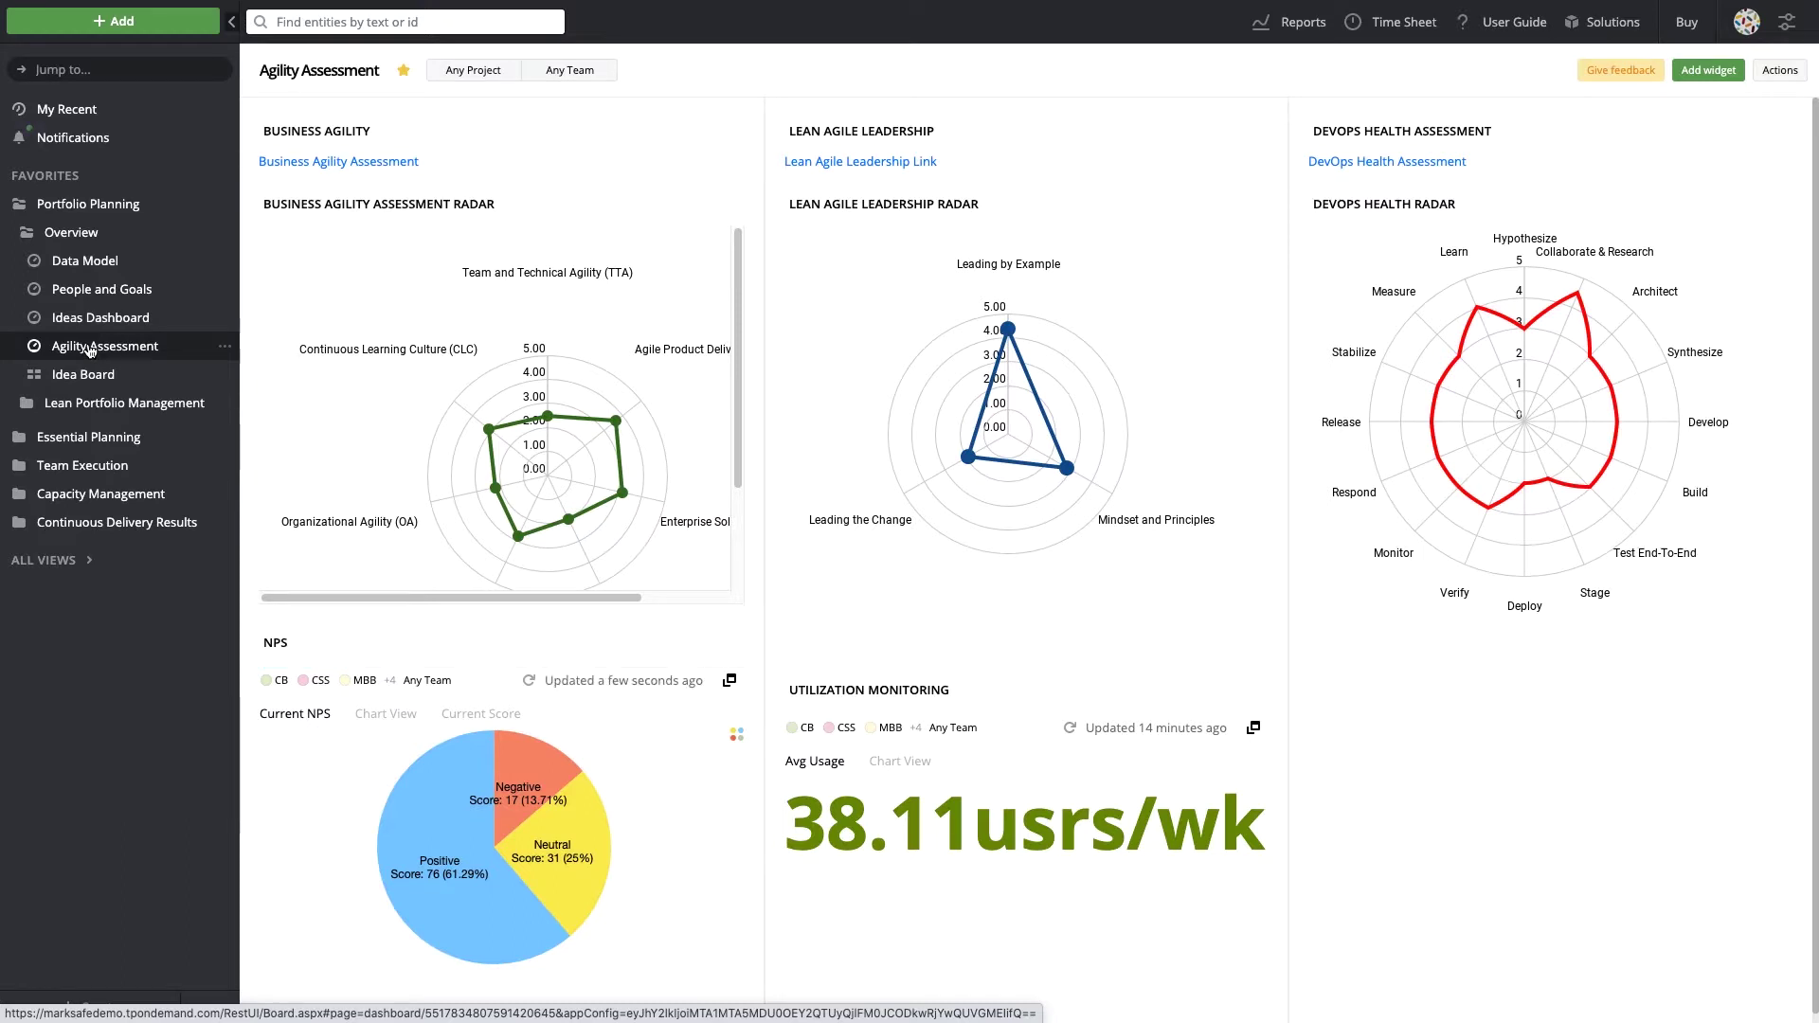
click(100, 405)
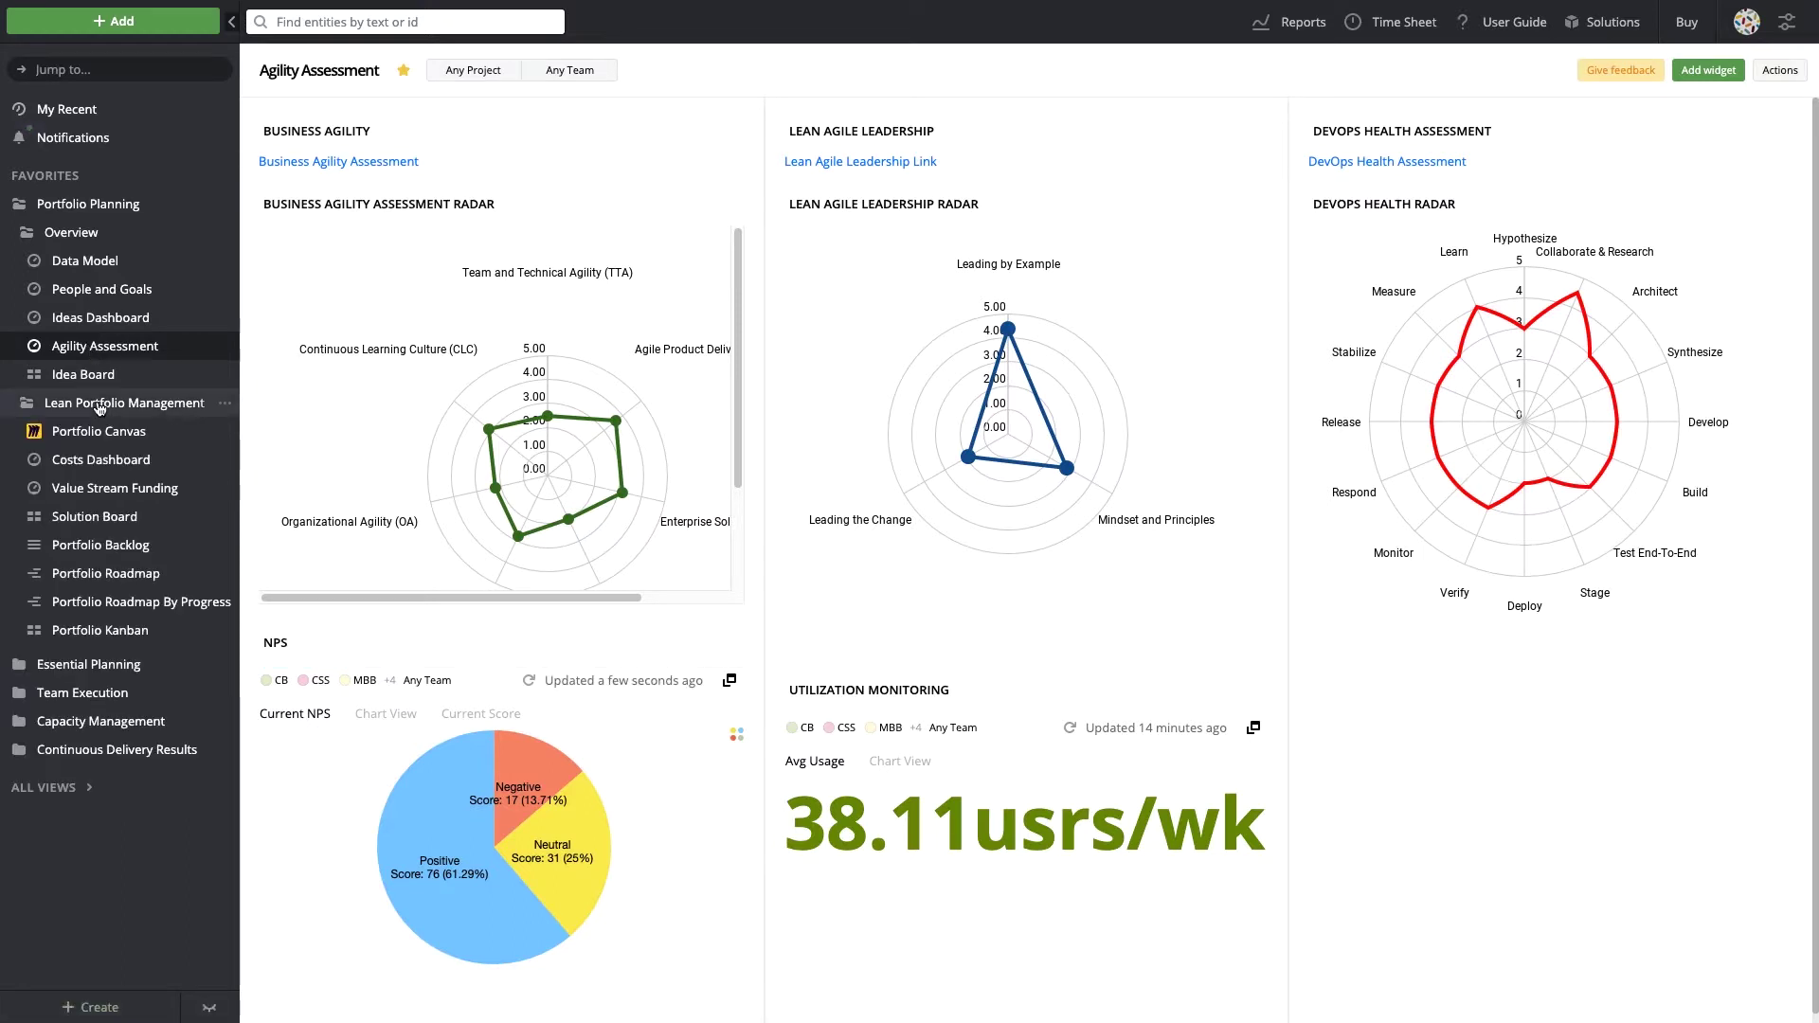
click(95, 461)
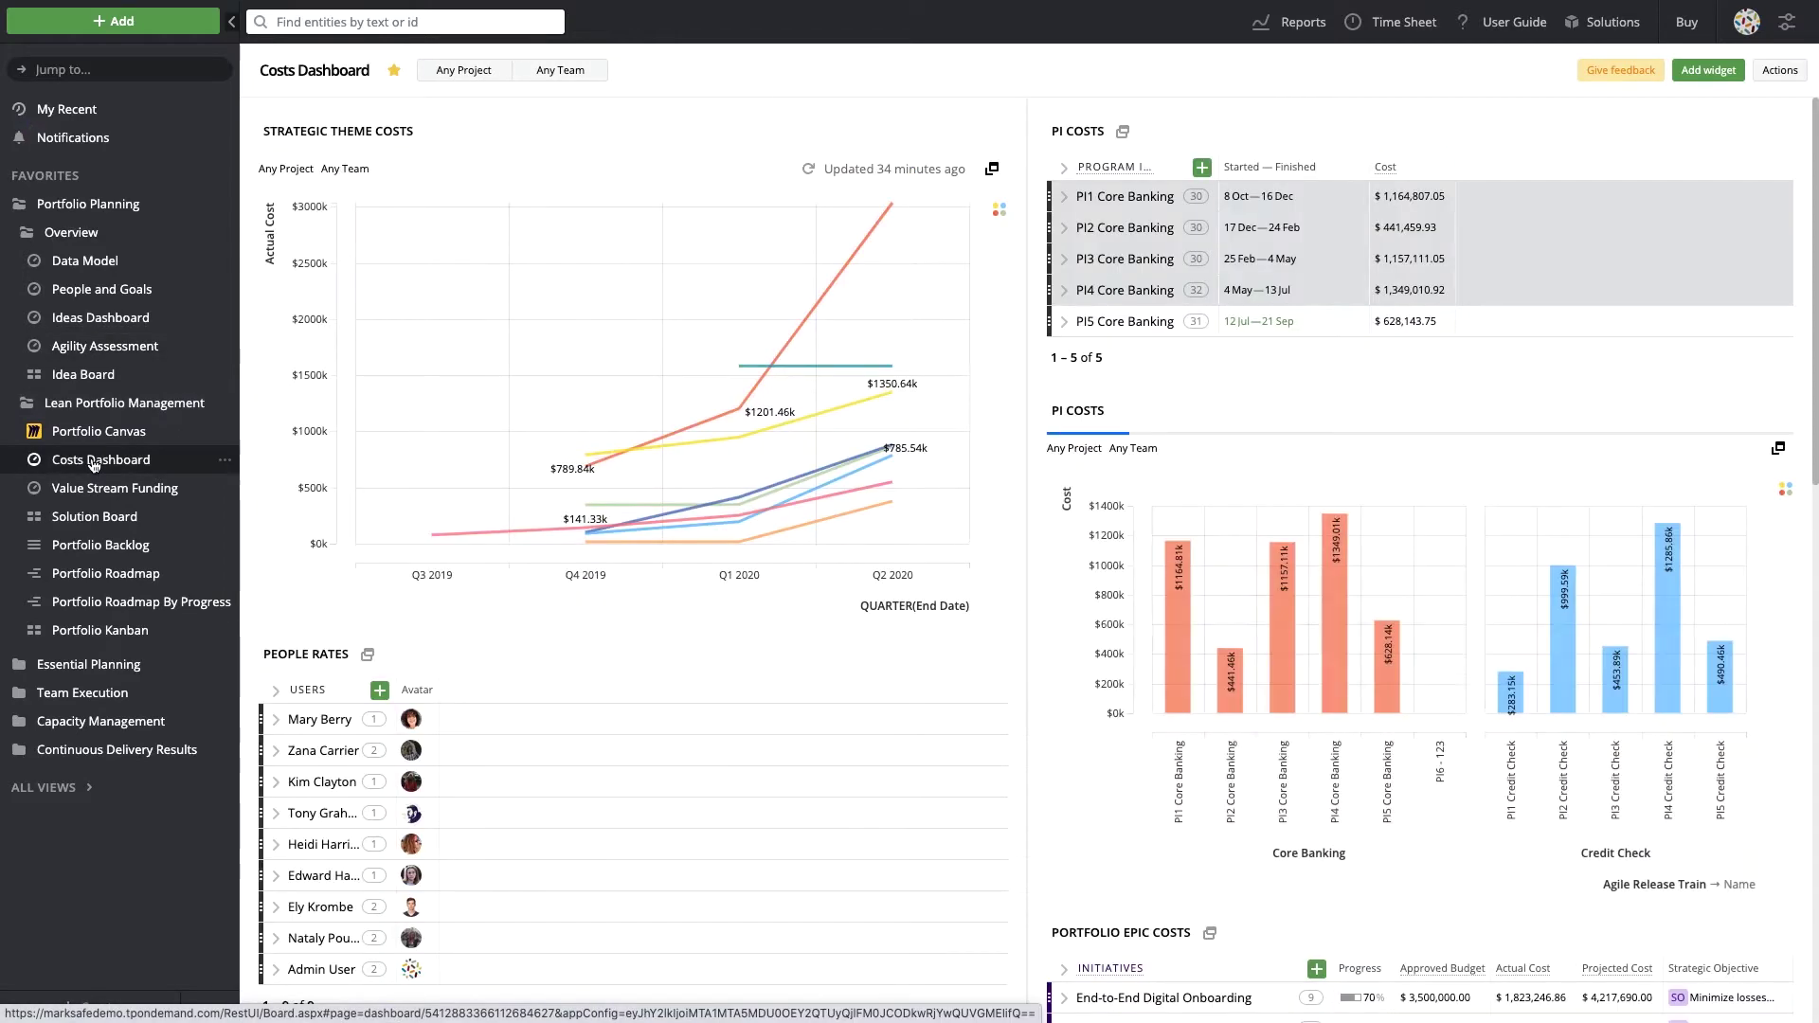
click(1065, 324)
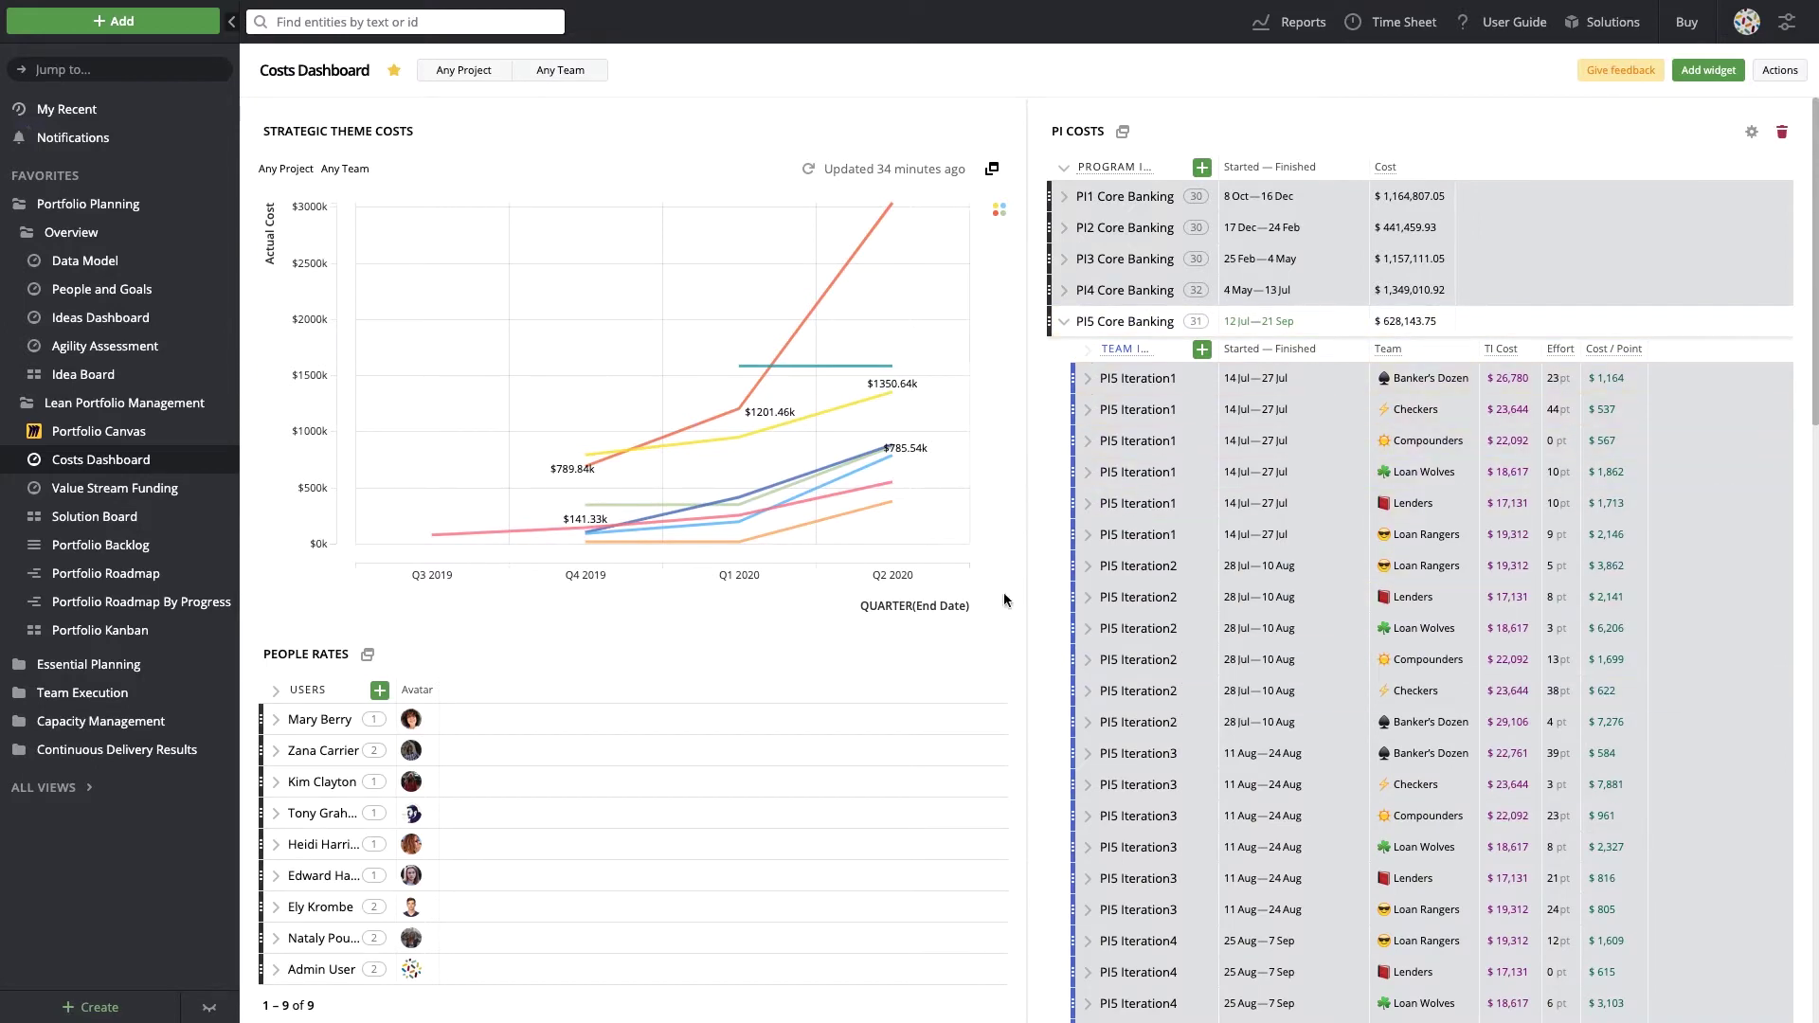
Open the Portfolio Backlog and expand the Custom Rules MVF feature to its user stories and bugs.
click(112, 546)
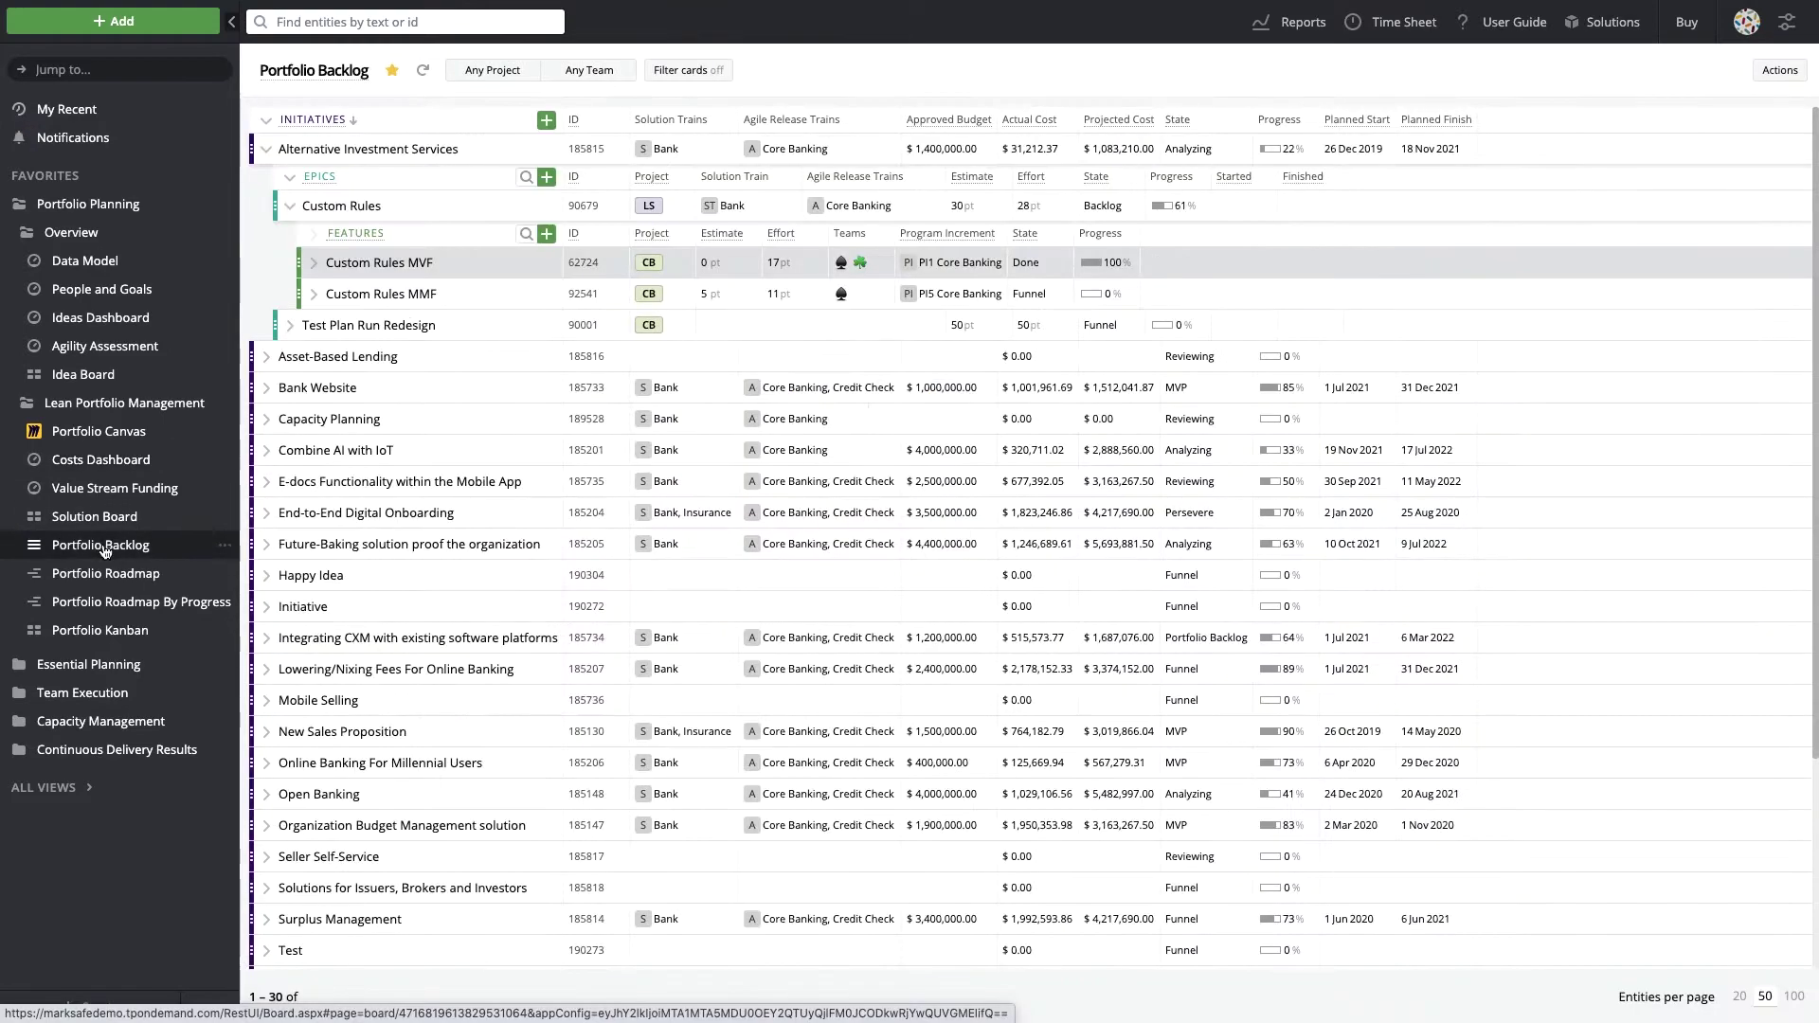
click(313, 265)
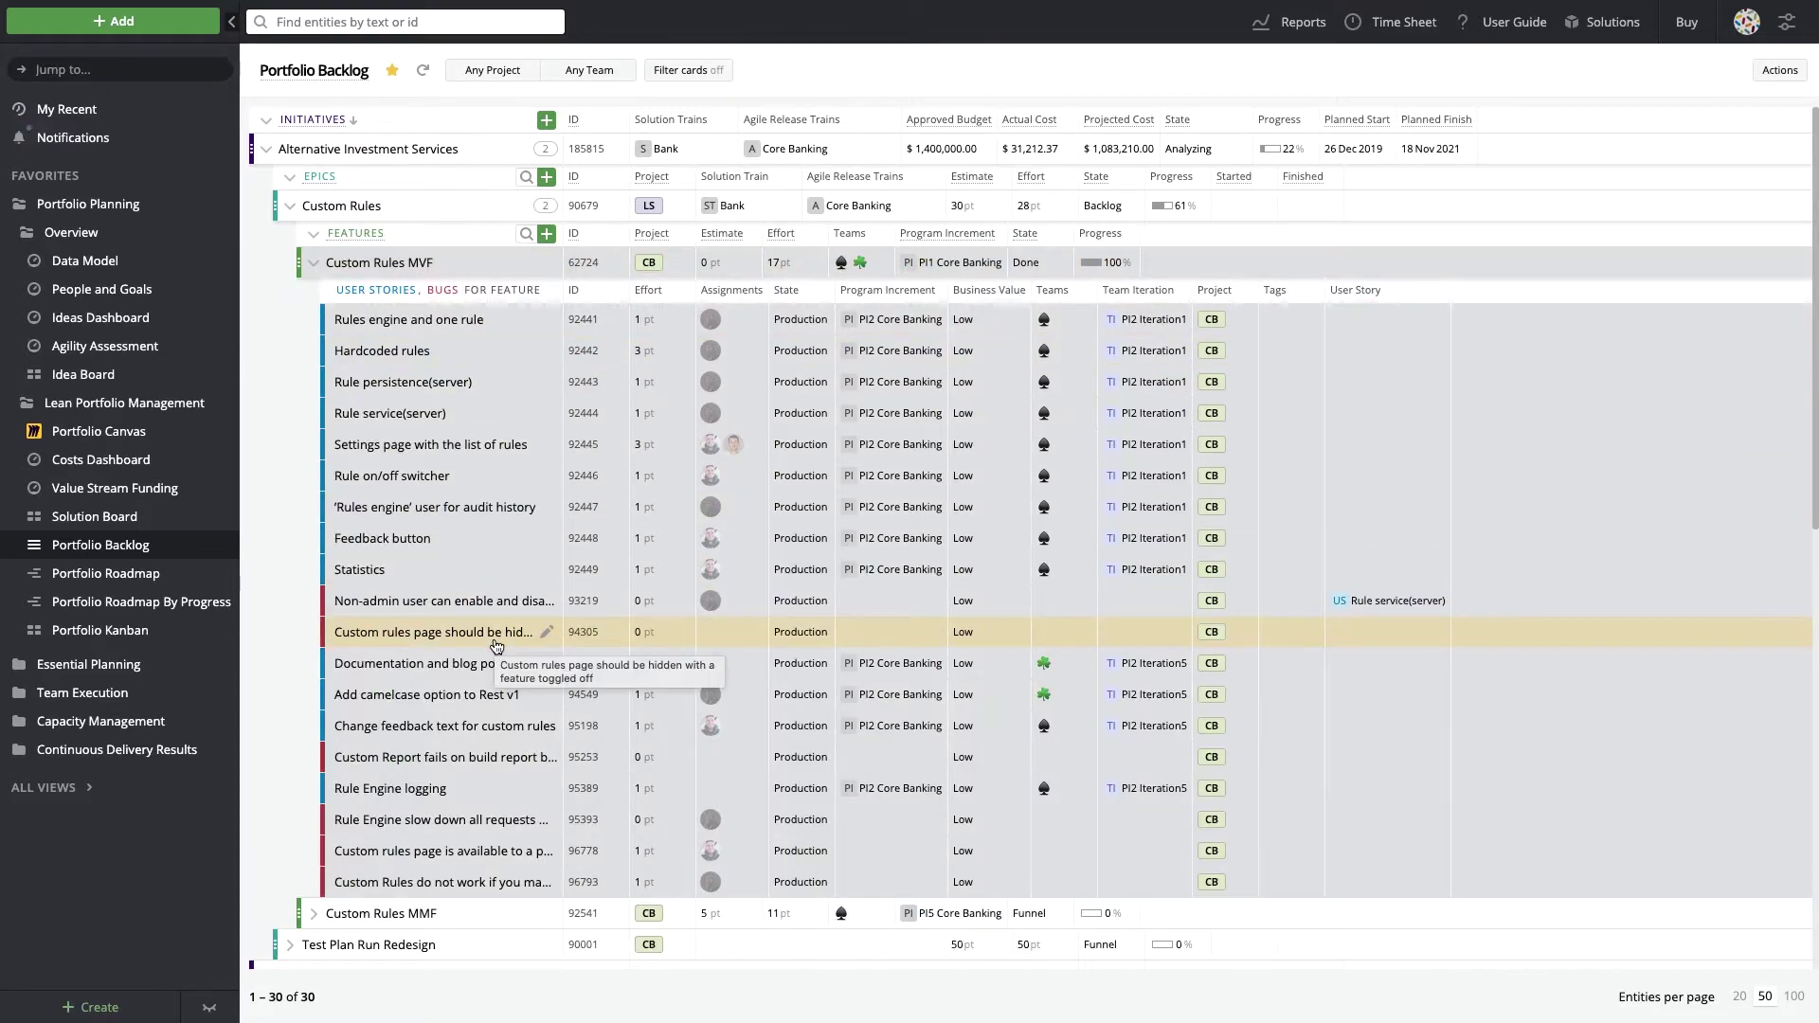
View the Portfolio Roadmap and the initiative cards on the Portfolio Kanban.
click(135, 575)
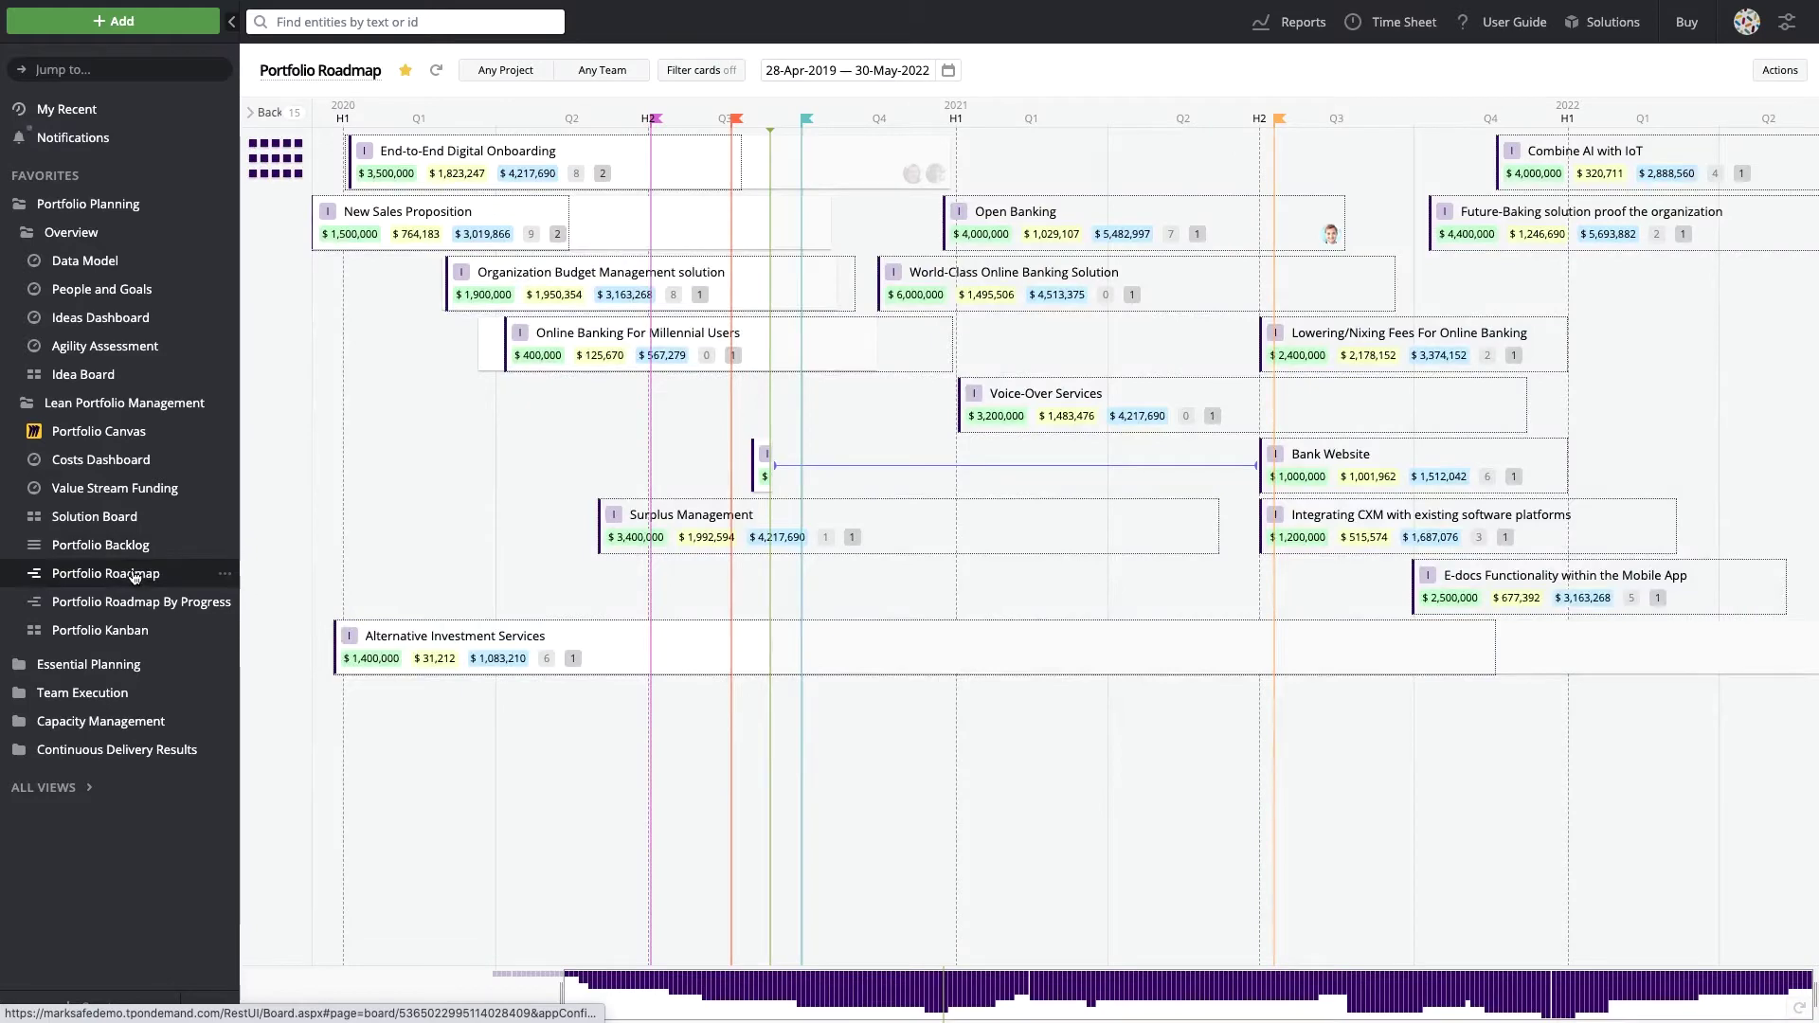
click(123, 633)
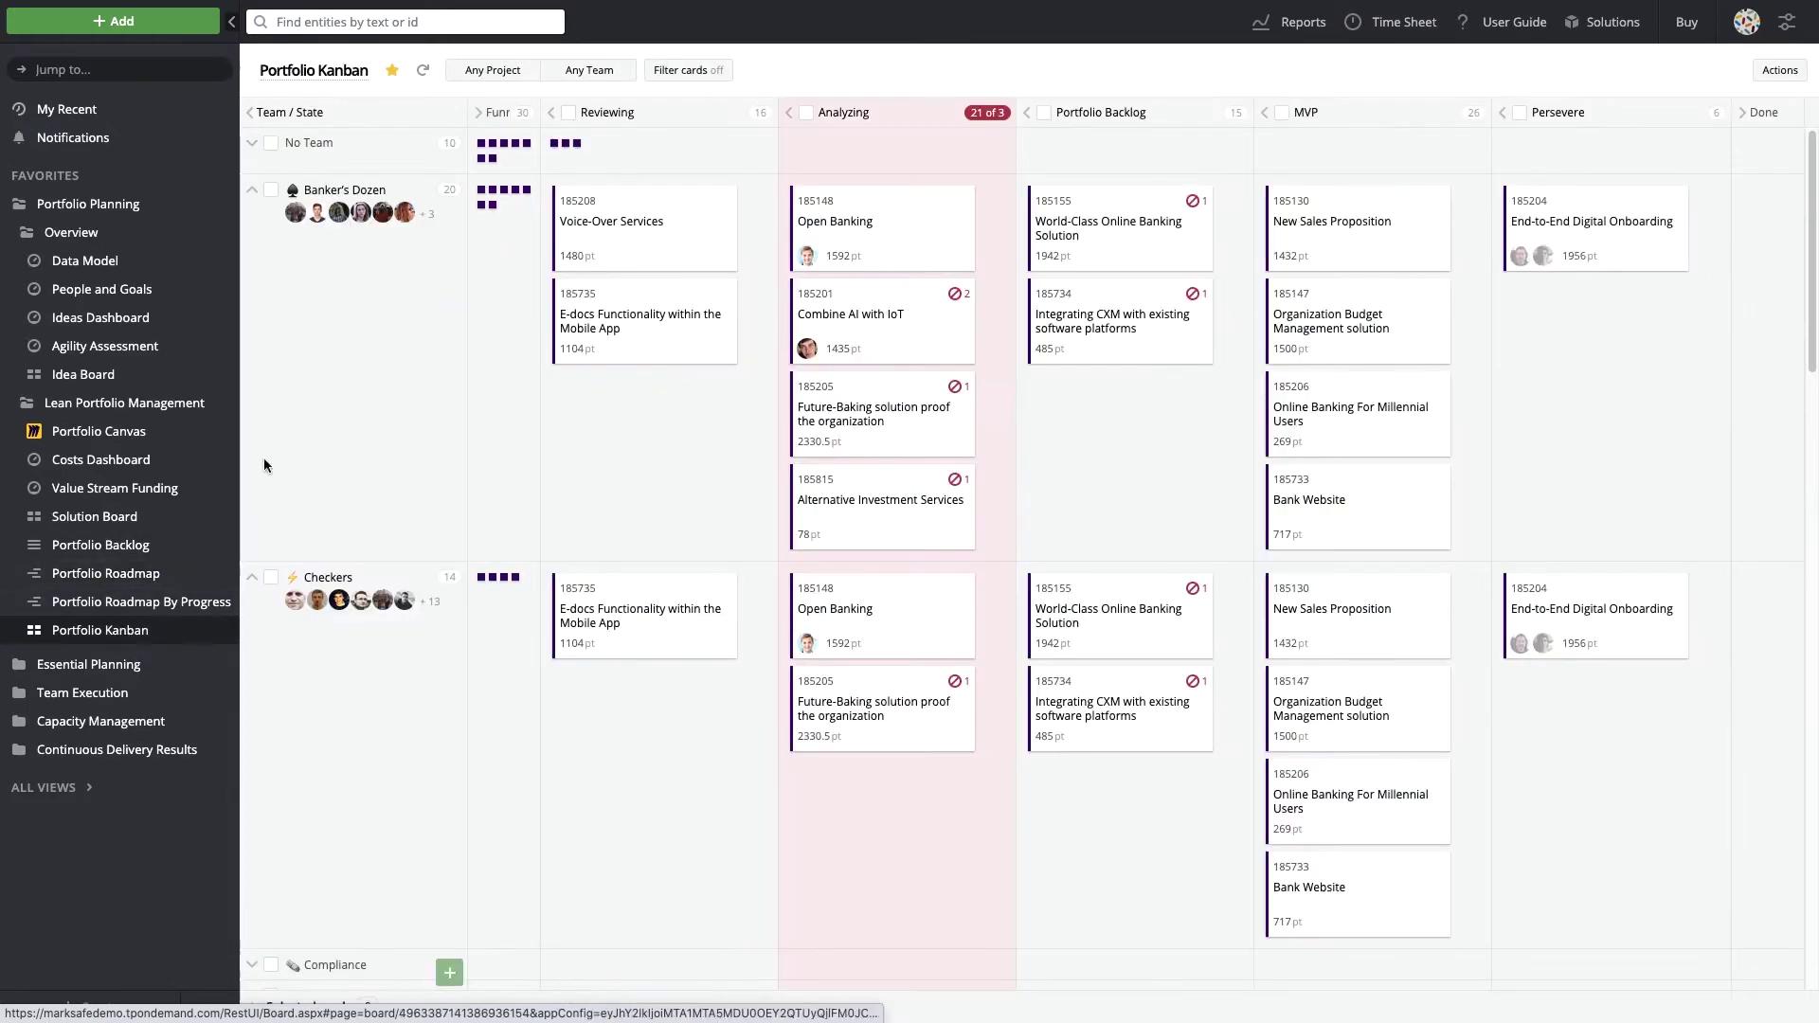
drag(657, 332, 611, 355)
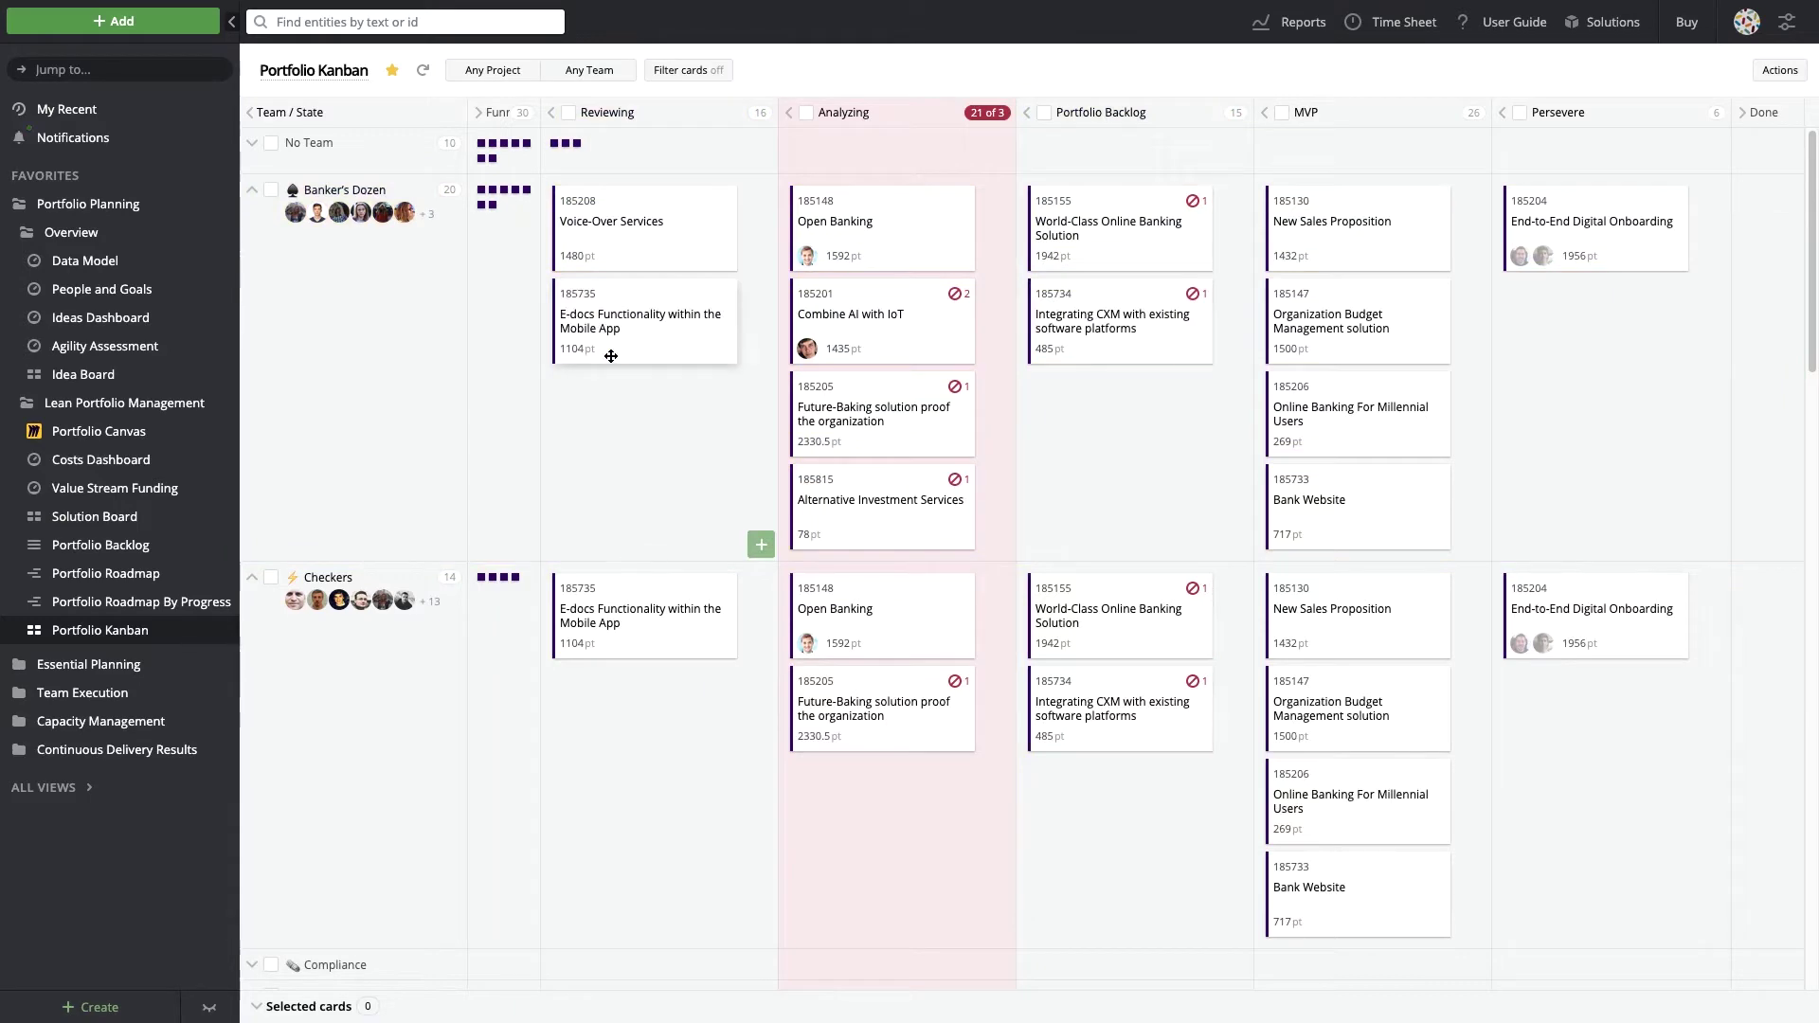
On the PI Schedule, start a new program increment named "PI6 Core Banking" for the Core Banking agile release train.
click(88, 664)
click(80, 326)
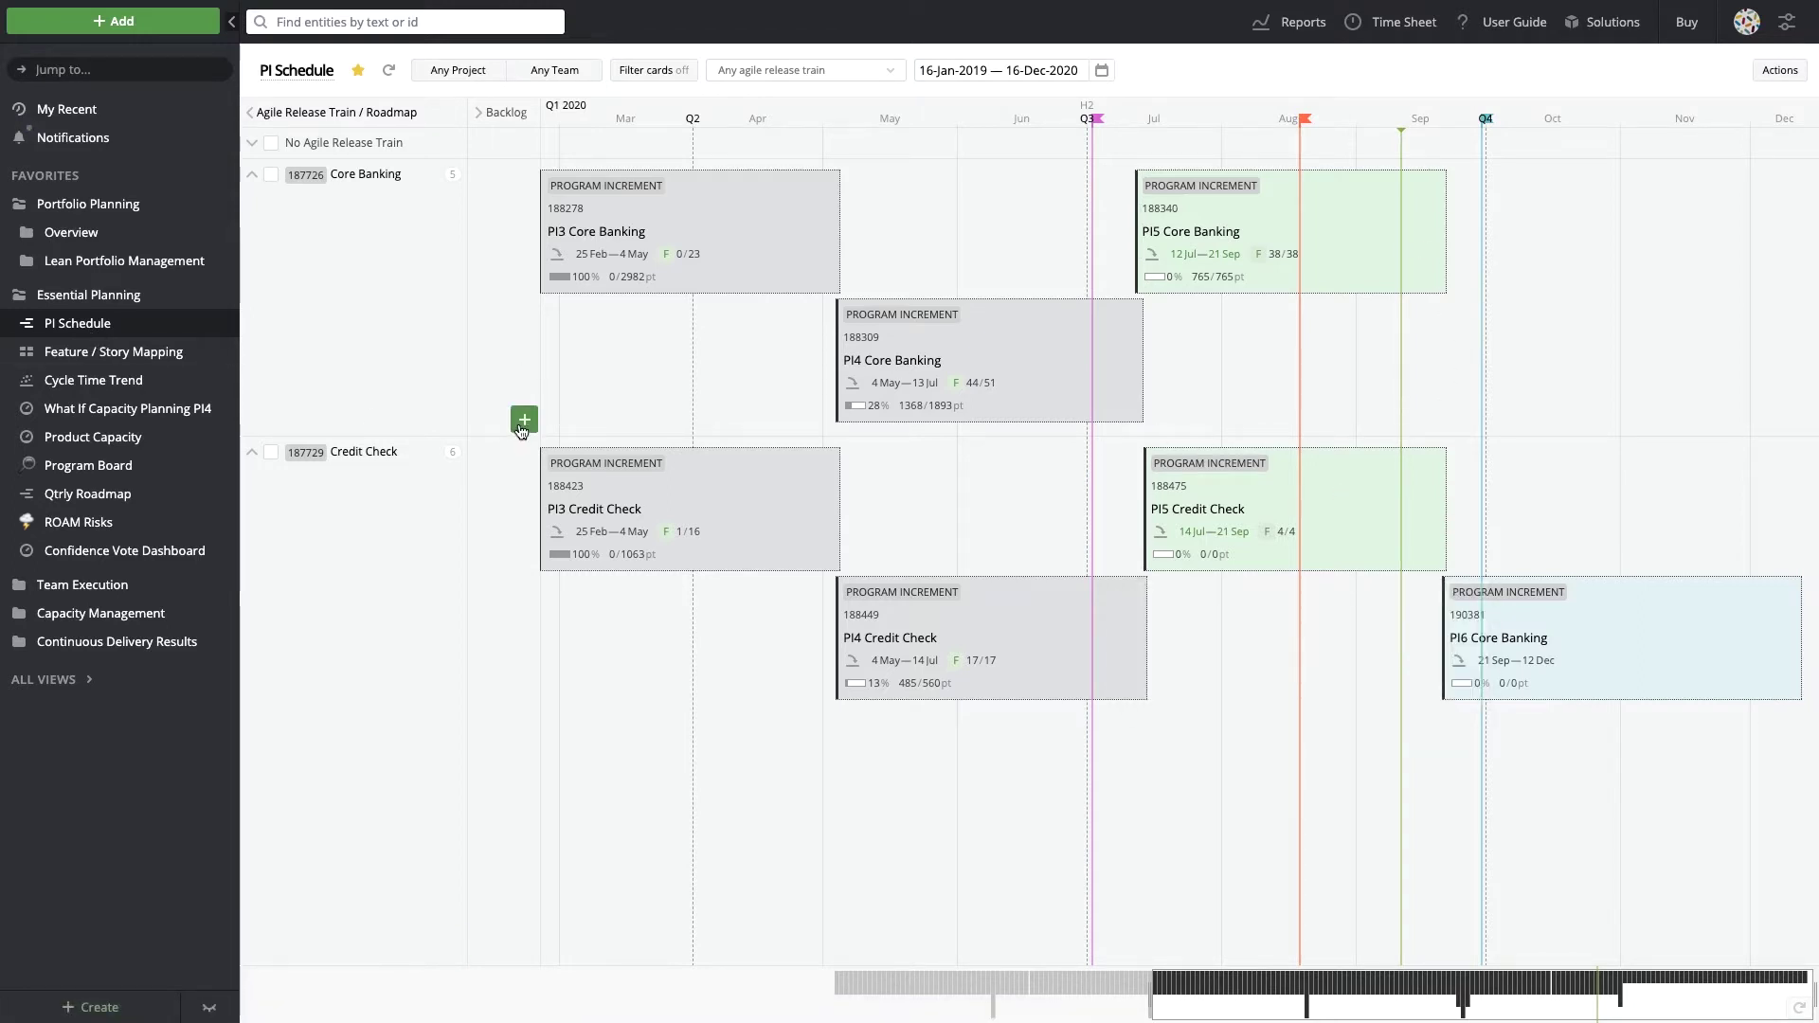
click(525, 421)
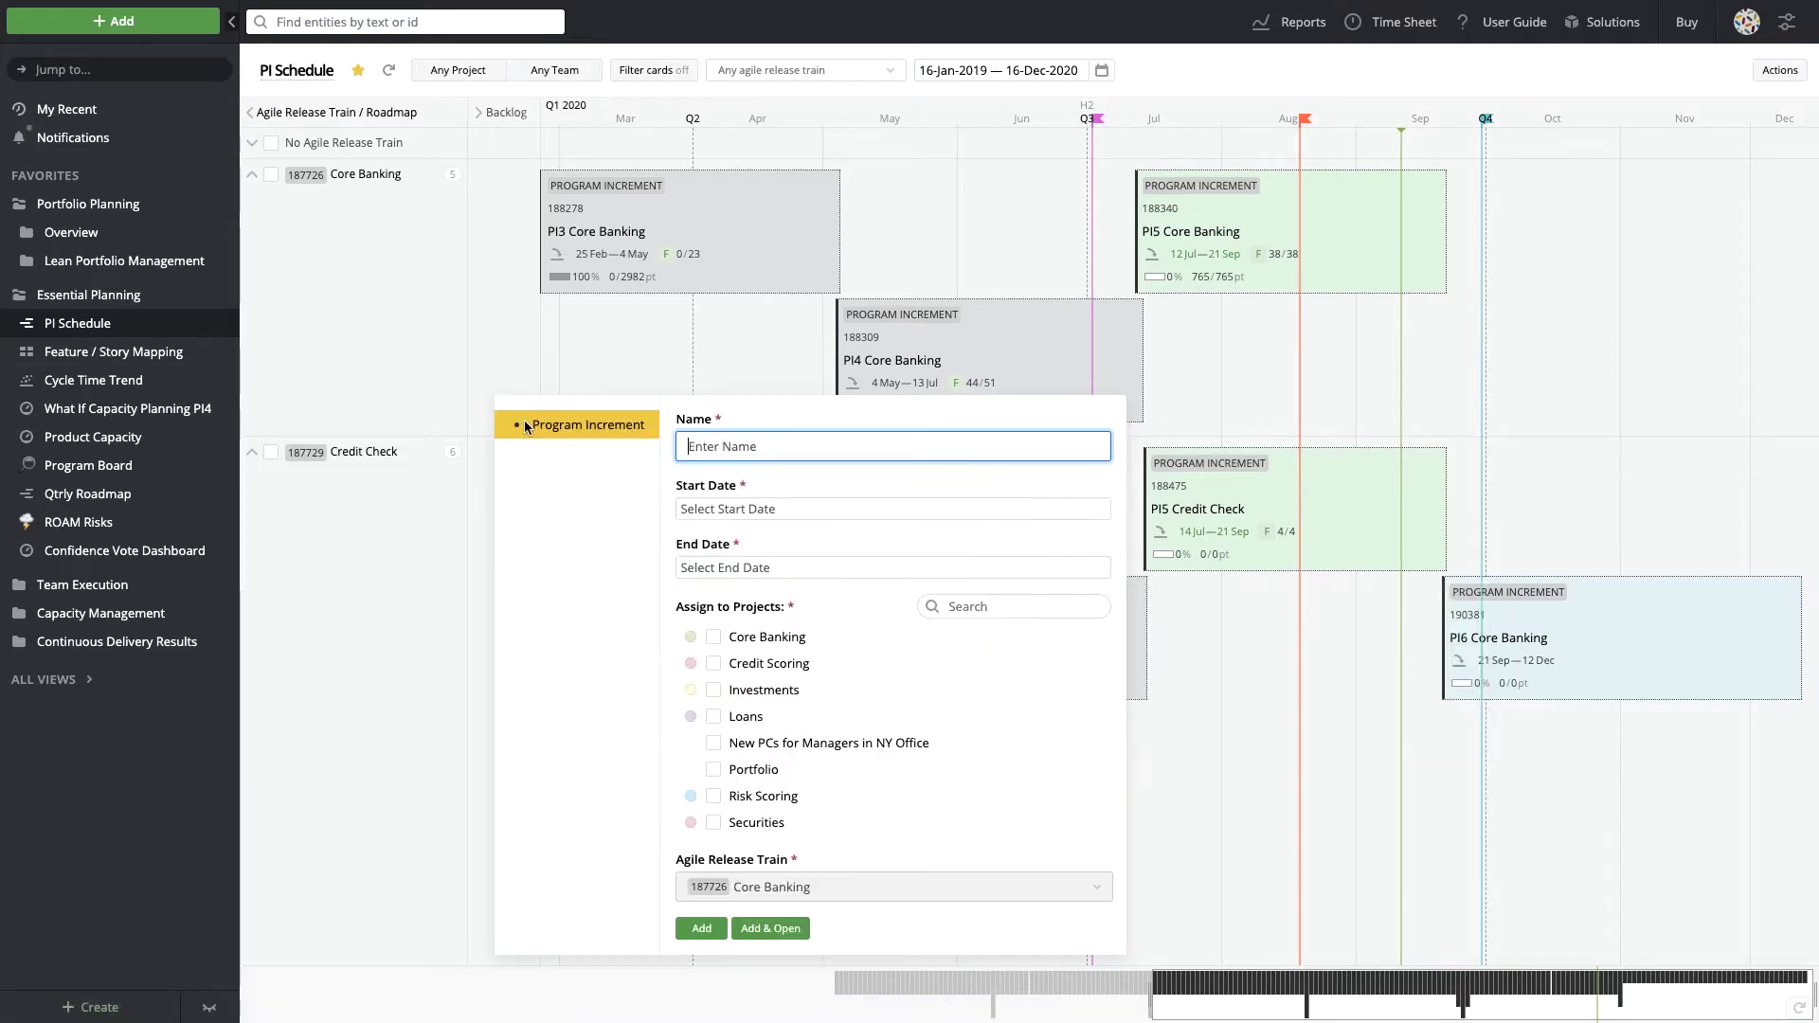
text(PI6 Core Banking)
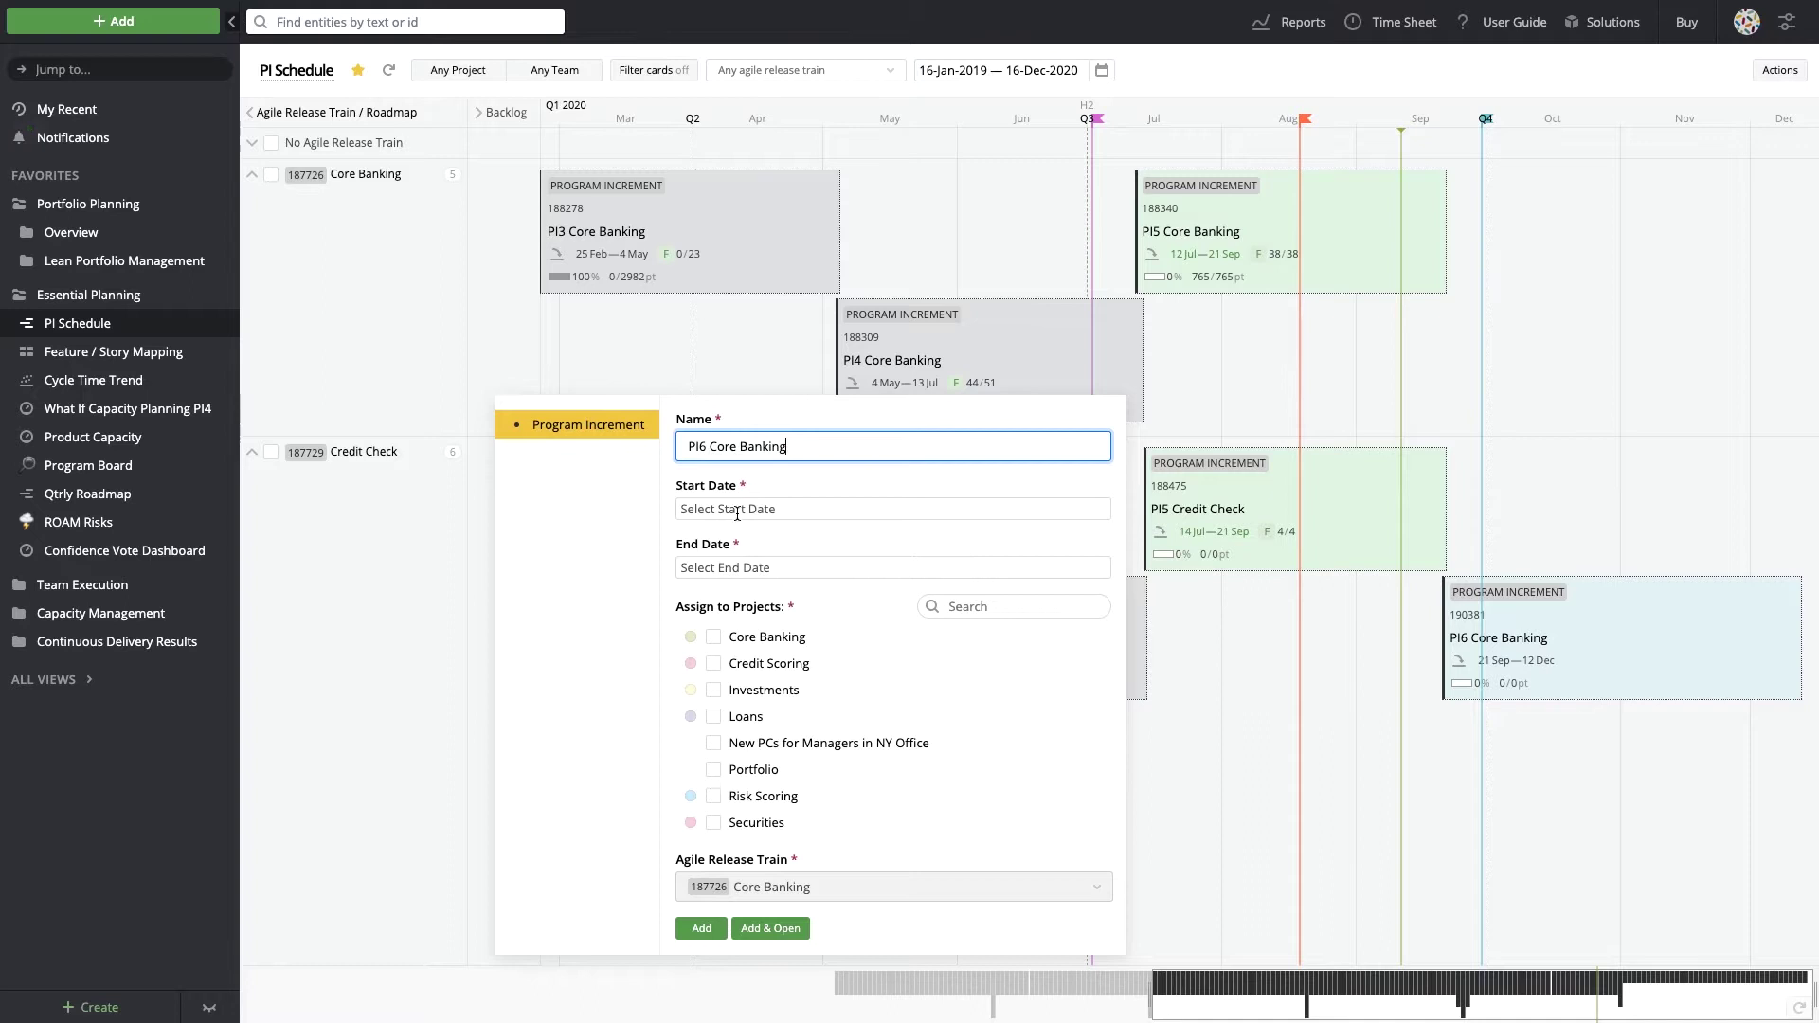
Set the new increment's start date to 21-Sep-2020 and its end date to 21-Dec-2020.
click(737, 513)
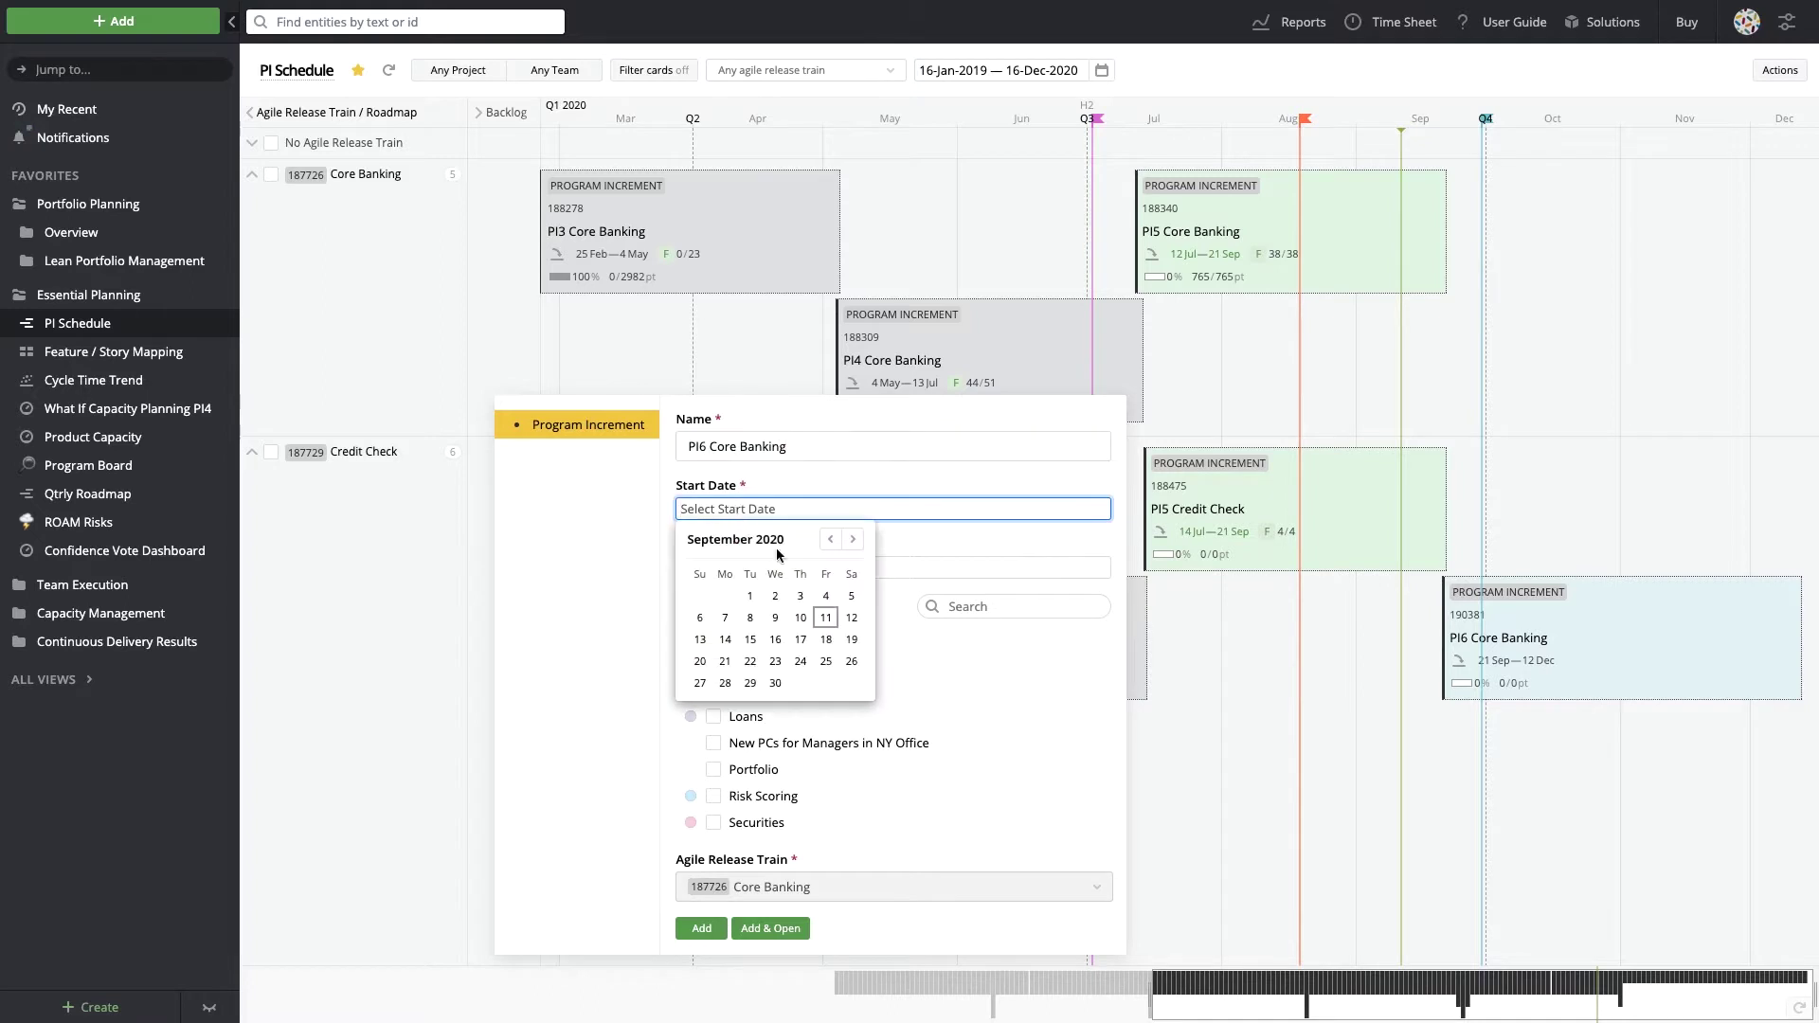
click(726, 663)
click(740, 569)
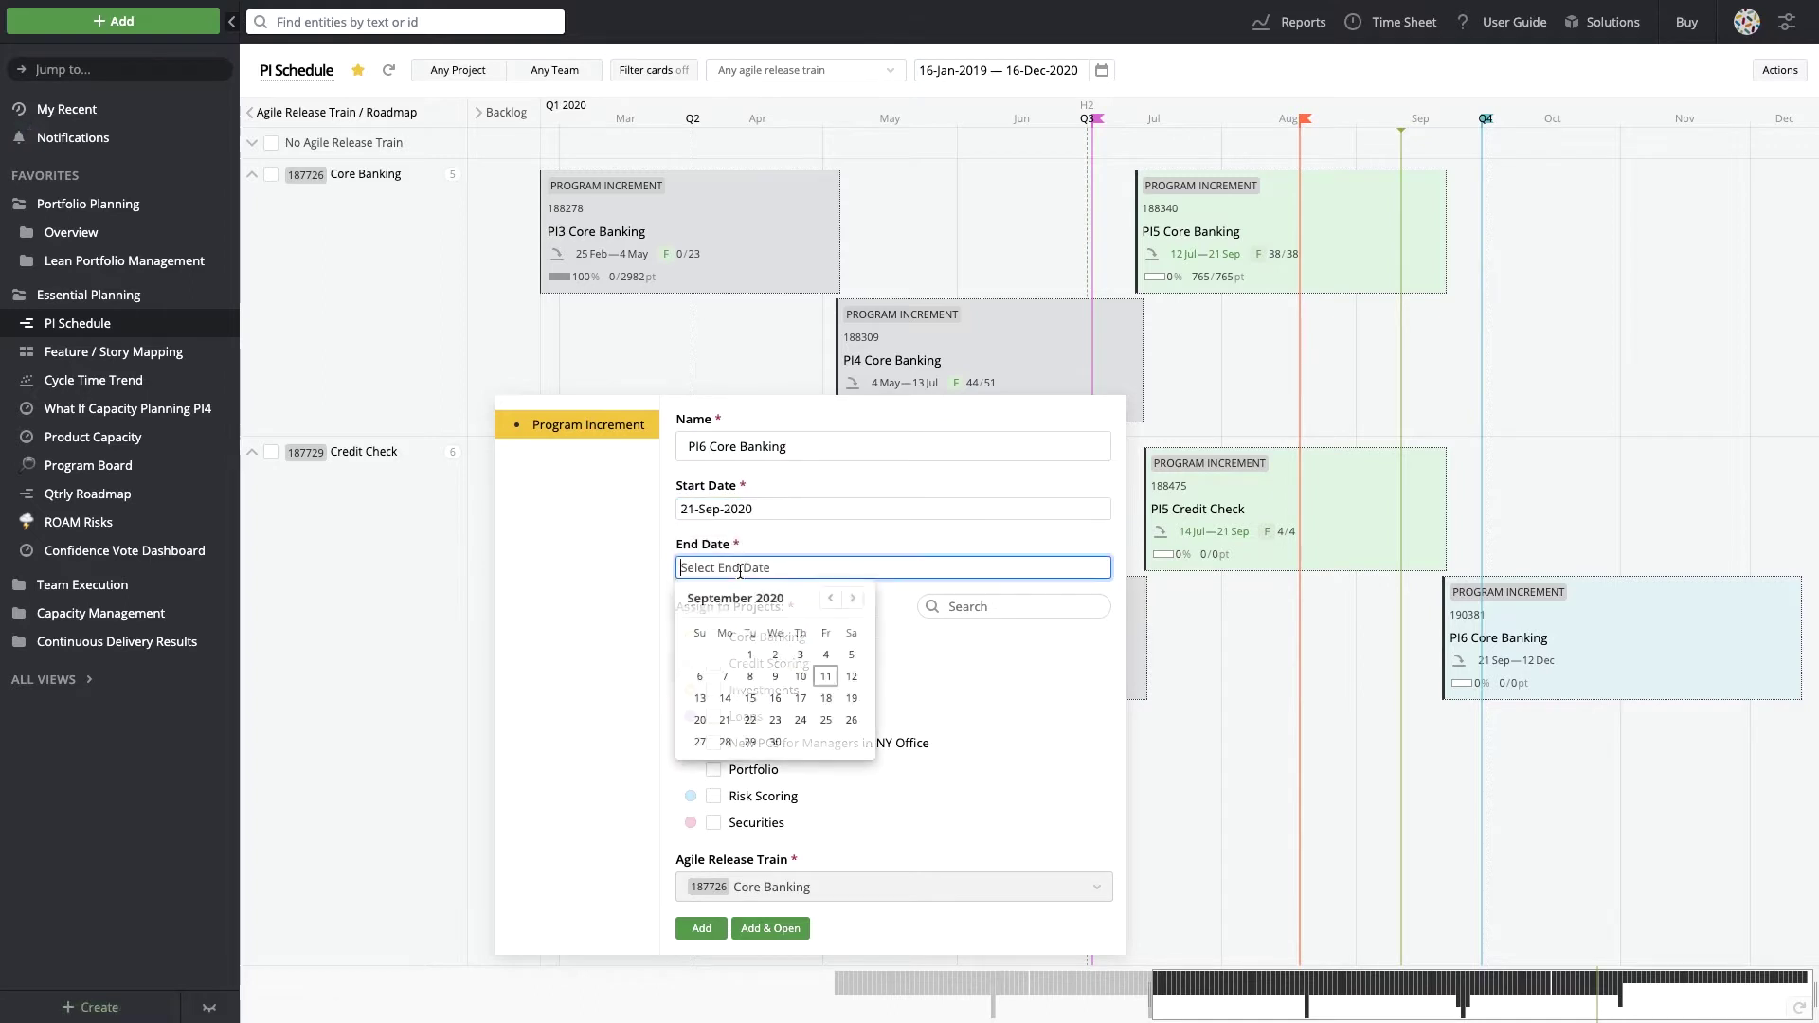
click(853, 598)
click(853, 598)
click(853, 597)
click(725, 720)
Assign the increment to the Core Banking project, then create it and open its details.
click(714, 638)
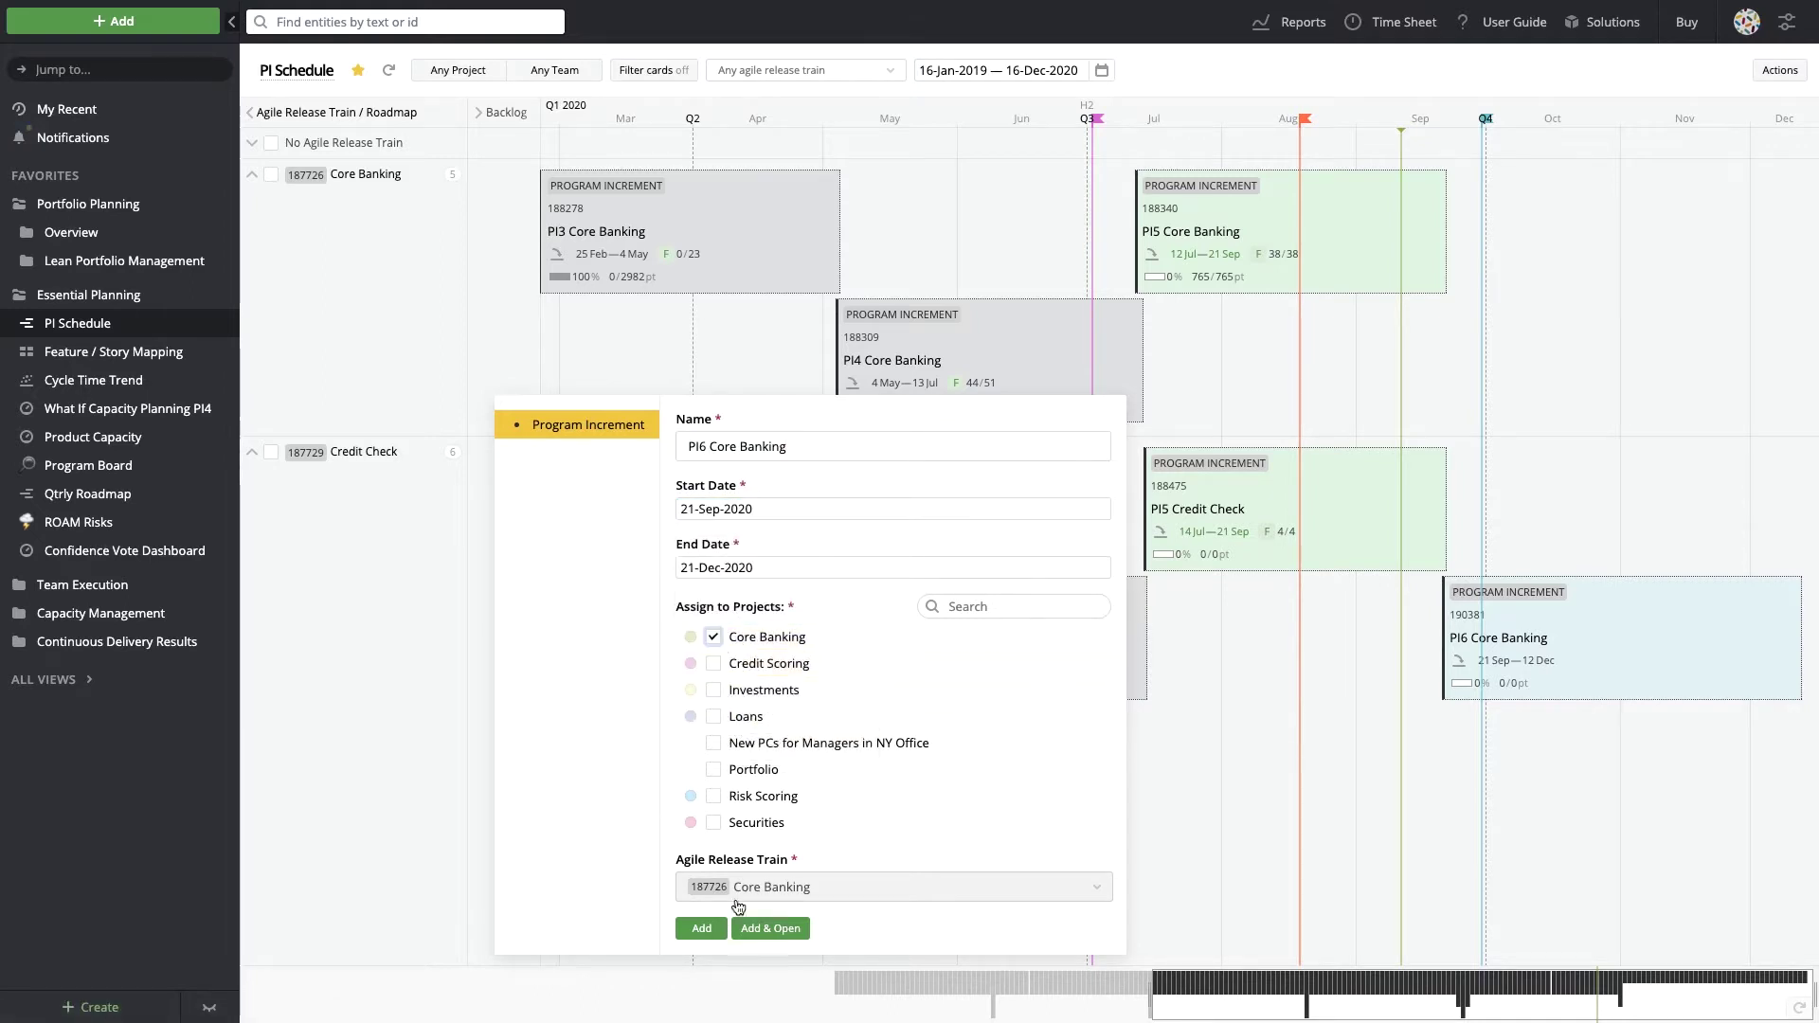
click(769, 929)
click(198, 152)
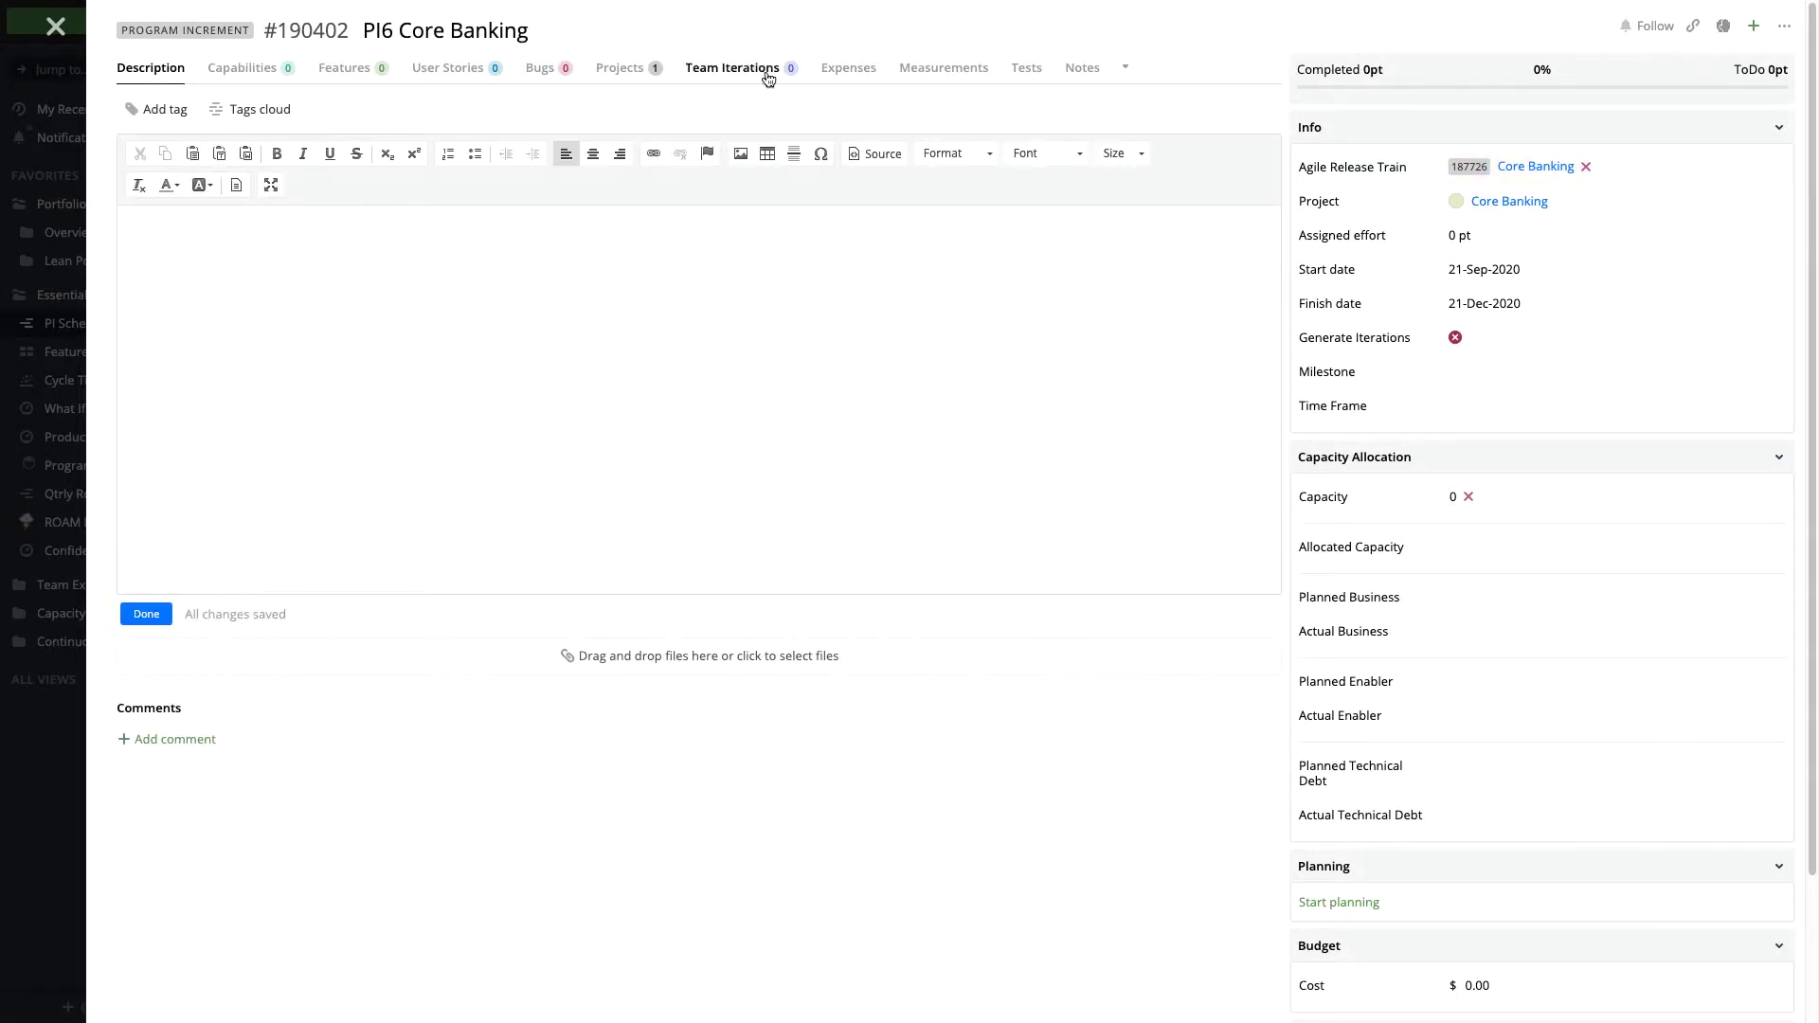
Generate the team iterations for PI6 Core Banking, switch Generate Iterations back off and close the increment.
click(712, 72)
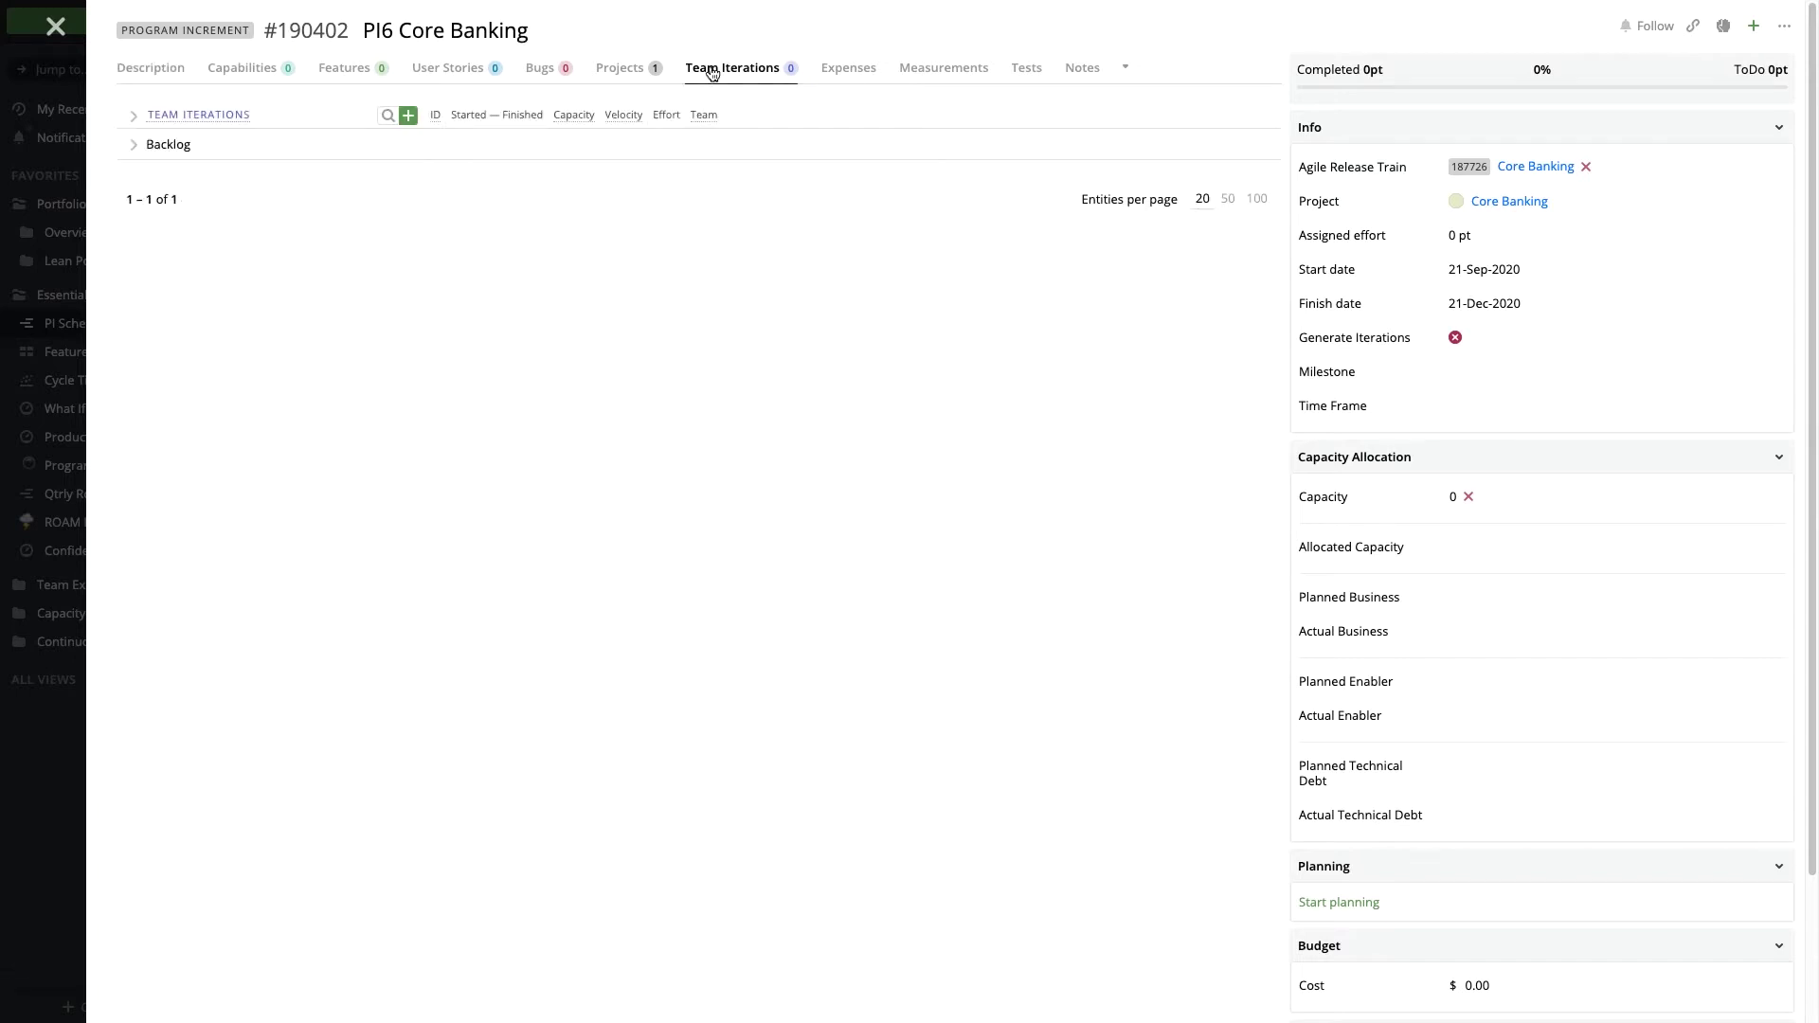
click(1457, 343)
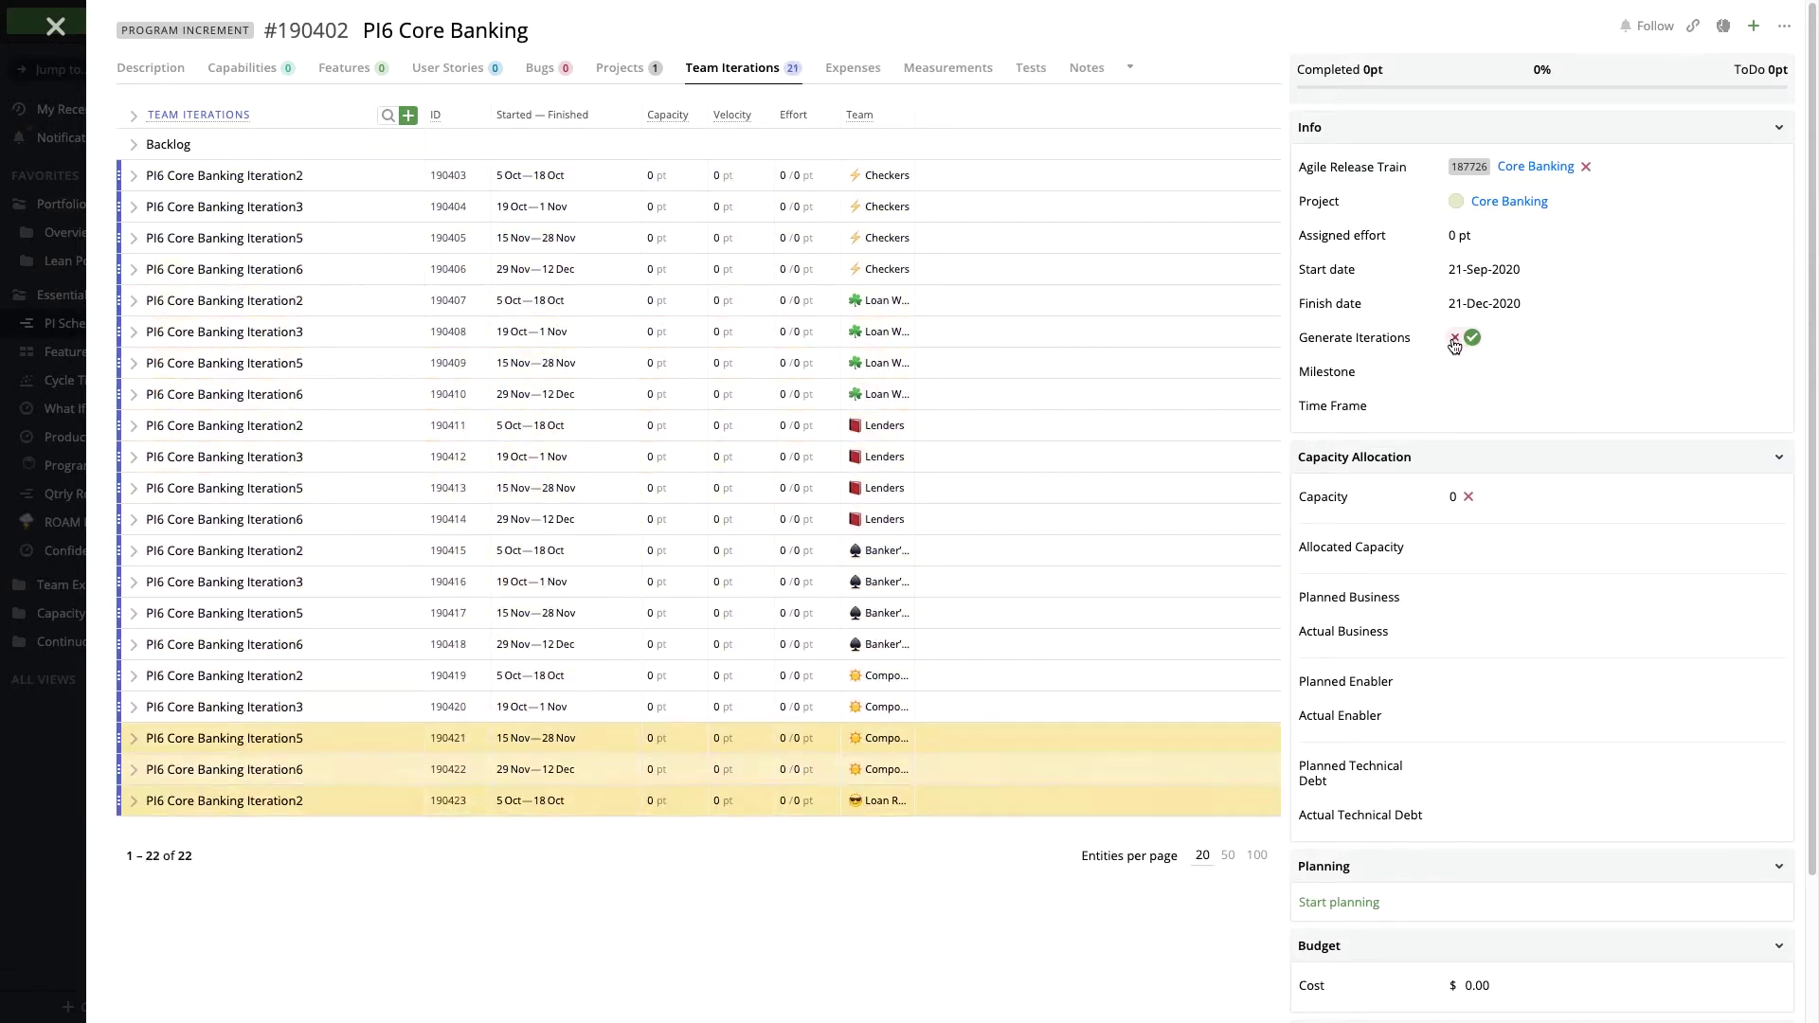
click(1454, 340)
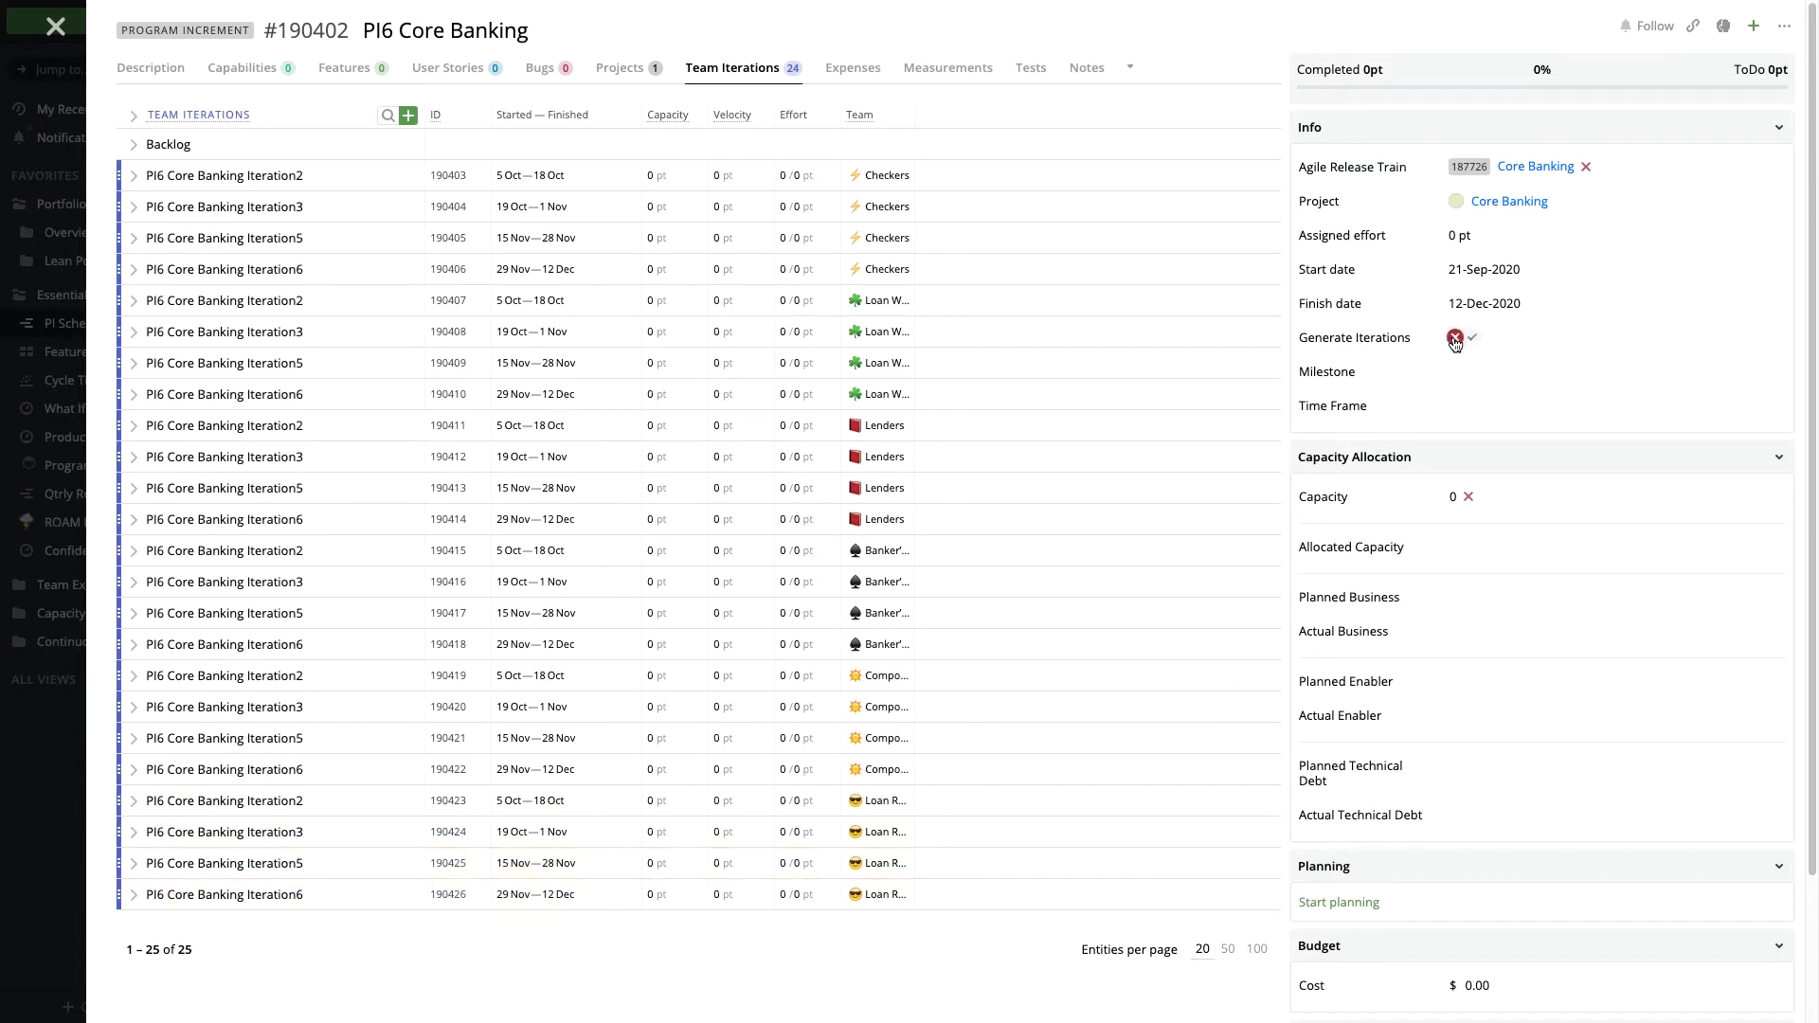
click(61, 32)
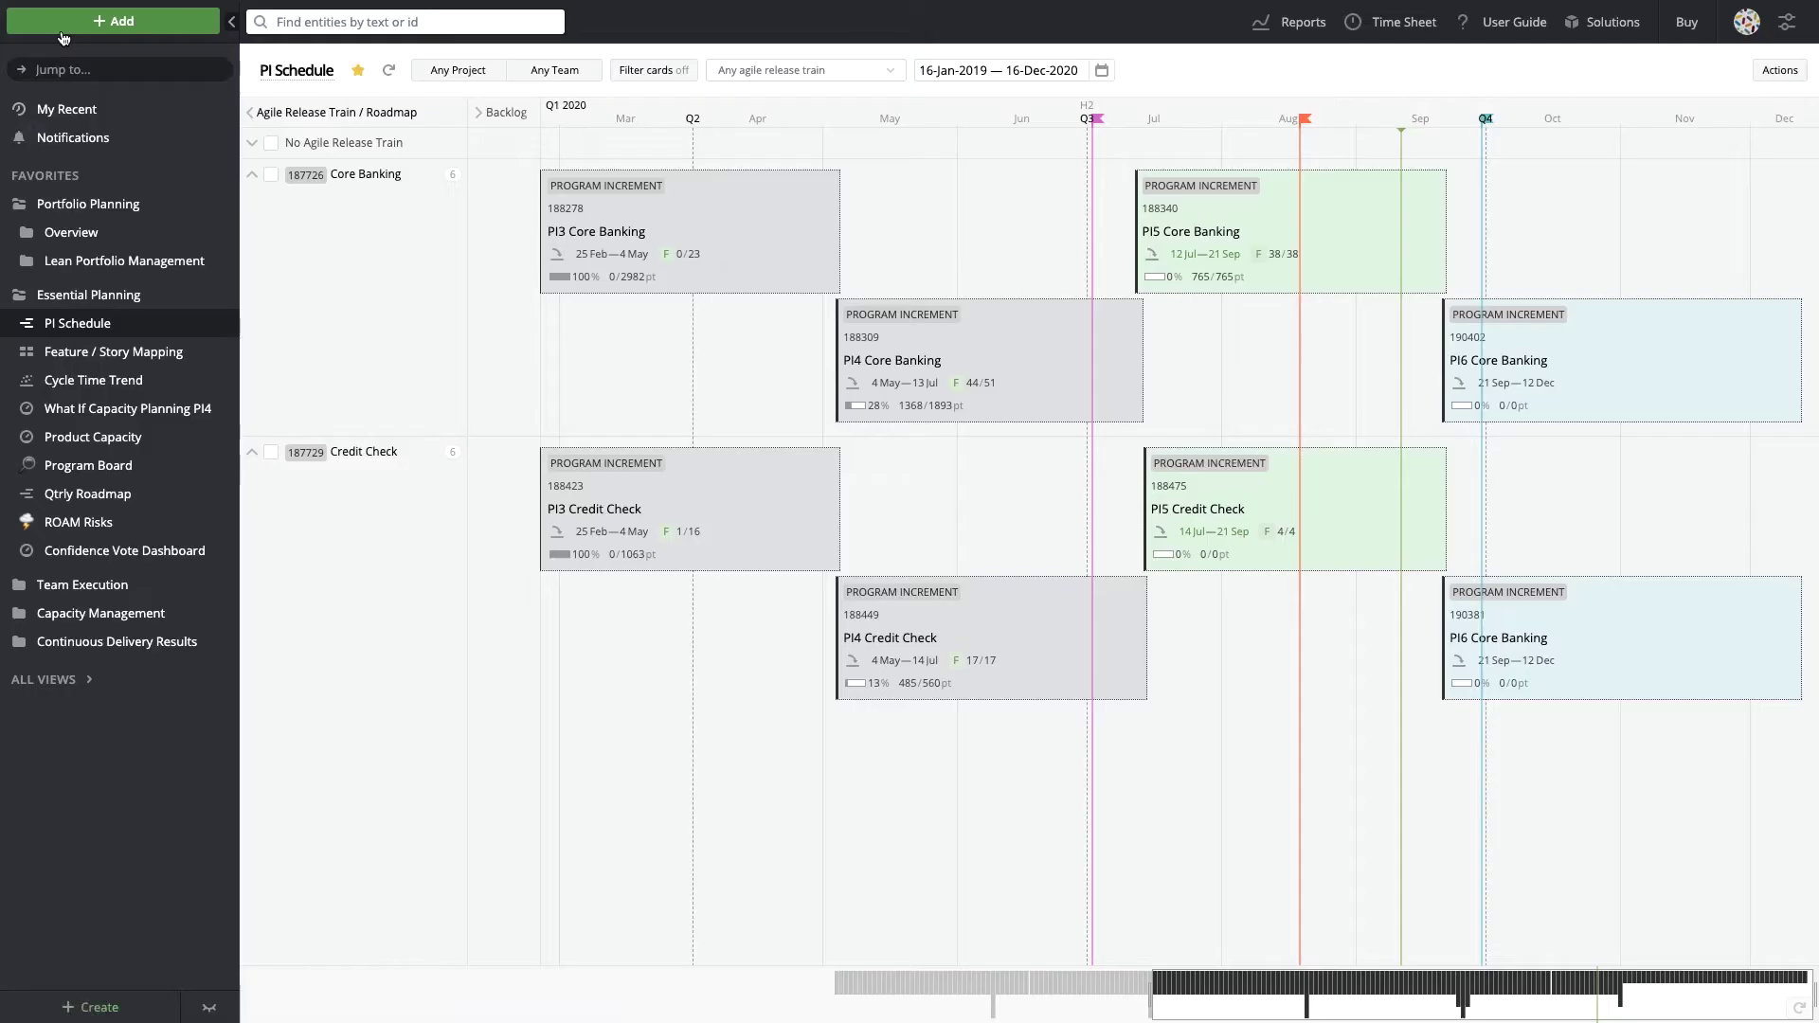
Open the Feature / Story Mapping board and show the relations between its cards.
click(107, 357)
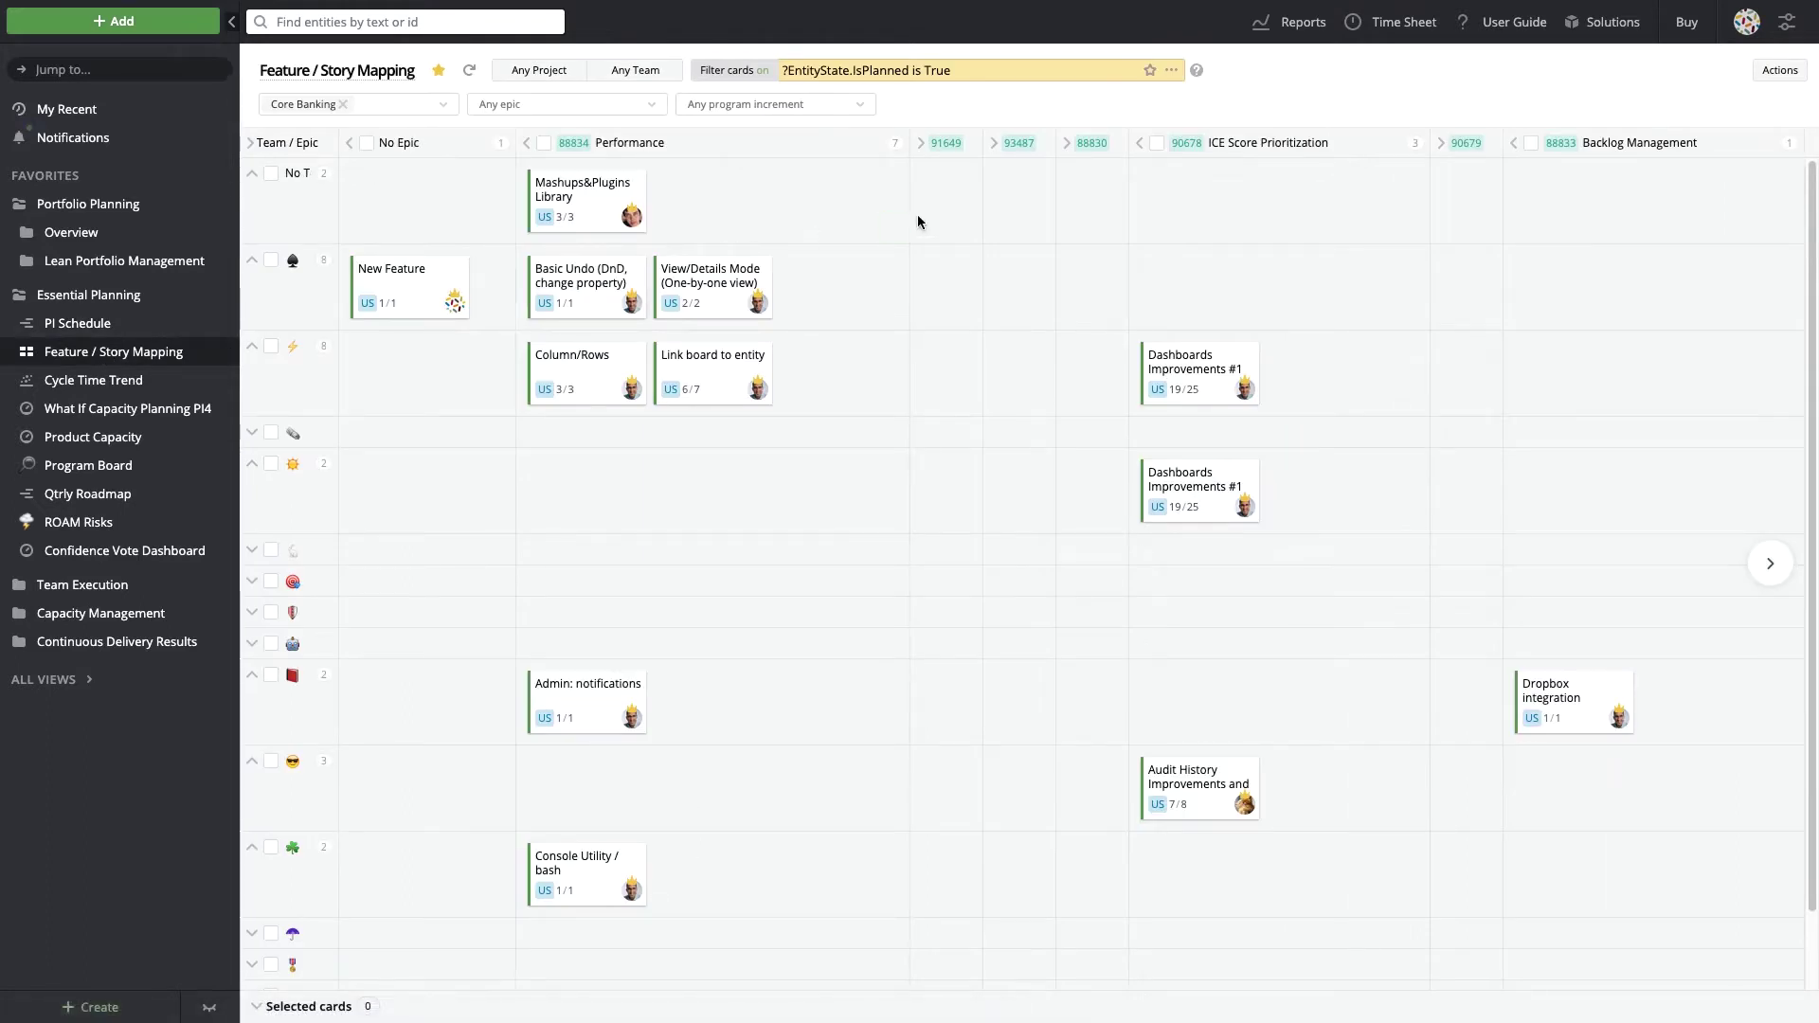
click(1408, 228)
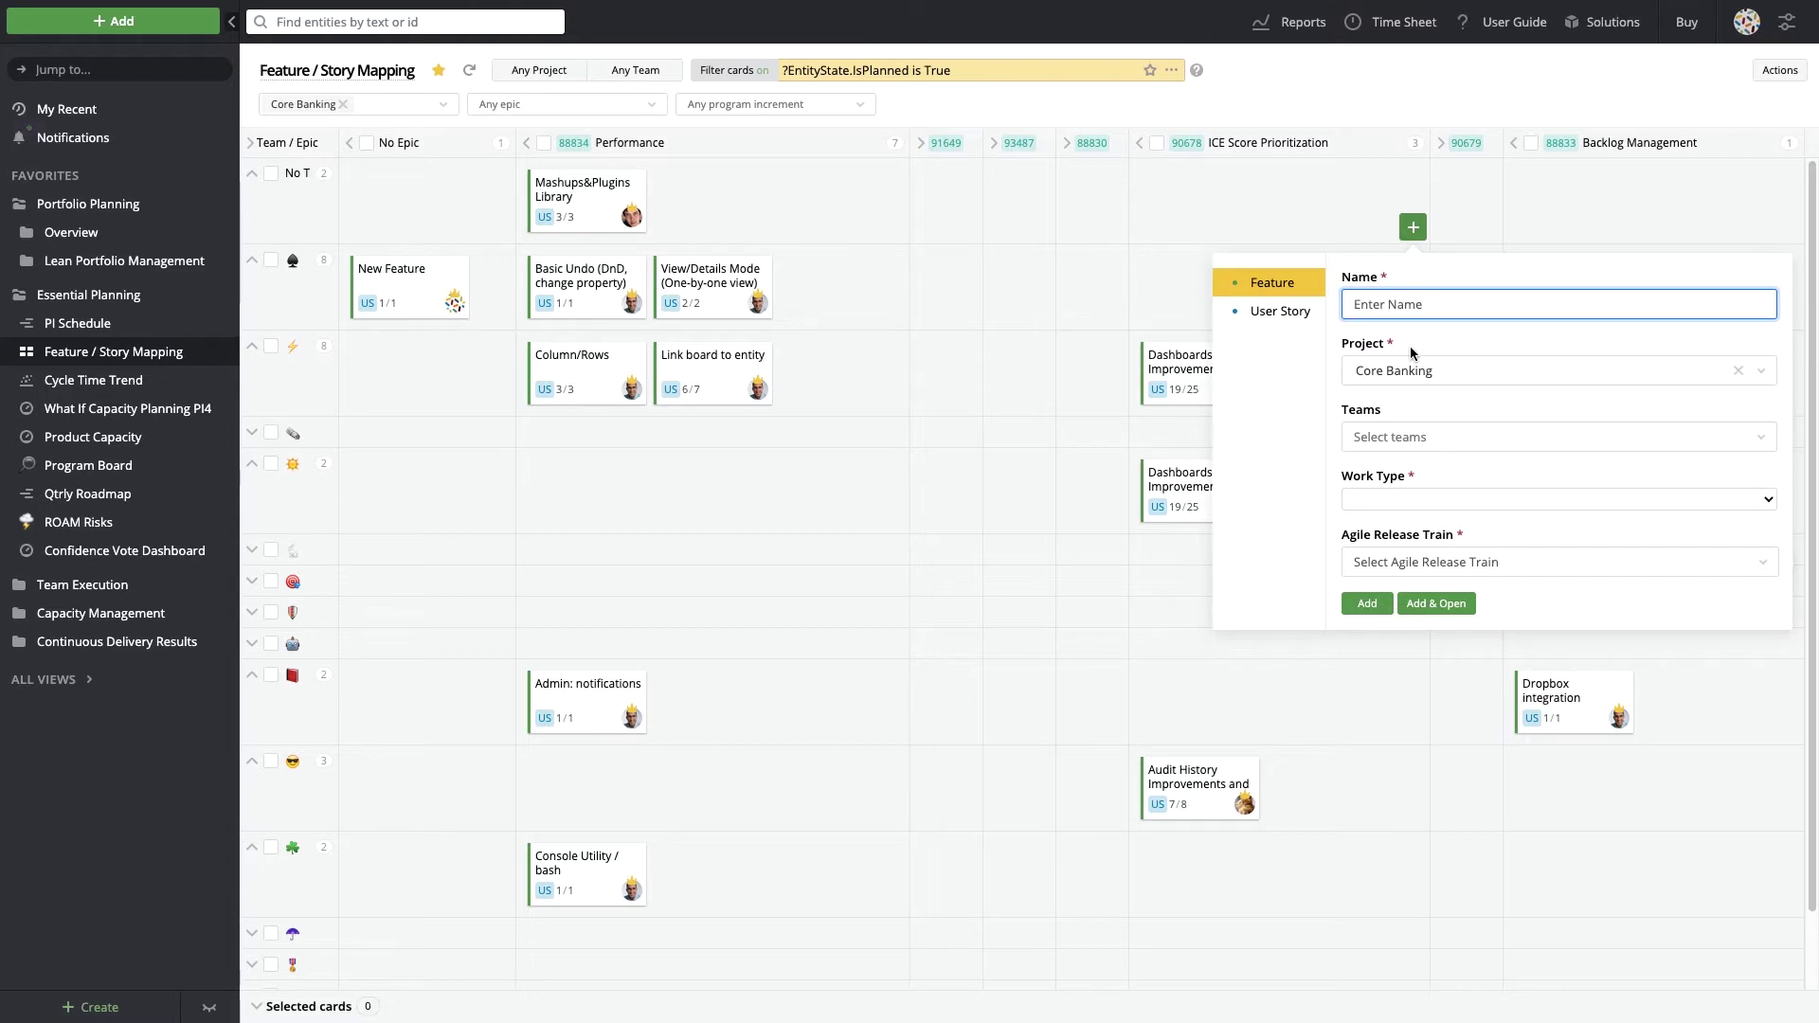
click(1528, 88)
click(1785, 78)
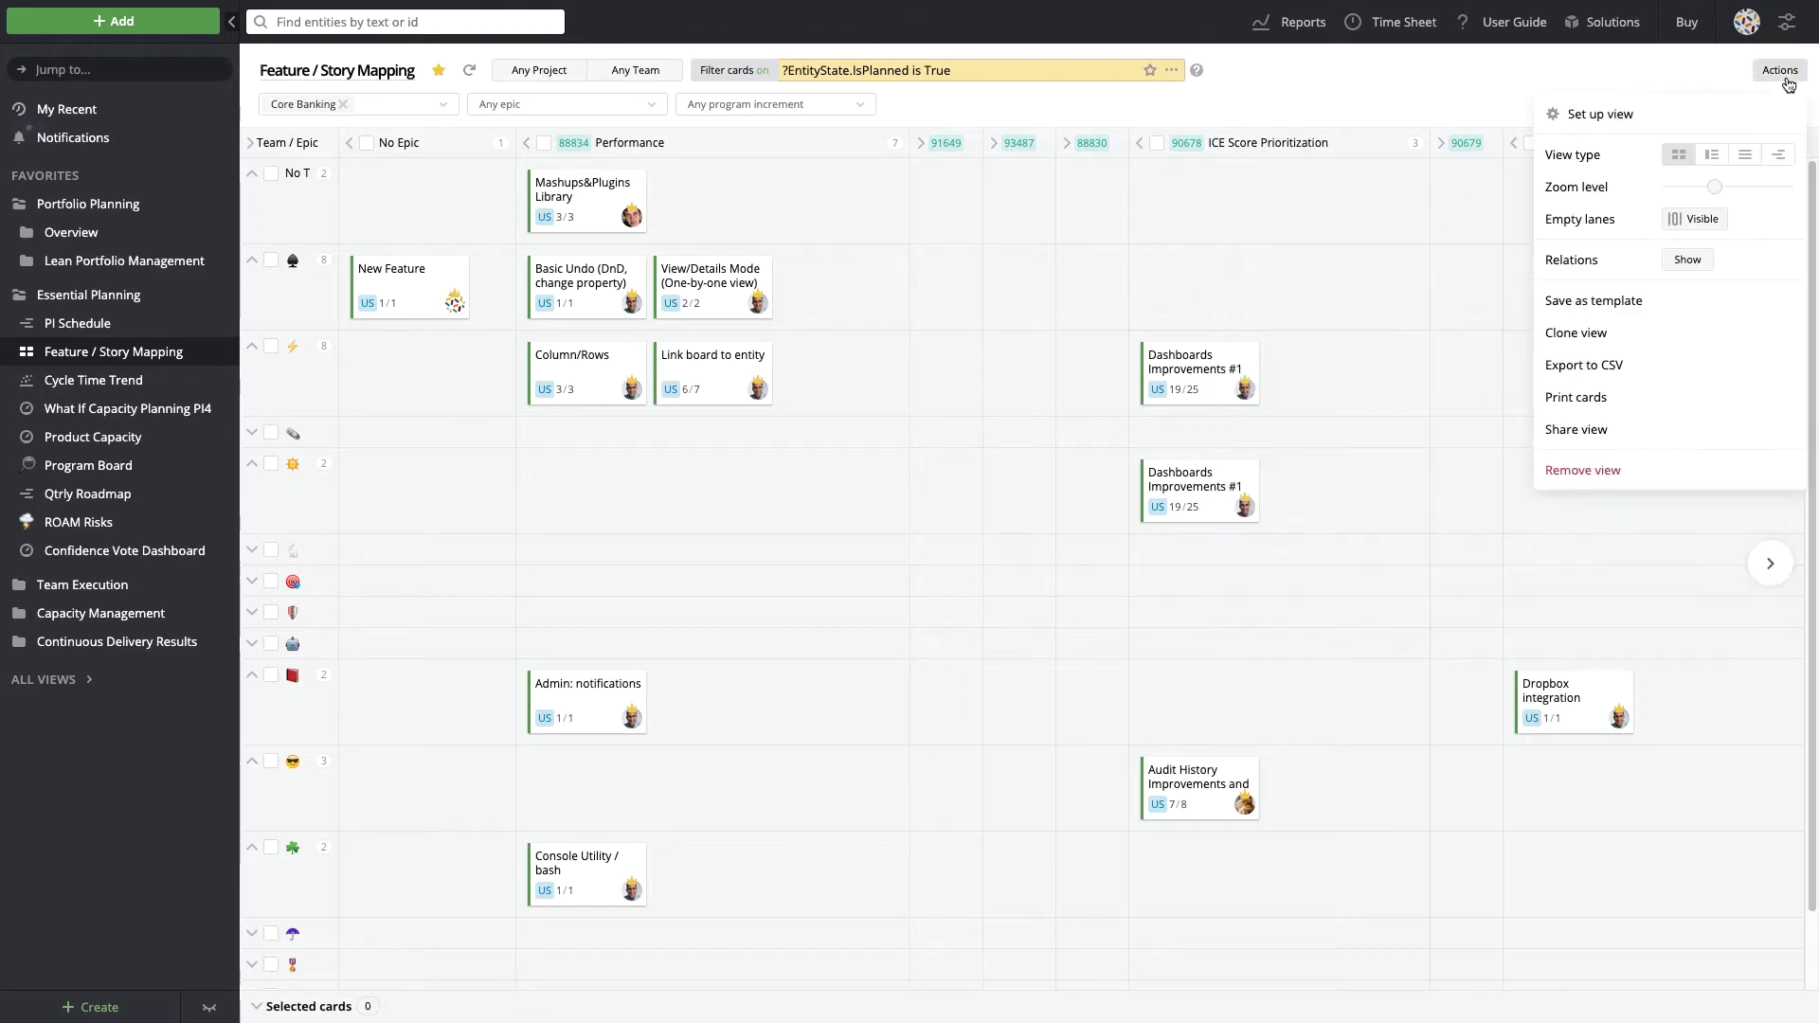
click(1688, 260)
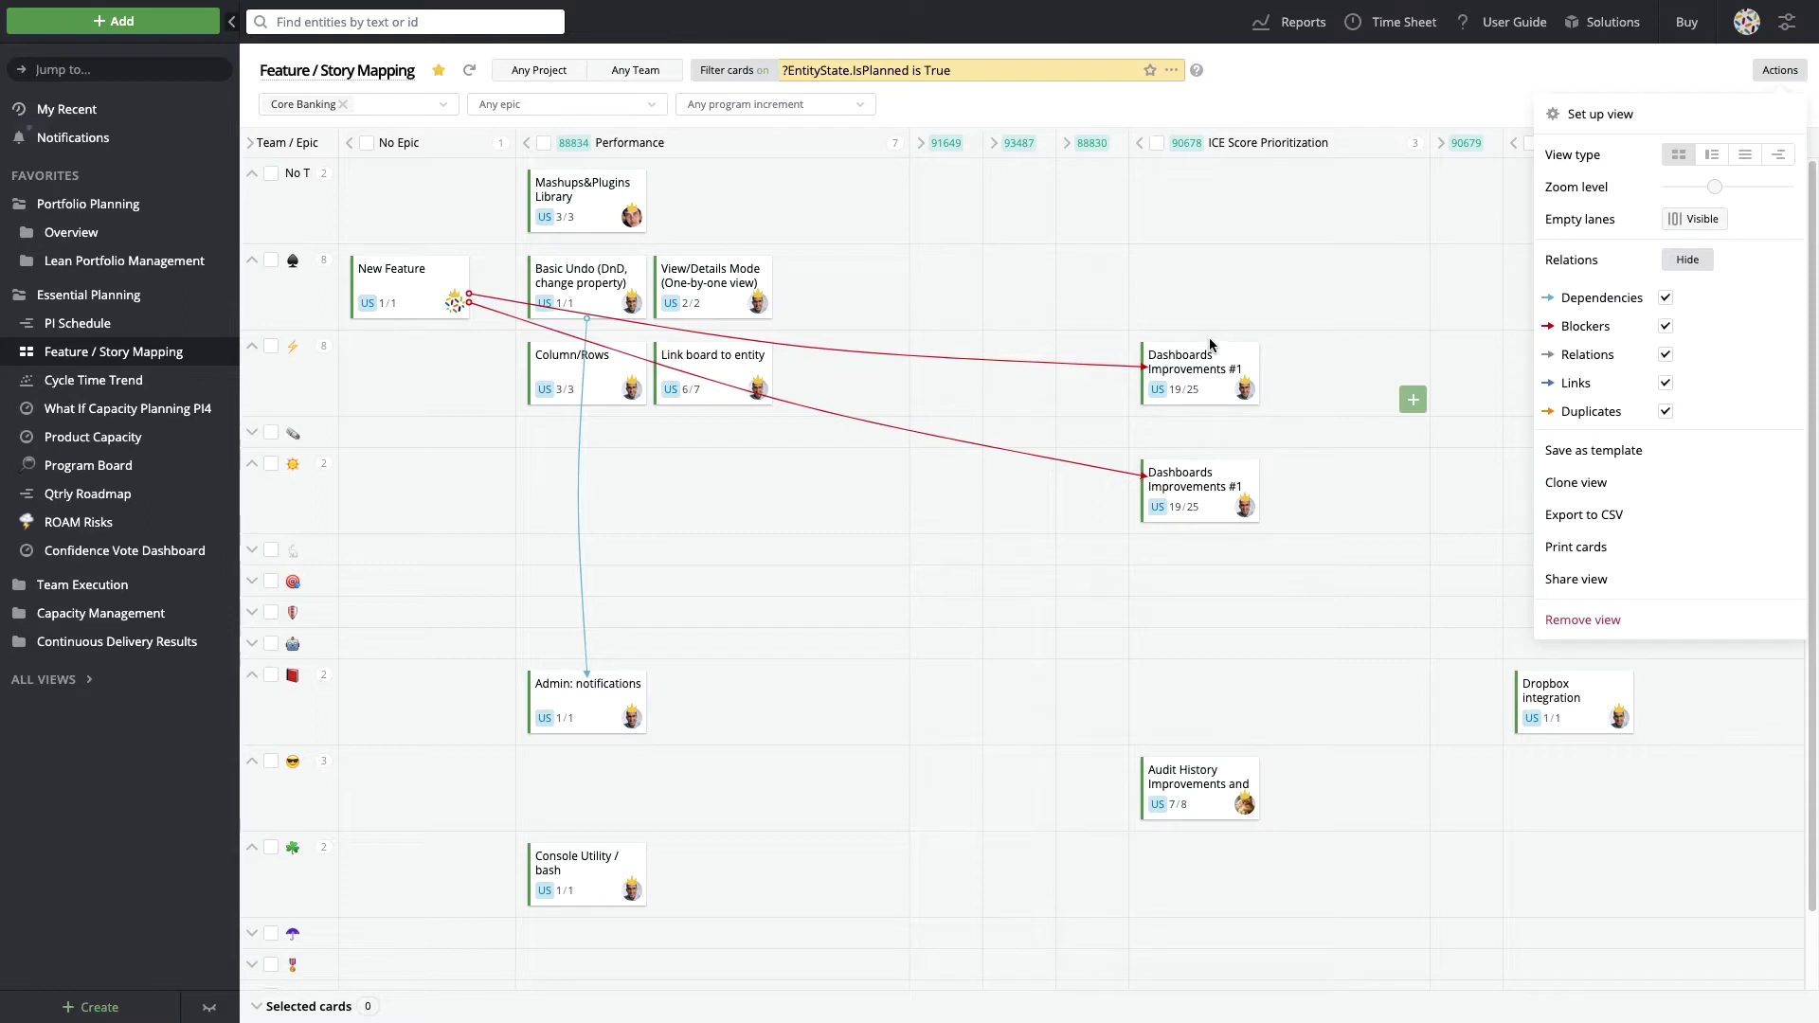
click(1640, 69)
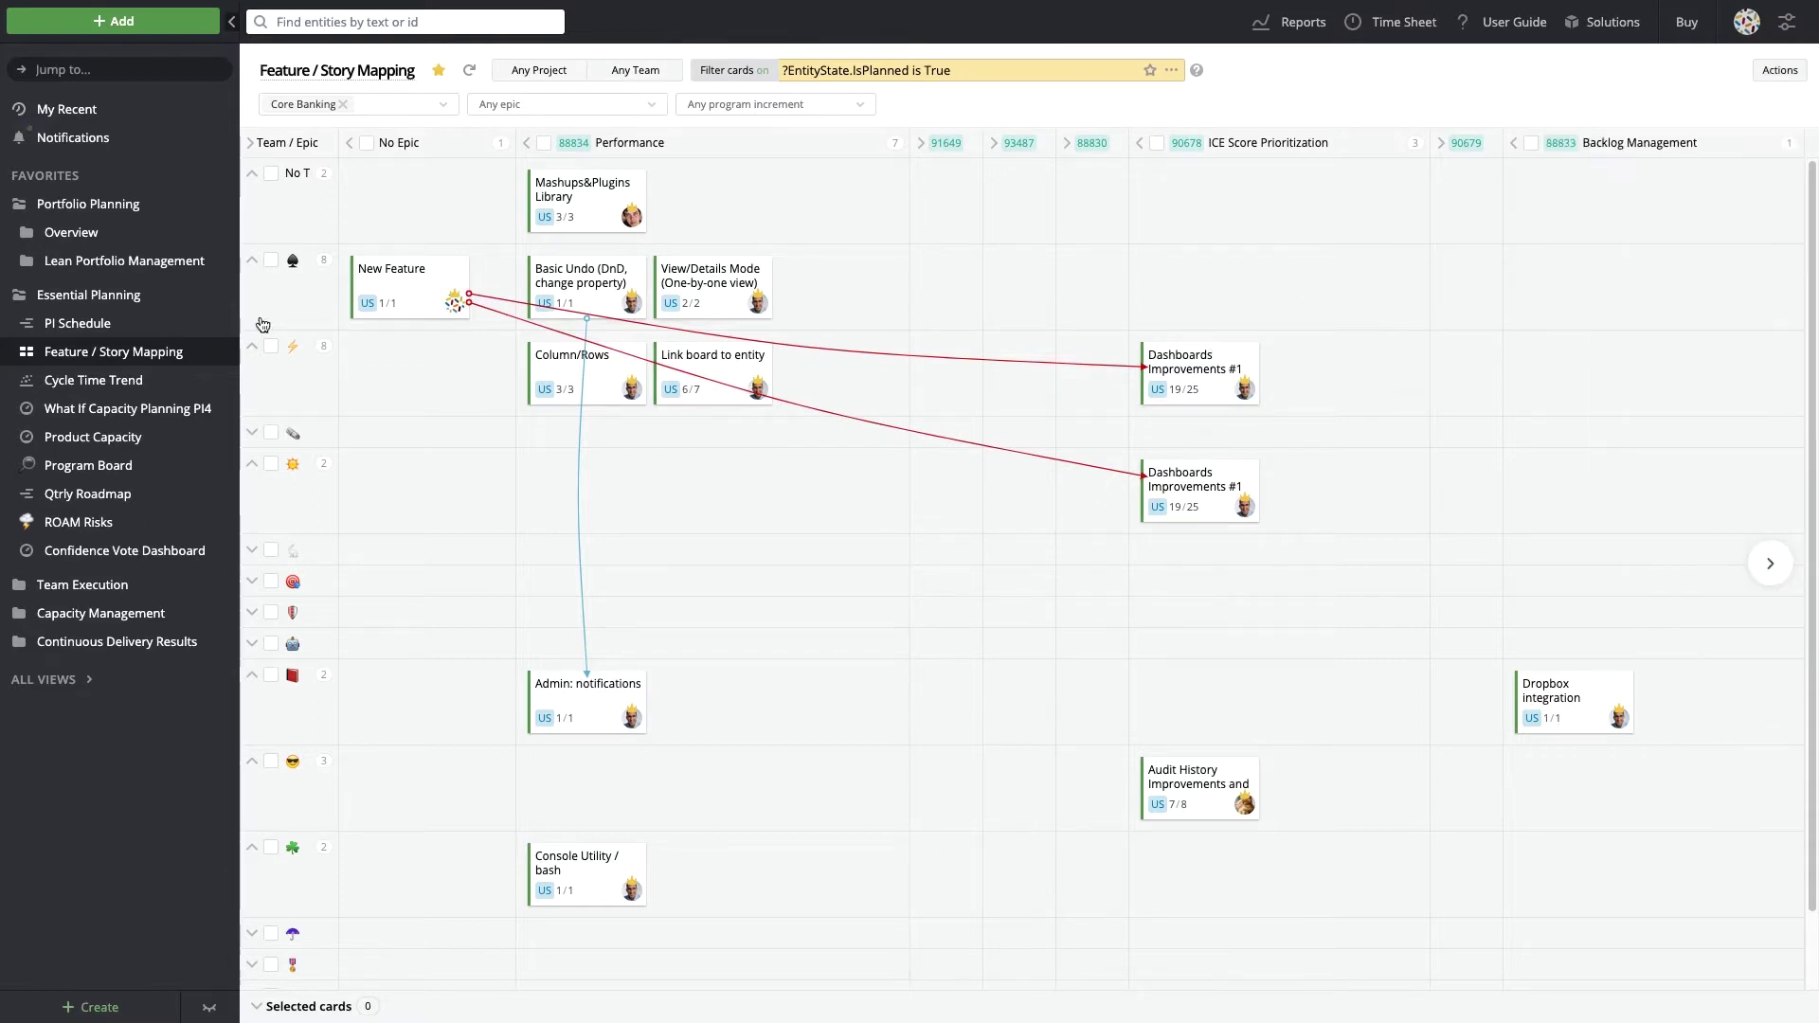
Open the What If Capacity Planning PI4 dashboard and expand the Backlog in the Features WSJF list.
click(105, 411)
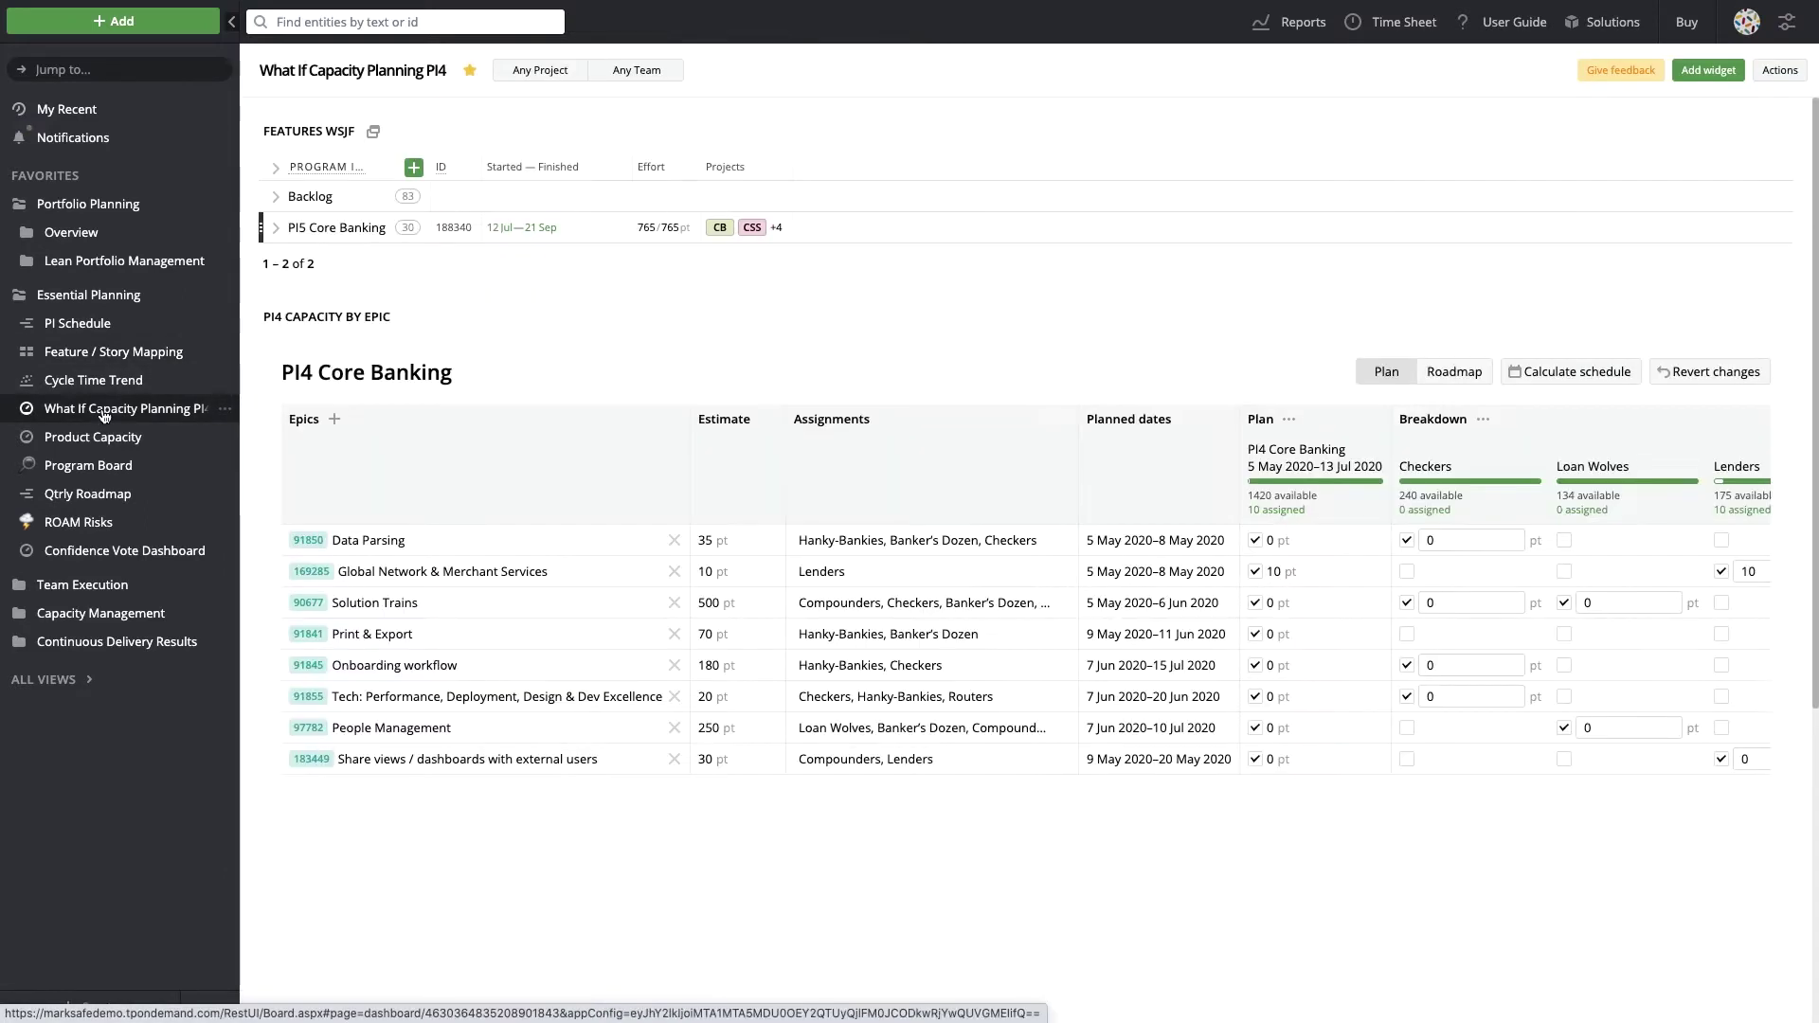
click(276, 198)
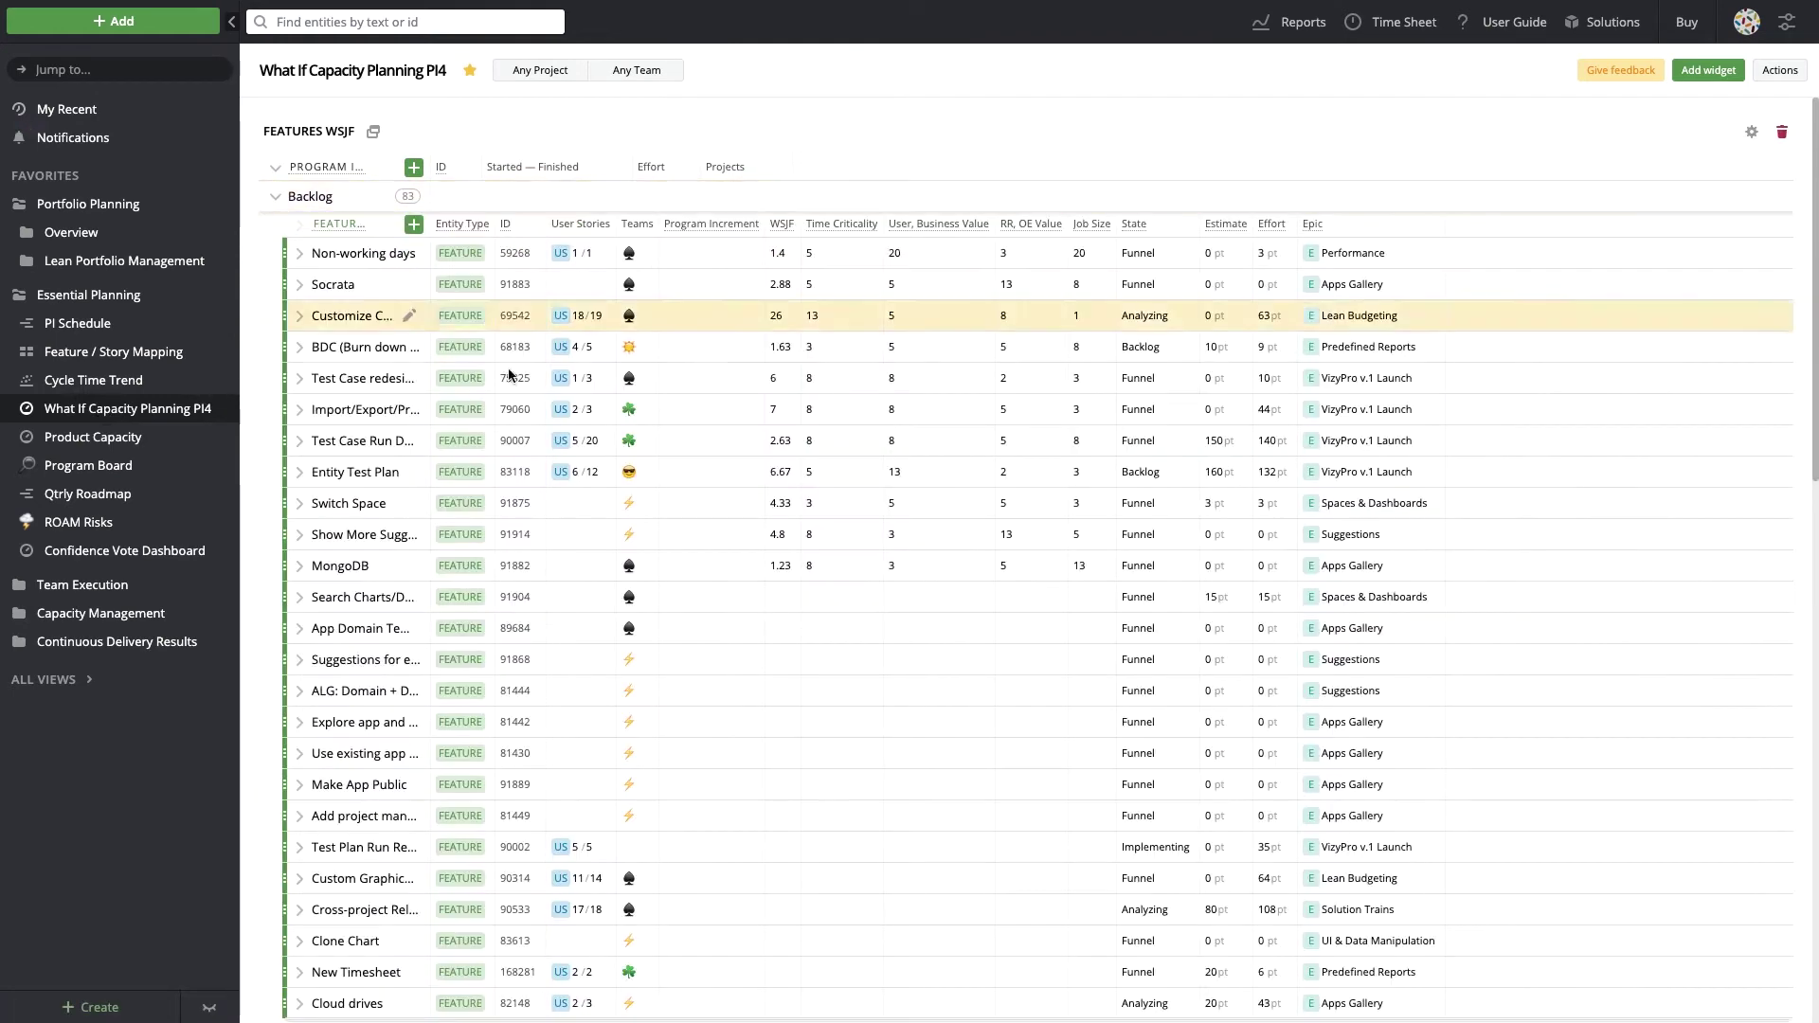
Score the Search Charts/Dashboards feature in the Backlog: Time Criticality 13, User, Business Value 5, RR, OE Value 2 and Job Size 5.
click(839, 597)
click(858, 762)
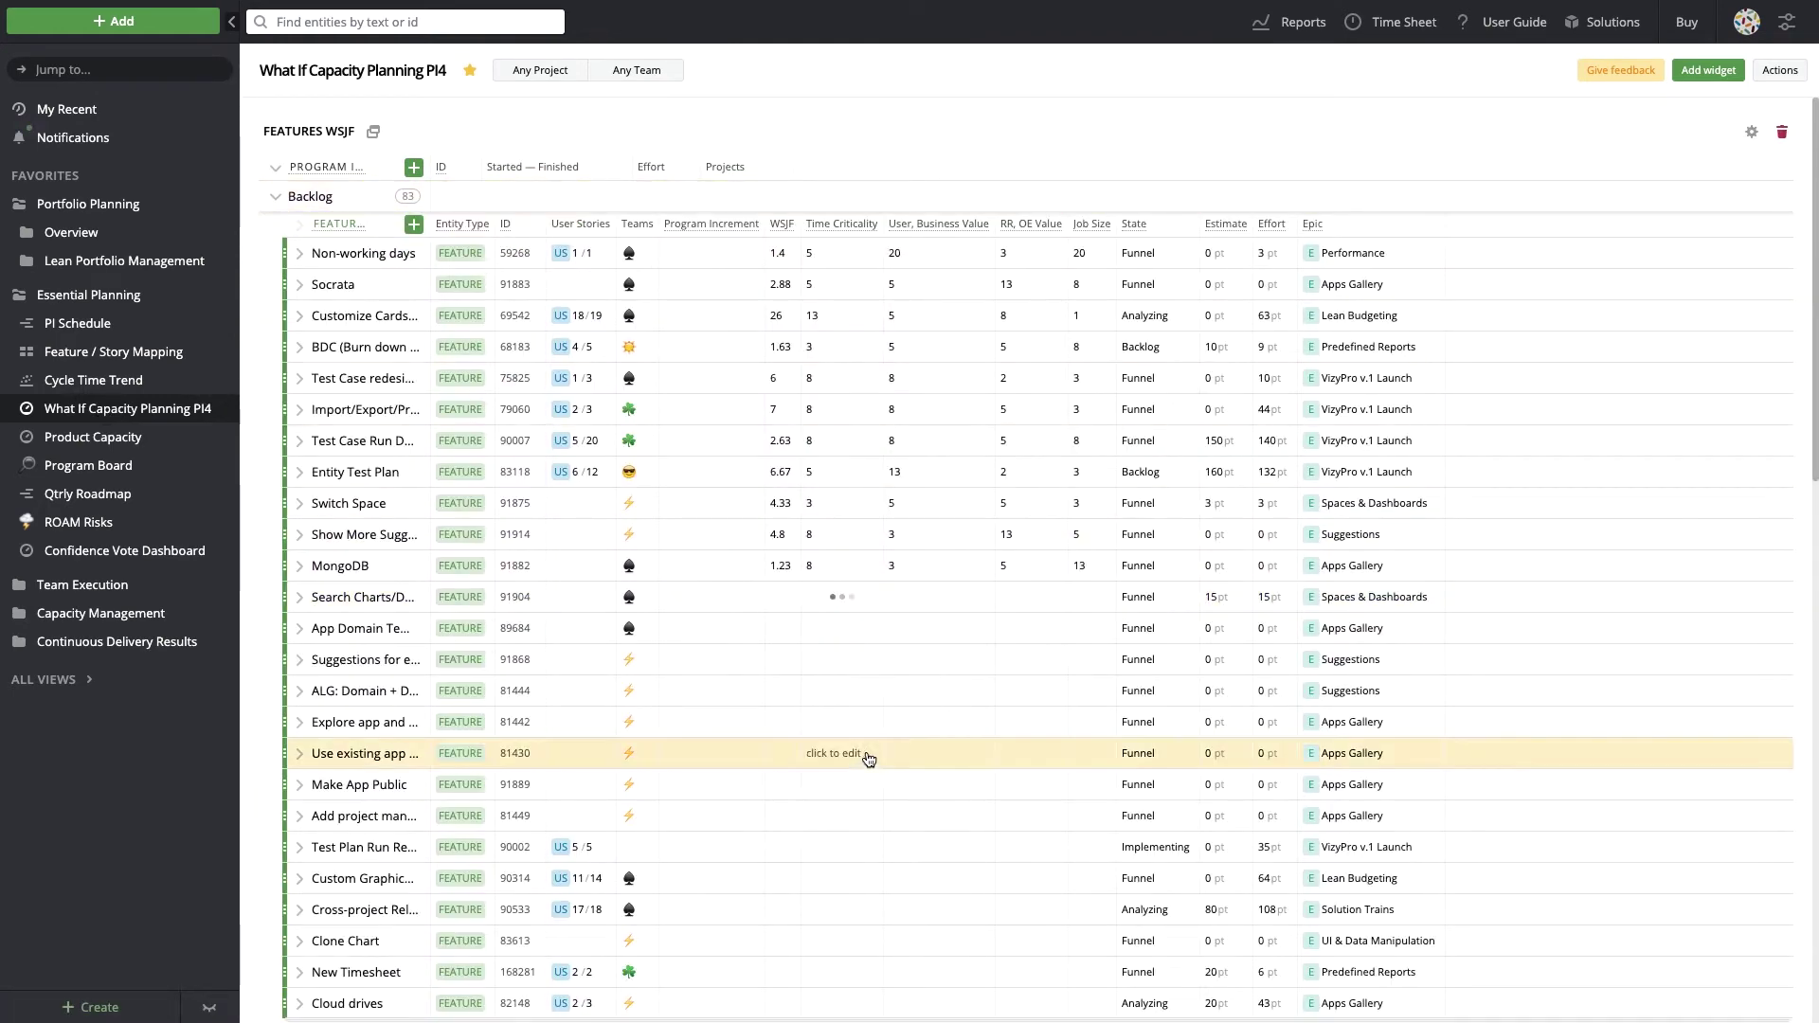
click(933, 604)
click(904, 709)
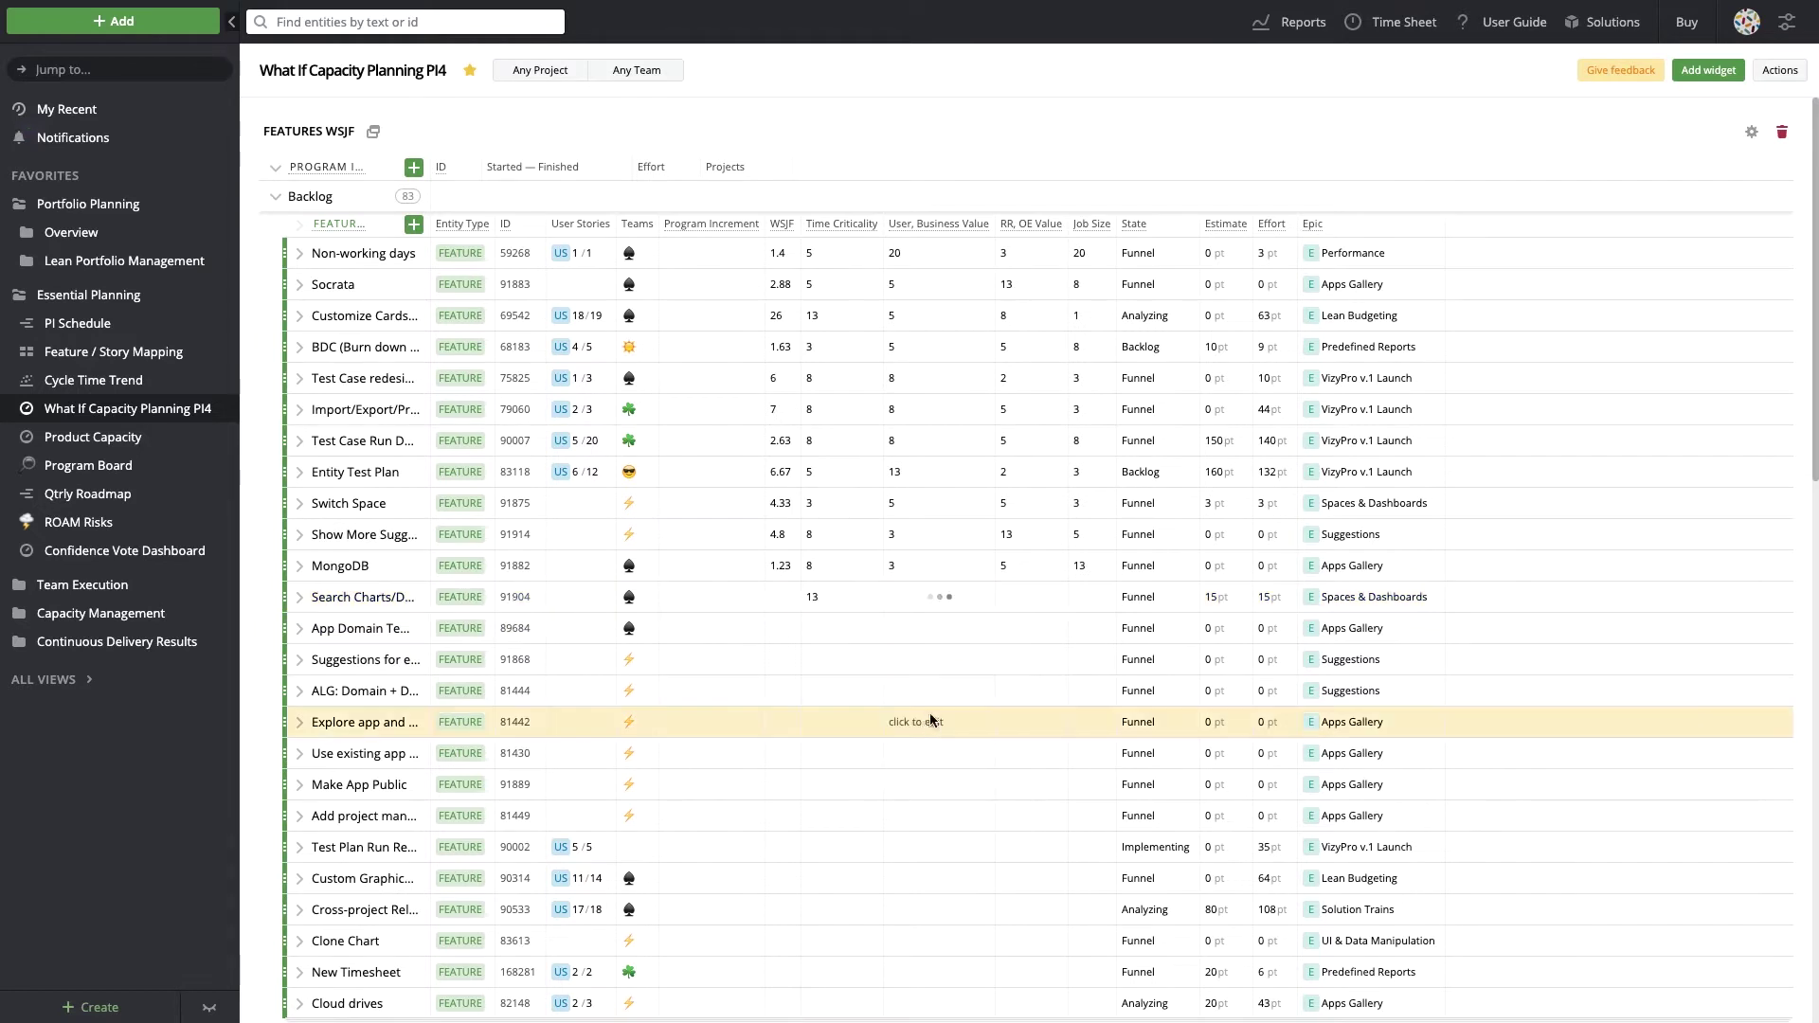
click(1028, 596)
click(1016, 660)
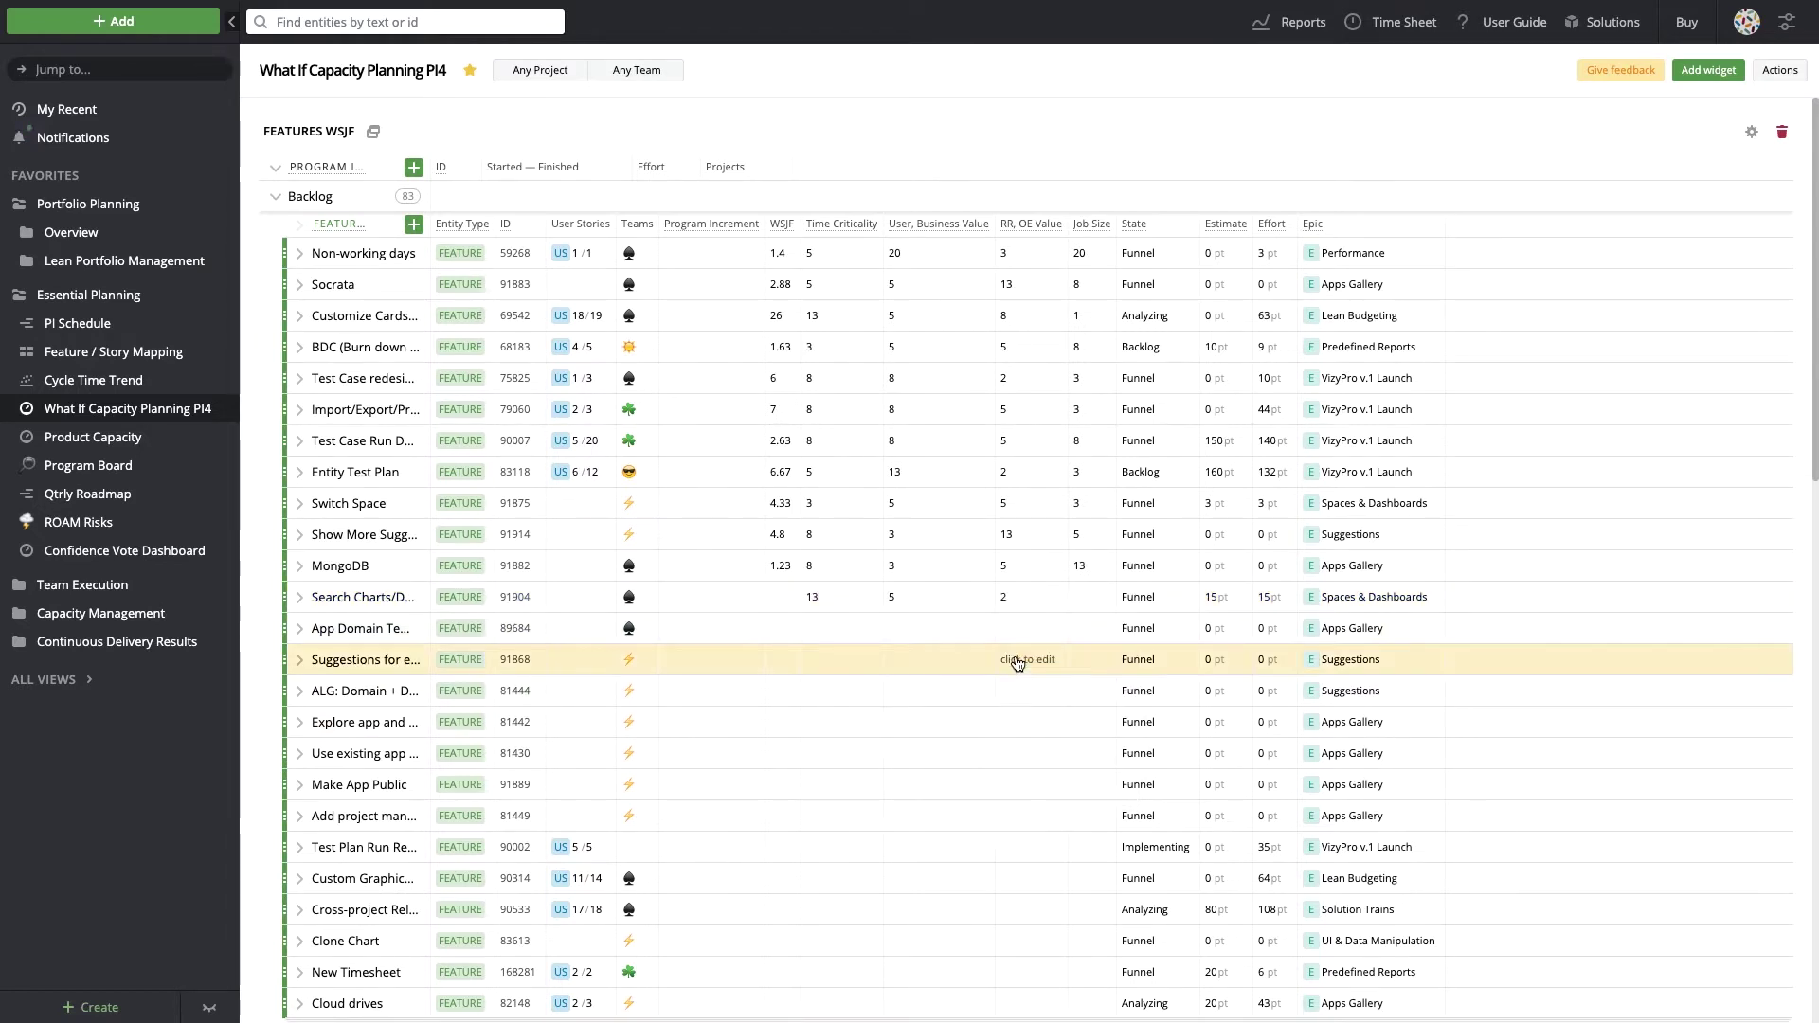
click(1088, 597)
click(1089, 707)
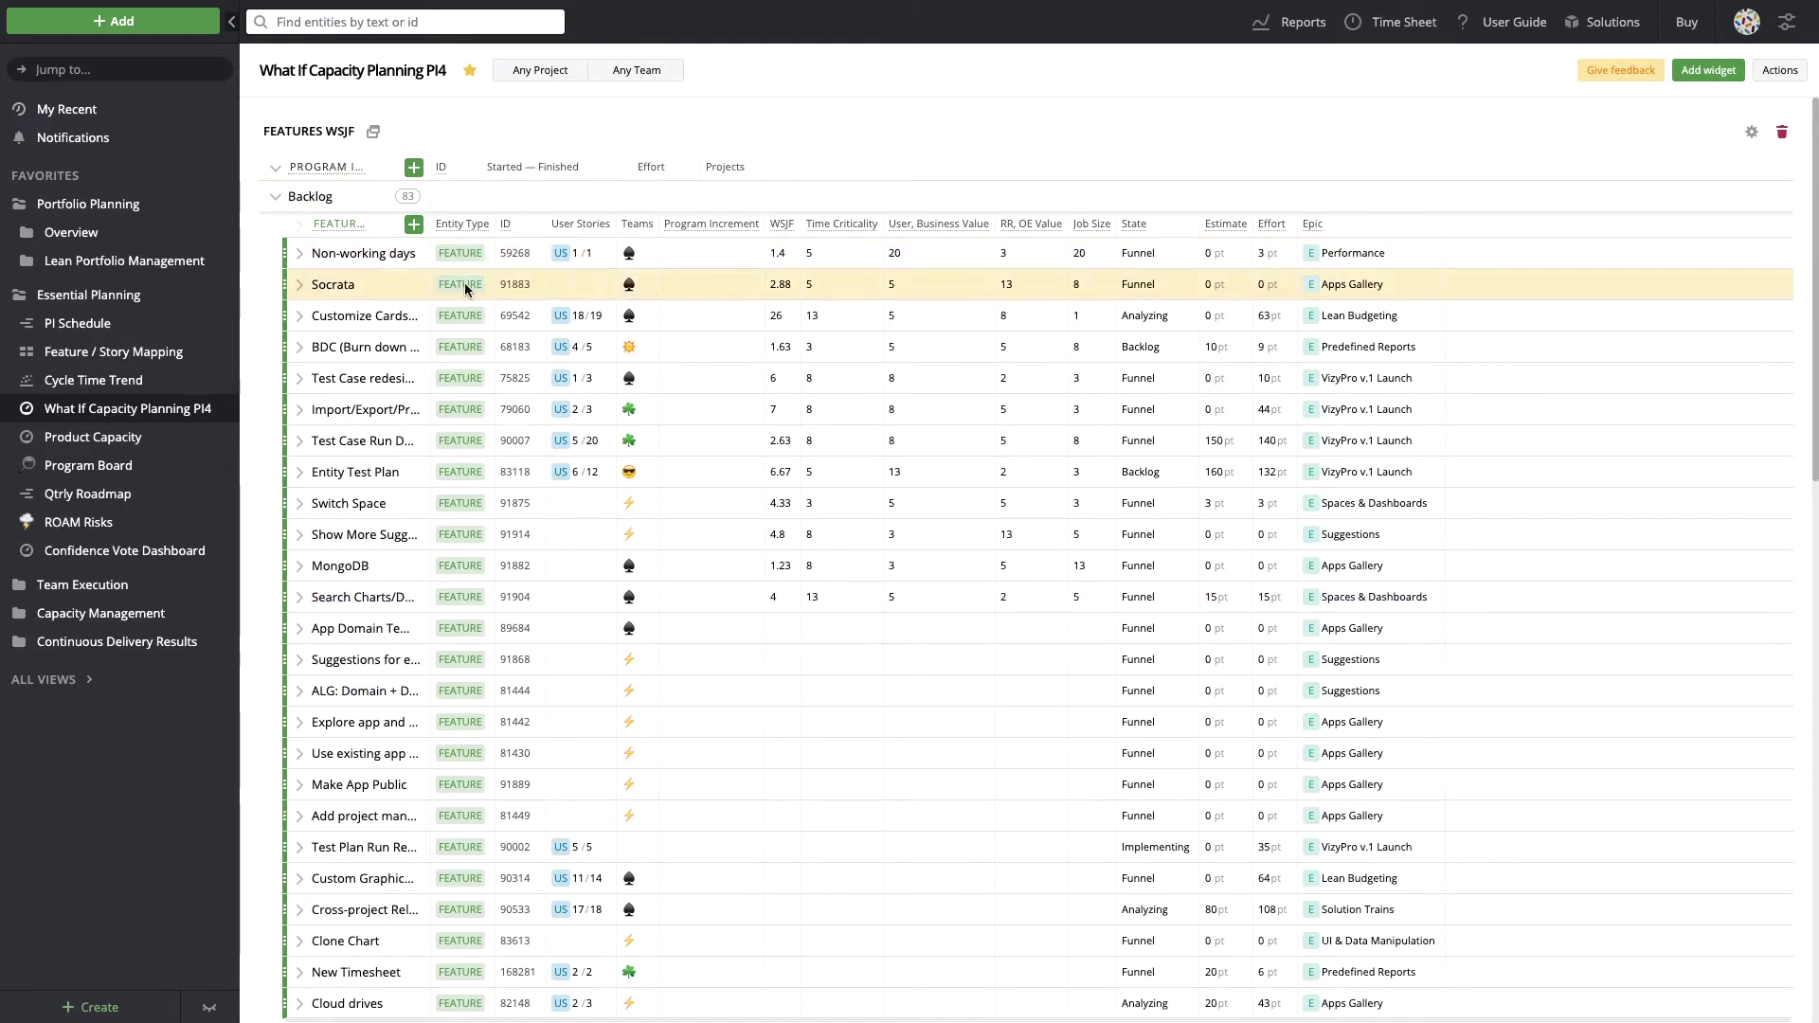
Try to move Non-working days lower in the Backlog, collapse the Backlog and review the features in PI5 Core Banking.
drag(383, 253, 382, 322)
click(276, 196)
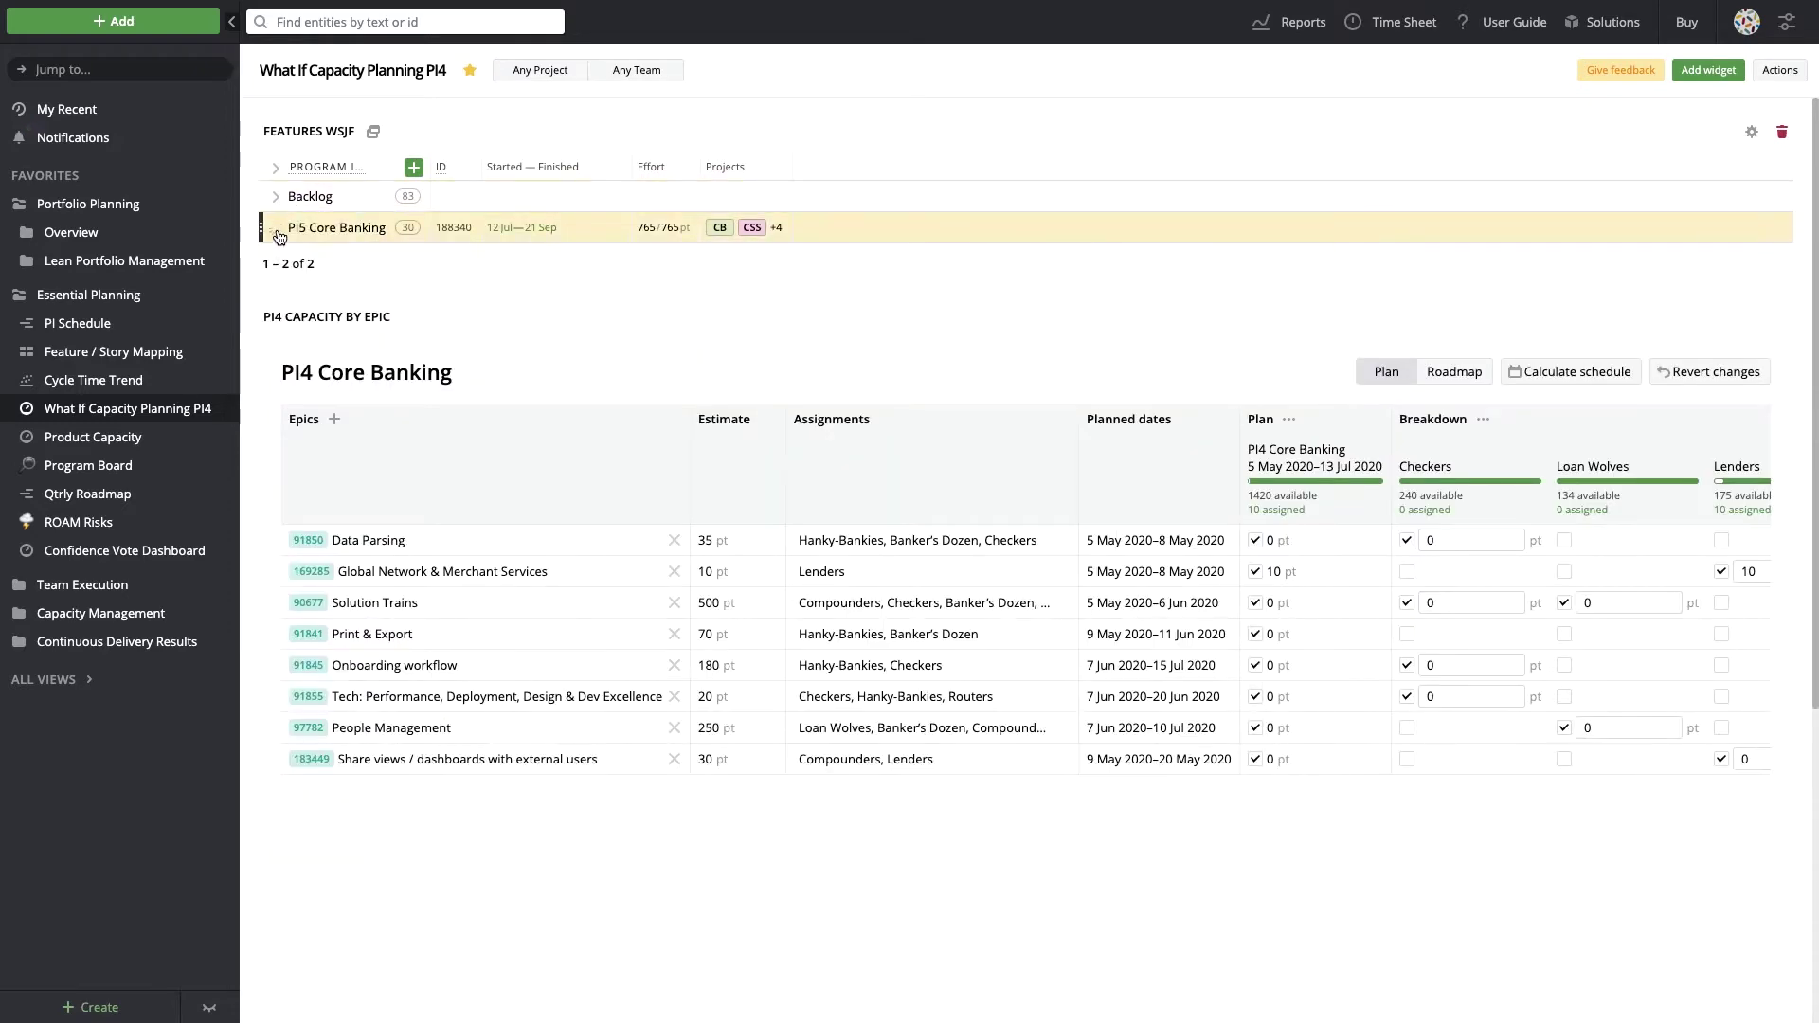
click(277, 230)
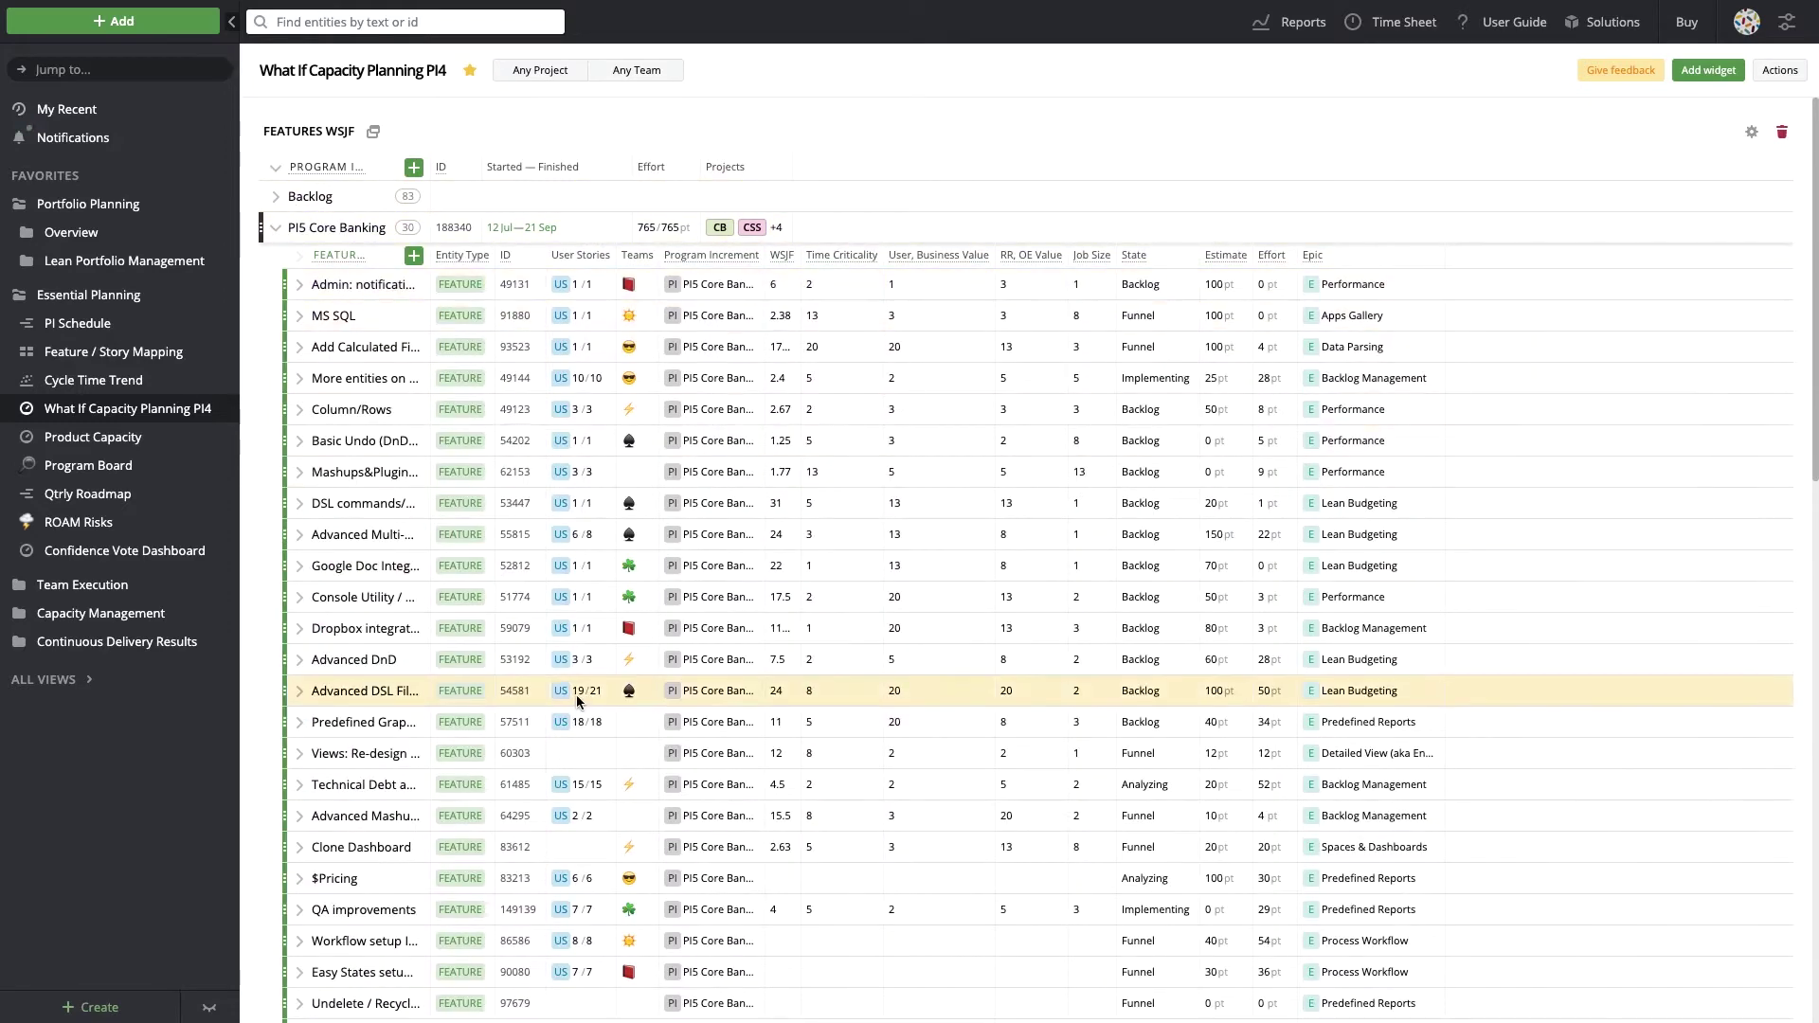
click(275, 227)
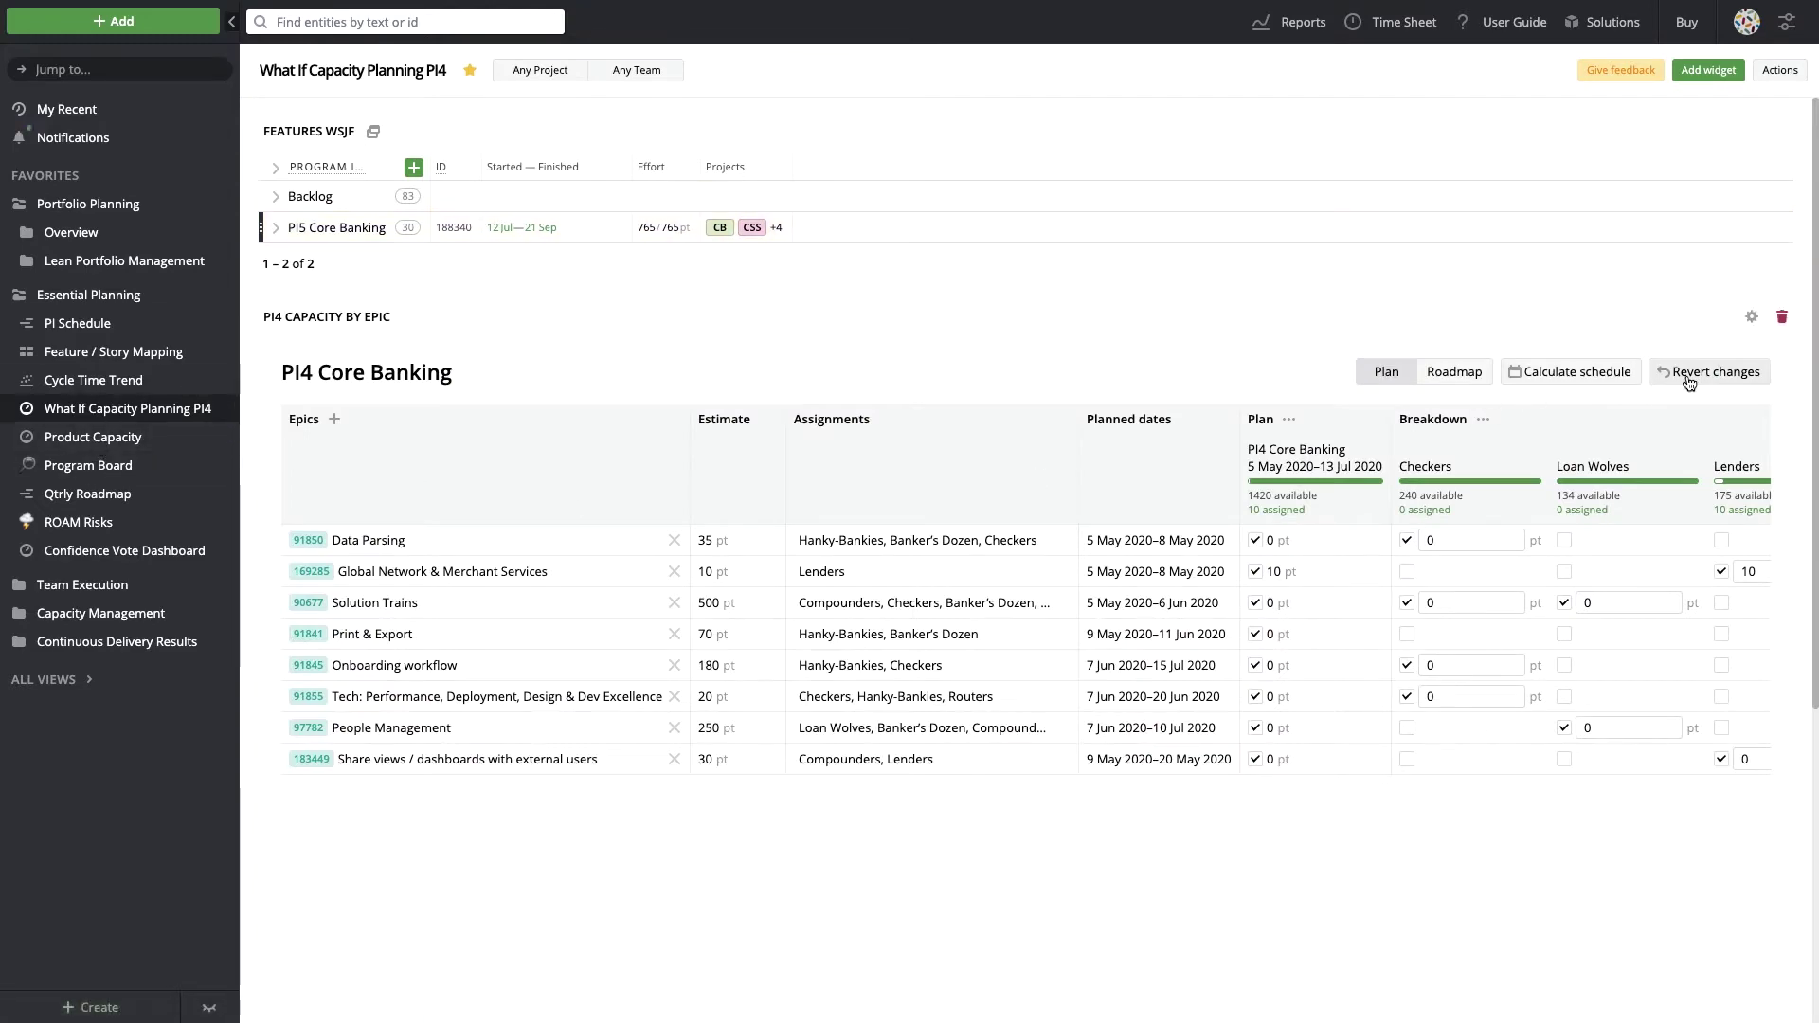
Assign the Print & Export epic to the Checkers and Loan Wolves teams and allocate 70 points to Checkers.
click(232, 21)
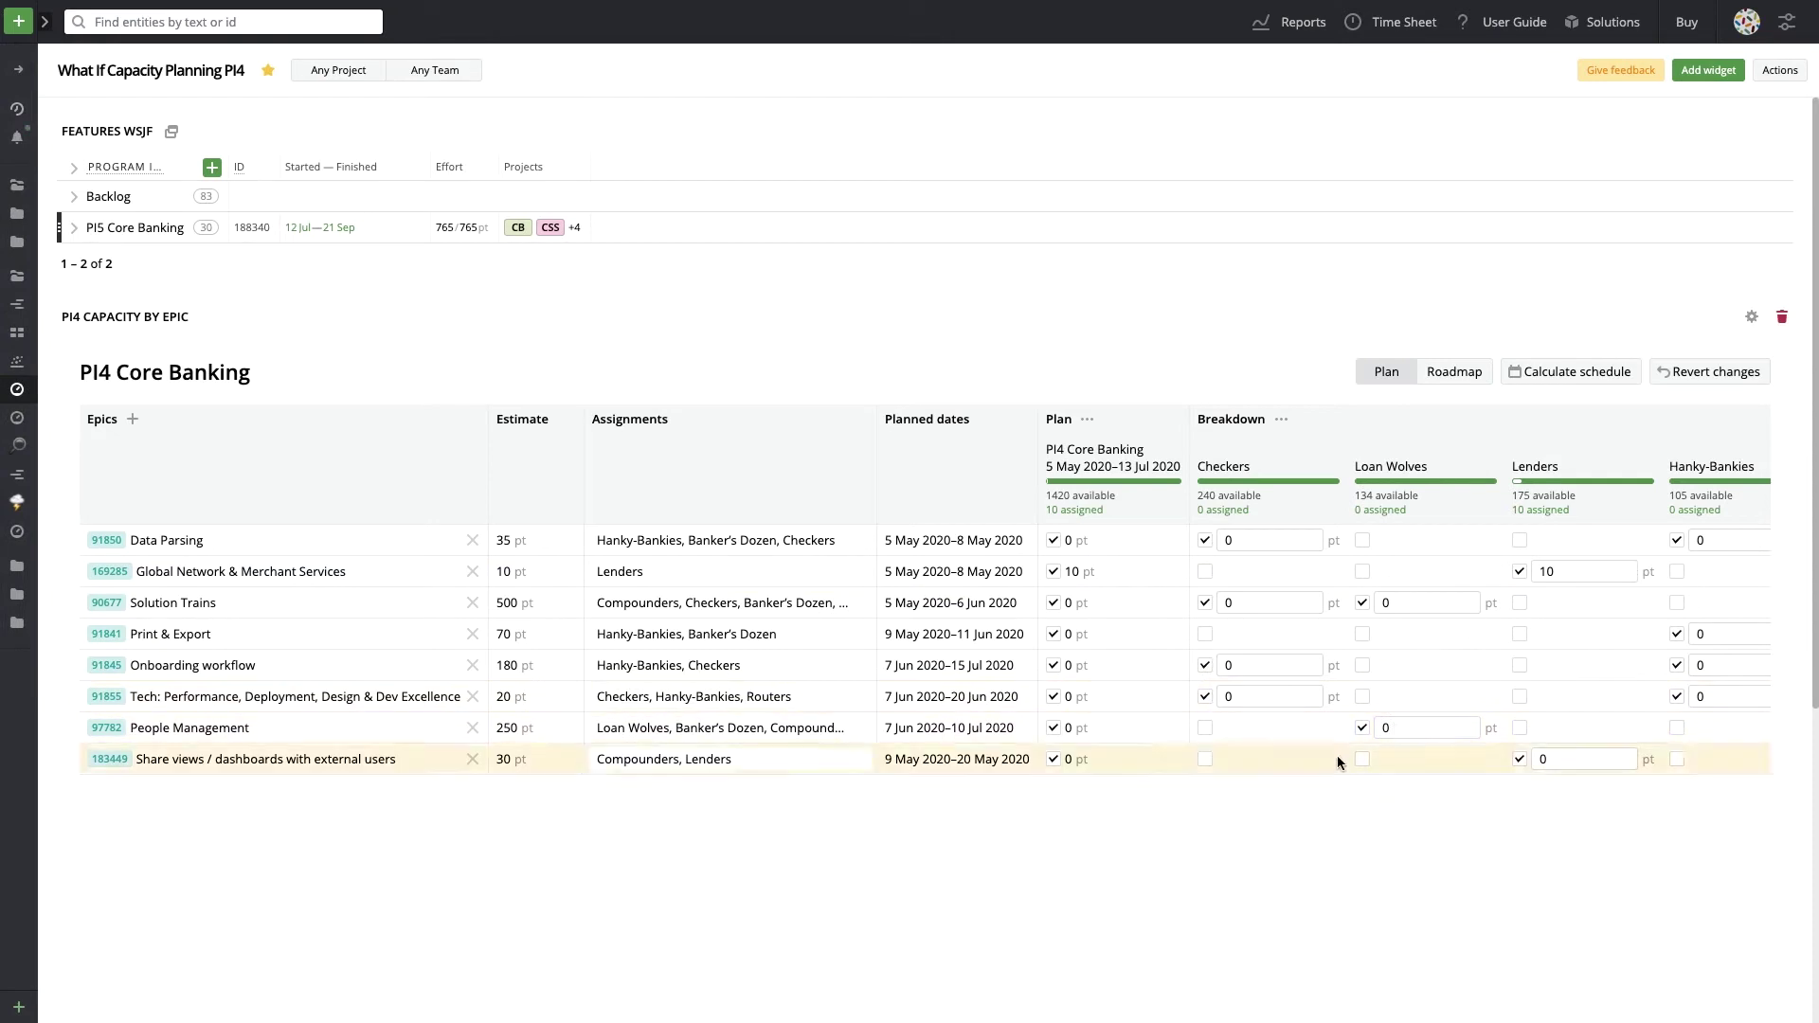
click(1204, 634)
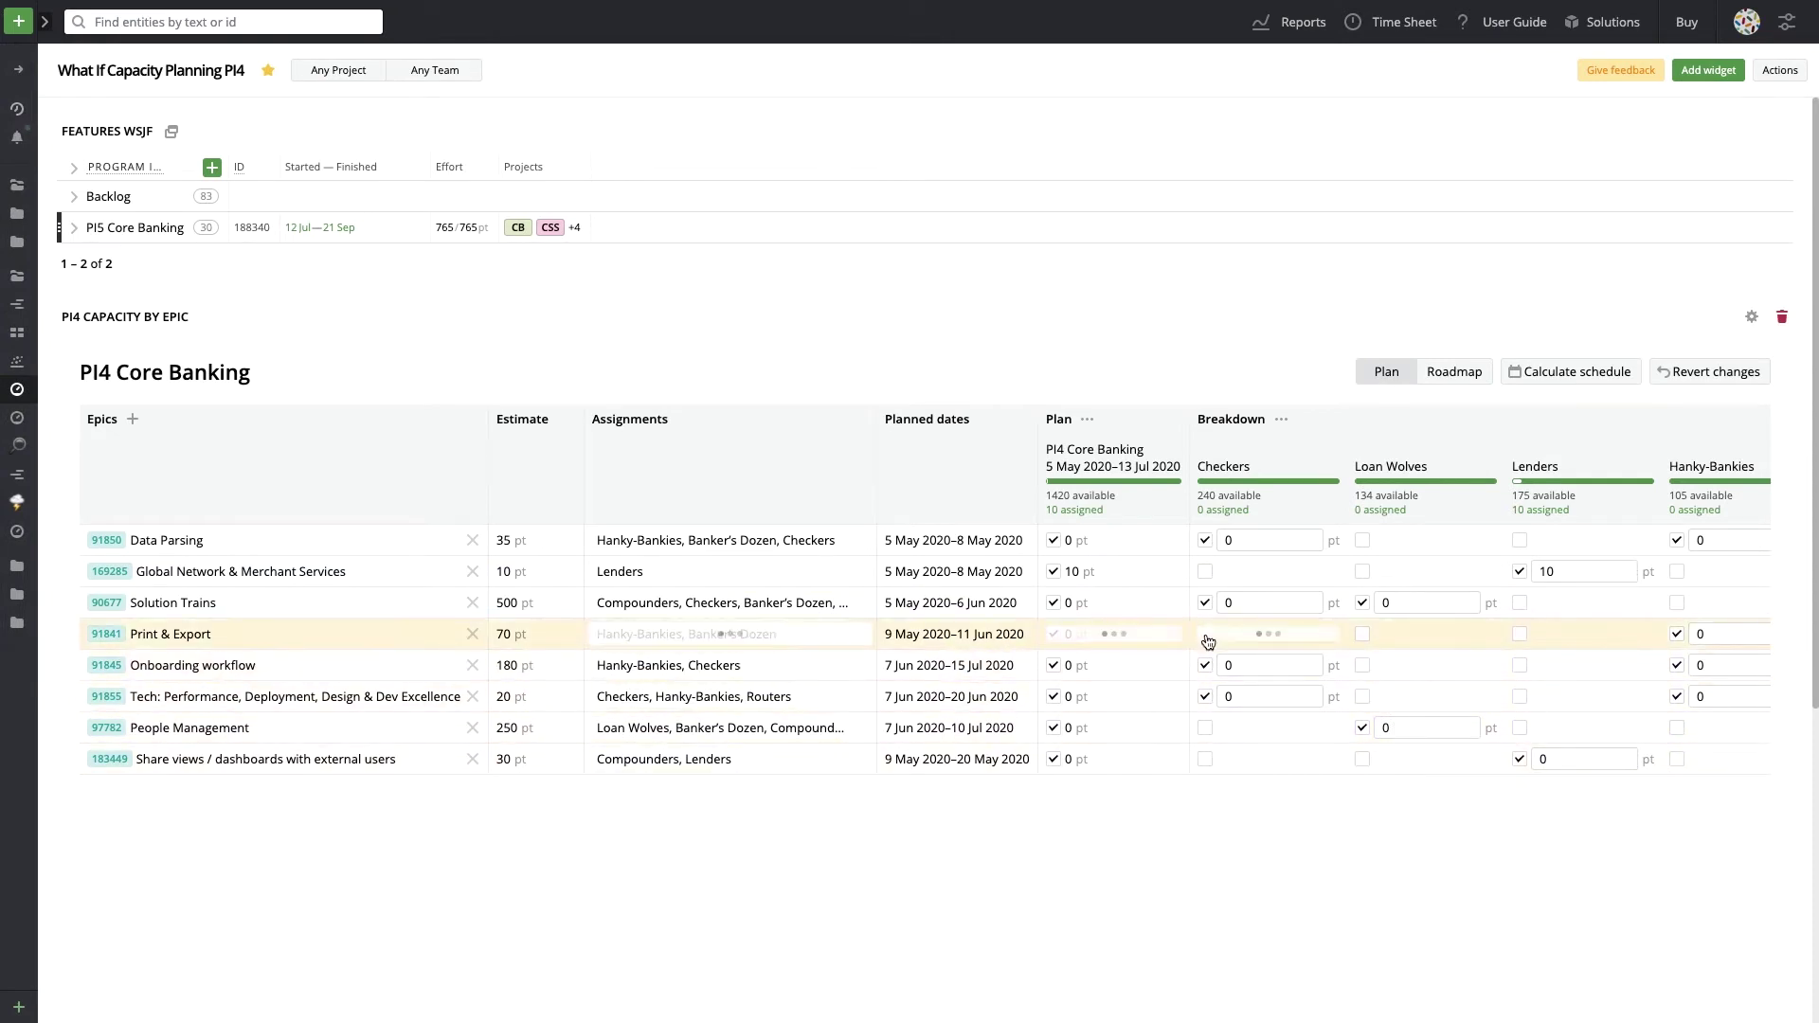
click(1363, 634)
click(1336, 632)
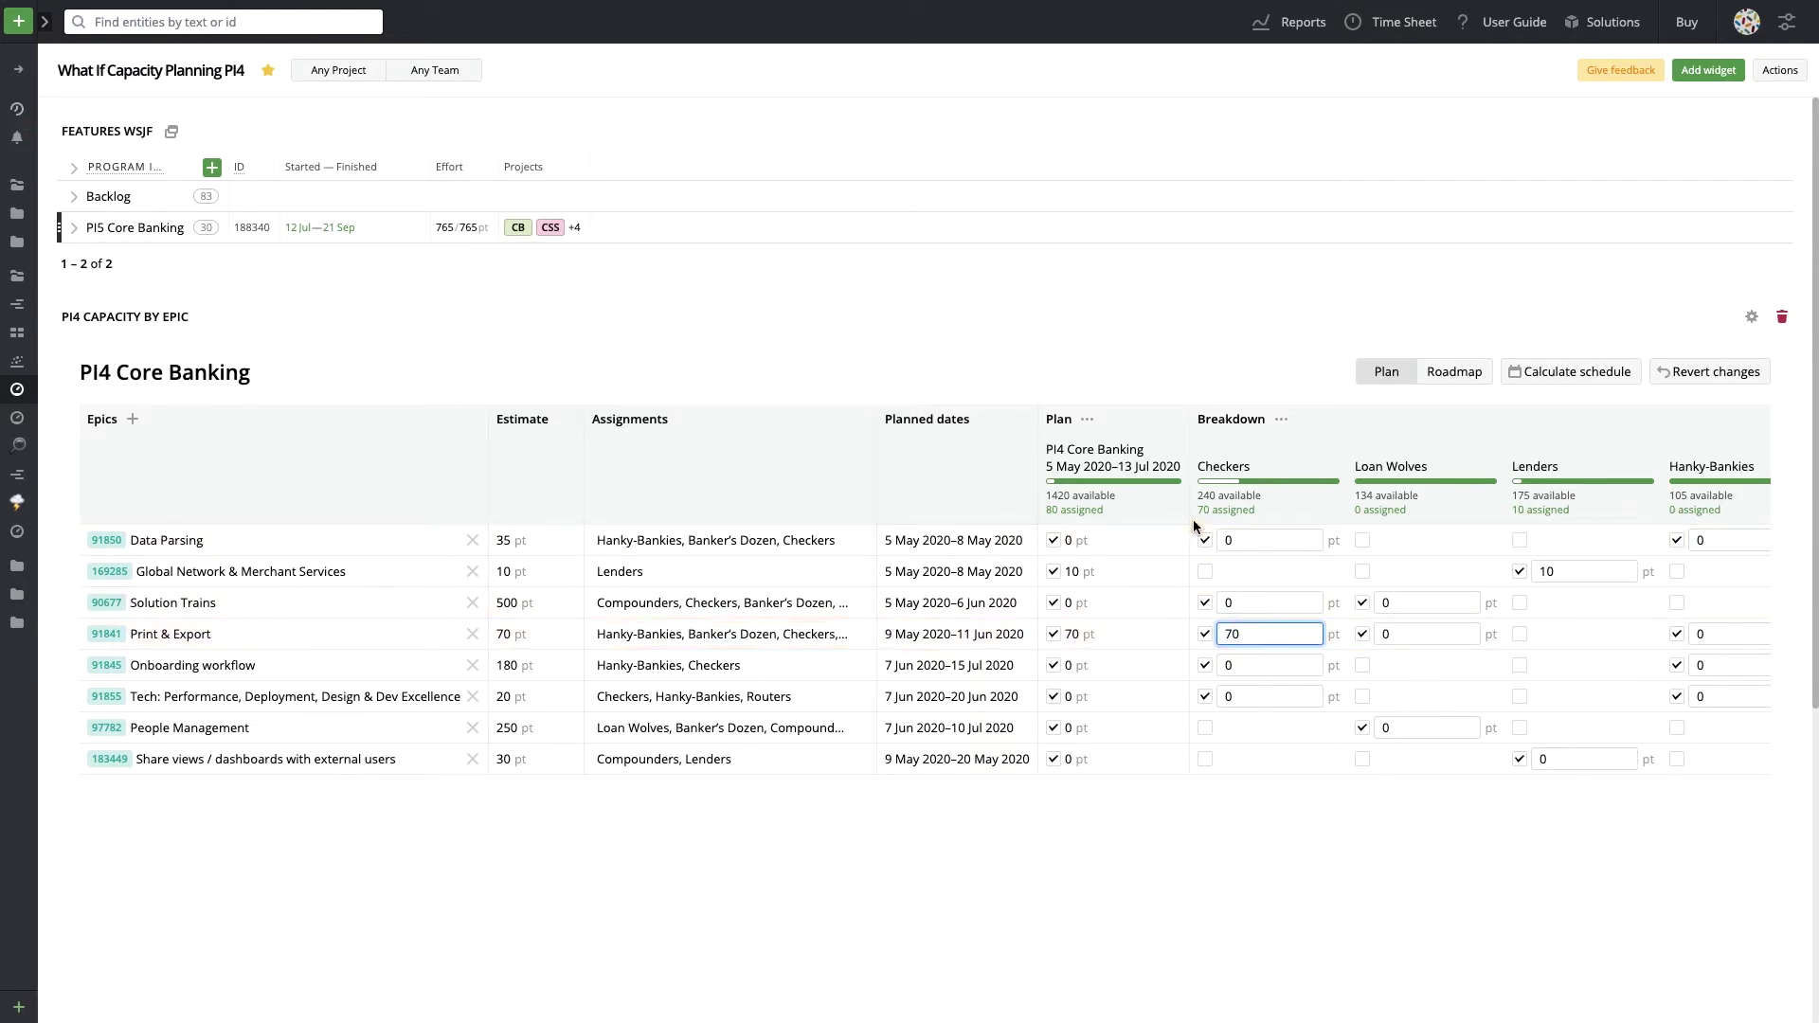
Calculate the PI4 Core Banking schedule, check it on the roadmap and apply the forecast as the plan.
click(1450, 377)
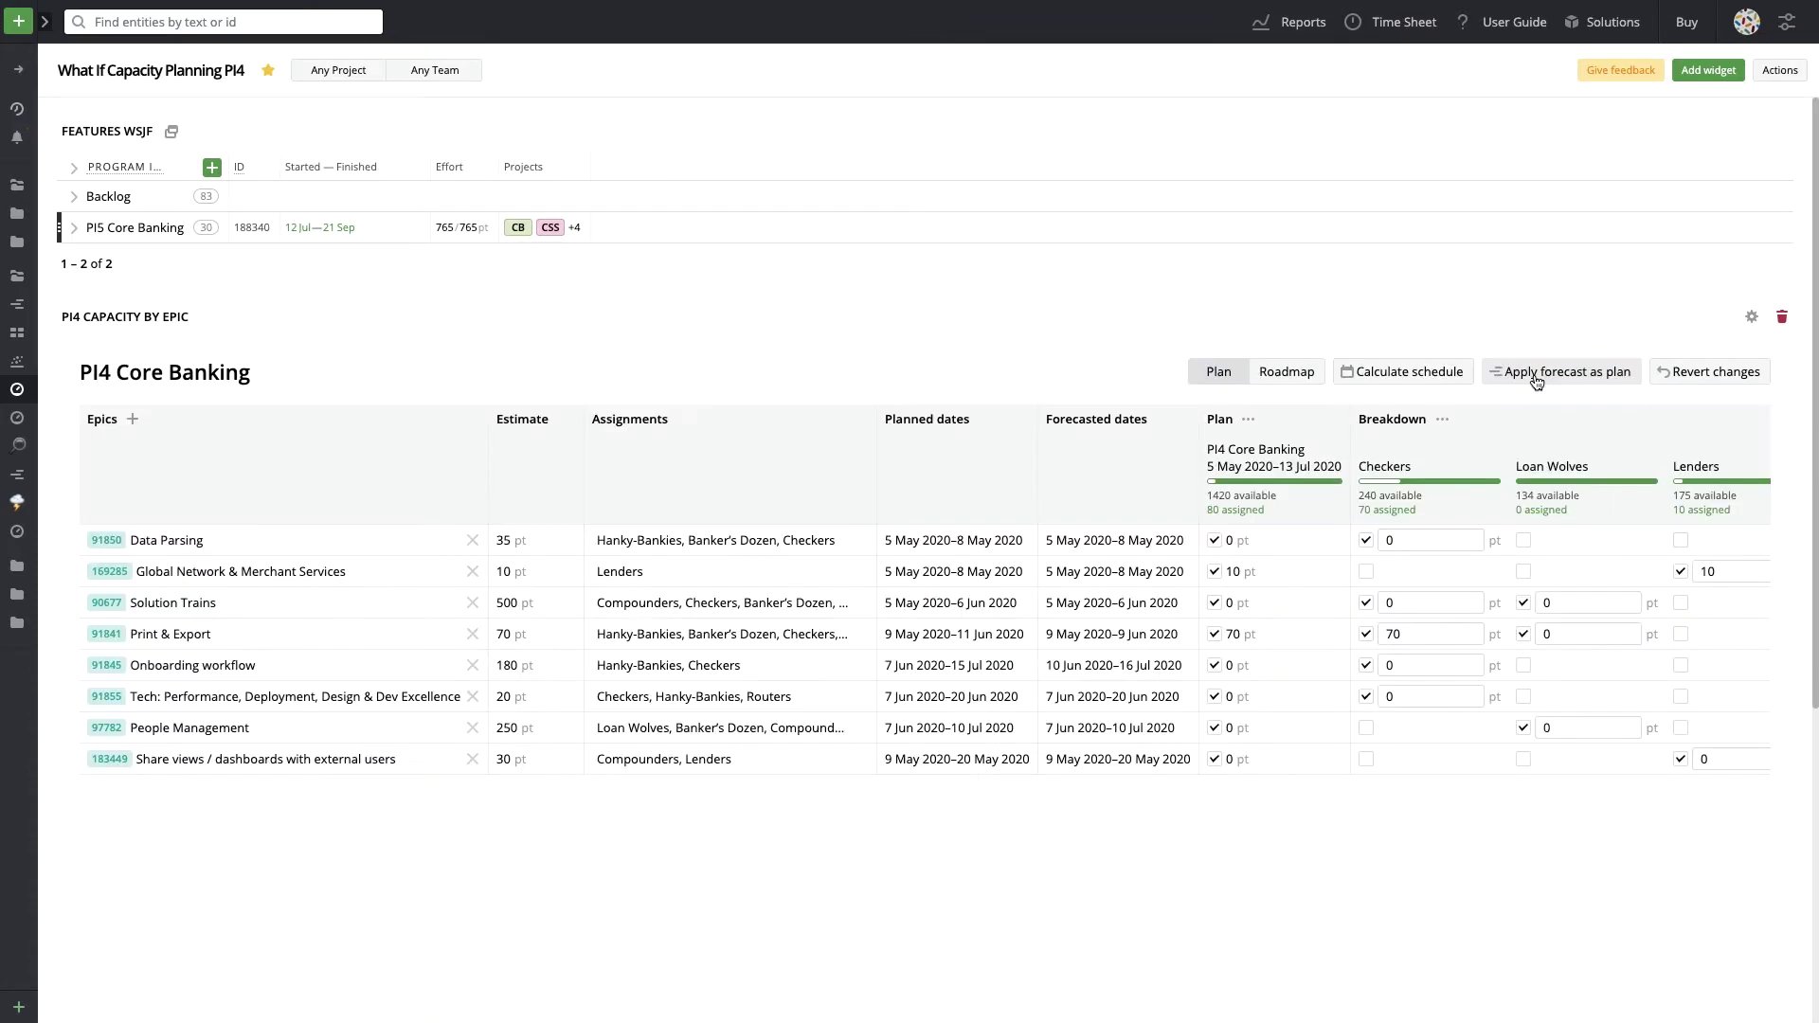
click(1283, 373)
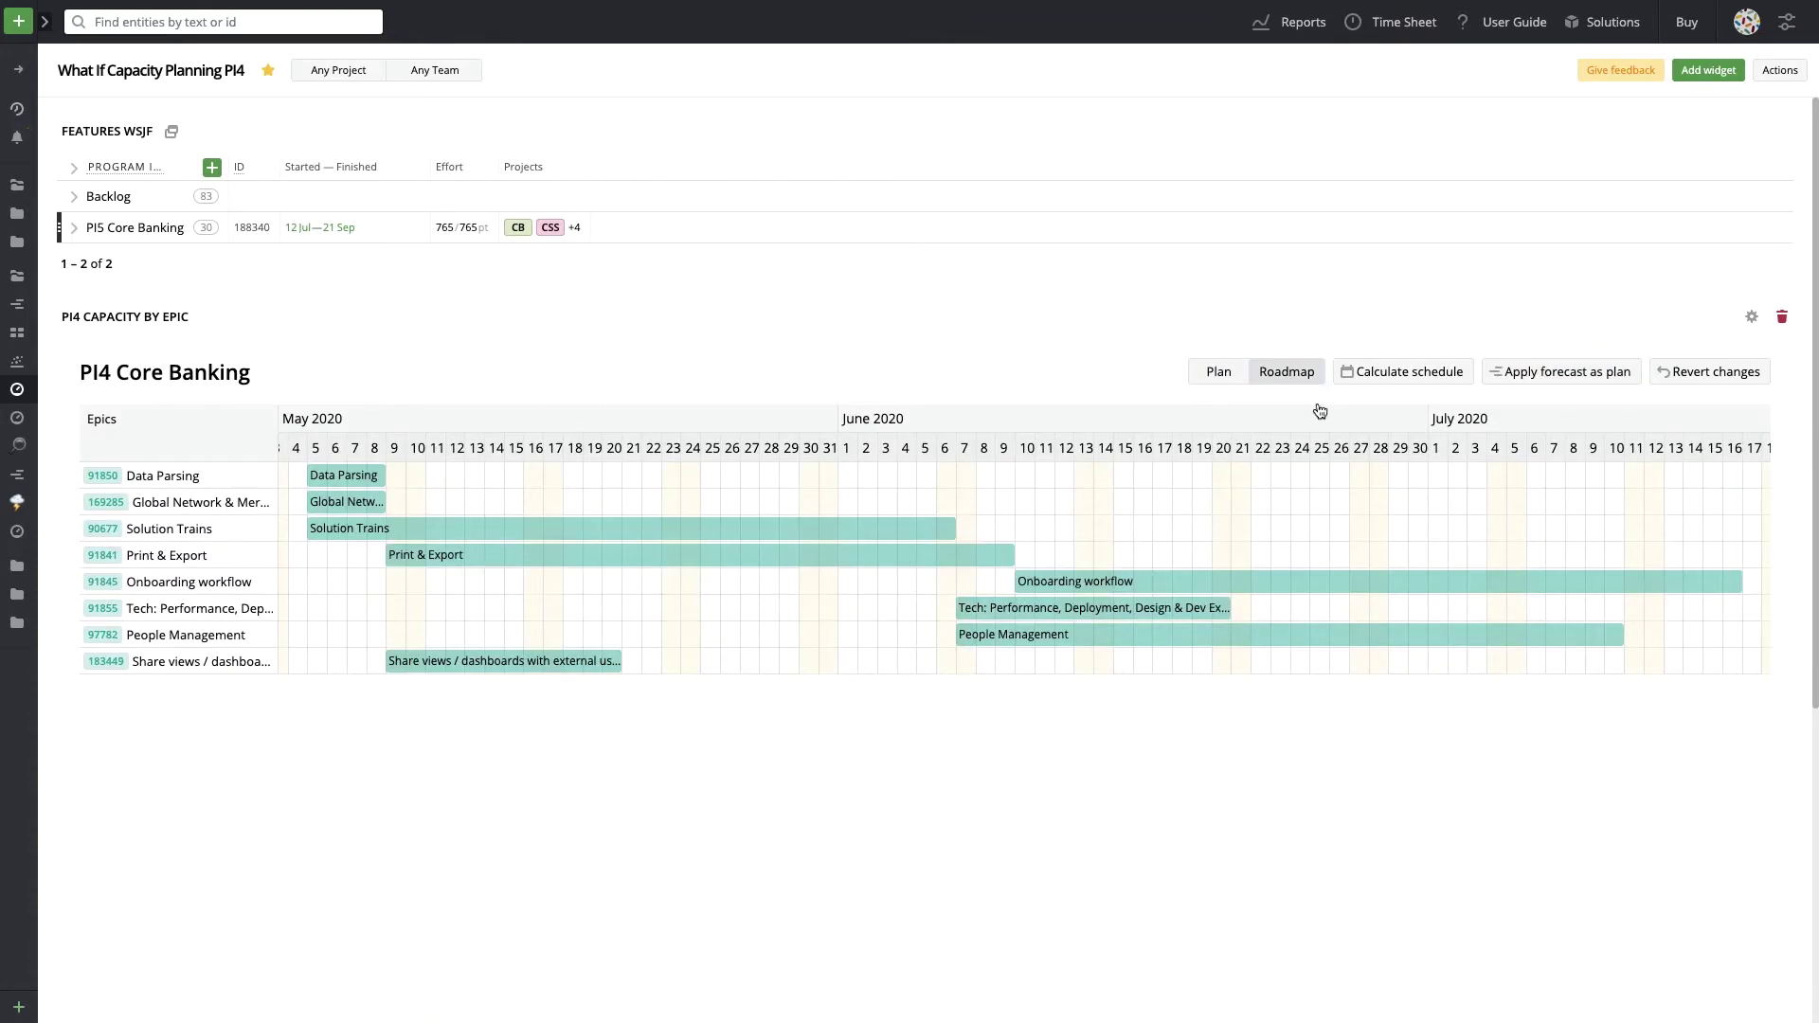
click(1562, 377)
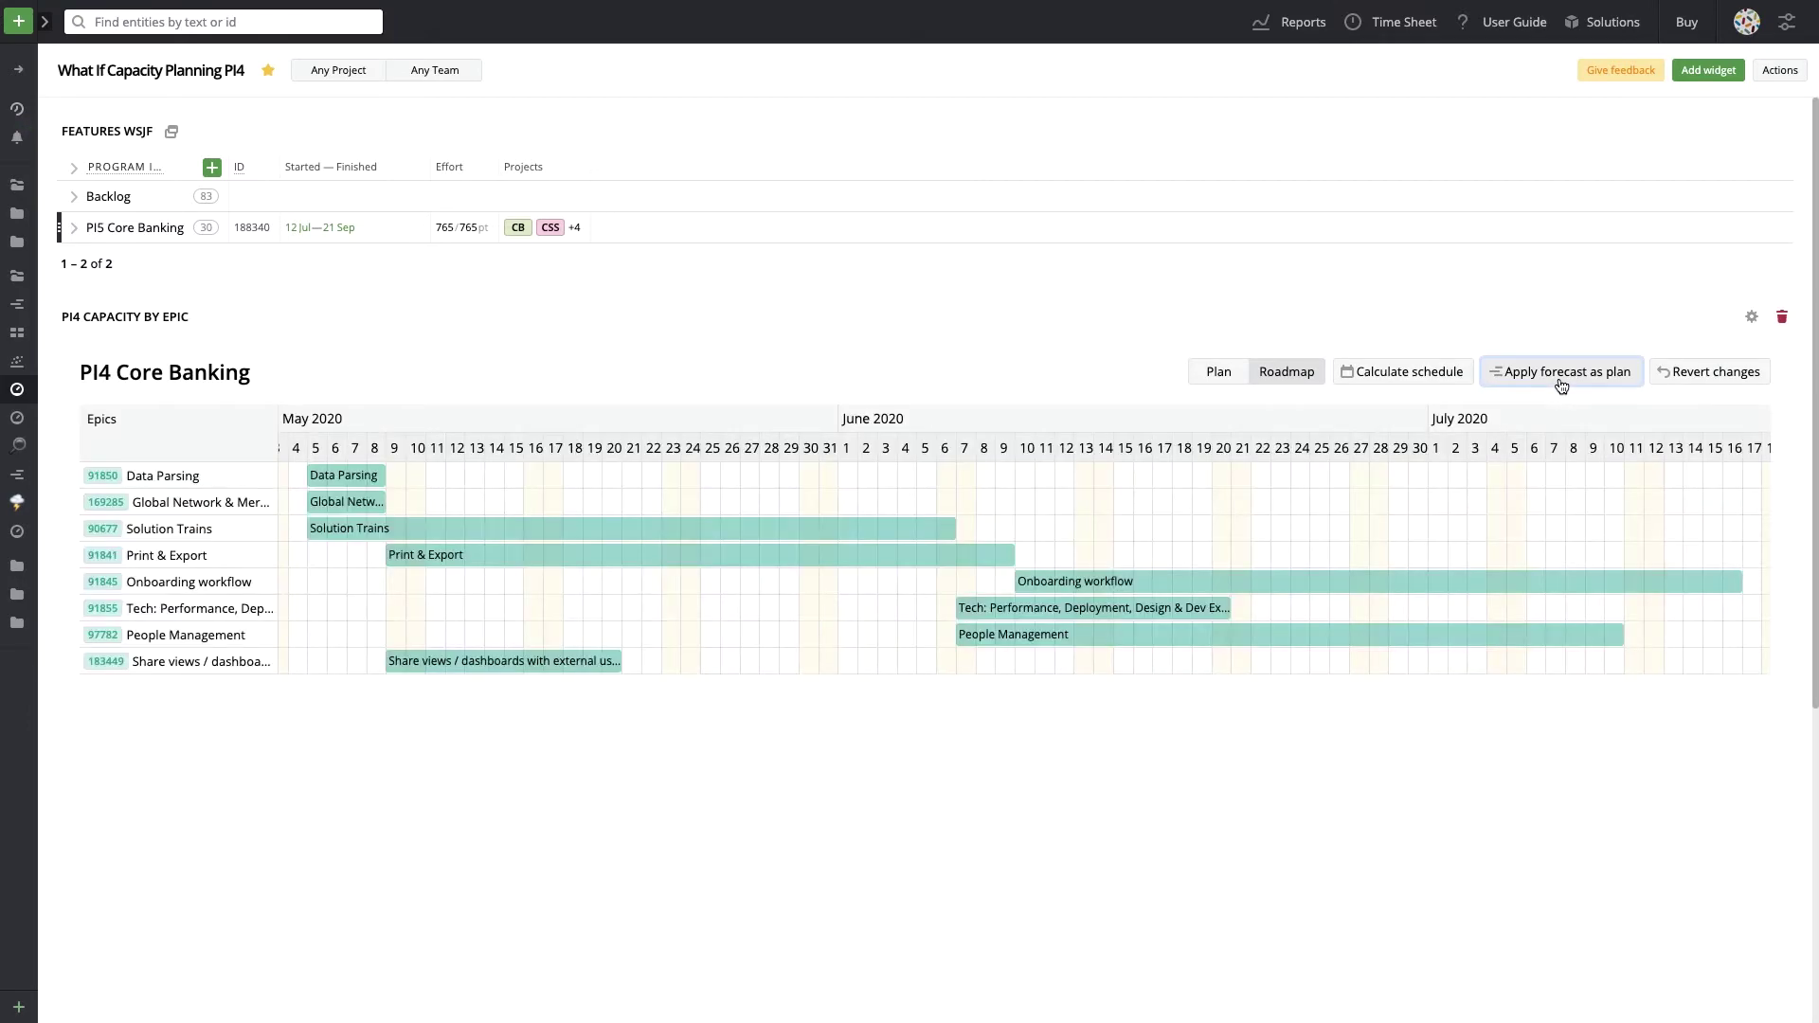
click(1219, 371)
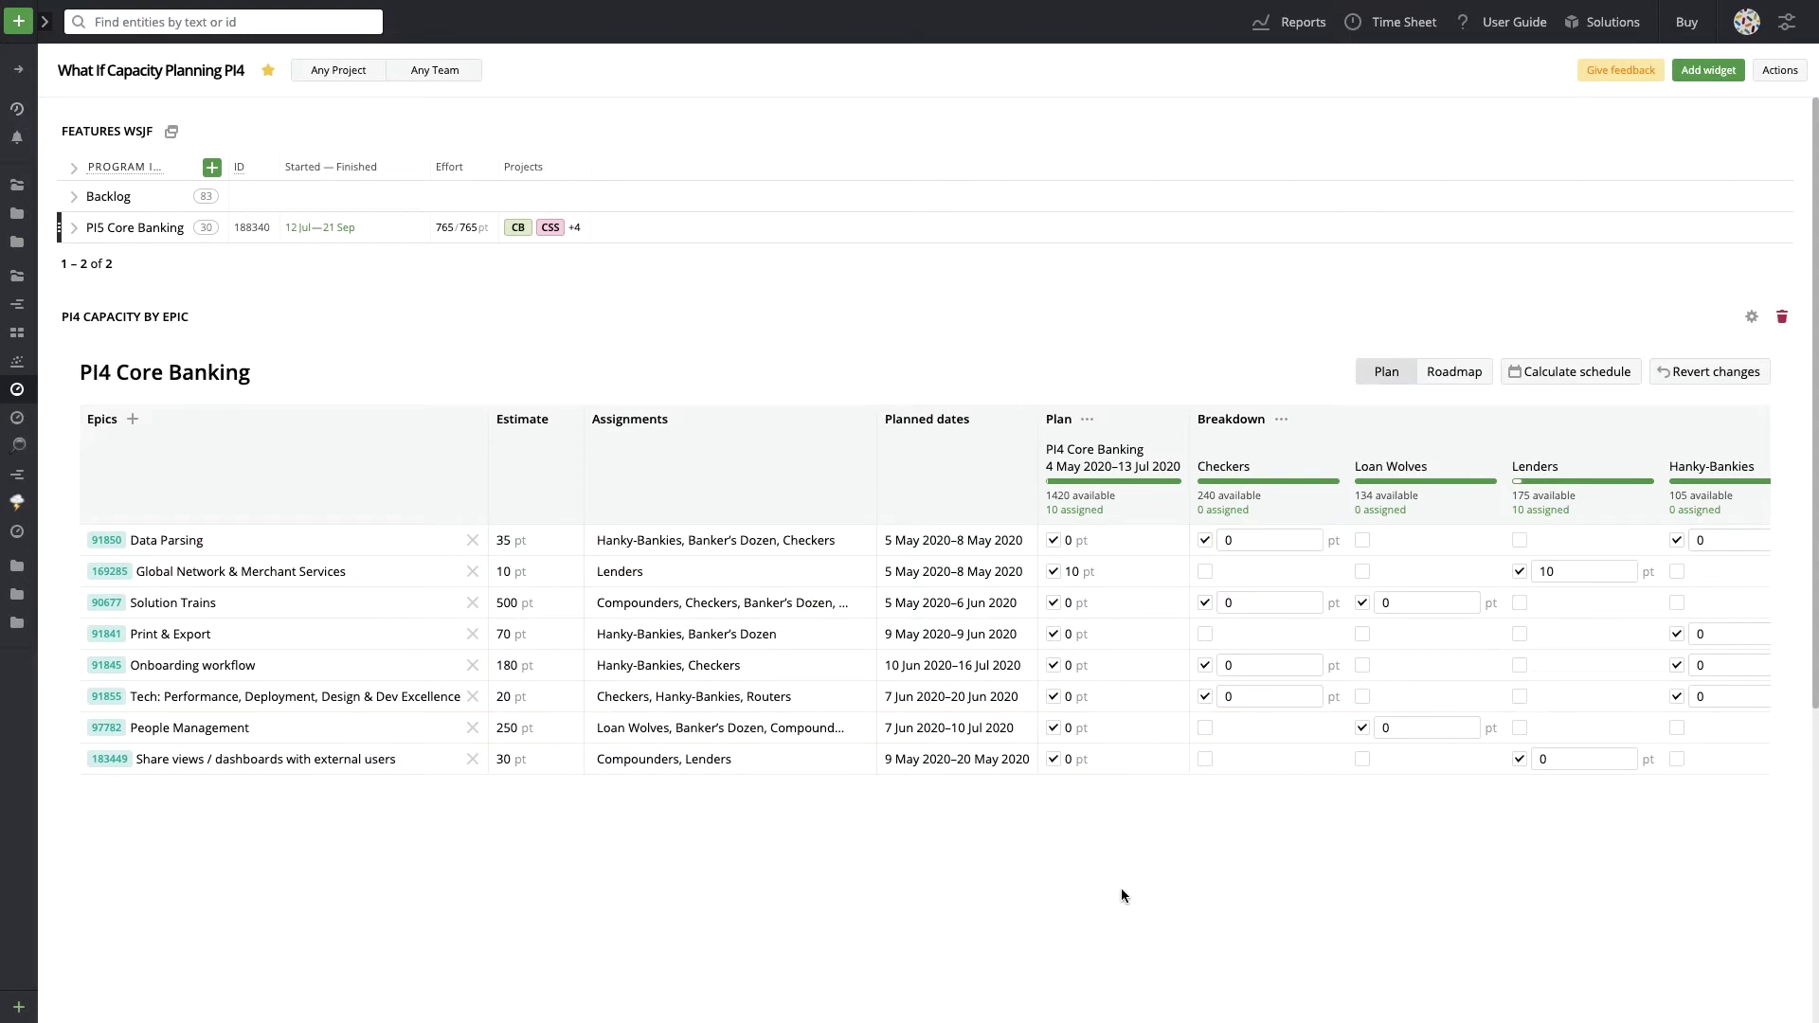
Open the Product Capacity dashboard and expand Core Banking in the PI Capacity Allocation list.
click(44, 23)
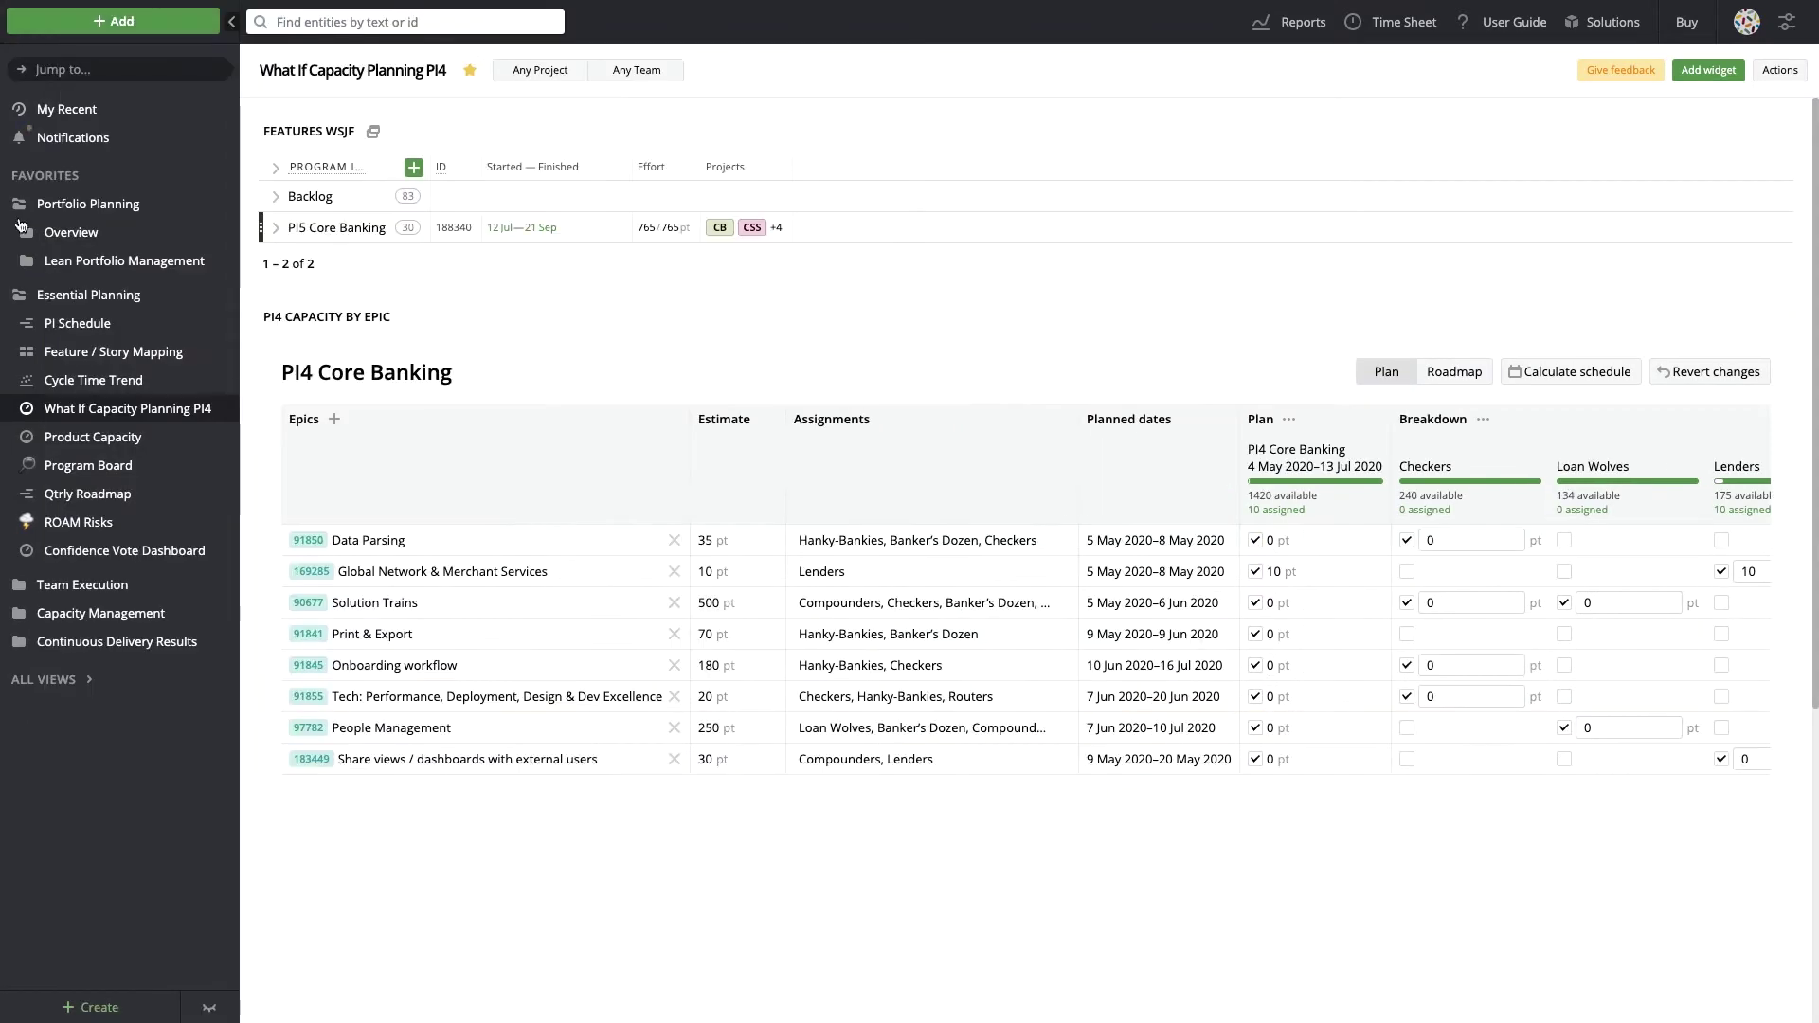
click(95, 442)
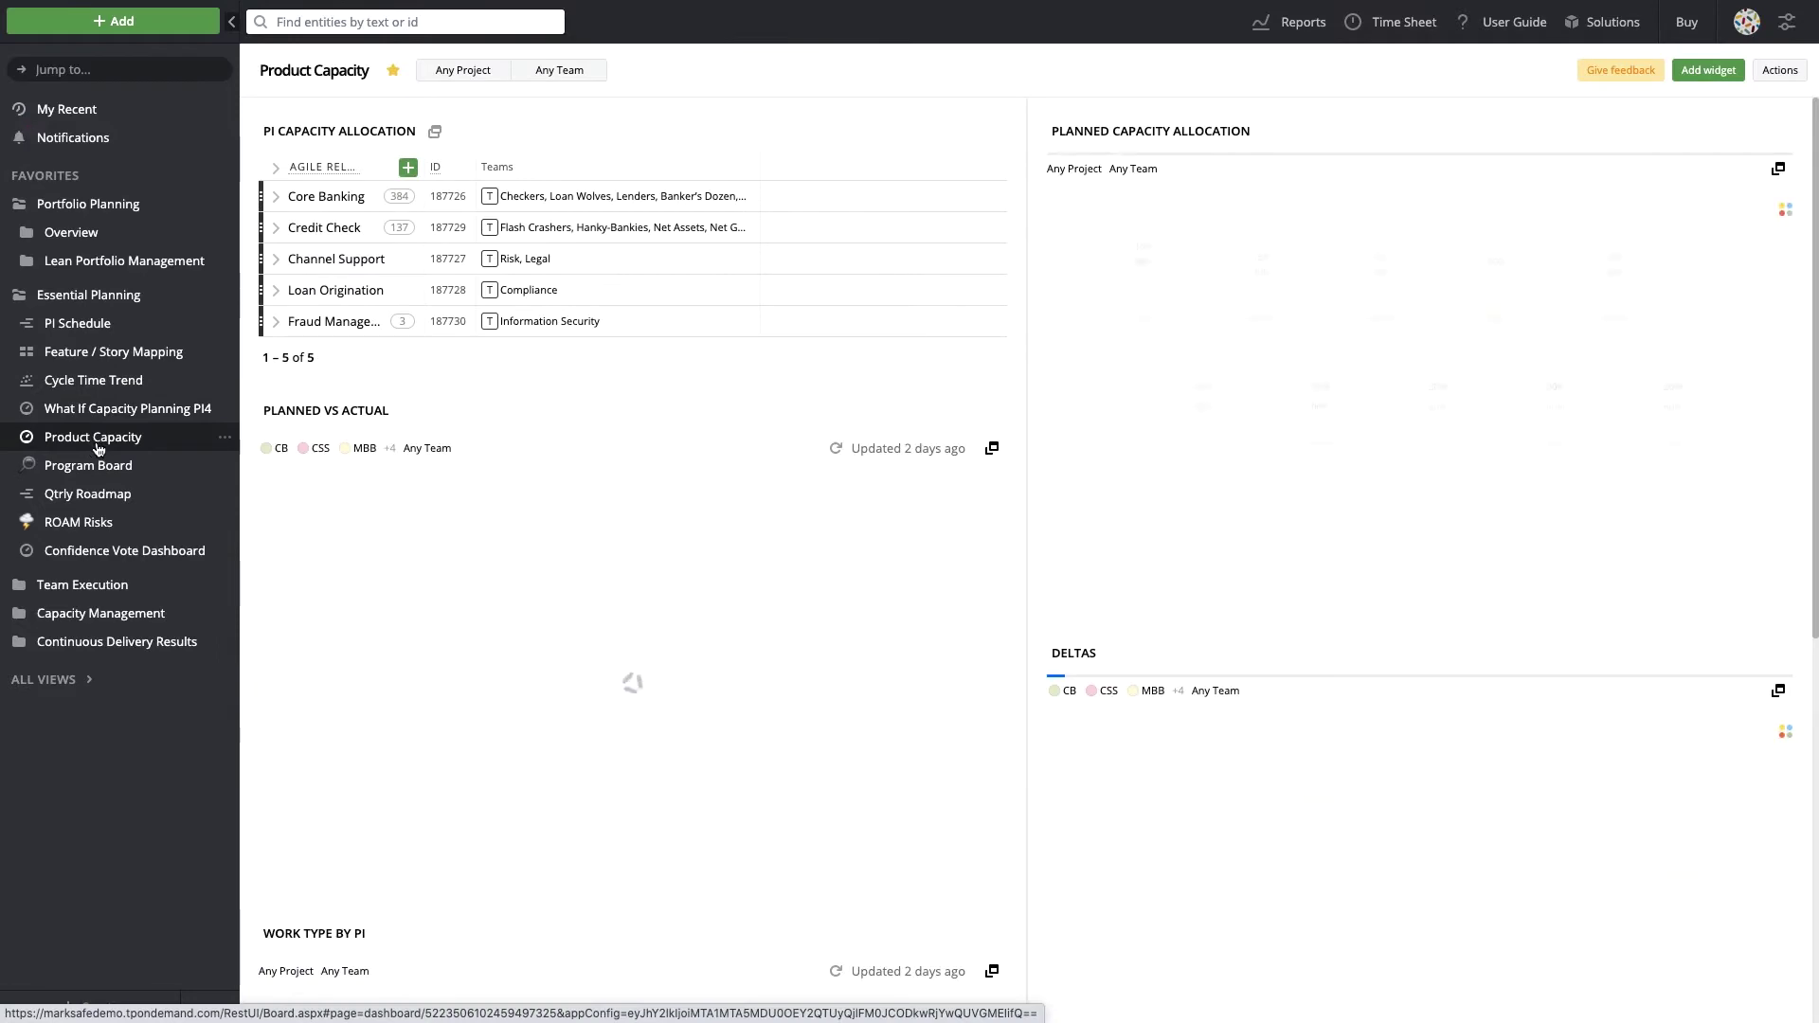
click(277, 197)
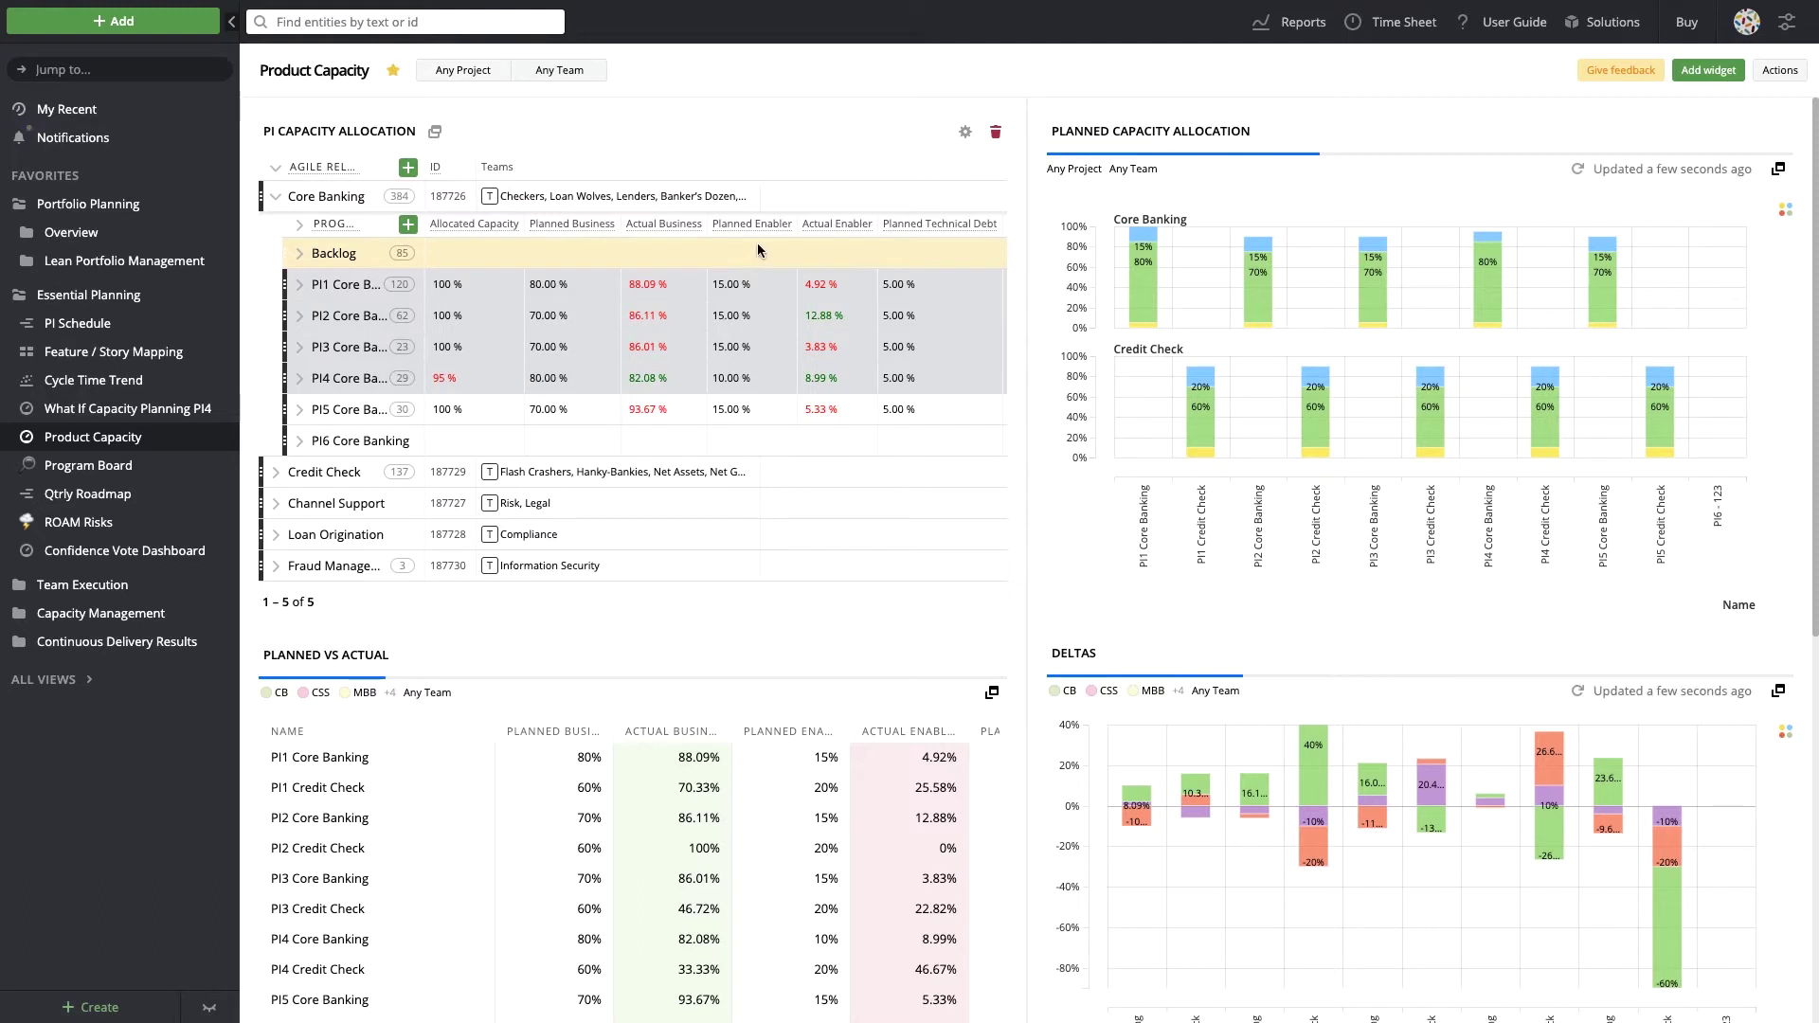
Open the Program Board and raise its zoom level so the cards show more detail.
click(68, 466)
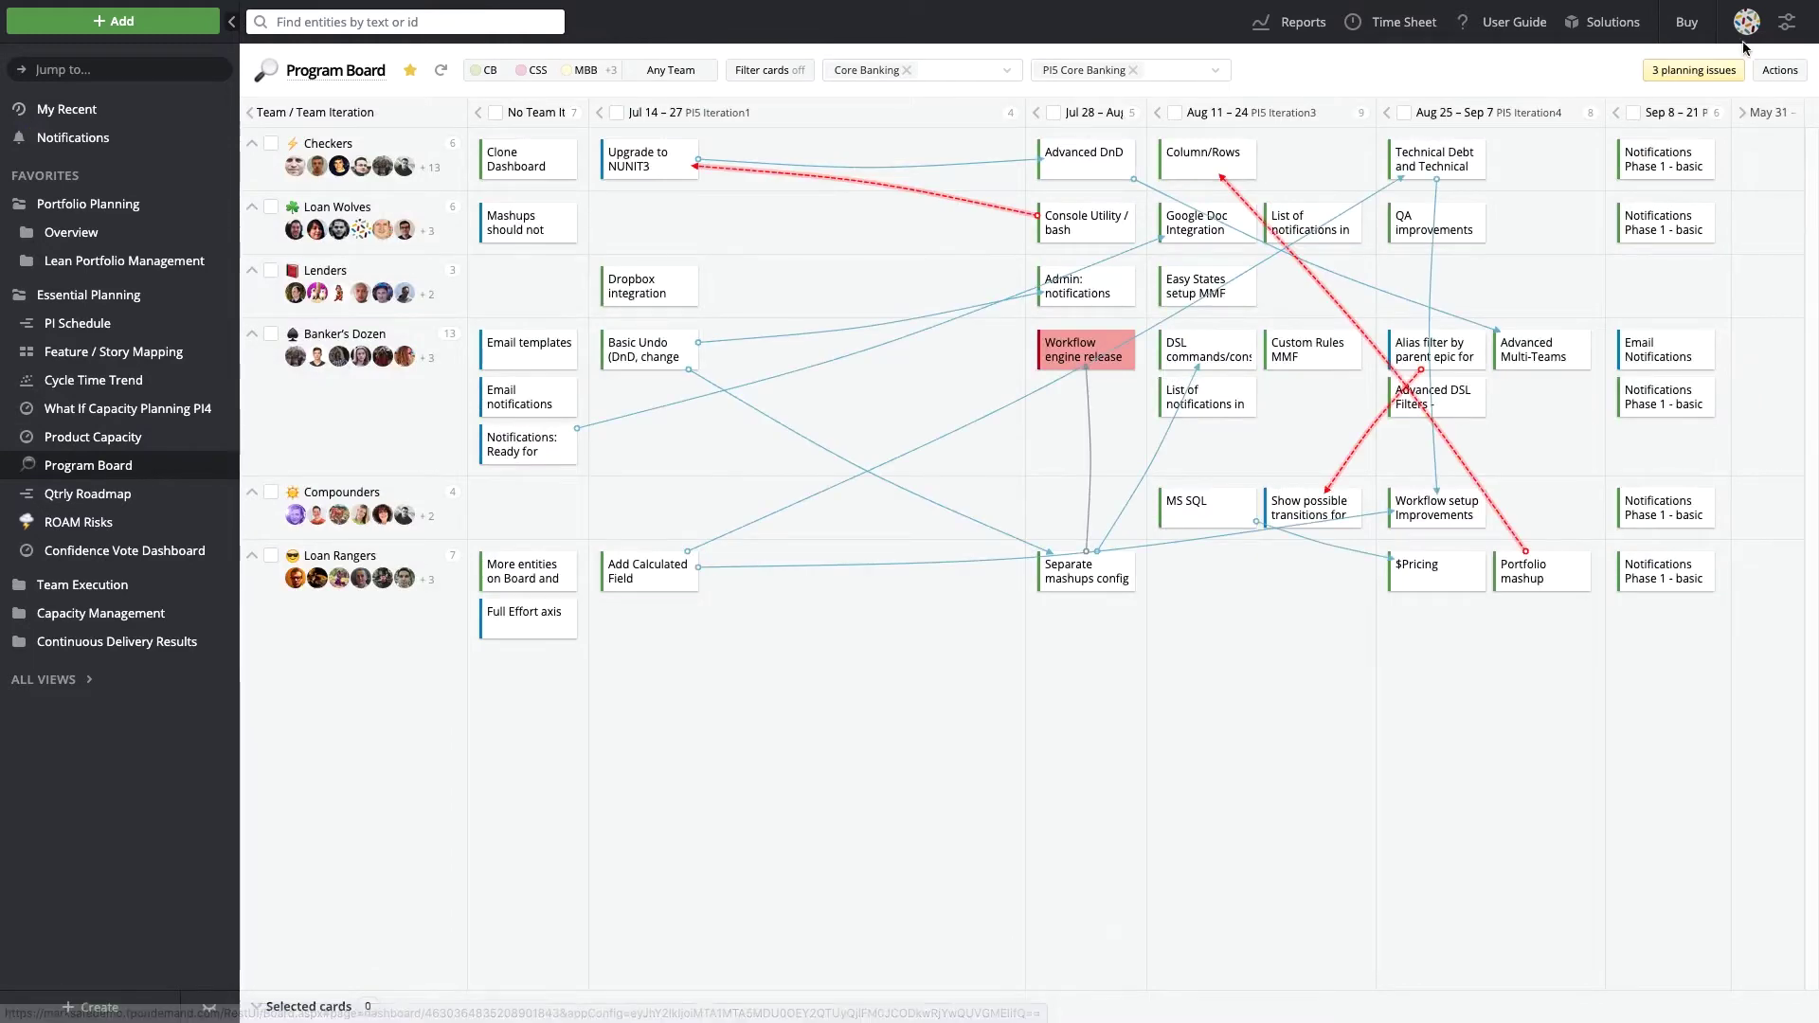
click(1780, 70)
drag(1694, 193, 1713, 187)
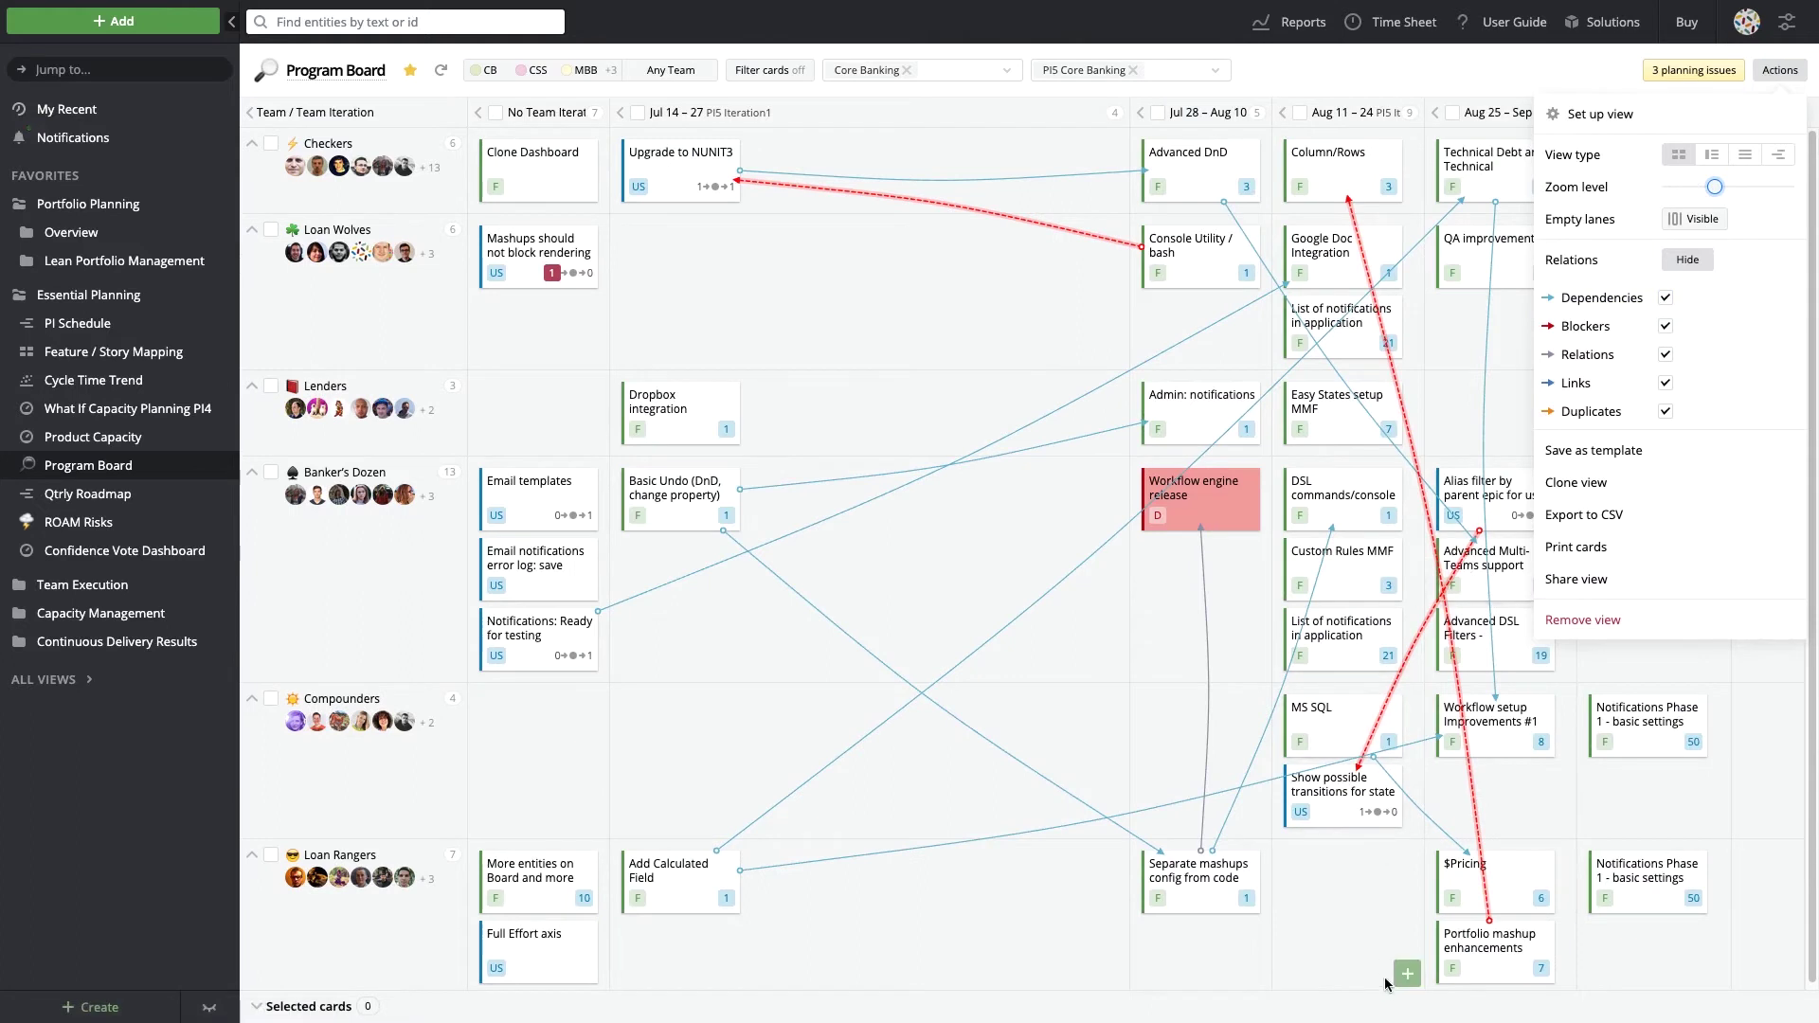
mouse_move(1715, 981)
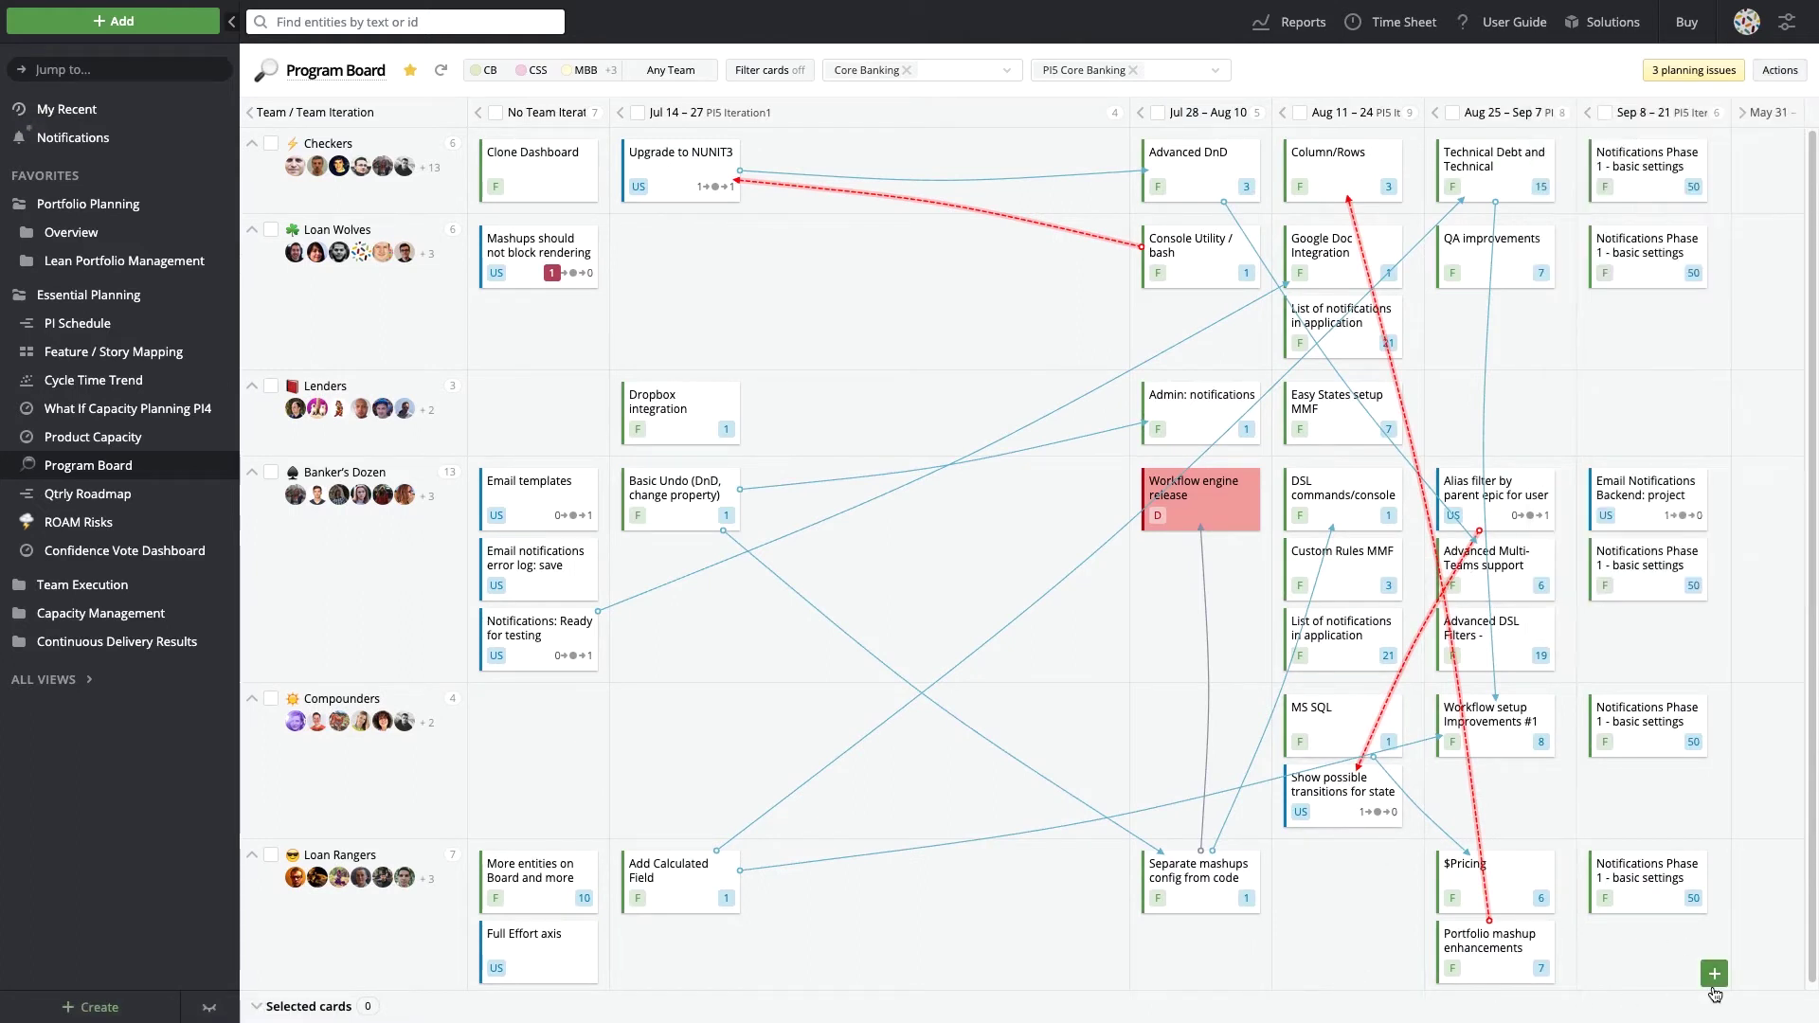
Add a blocker relation from the Mashups should not block rendering story to the Technical Debt feature.
right_click(556, 261)
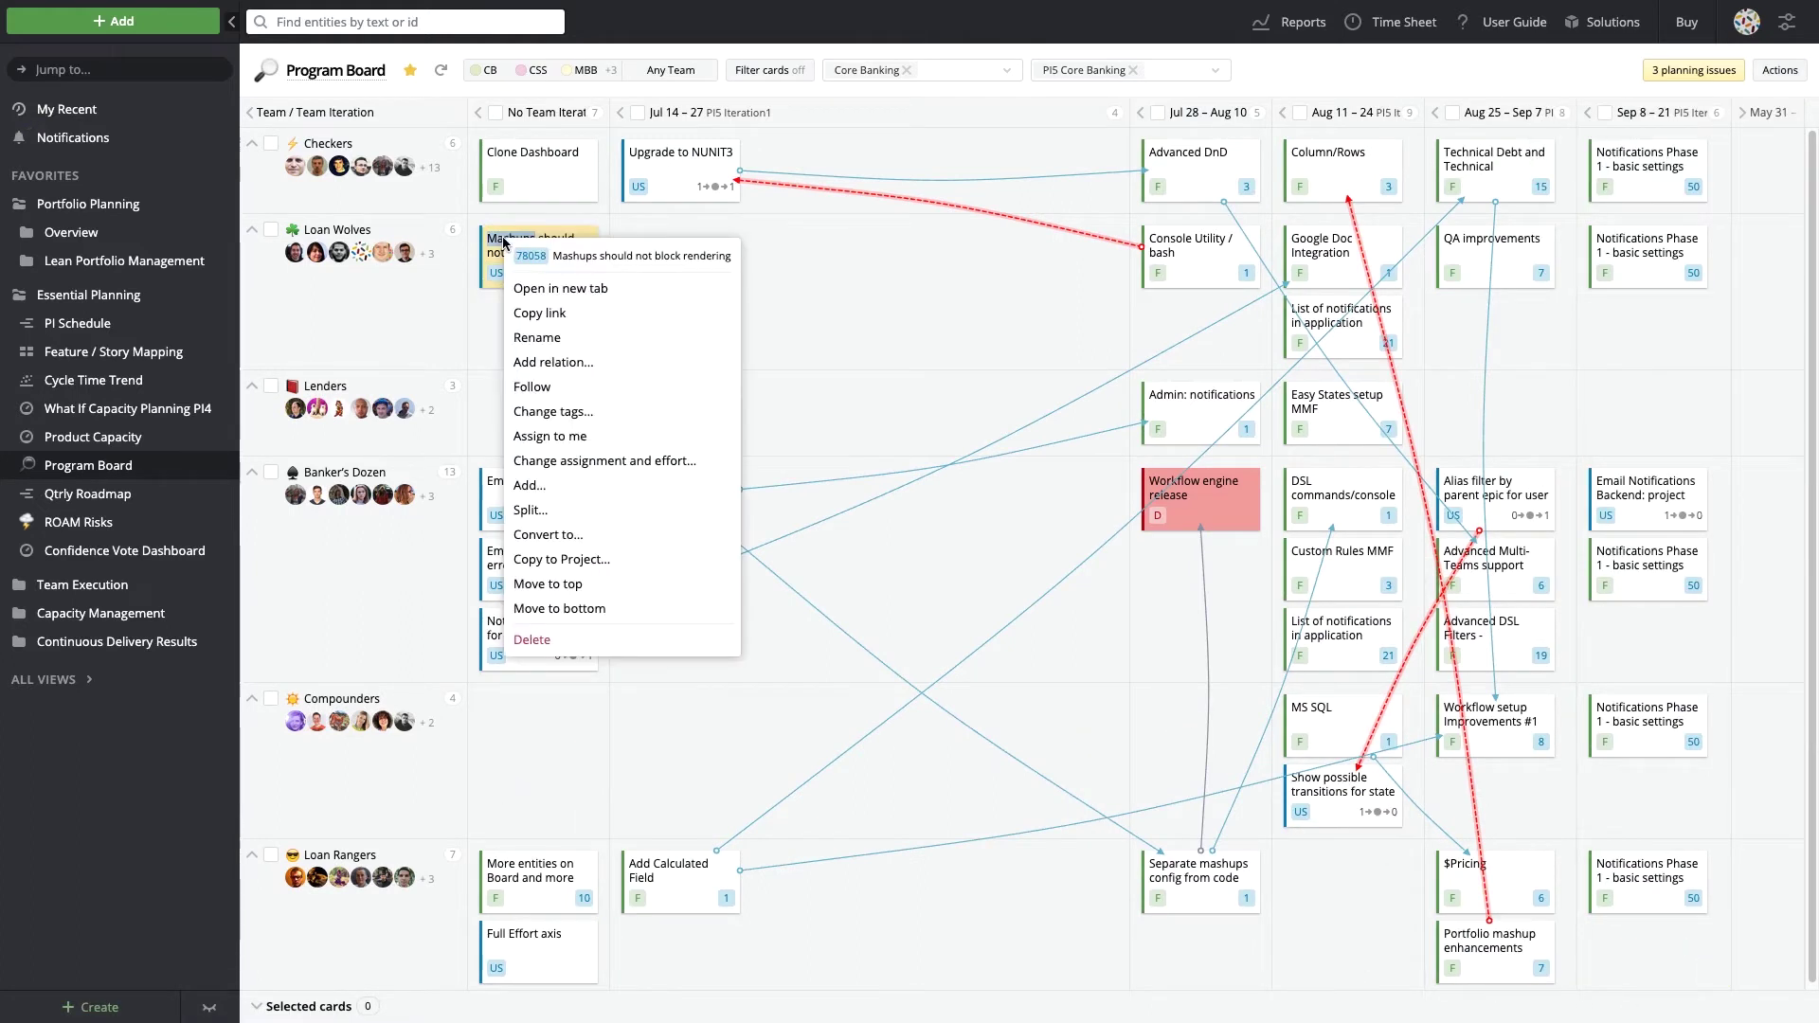
click(568, 365)
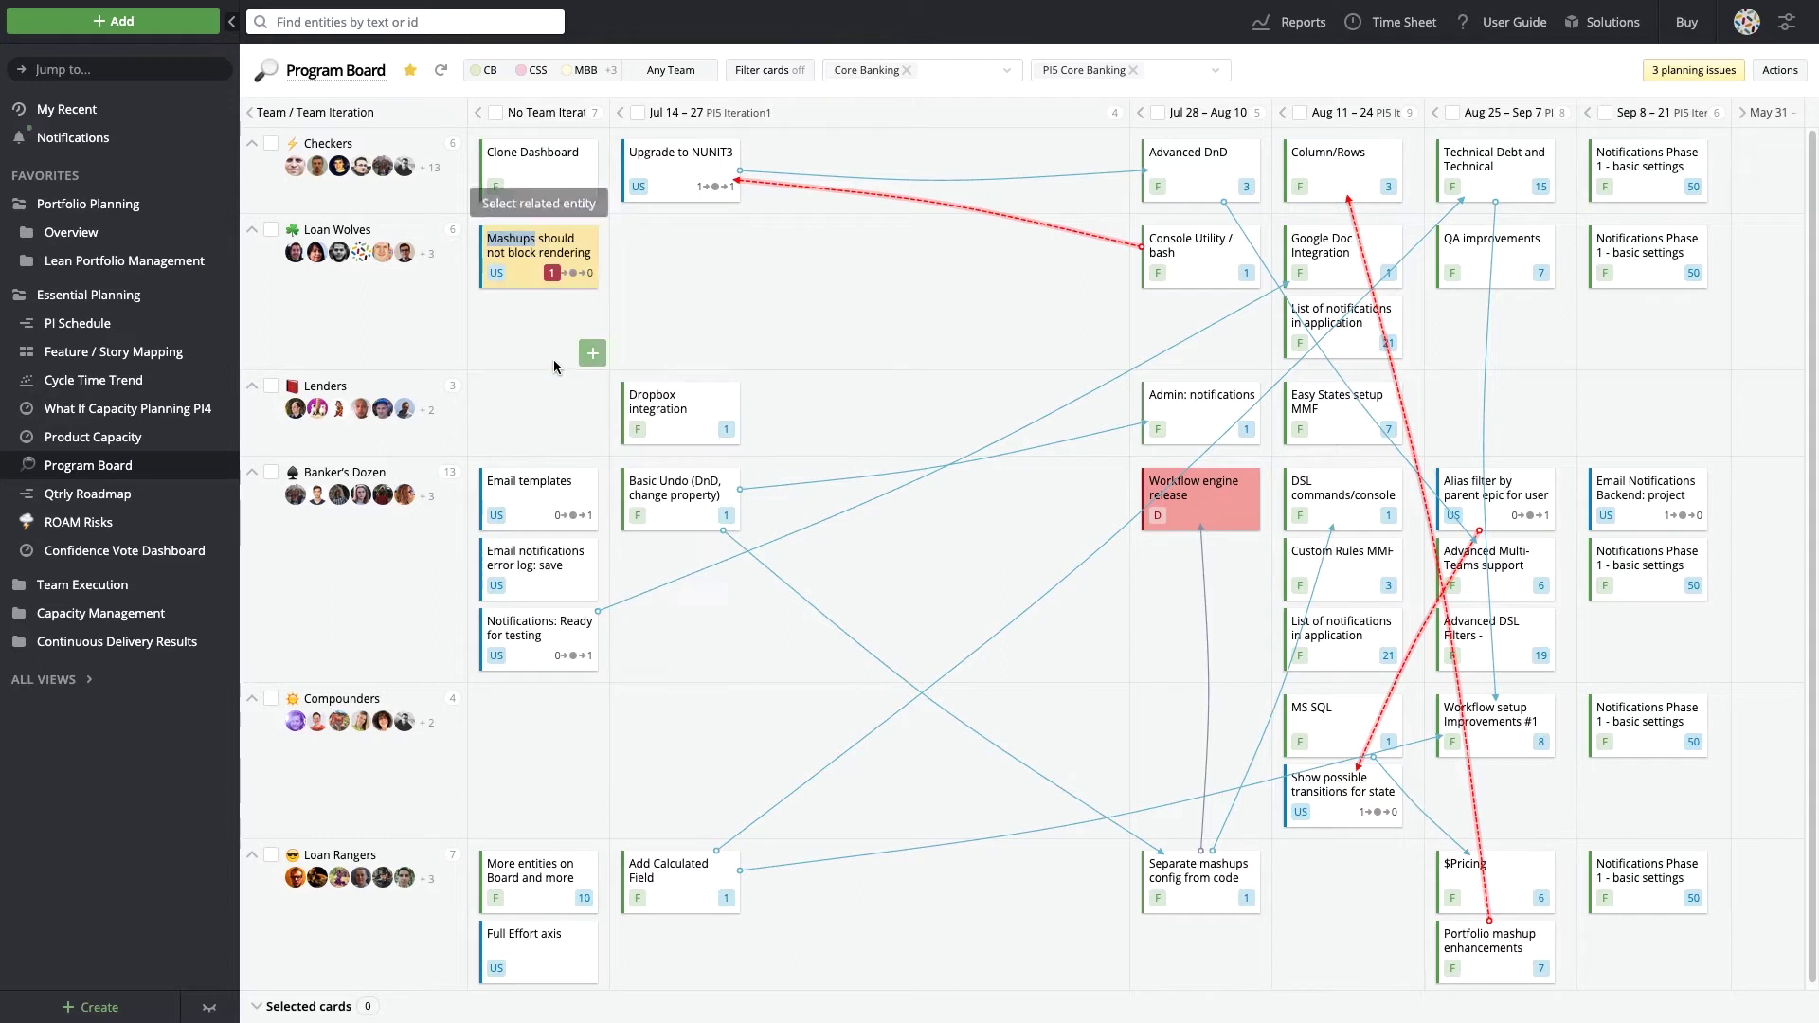
click(1515, 185)
click(1561, 262)
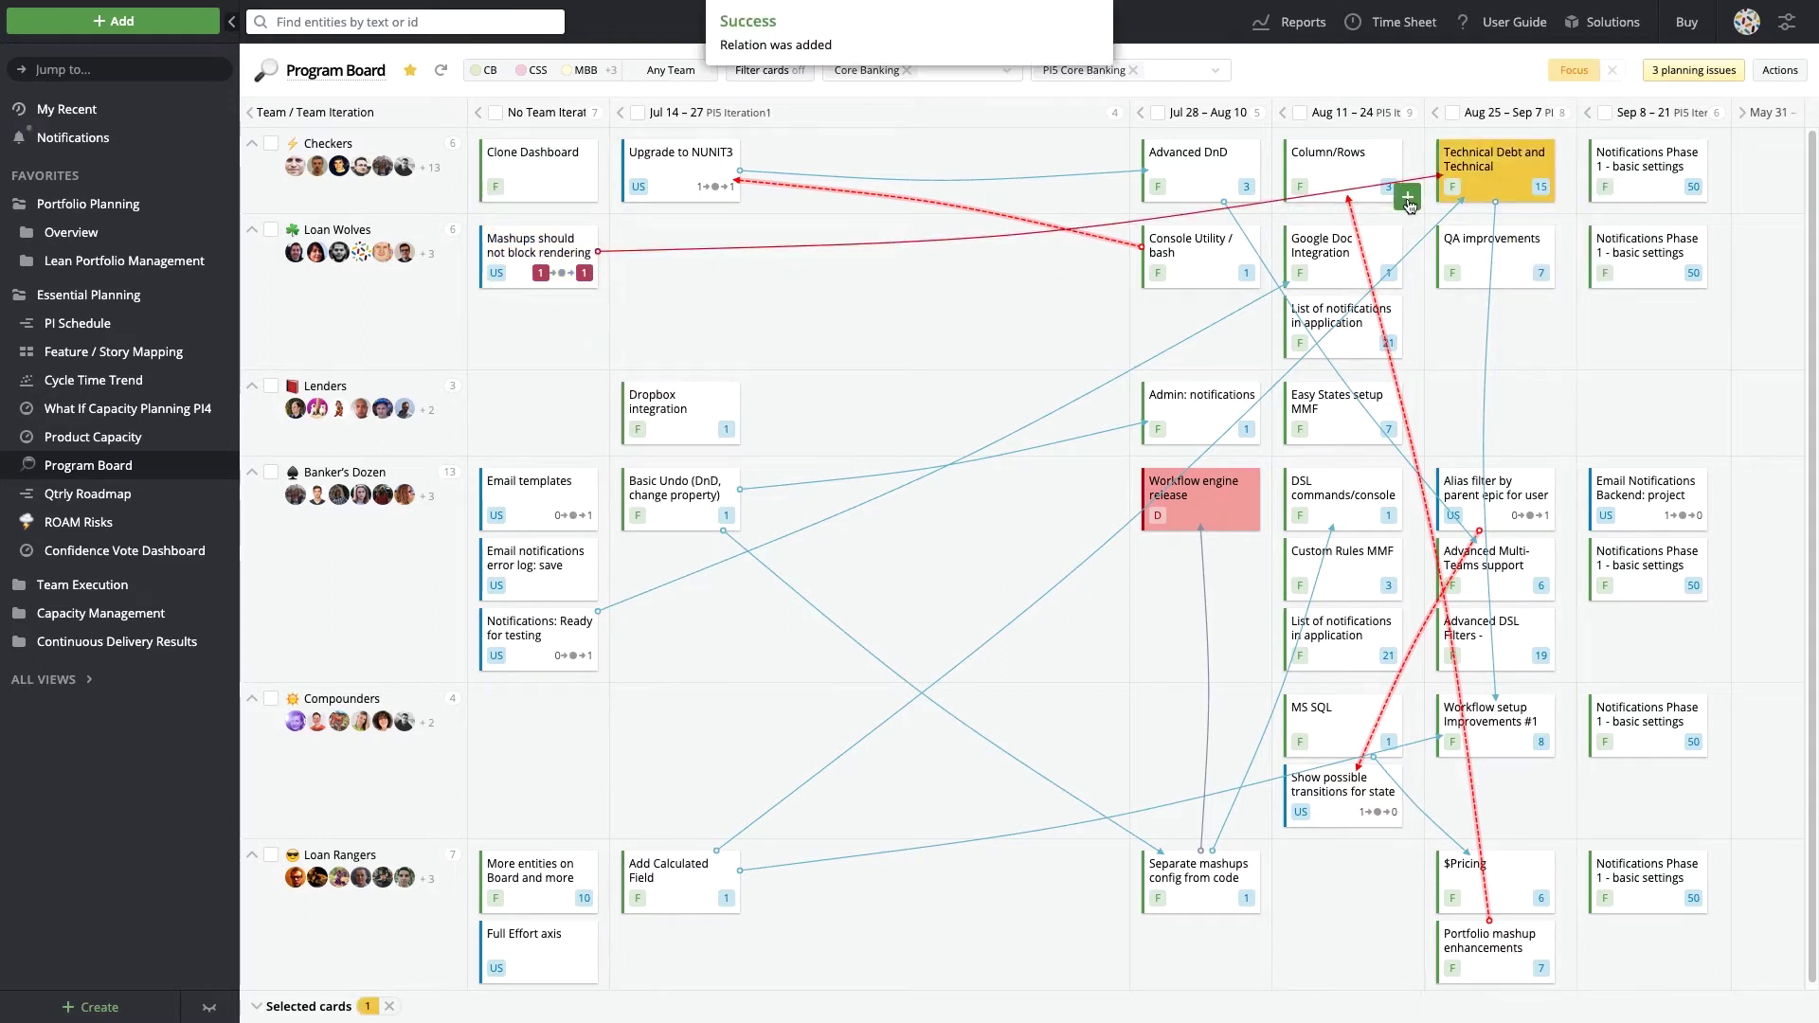
View the team iterations behind the Jul 28 – Aug 10 column, then check the board's project and team selection without changing it.
mouse_move(1210, 121)
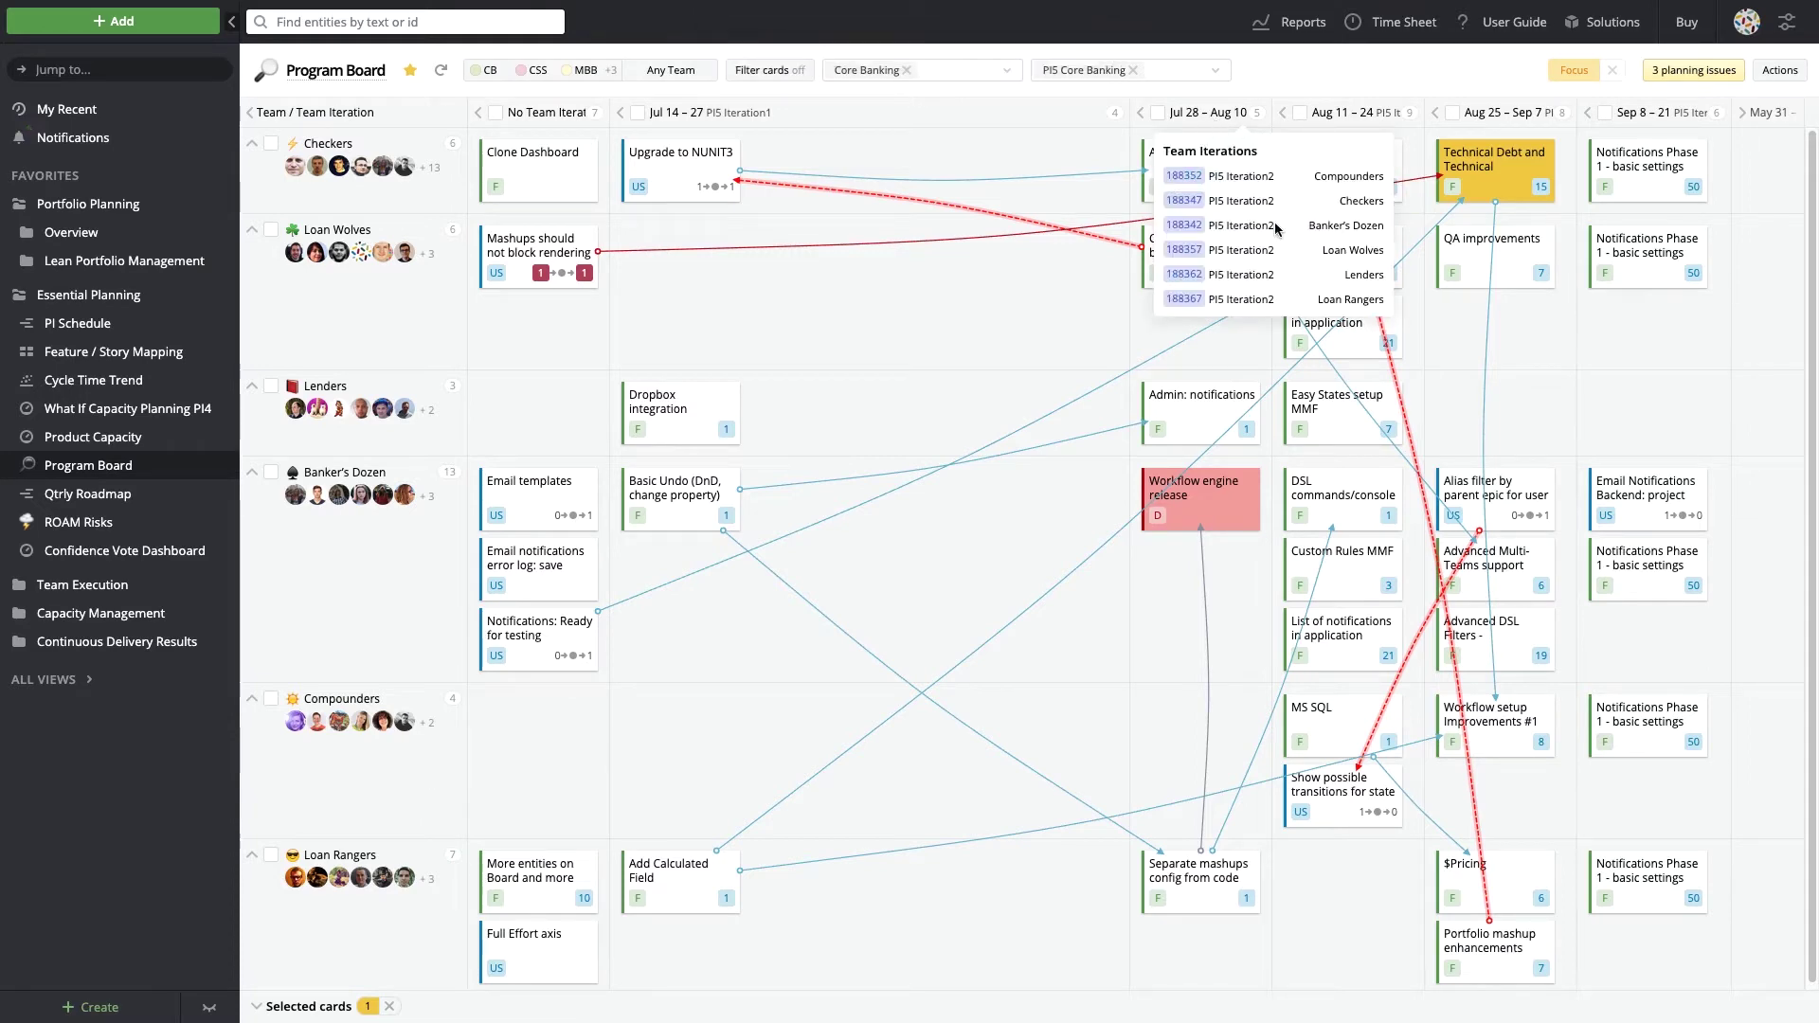
click(628, 72)
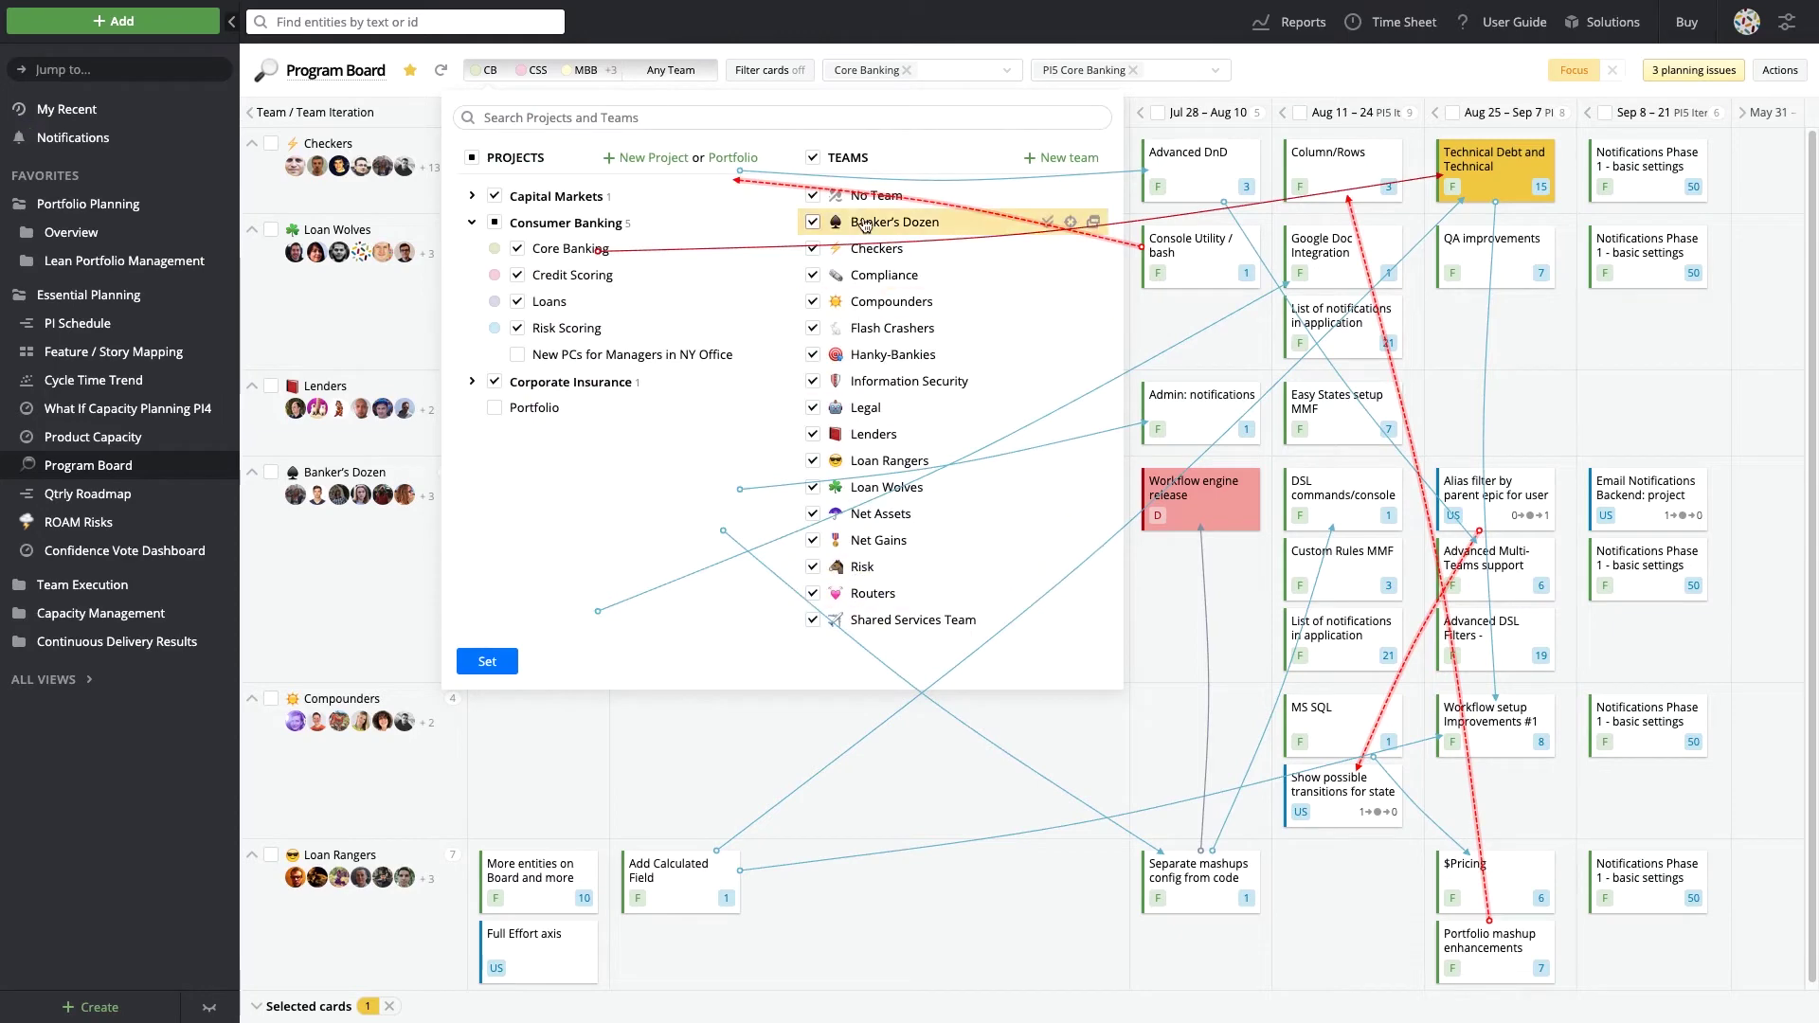
click(707, 758)
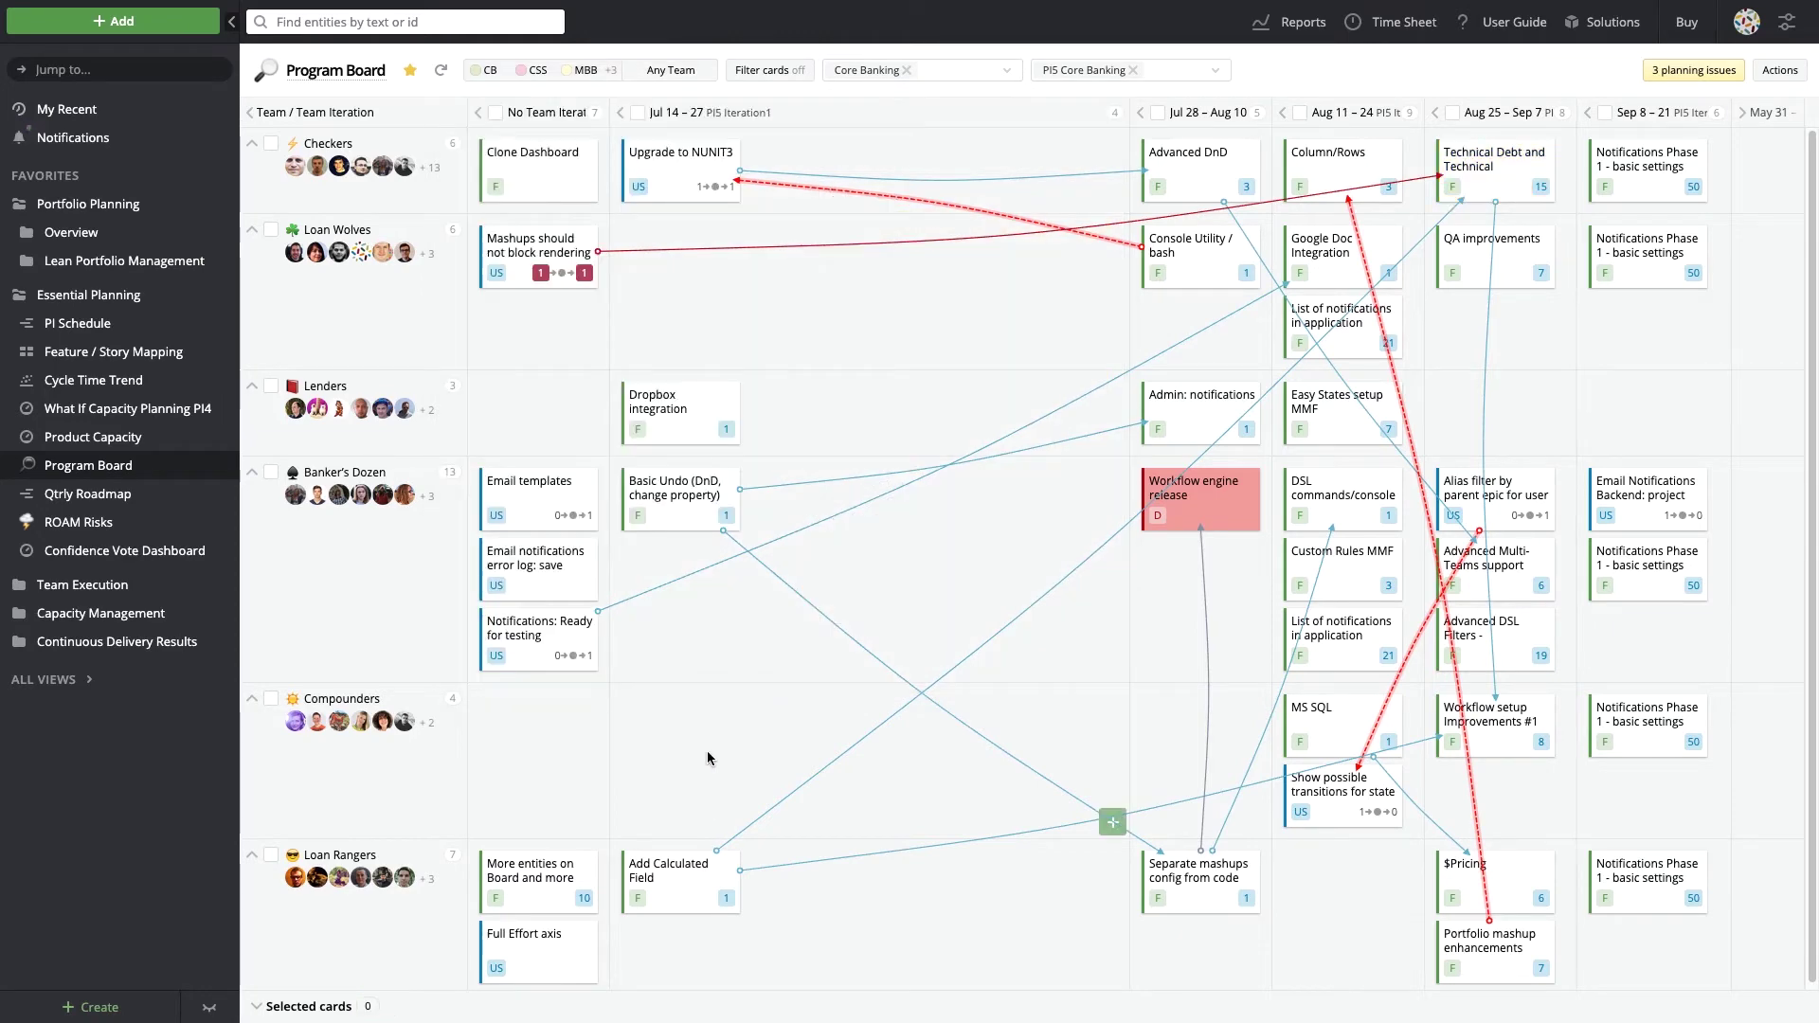
Open the Qtrly Roadmap and move the Board feature down the backlog to beside Suggestions for existing drops.
click(83, 493)
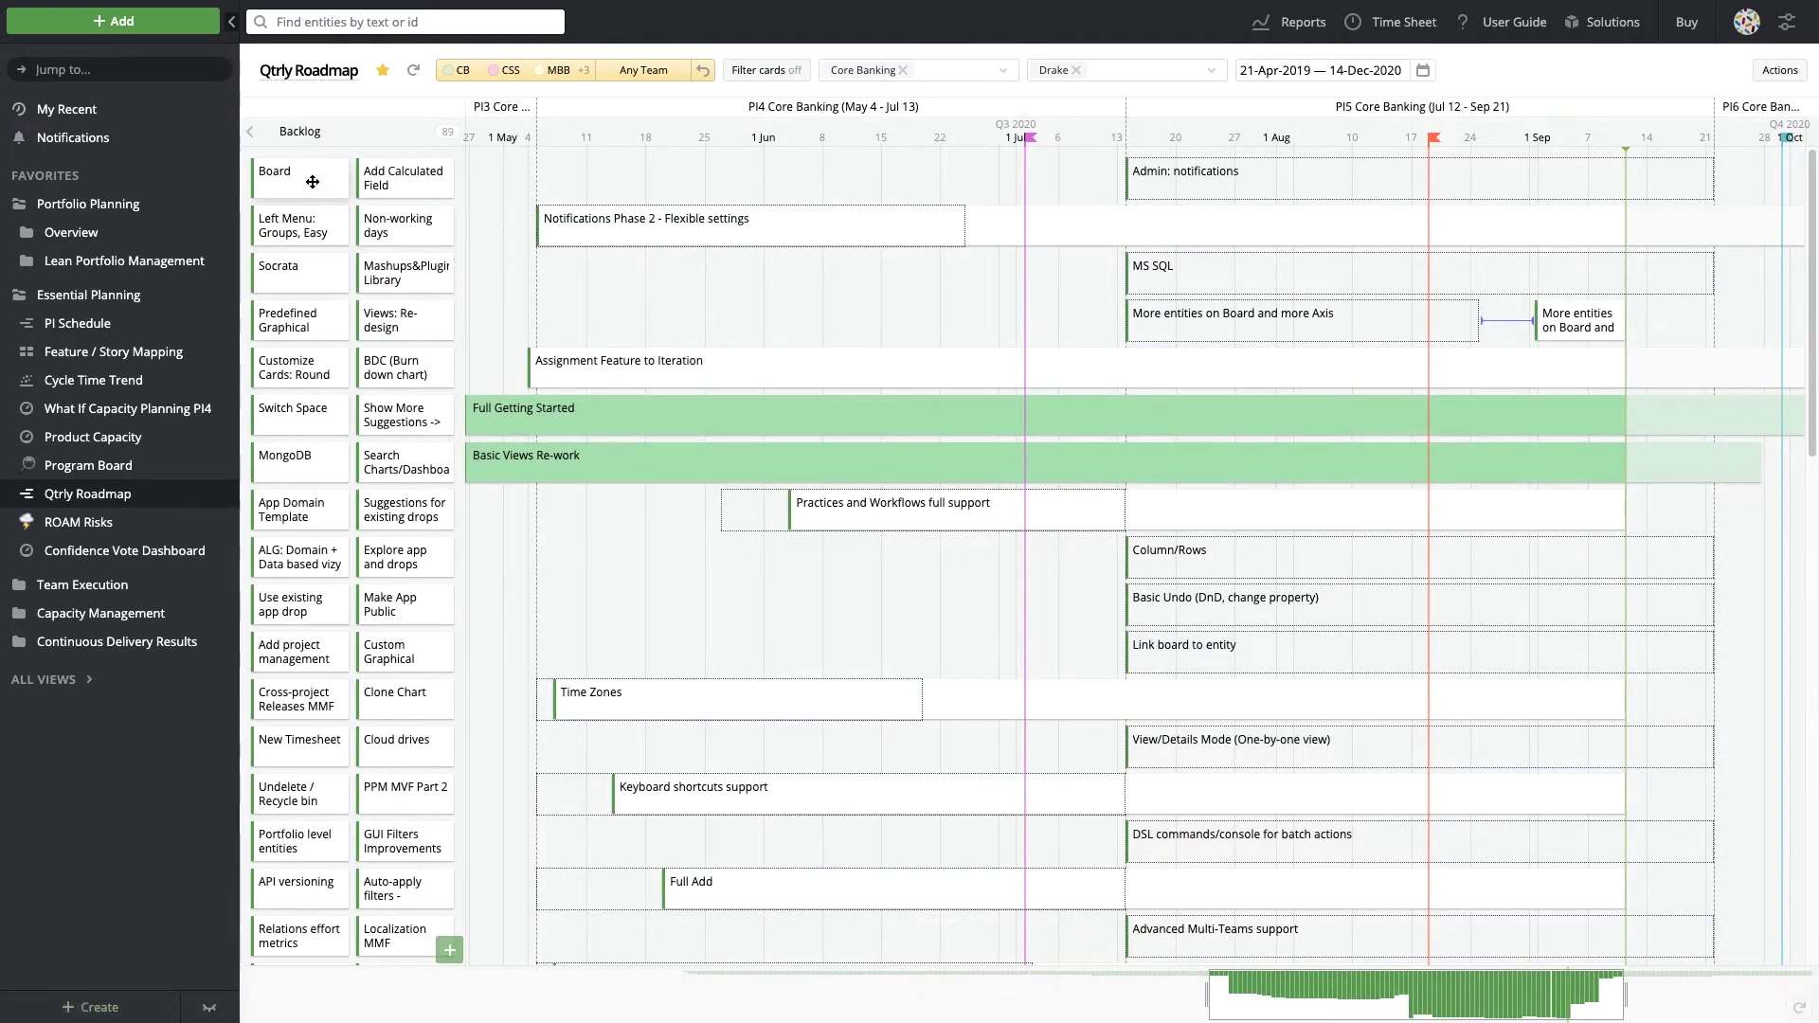
drag(313, 181, 412, 490)
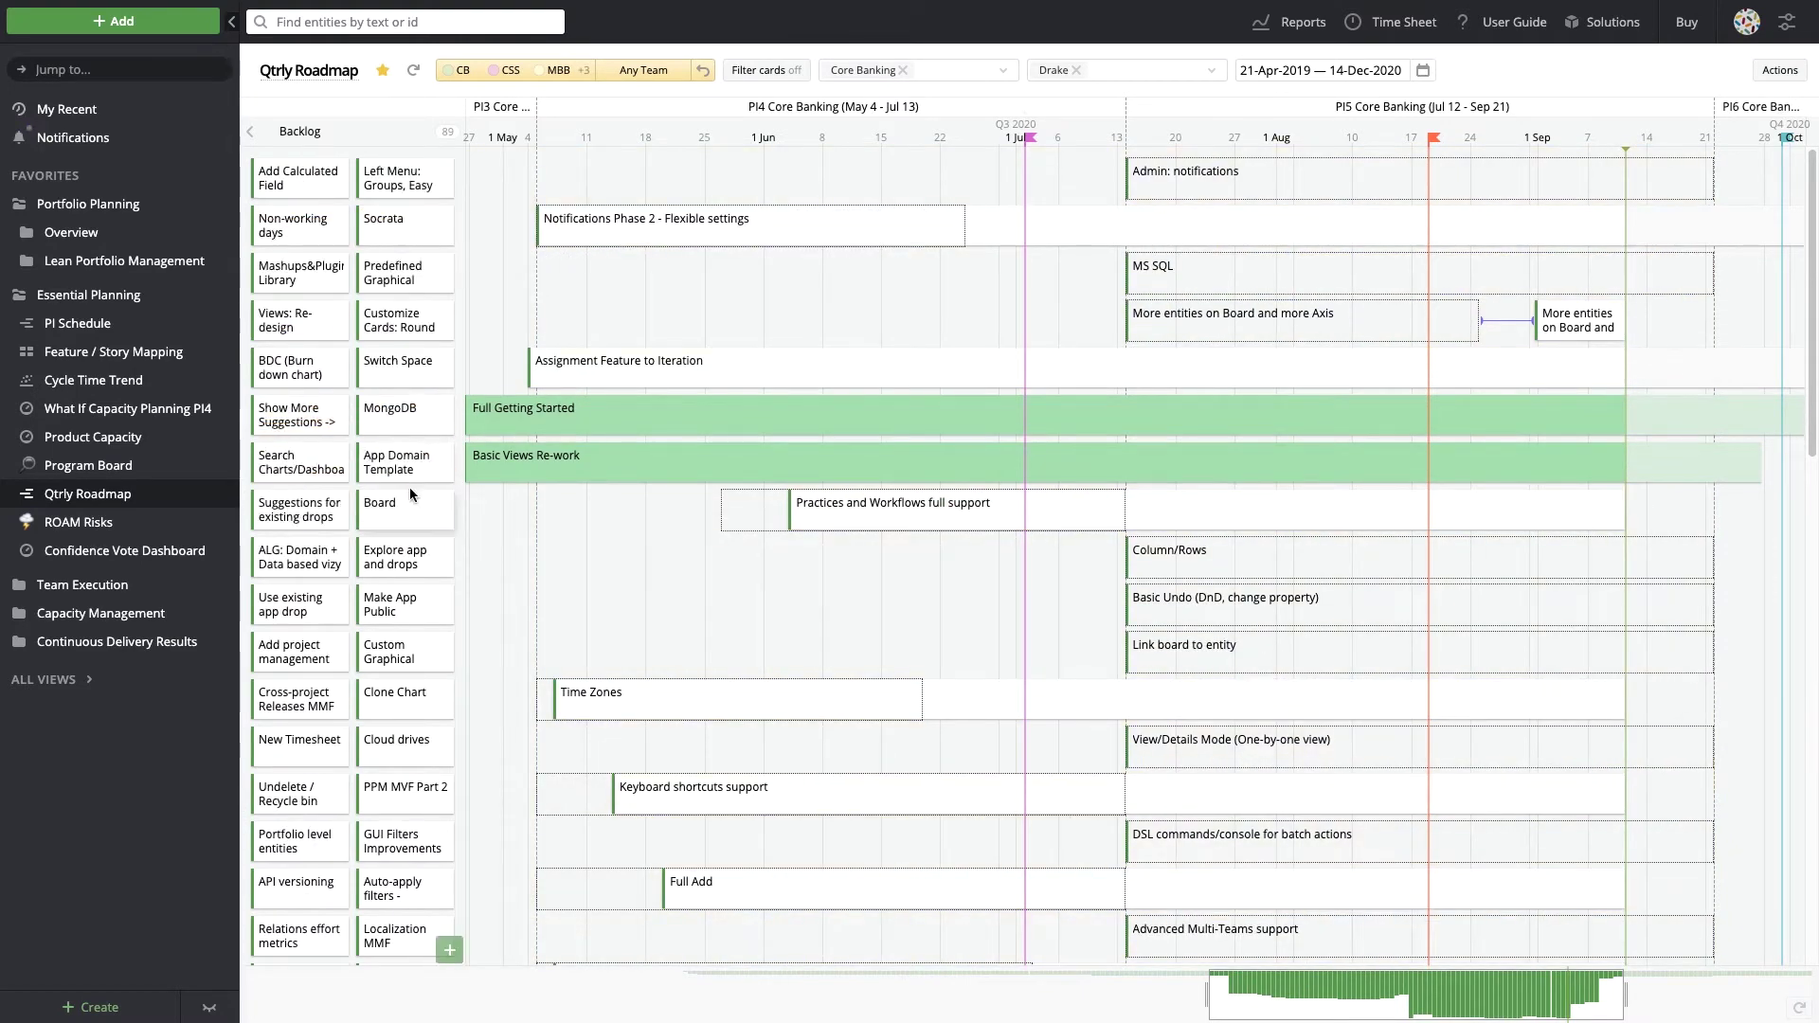
Open the ROAM Risks board and try moving the New Risk card within the No Value column.
click(91, 524)
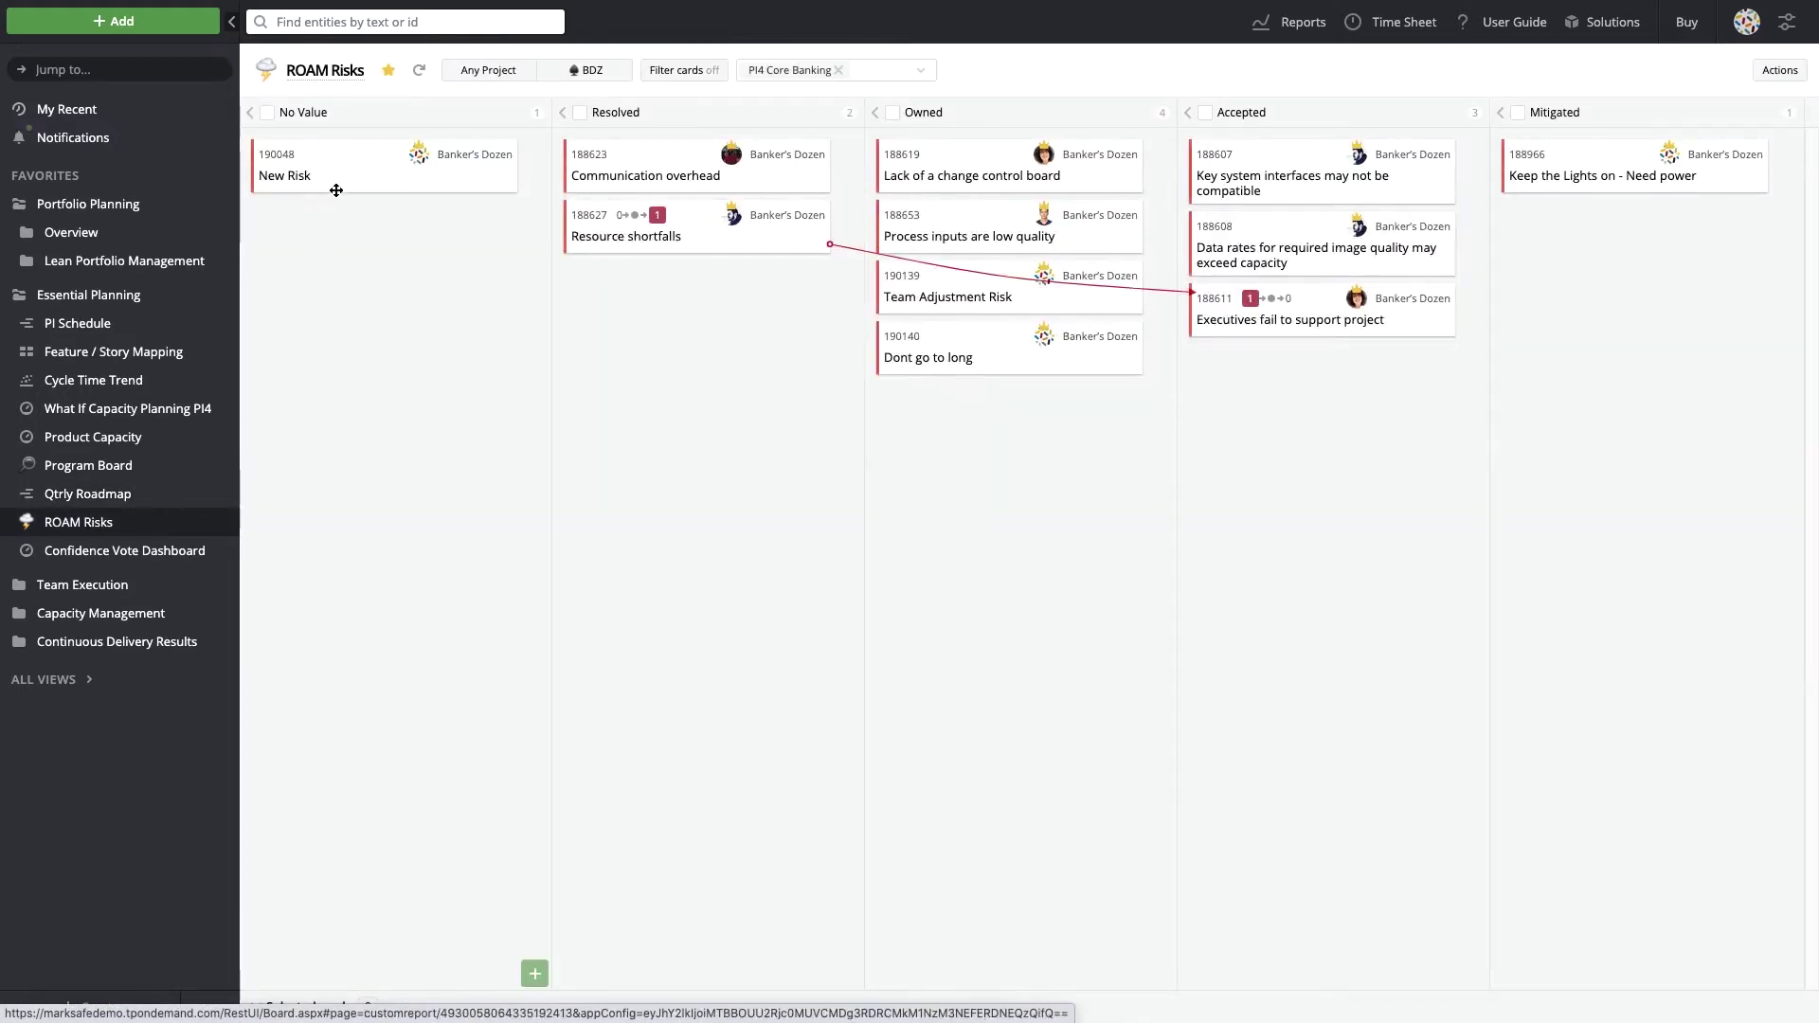
drag(332, 163, 282, 378)
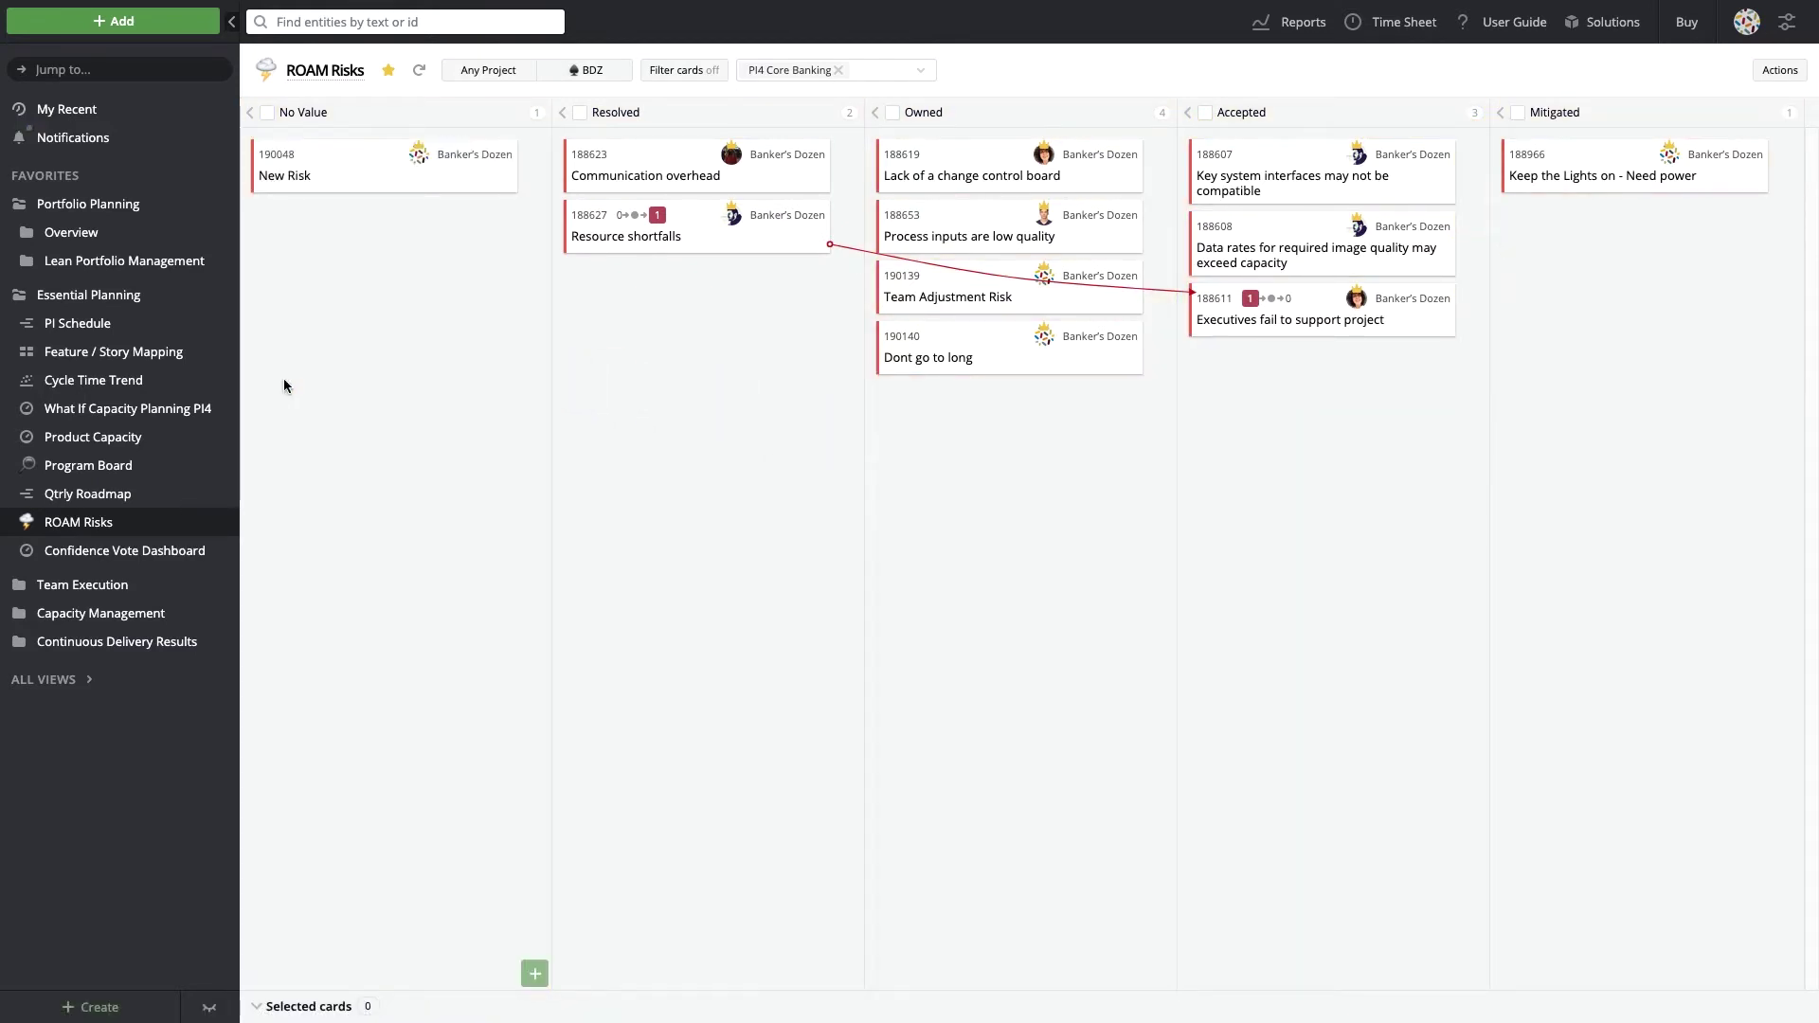
Open the Confidence Vote Dashboard and expand the individual votes for PI4 Core Banking.
click(94, 552)
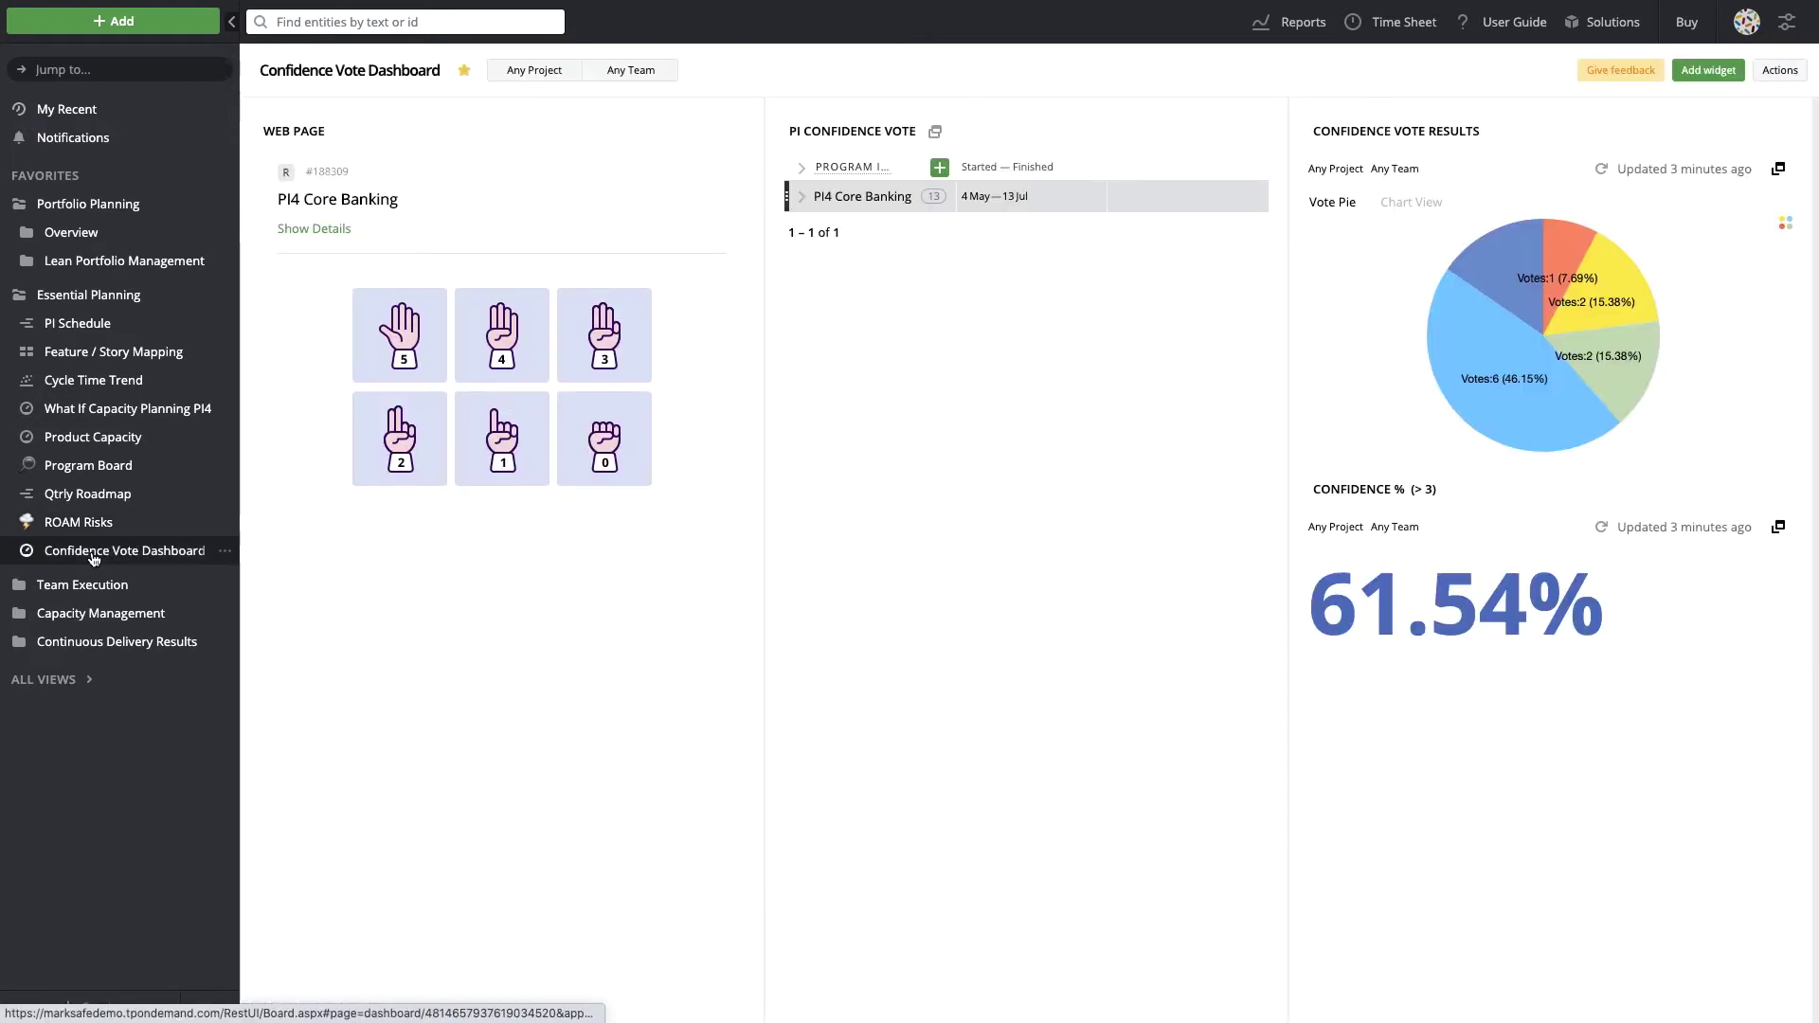
click(801, 197)
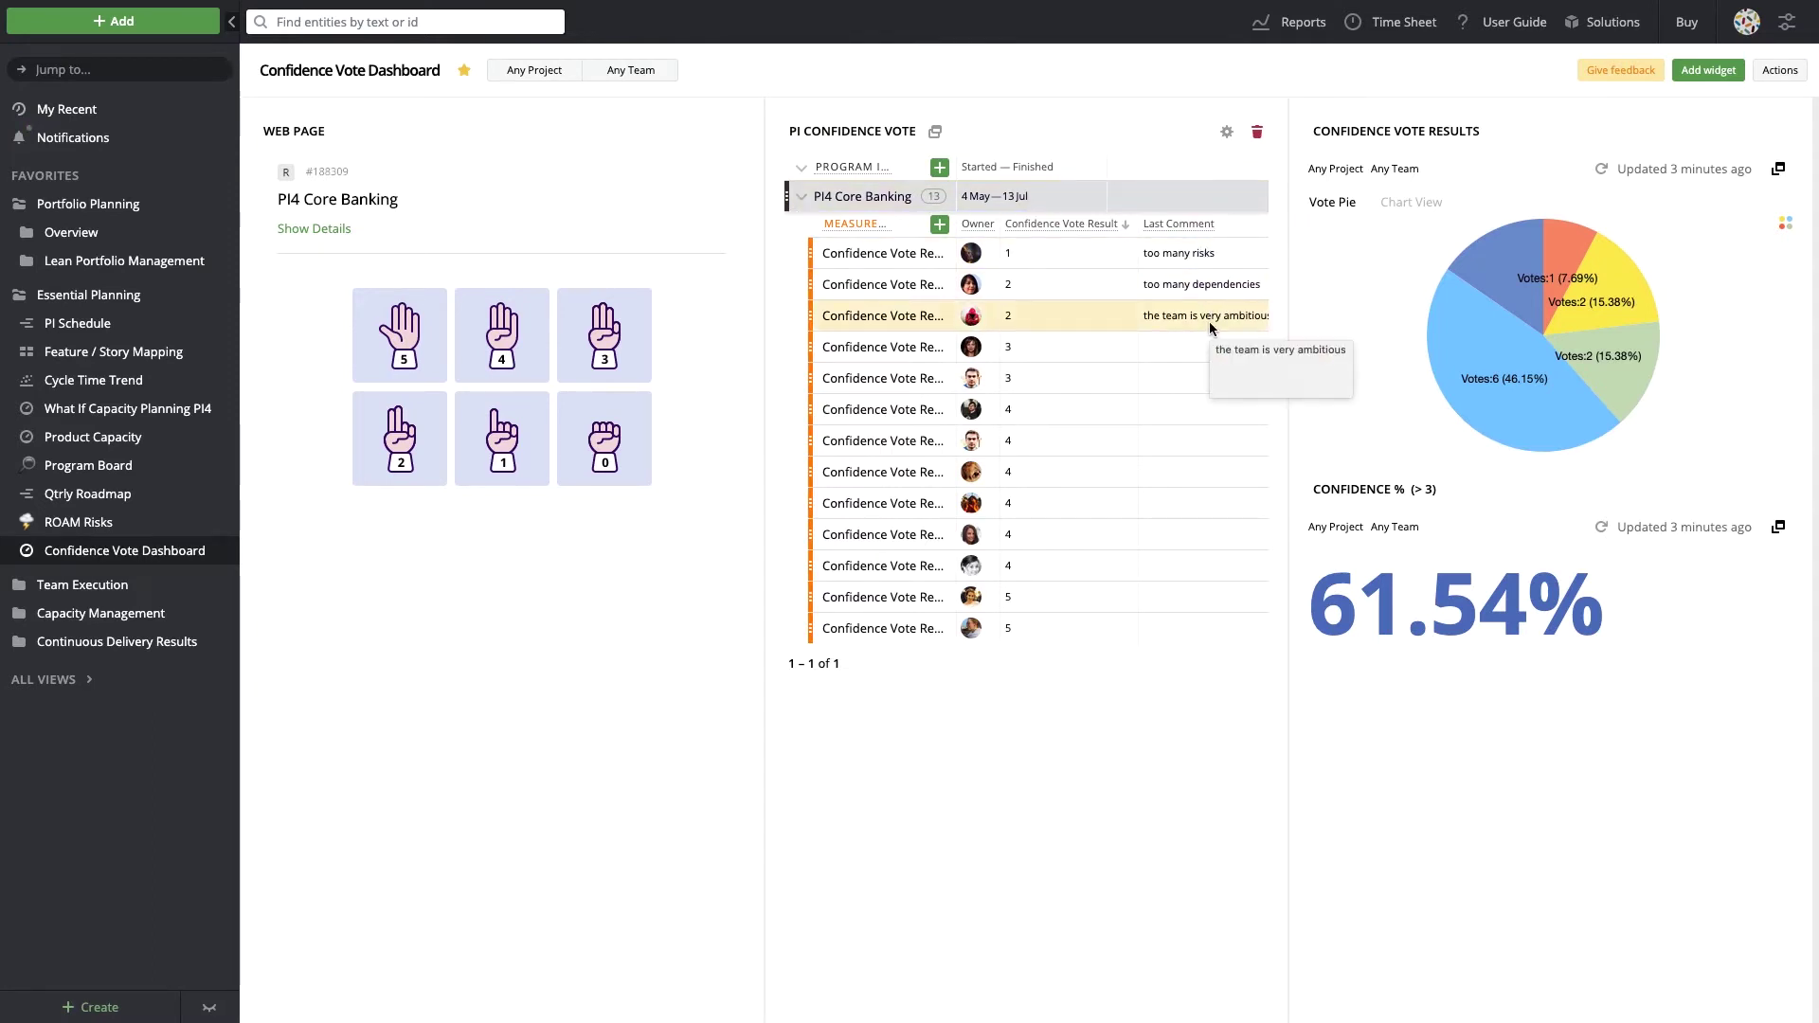
Cast a confidence vote of 4 for PI4 Core Banking, then choose to revote.
click(503, 339)
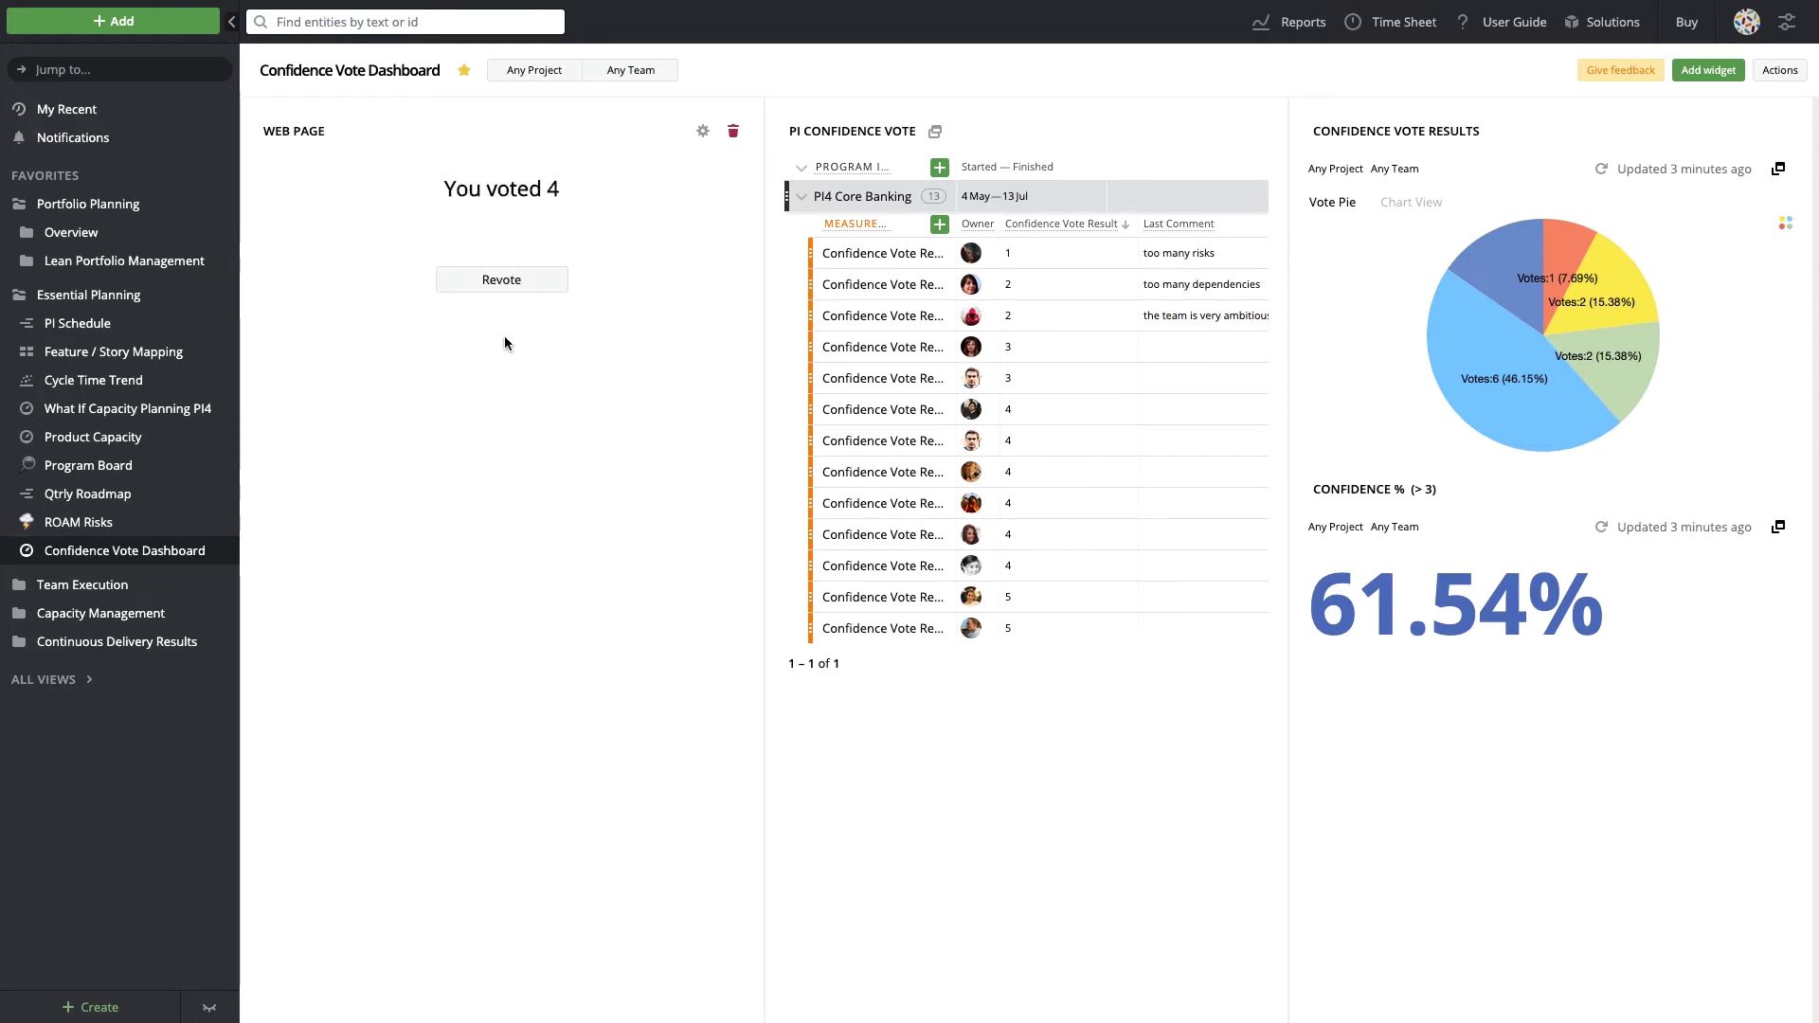
mouse_move(1489, 259)
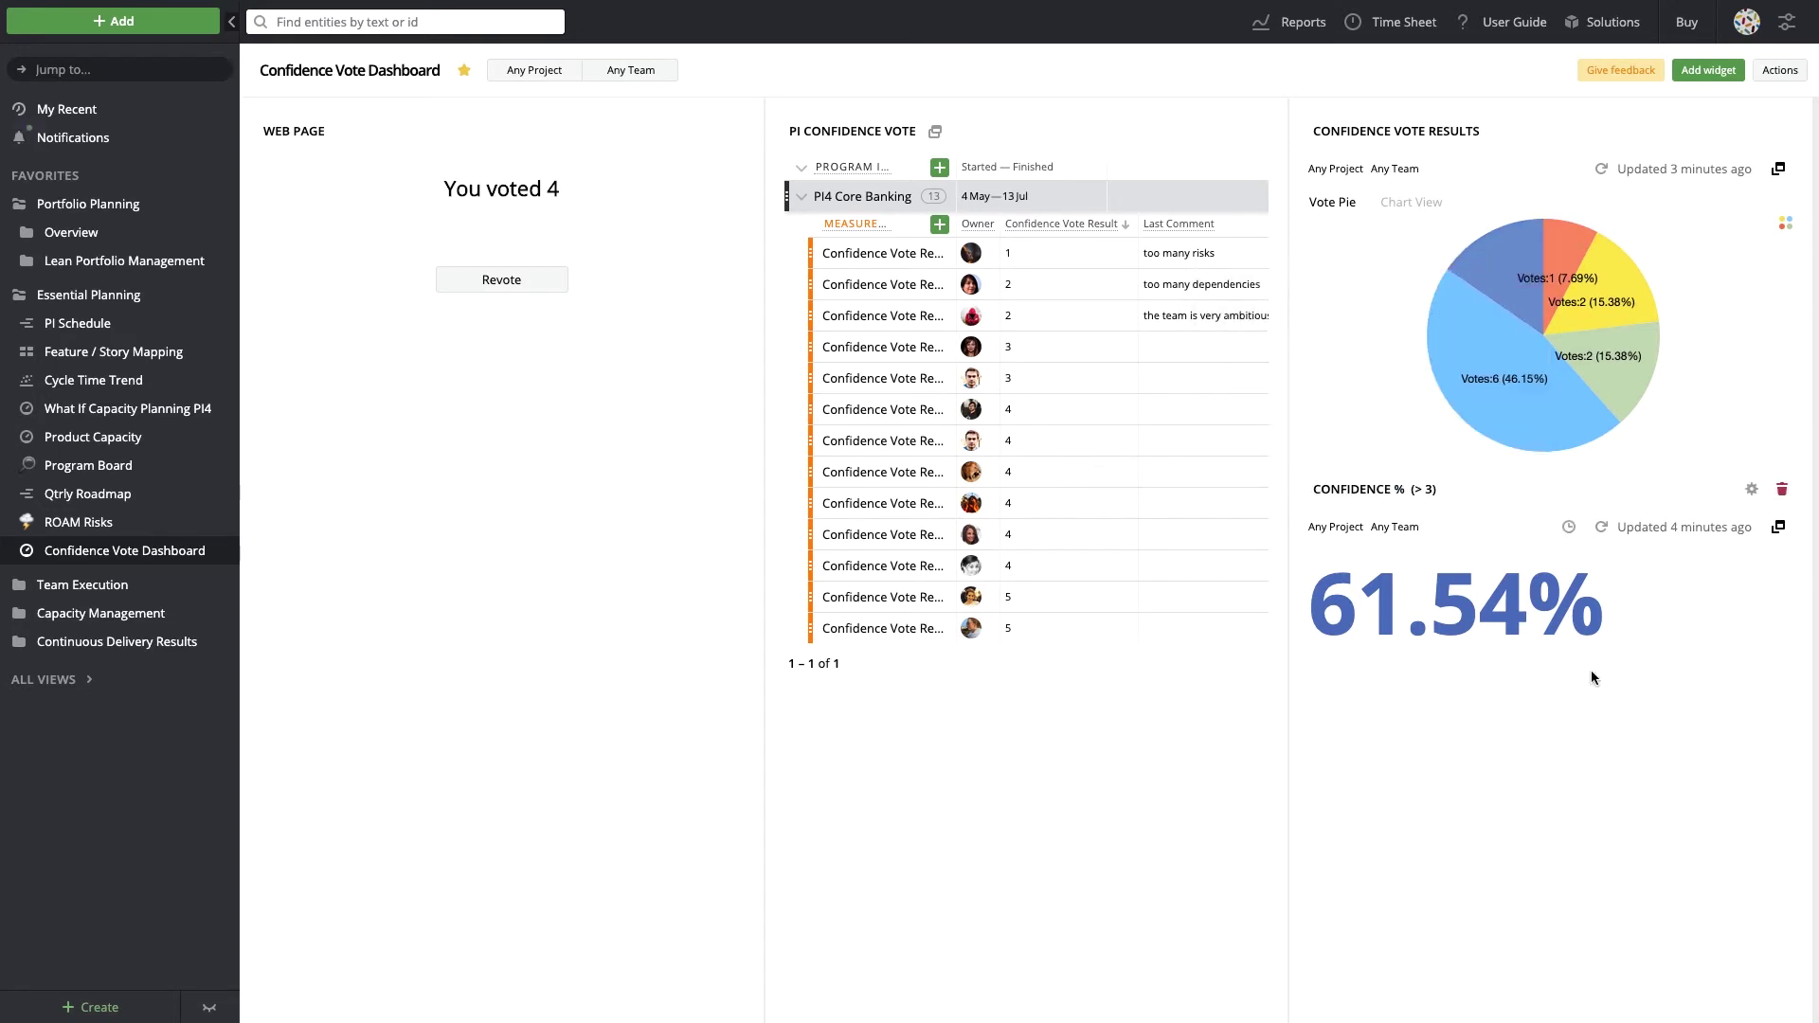
click(520, 284)
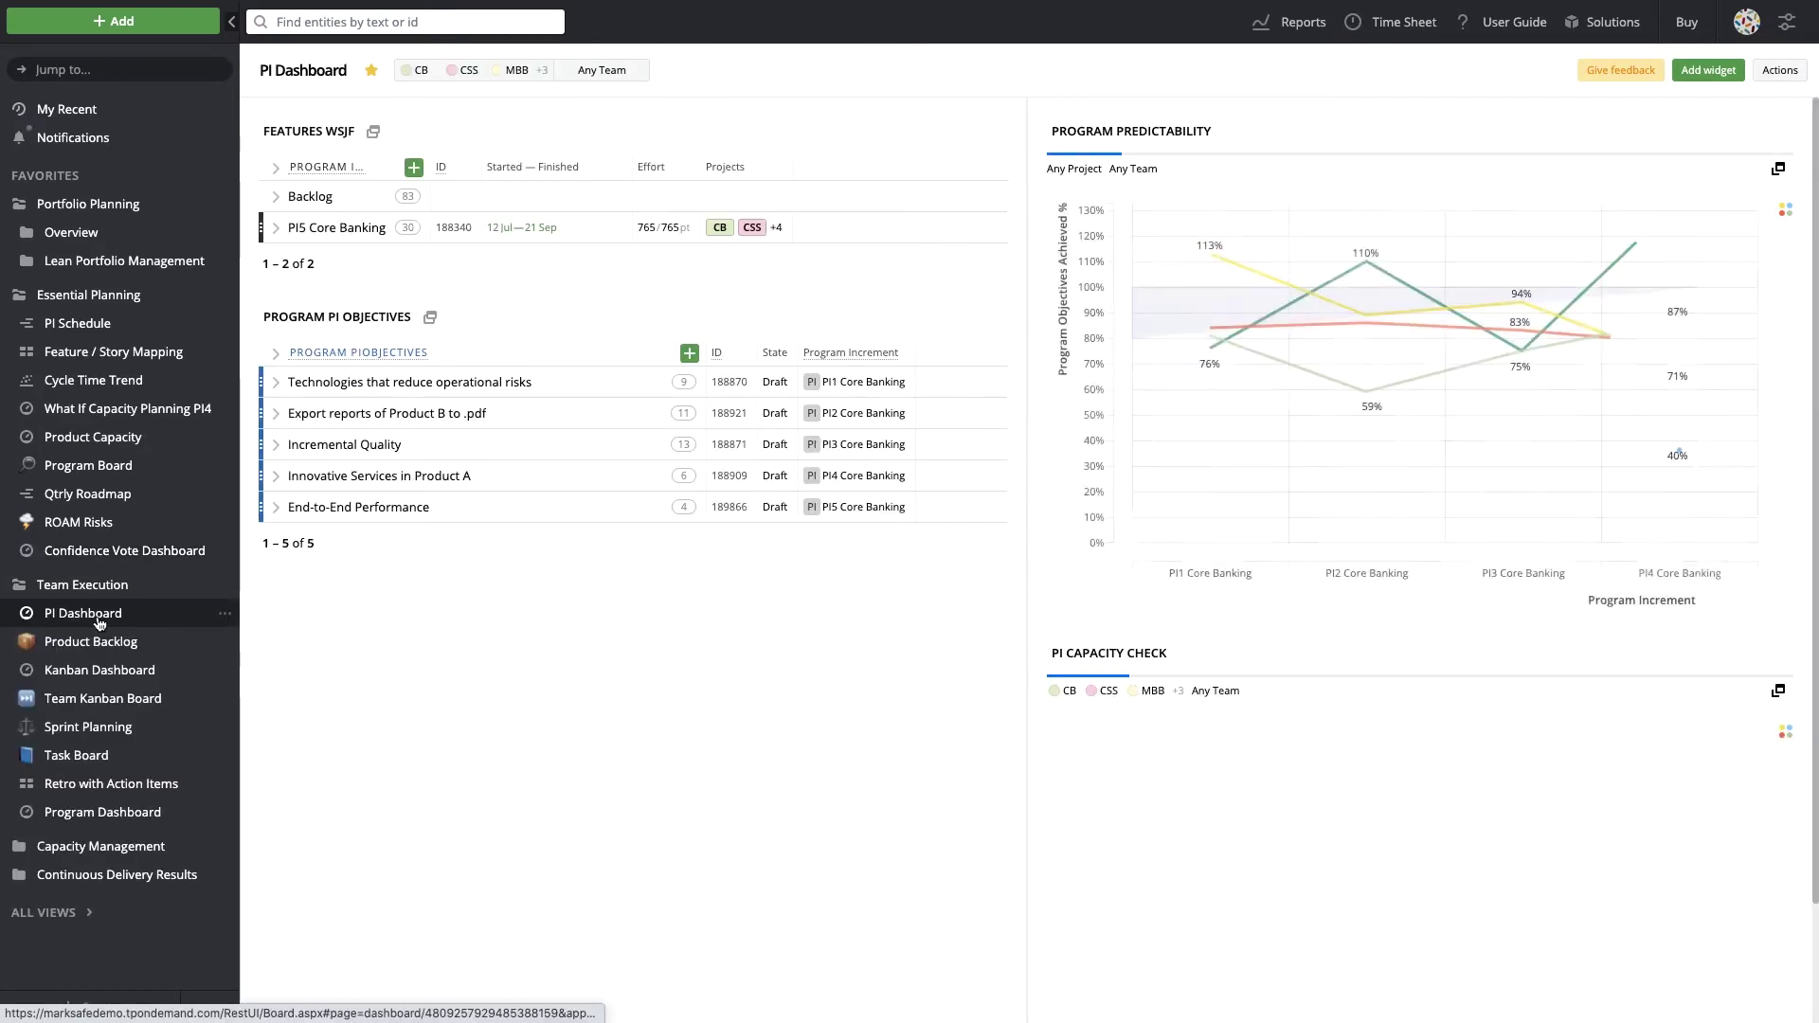
On the PI Dashboard, expand and collapse the PI5 Core Banking features, then open and dismiss the new Program PI Objective form.
click(276, 229)
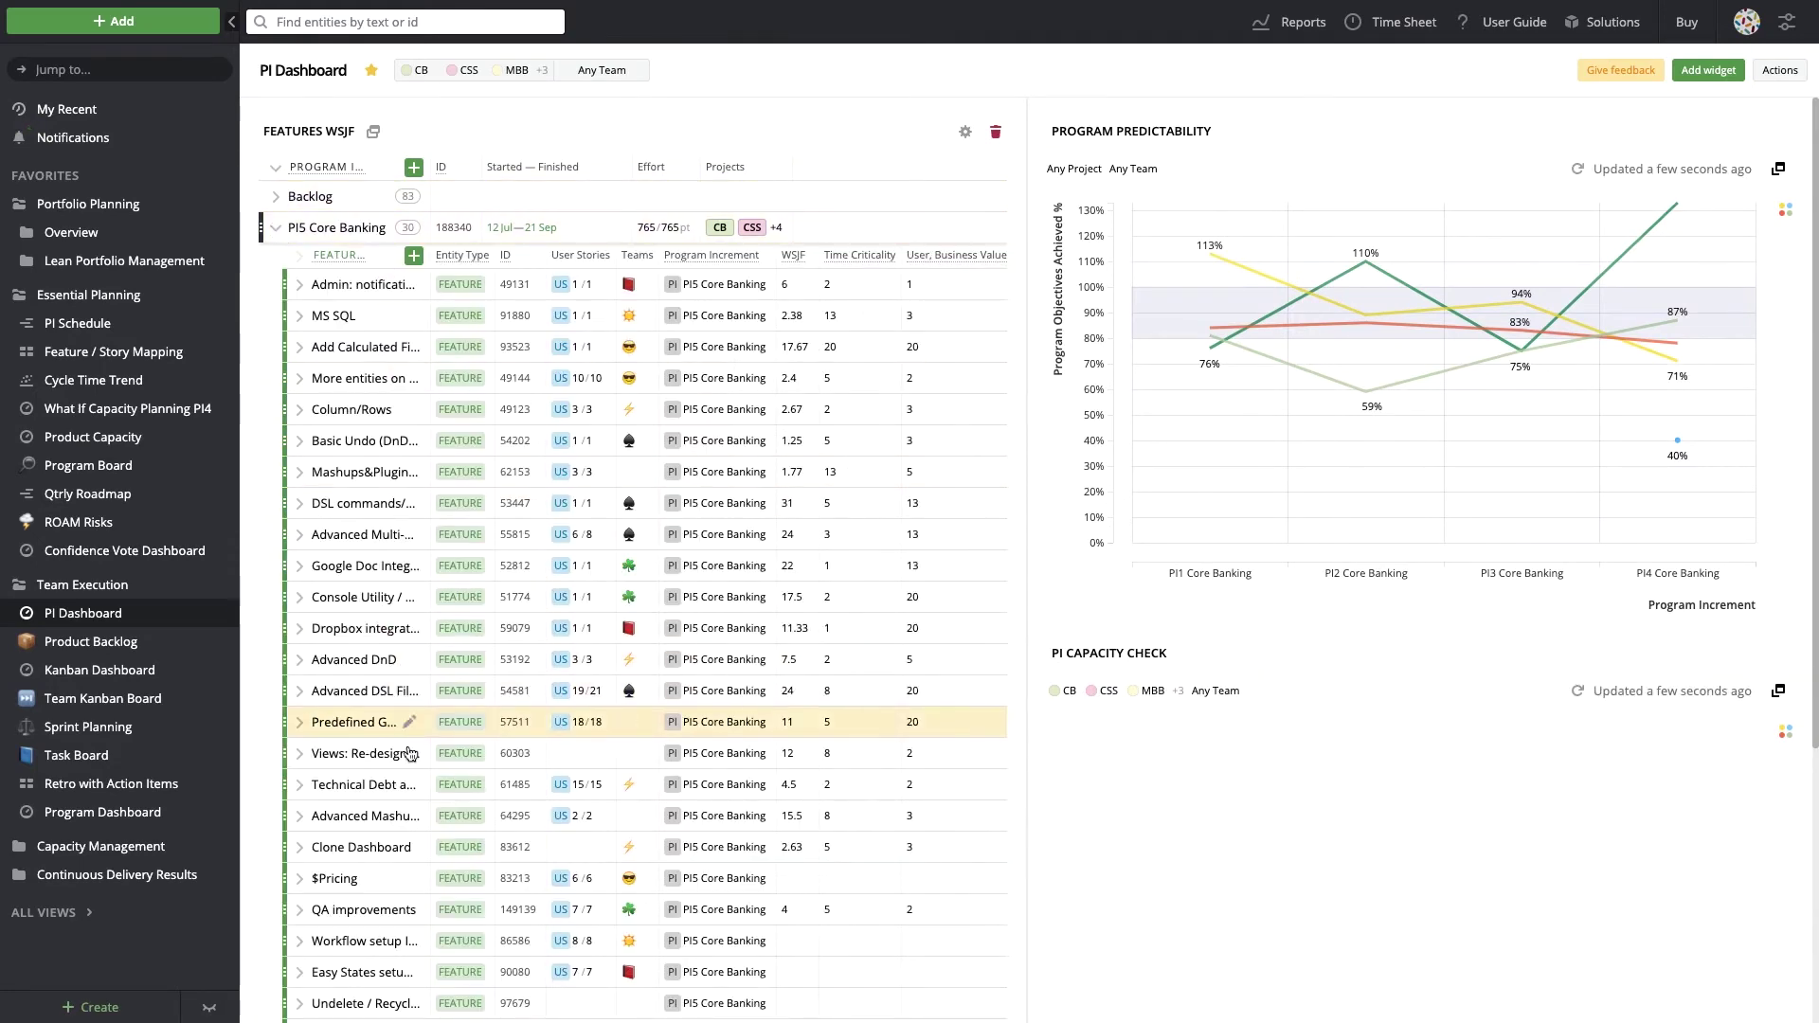
click(277, 229)
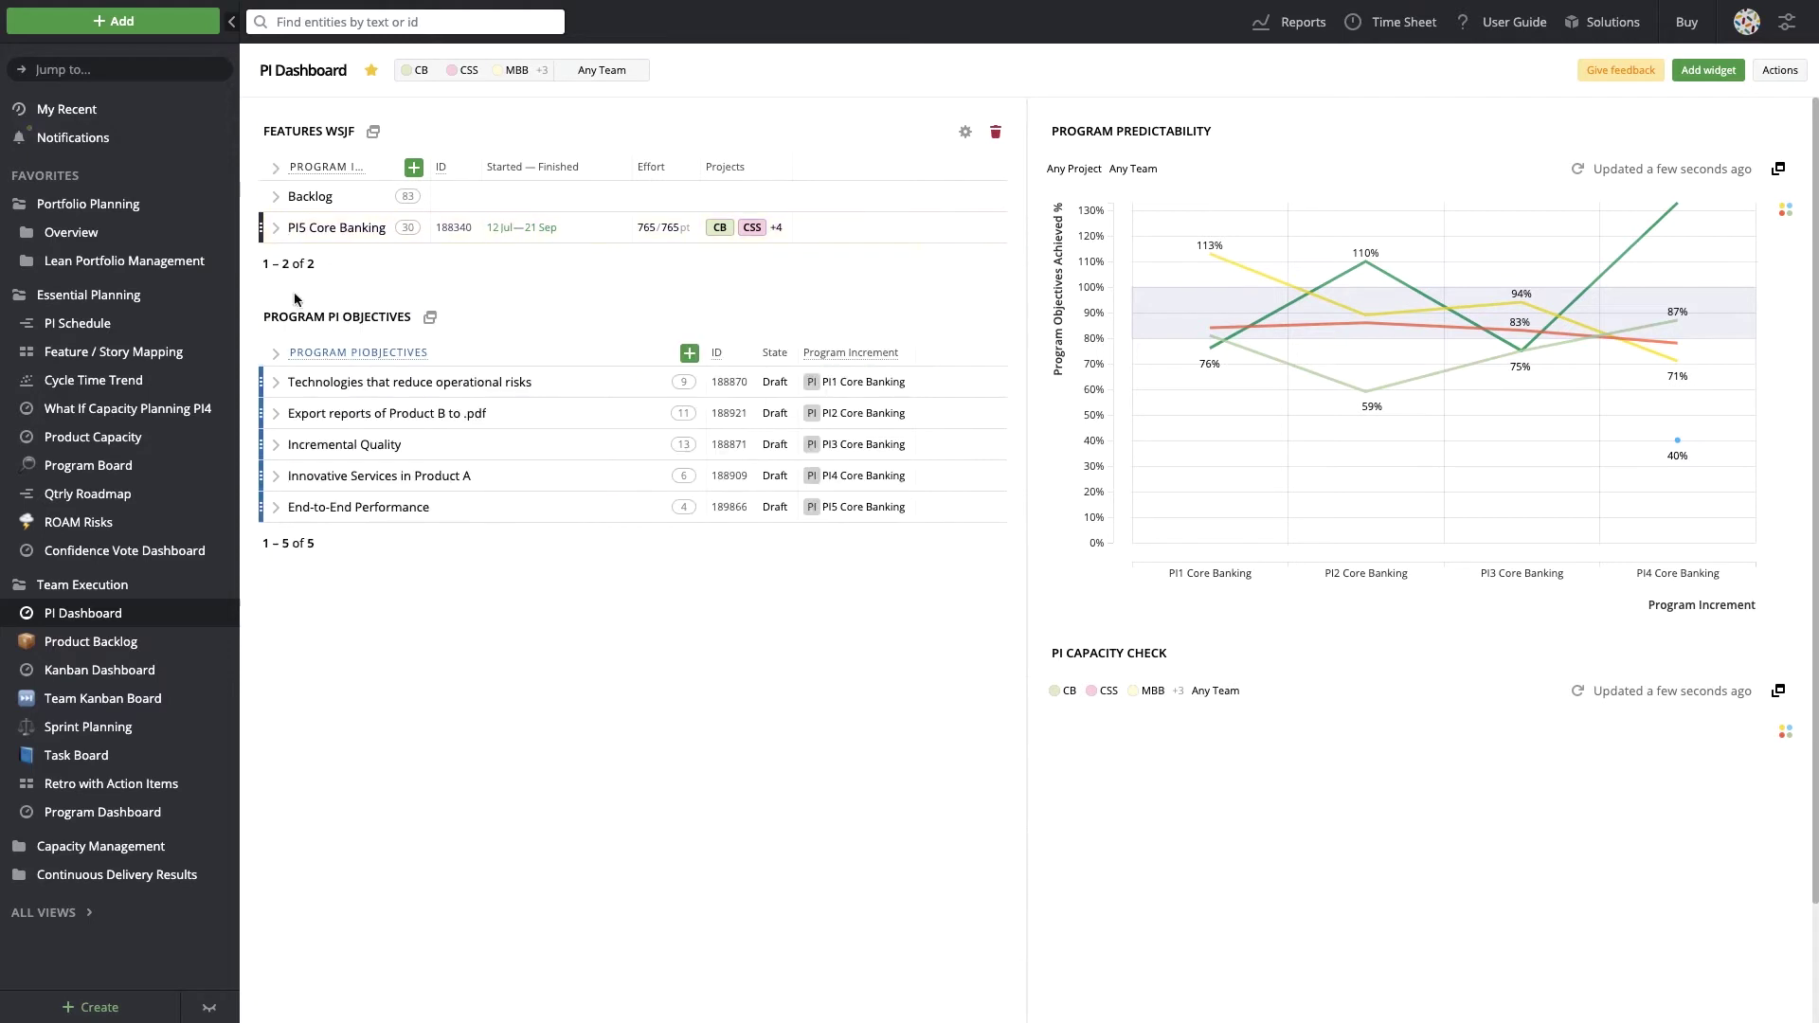
click(690, 353)
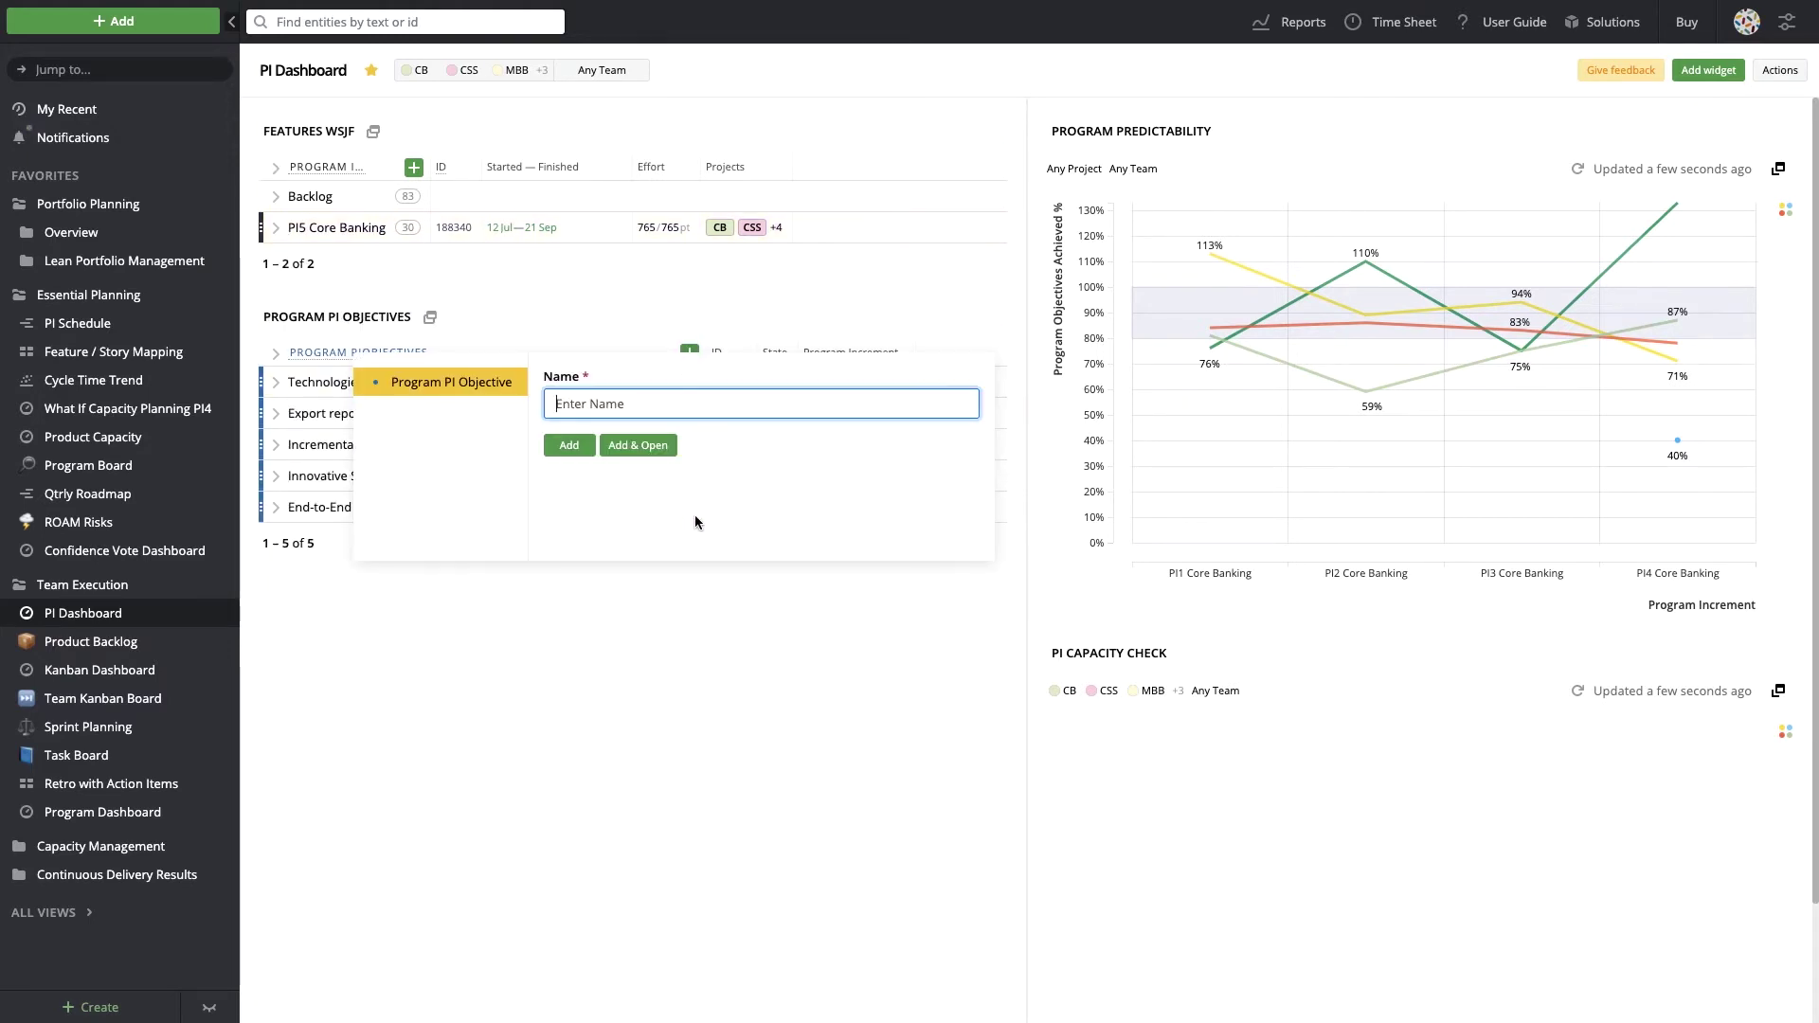
click(651, 706)
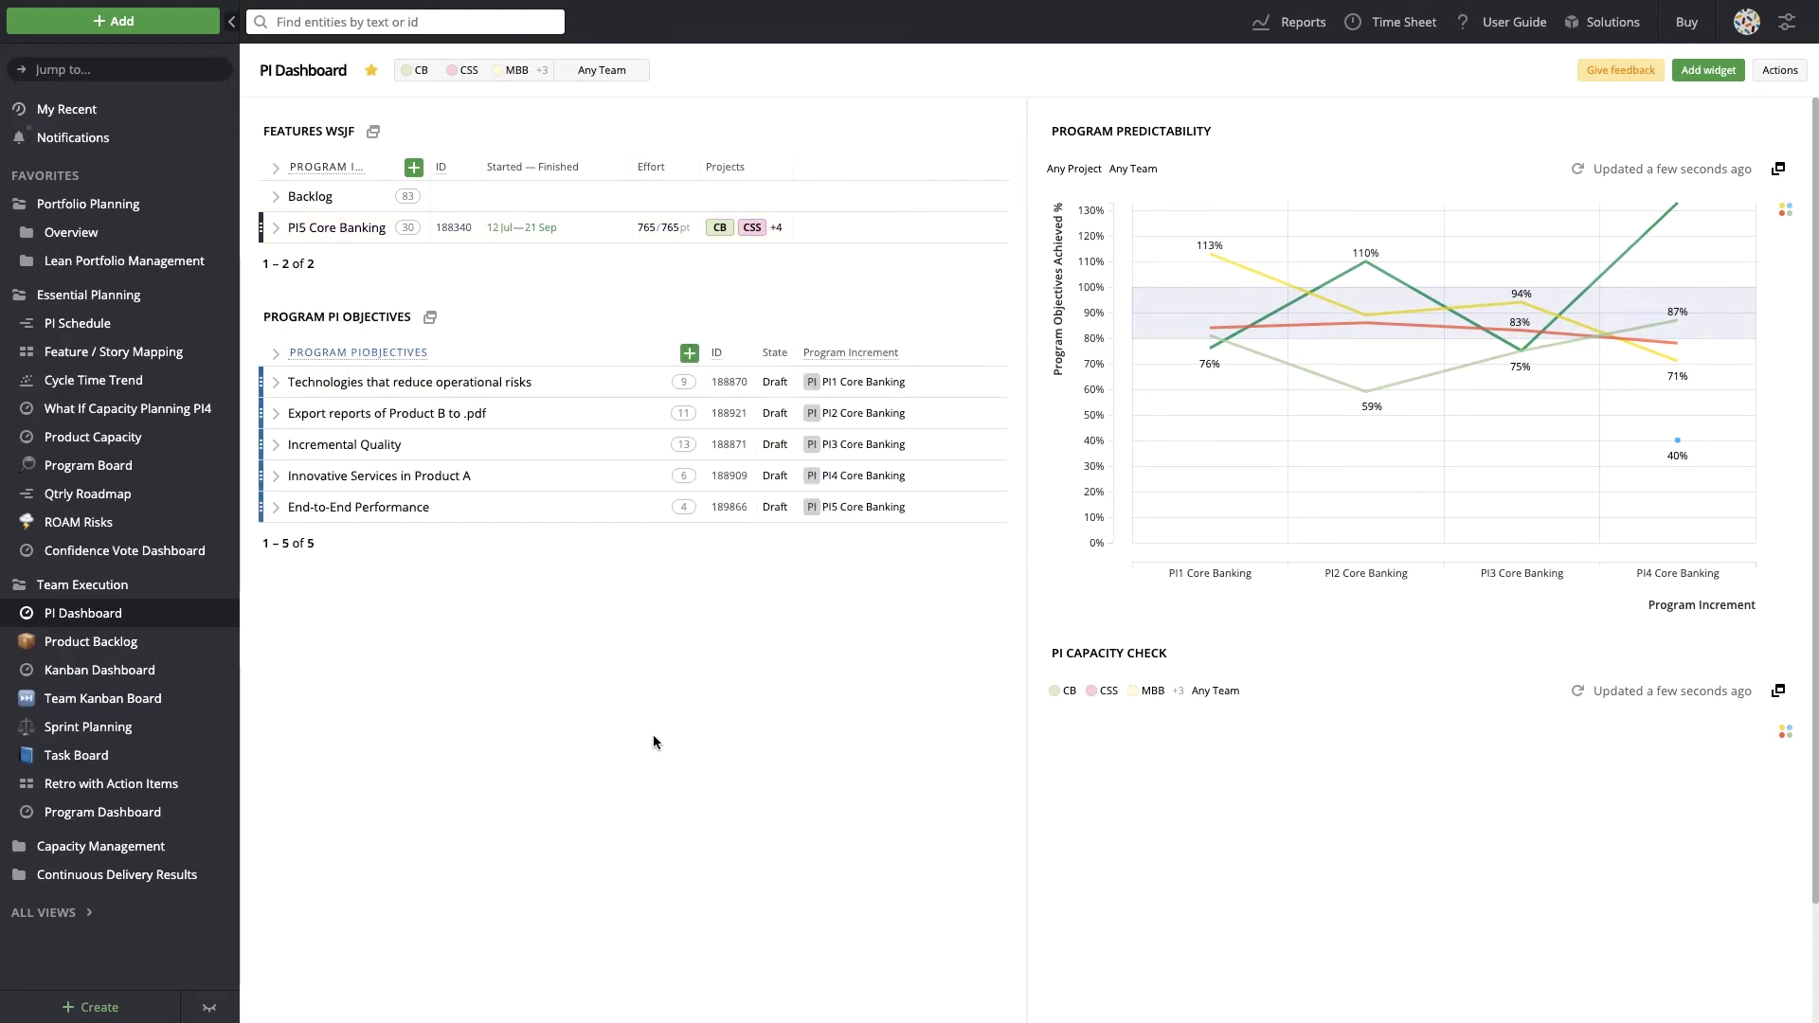
Under the objective Export reports of Product B to .pdf, set the actual business value of Proof of Concept - Reports to 5.
click(275, 415)
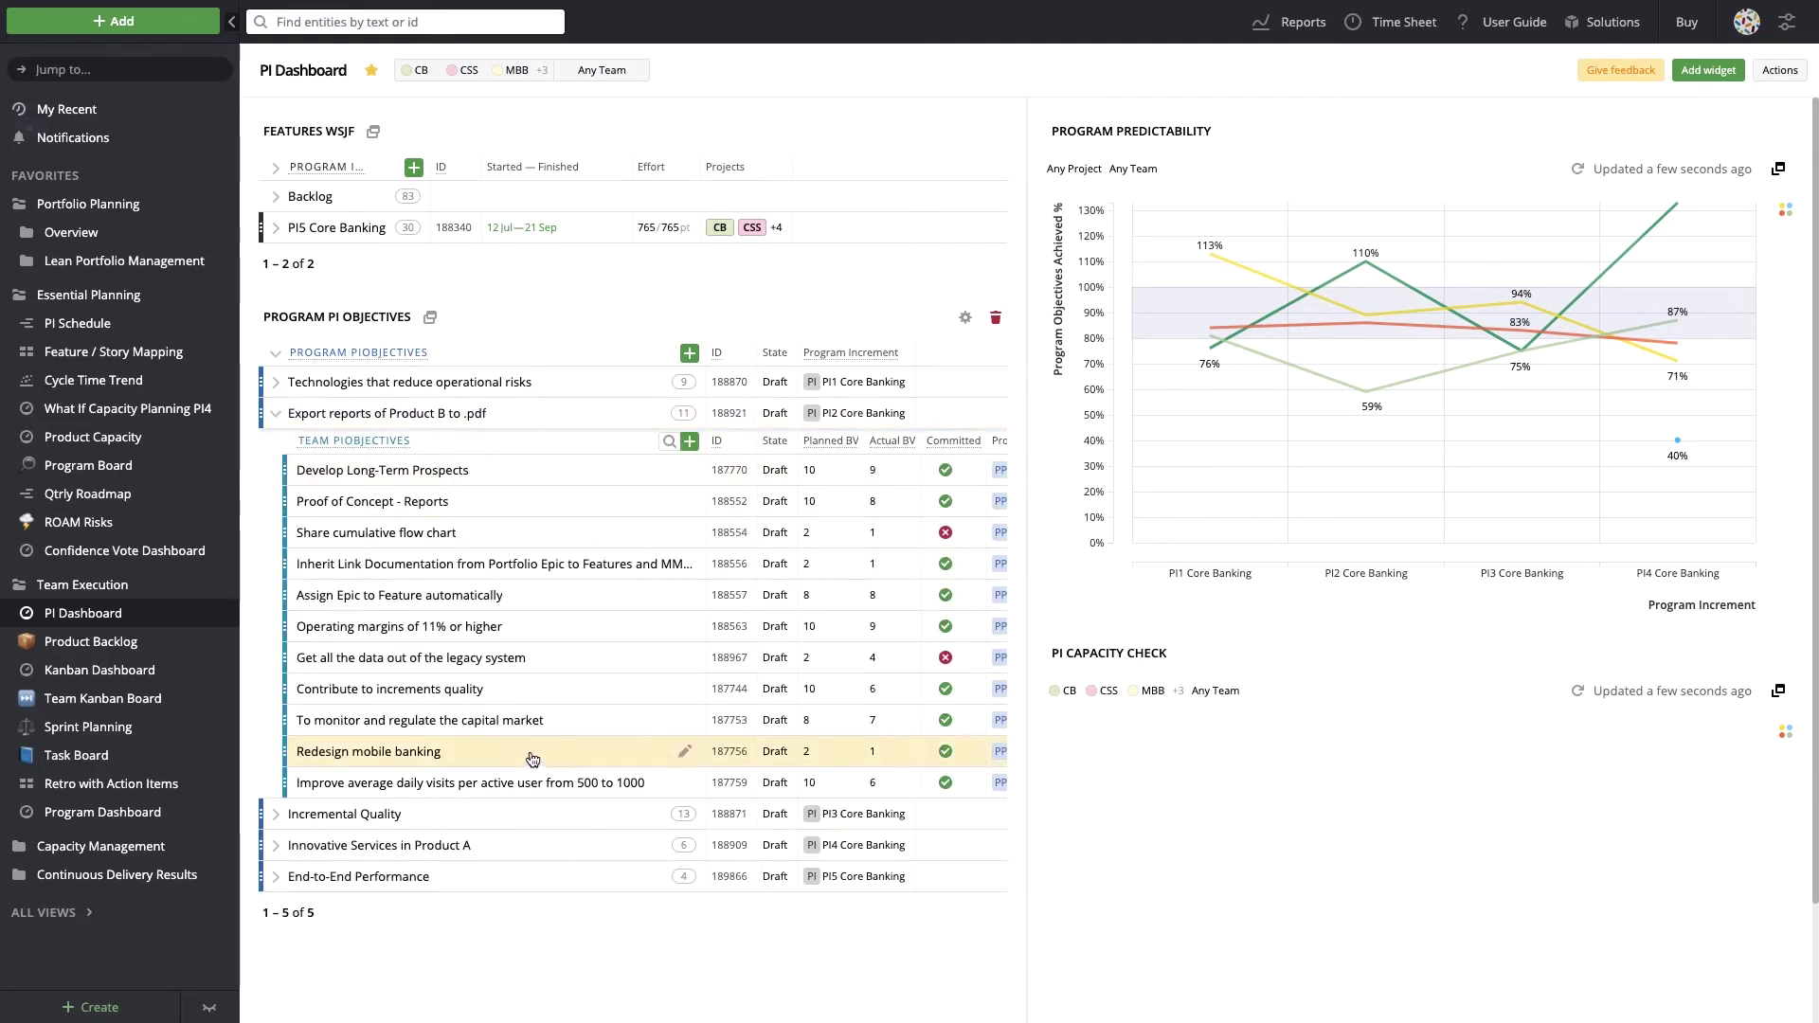
click(814, 502)
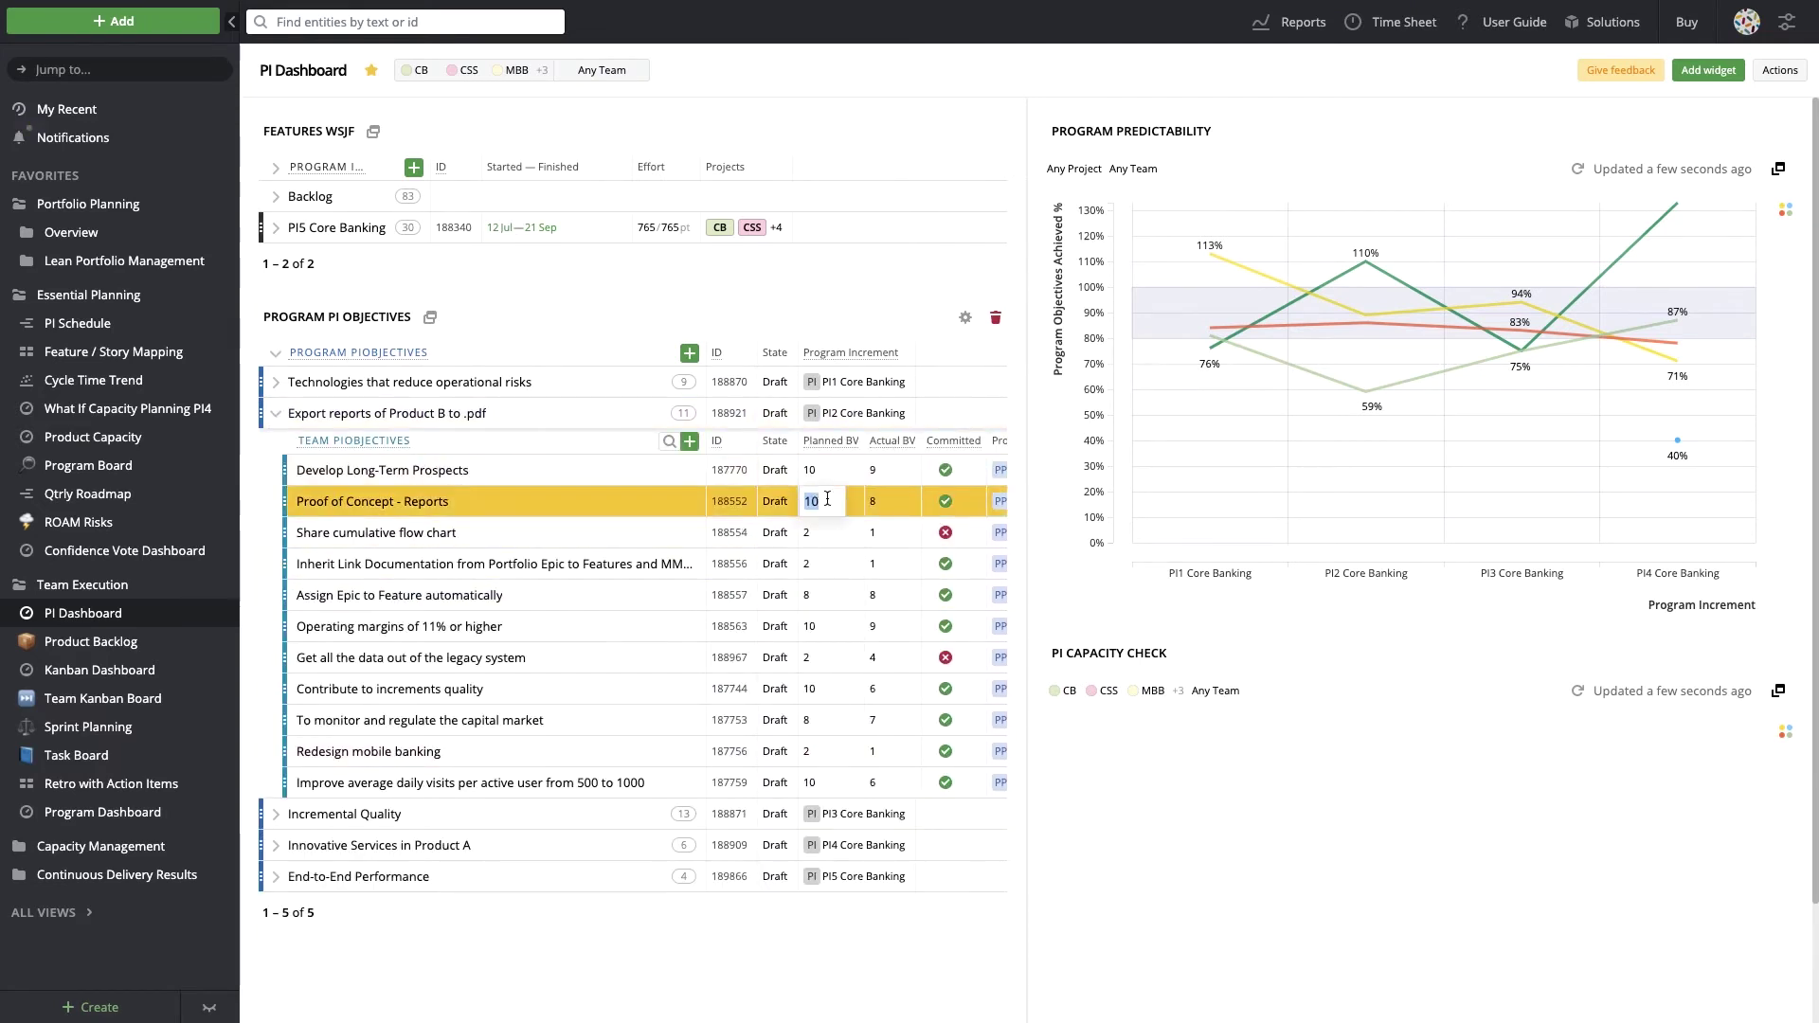
text(7)
click(881, 503)
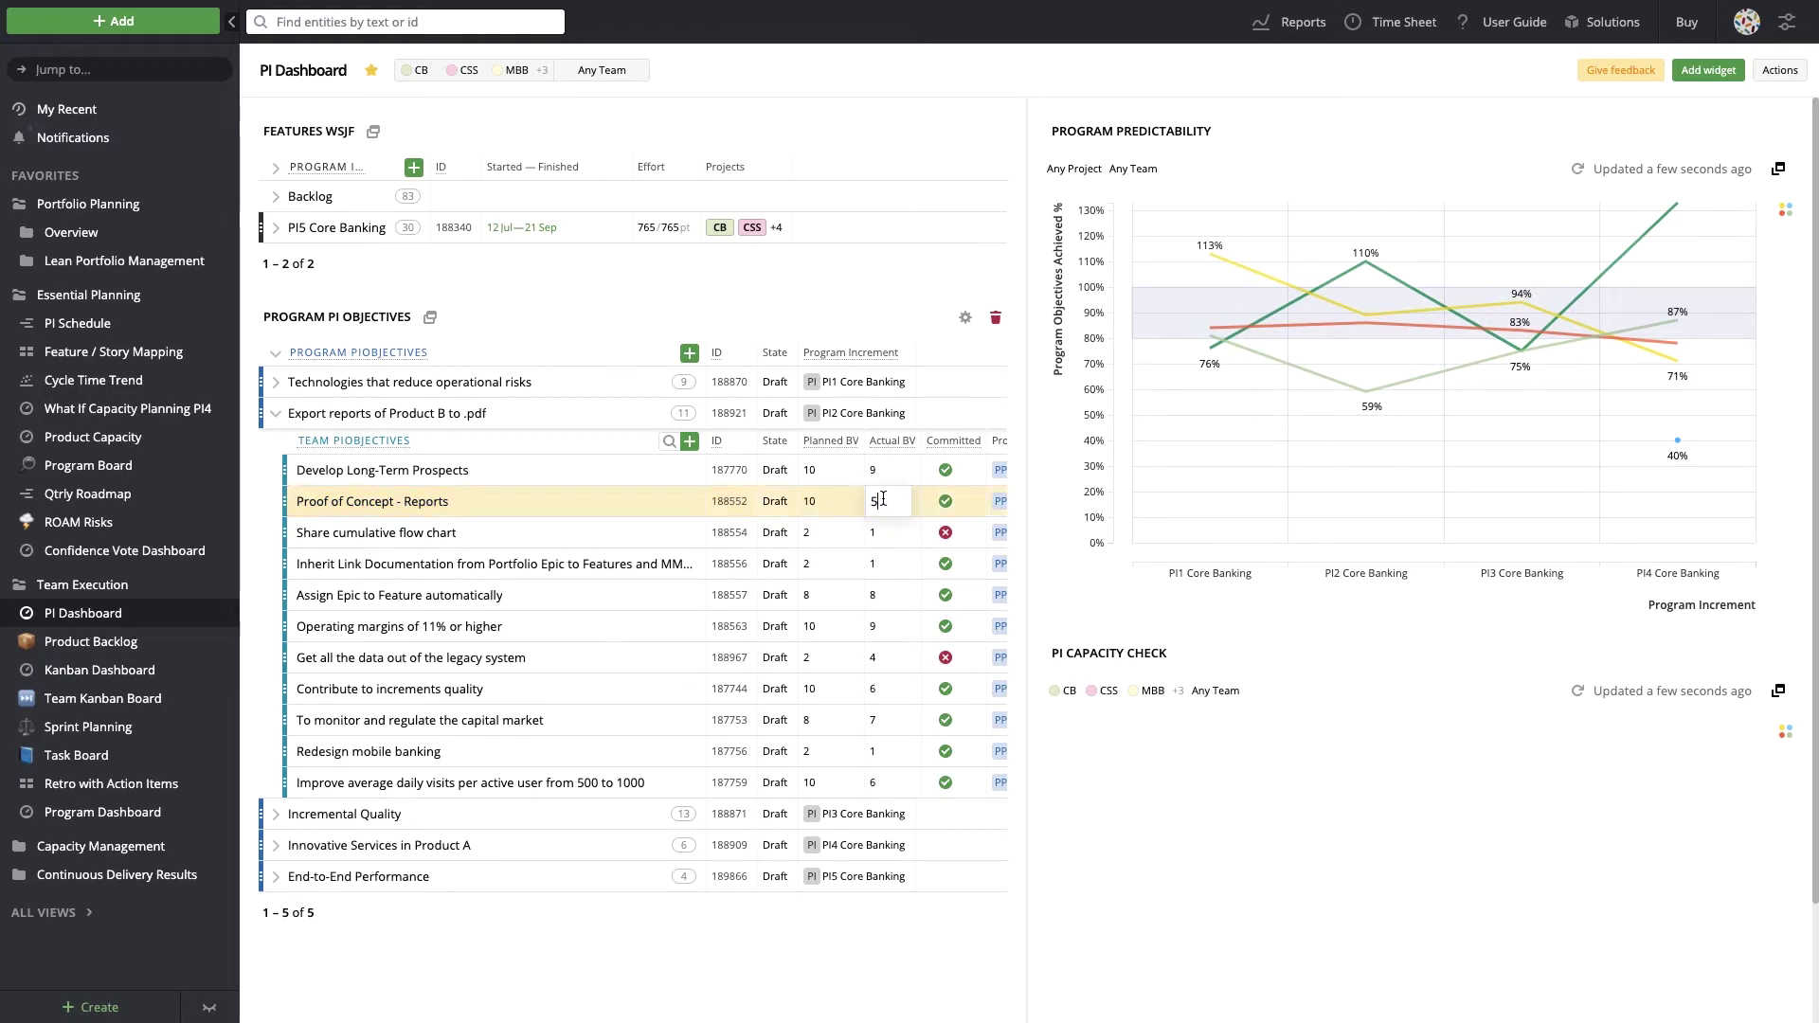
key(Return)
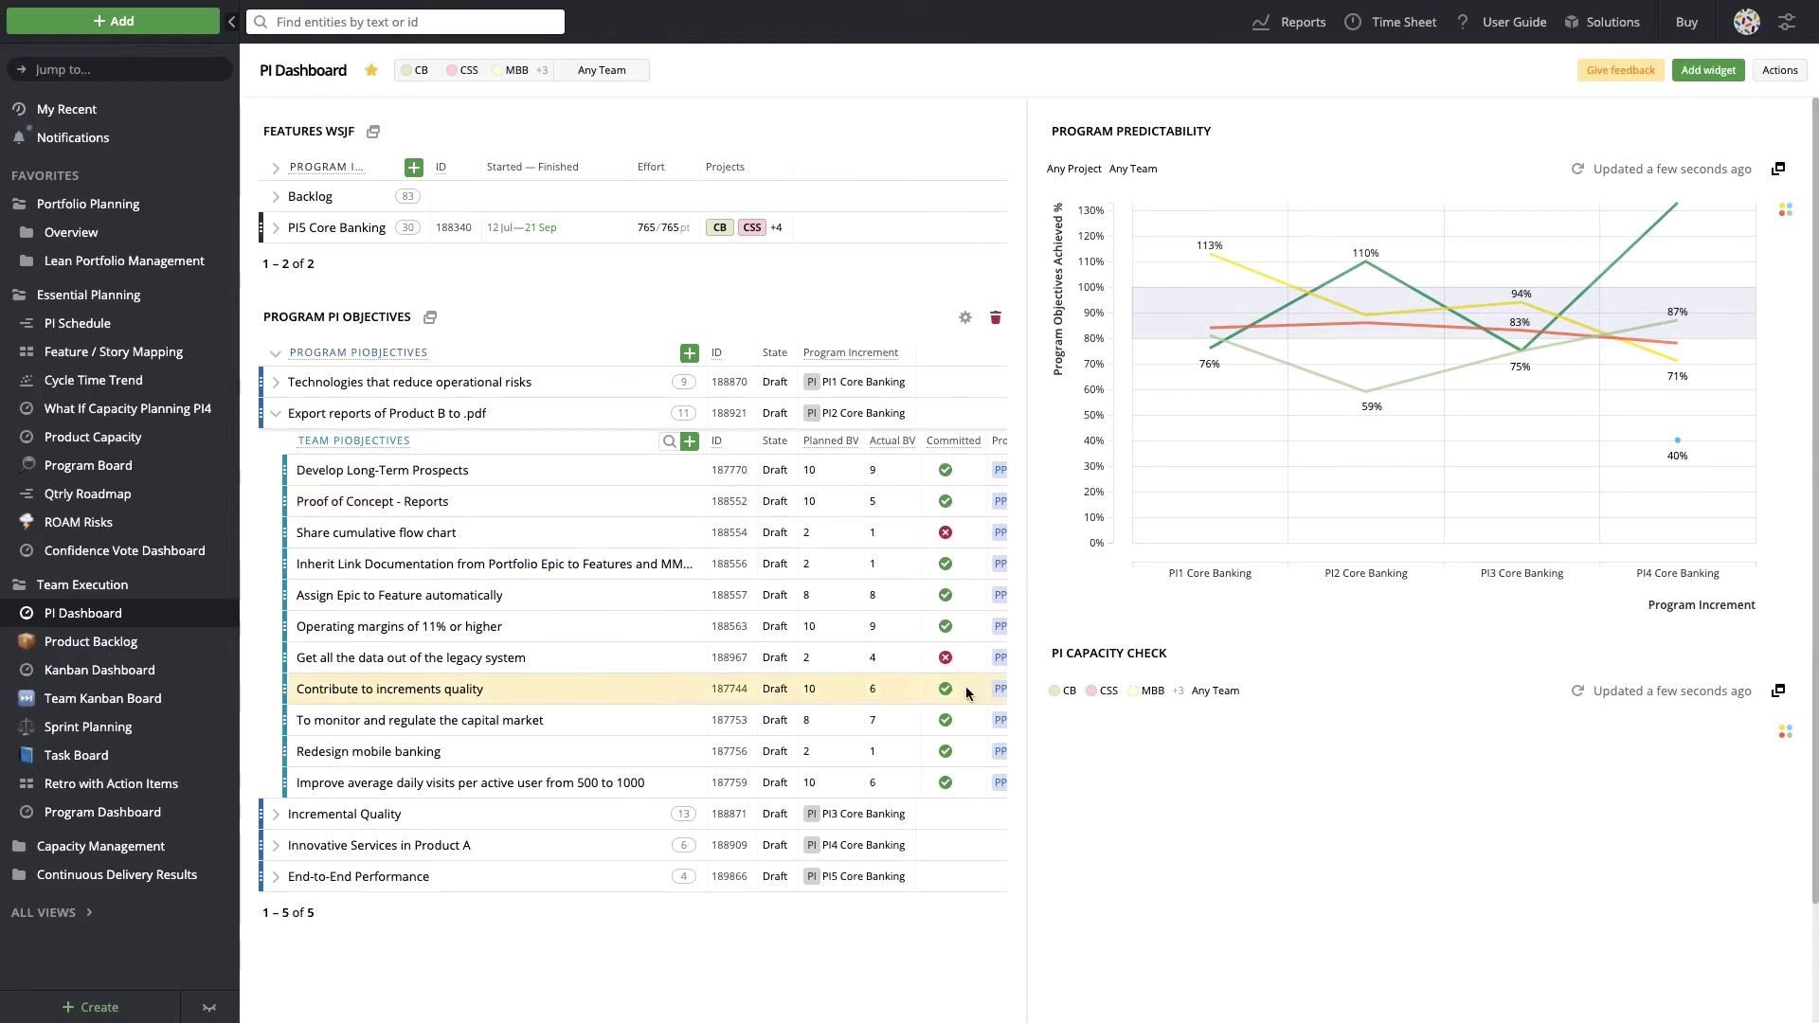
Enlarge the Program Predictability chart, isolate the Banker's Dozen team, restore all teams and close the chart.
click(1779, 171)
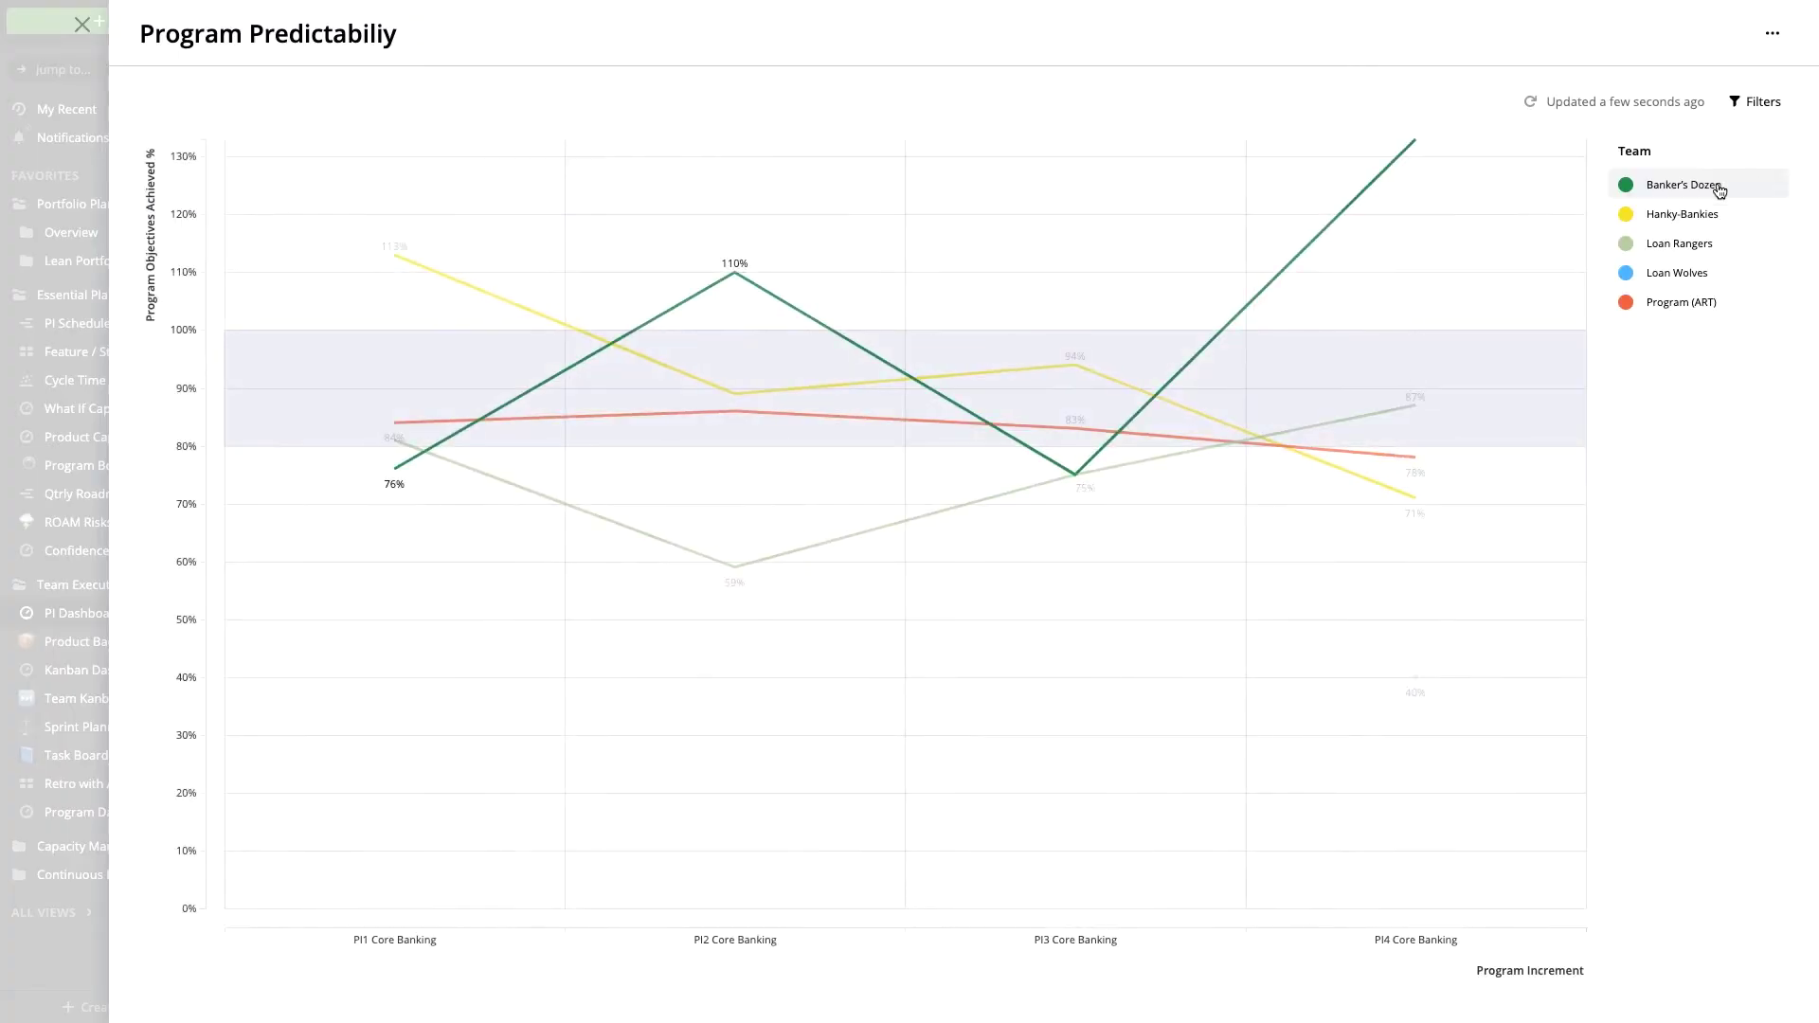
click(1720, 190)
click(1762, 150)
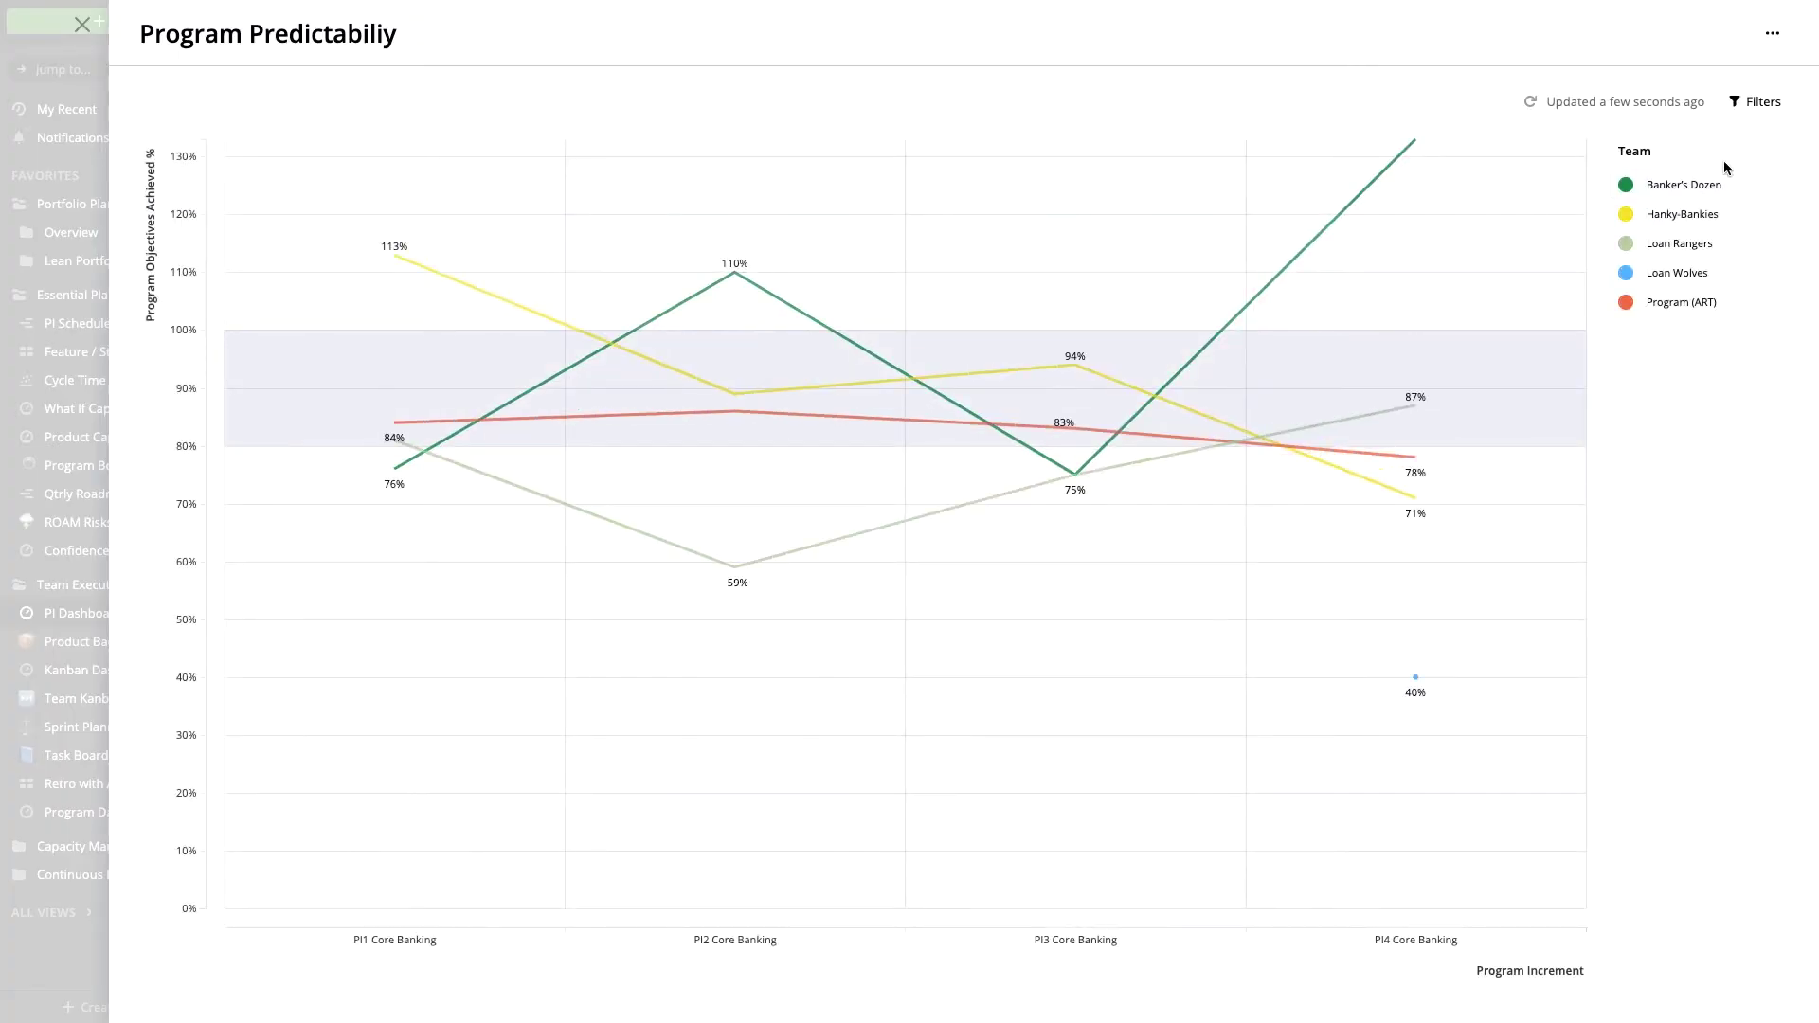
click(82, 25)
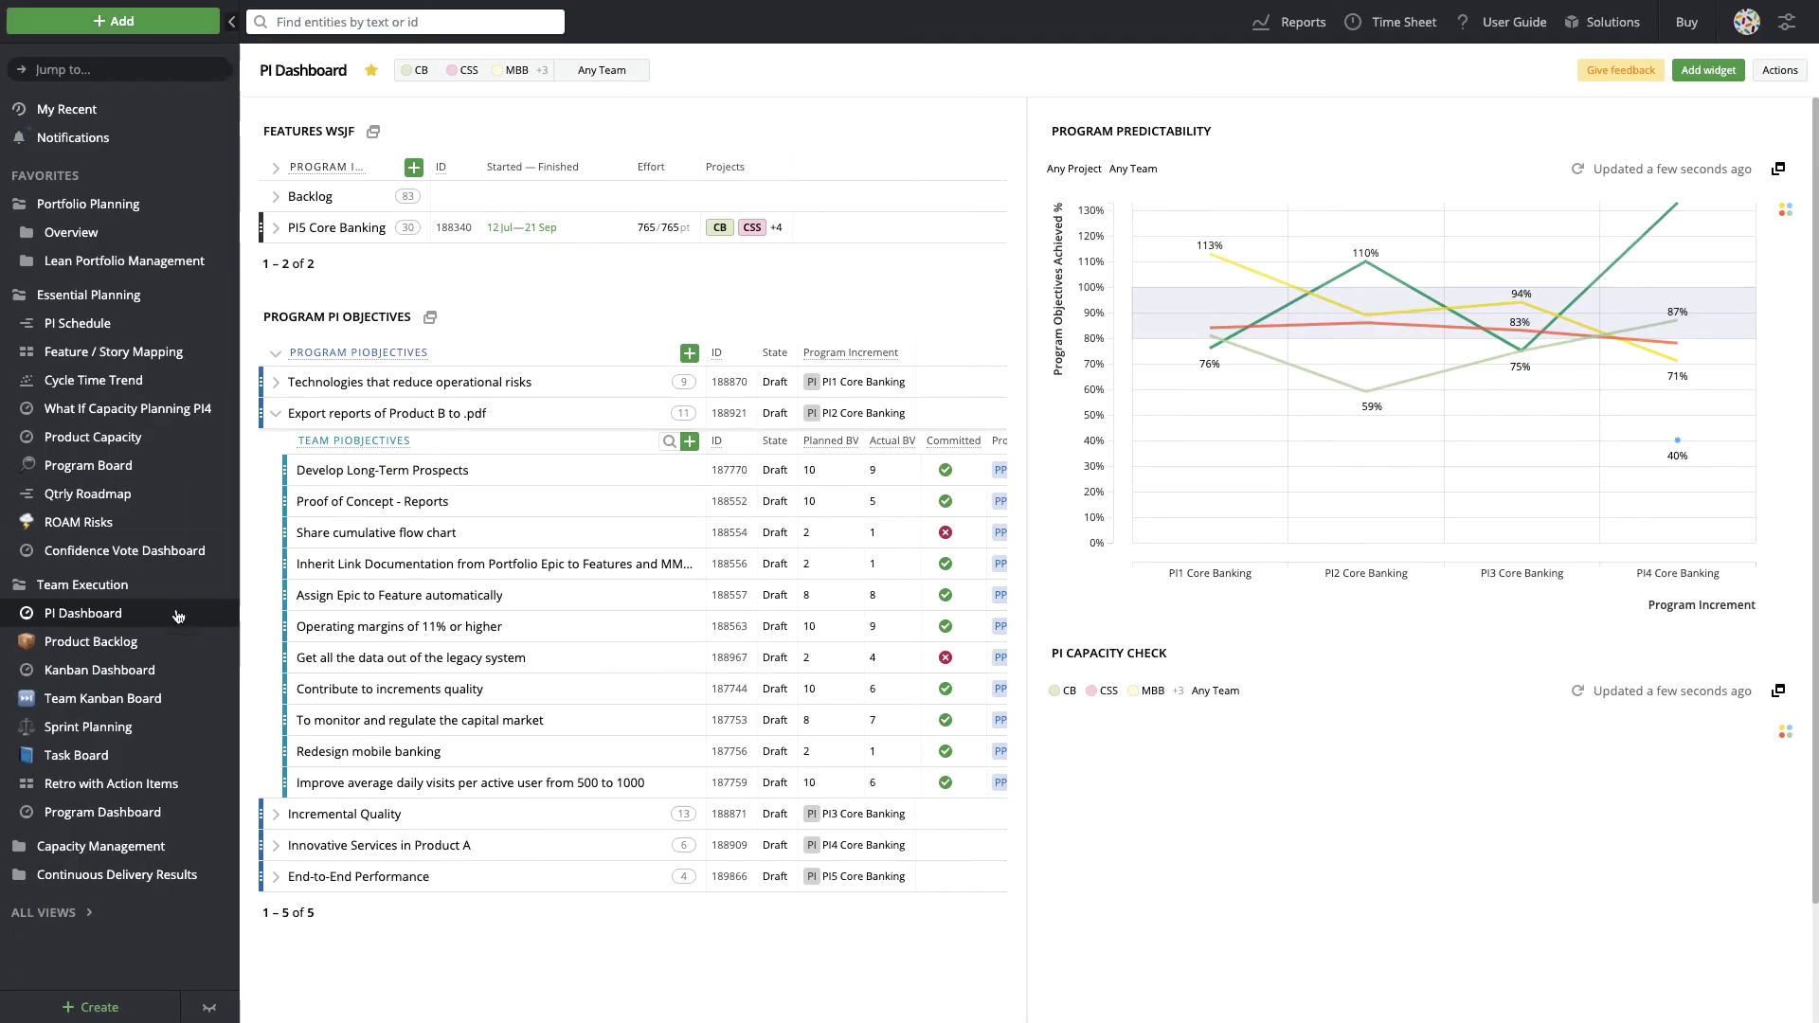
View the Kanban Dashboard and the Team Kanban Board under Team Execution.
click(92, 673)
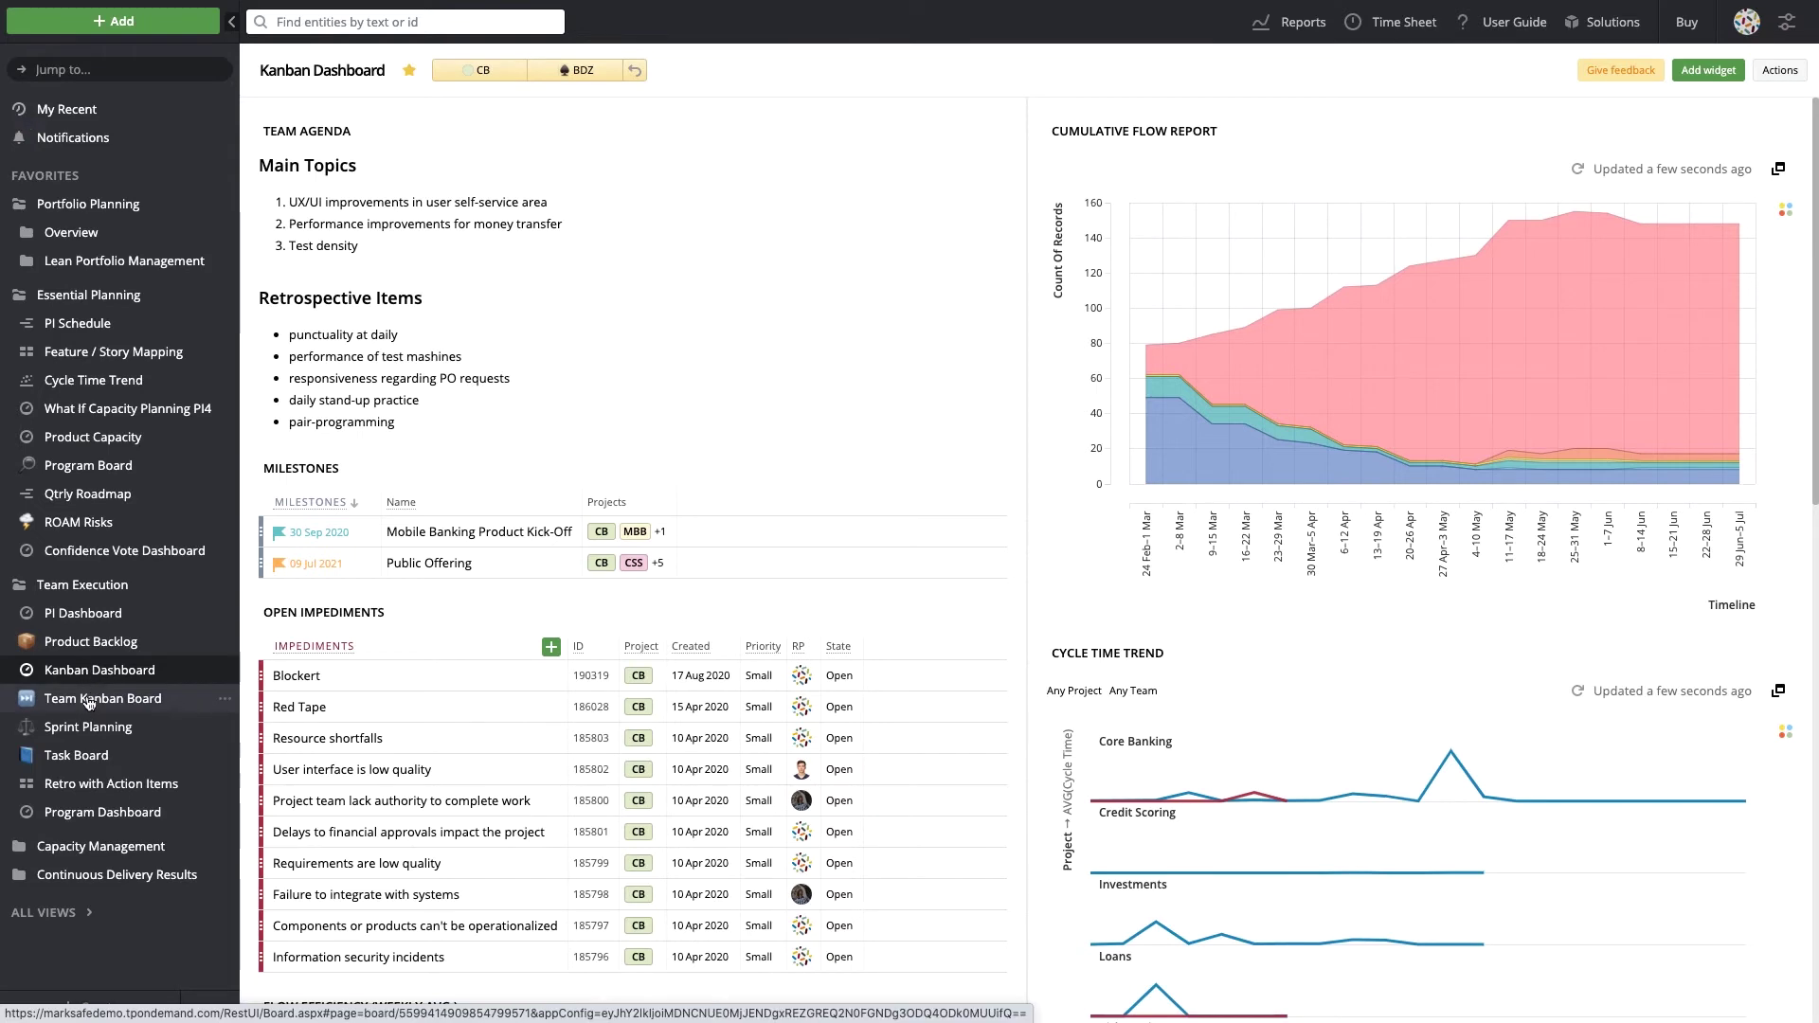
click(88, 700)
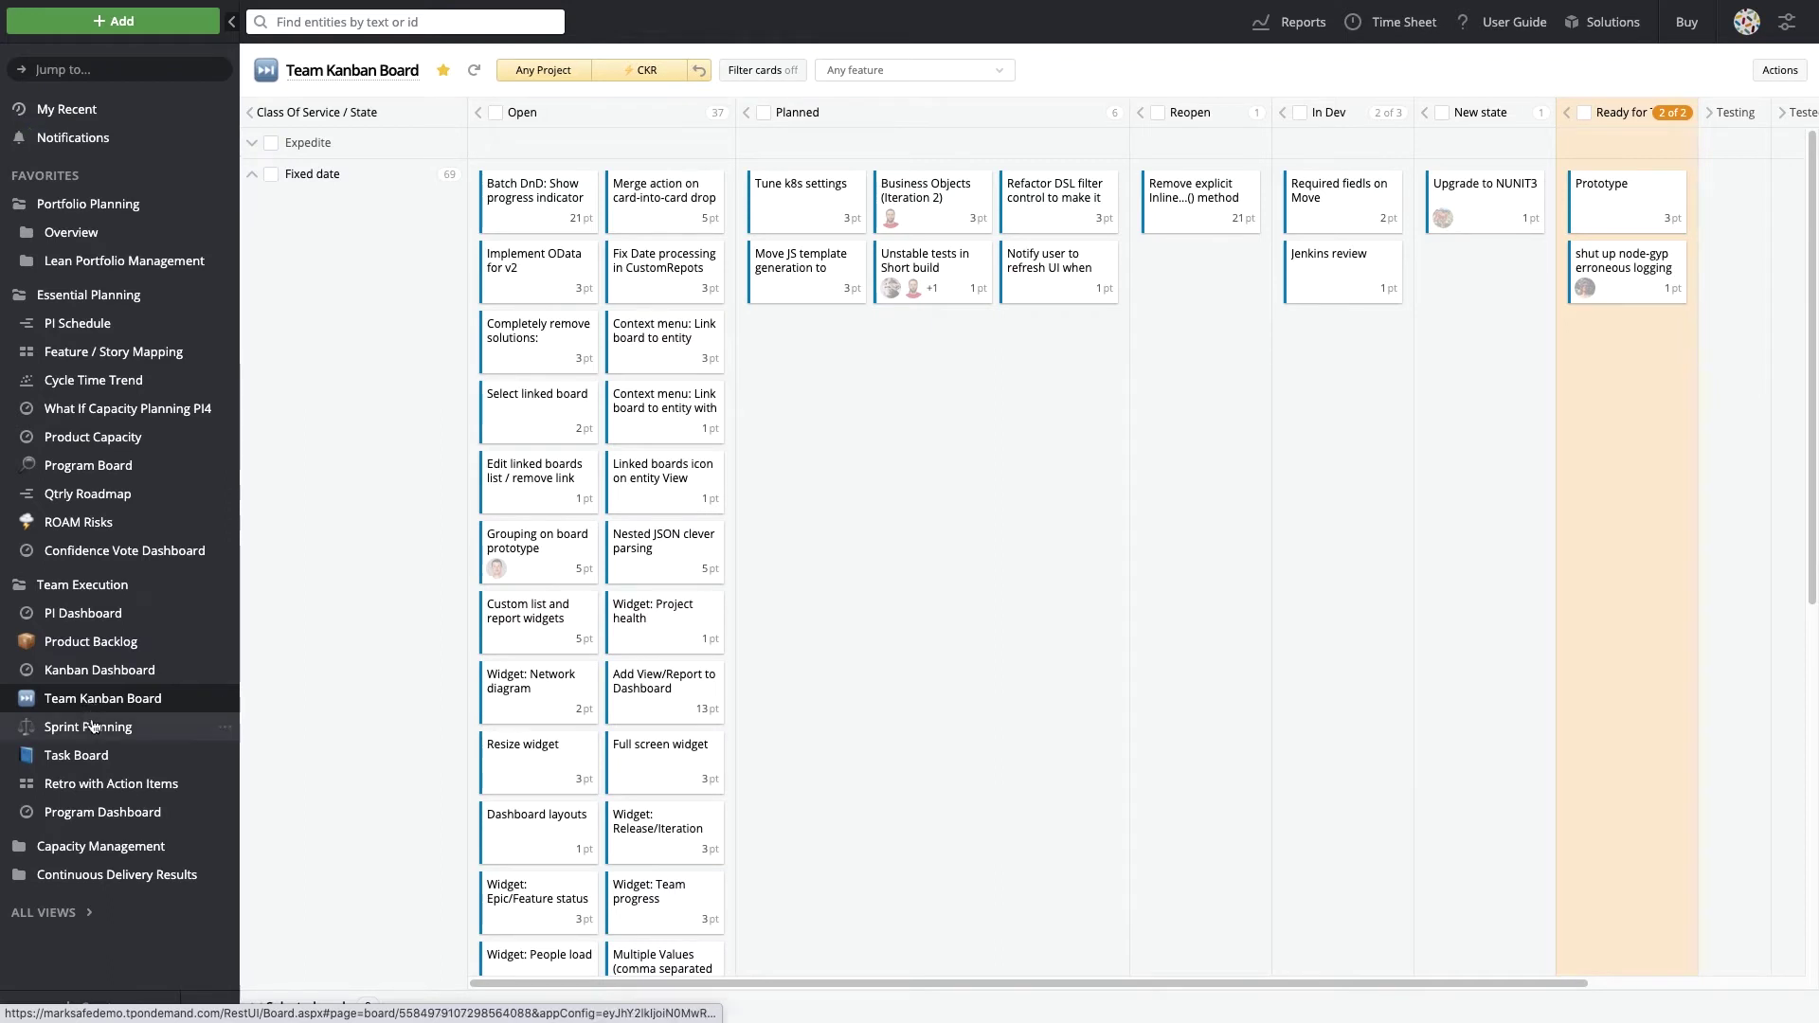
Collapse Essential Planning, open Sprint Planning and bring up bulk editing for the first three Banker's Dozen cards without a team iteration.
click(90, 295)
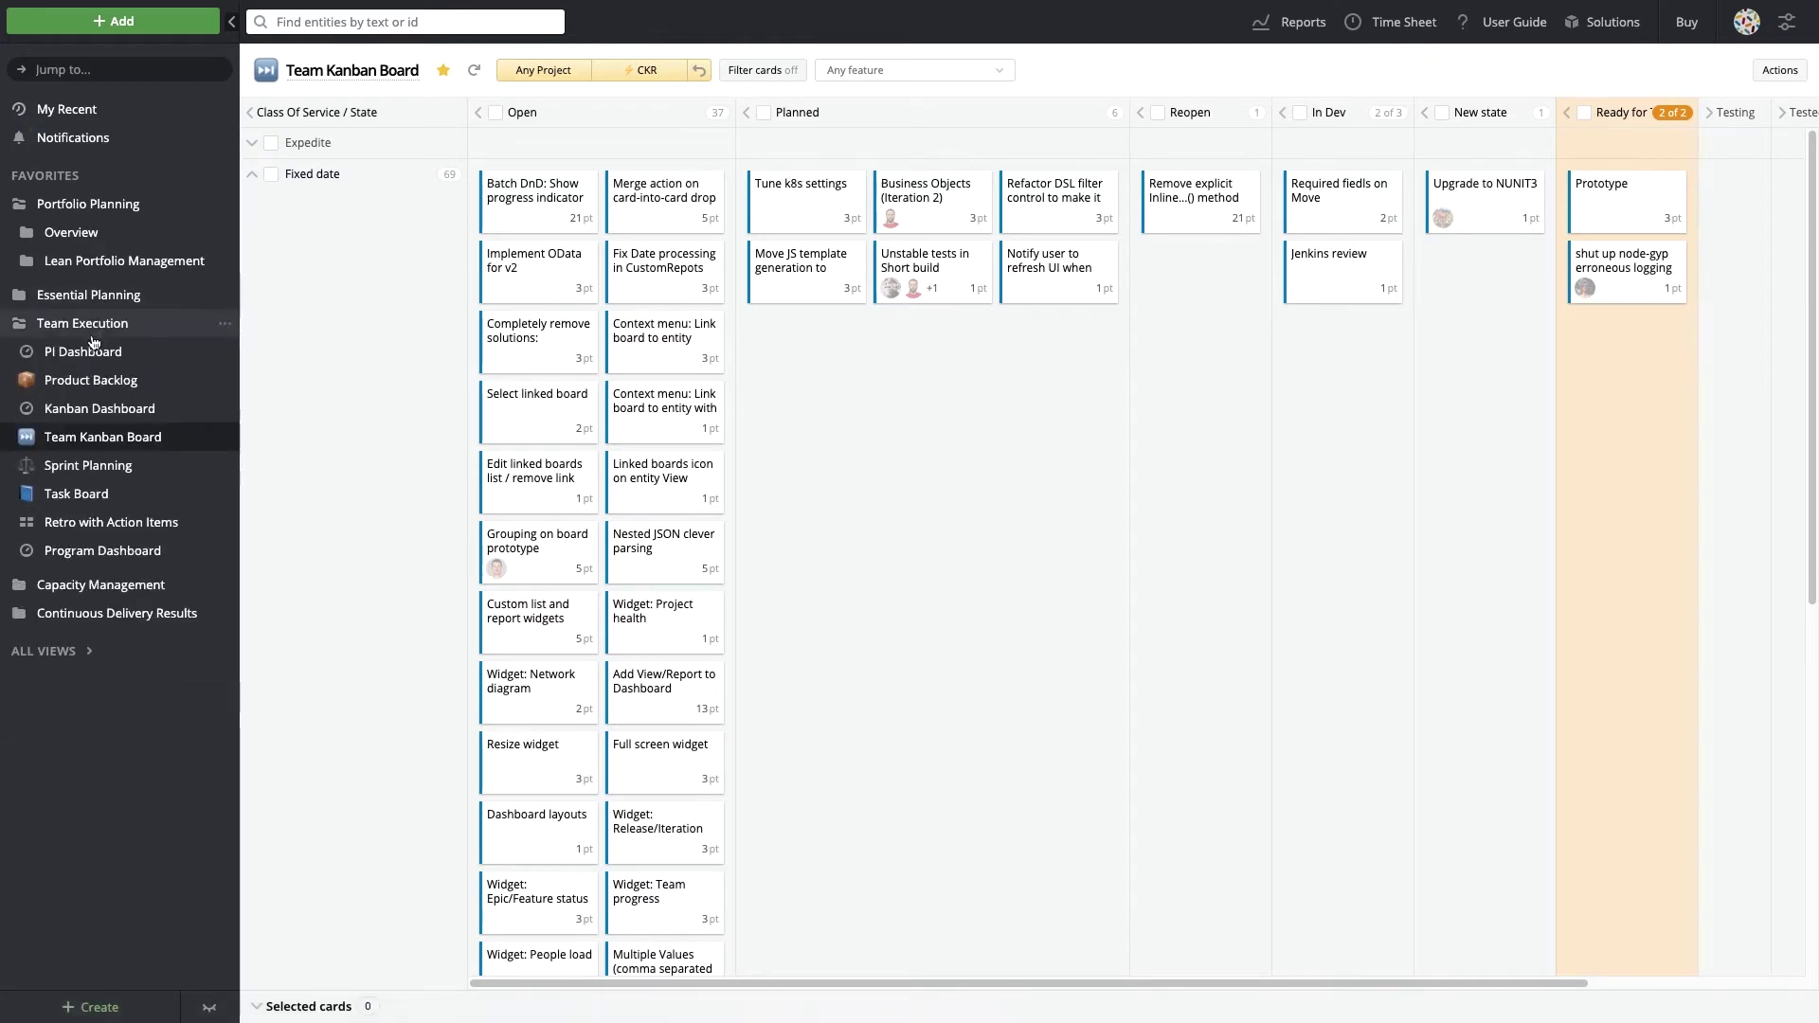
click(90, 465)
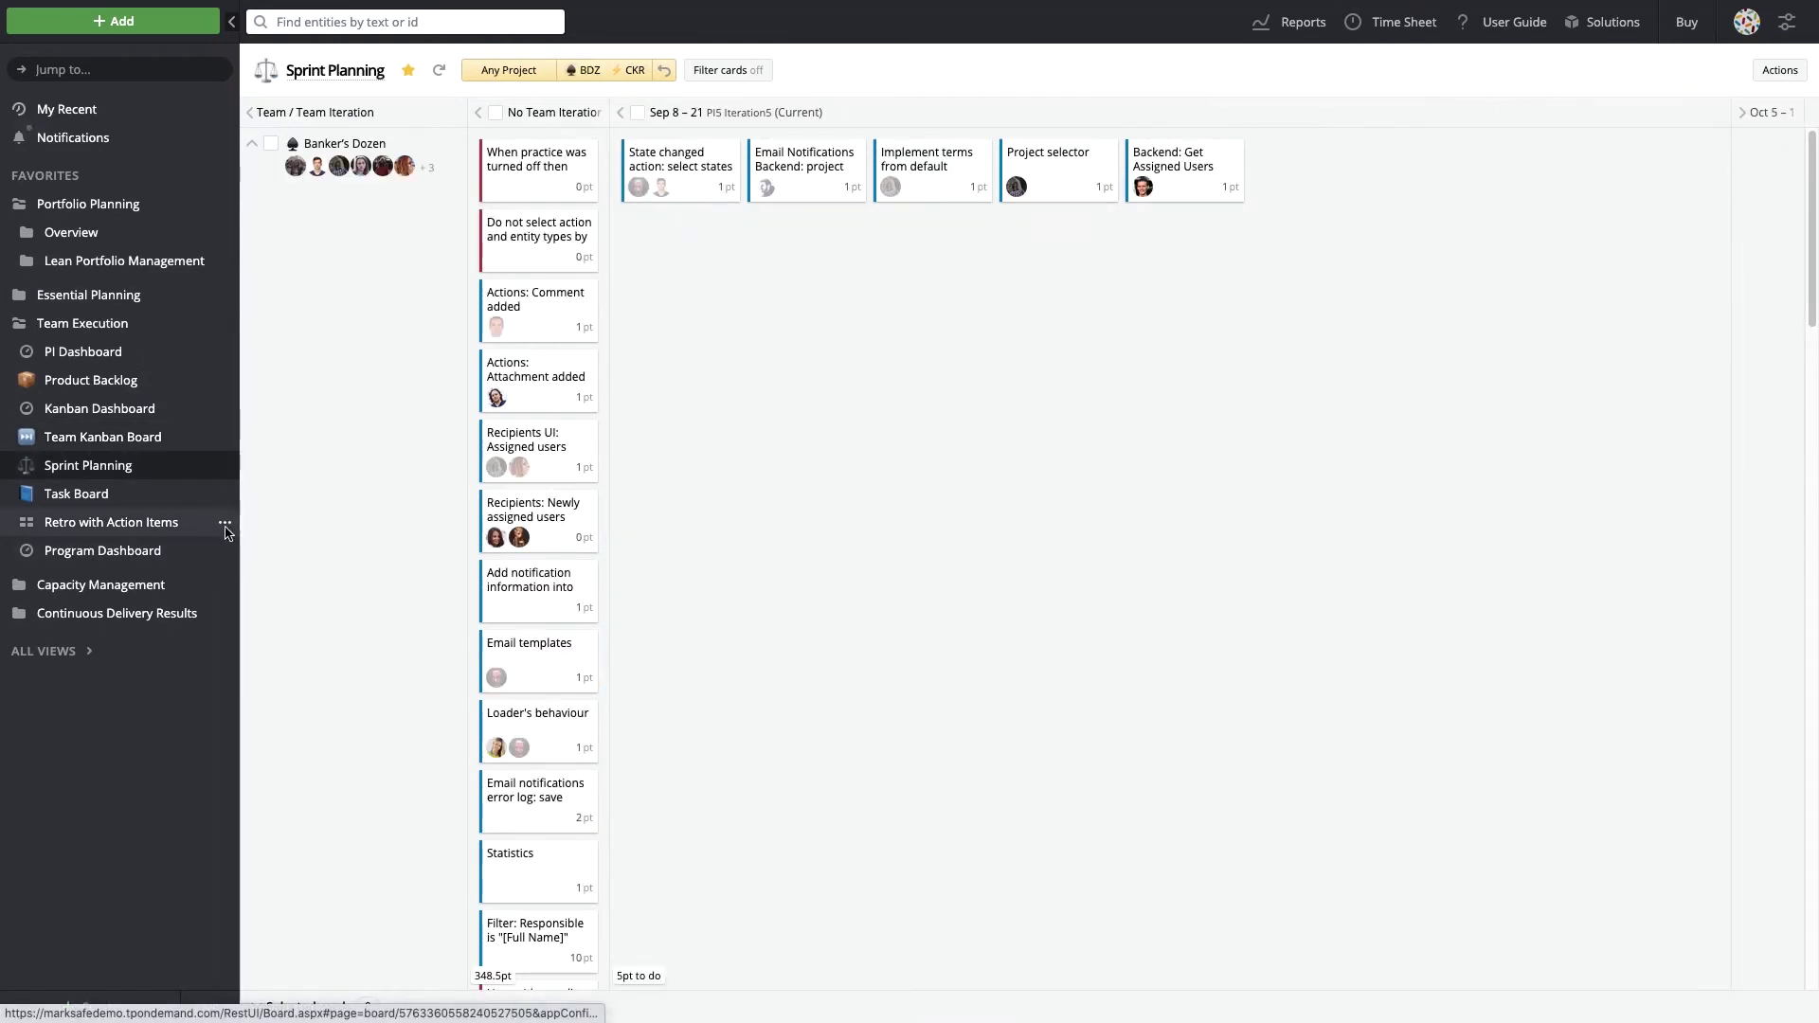
click(550, 191)
mouse_move(566, 212)
mouse_down()
mouse_move(812, 293)
mouse_move(550, 199)
mouse_up()
click(547, 188)
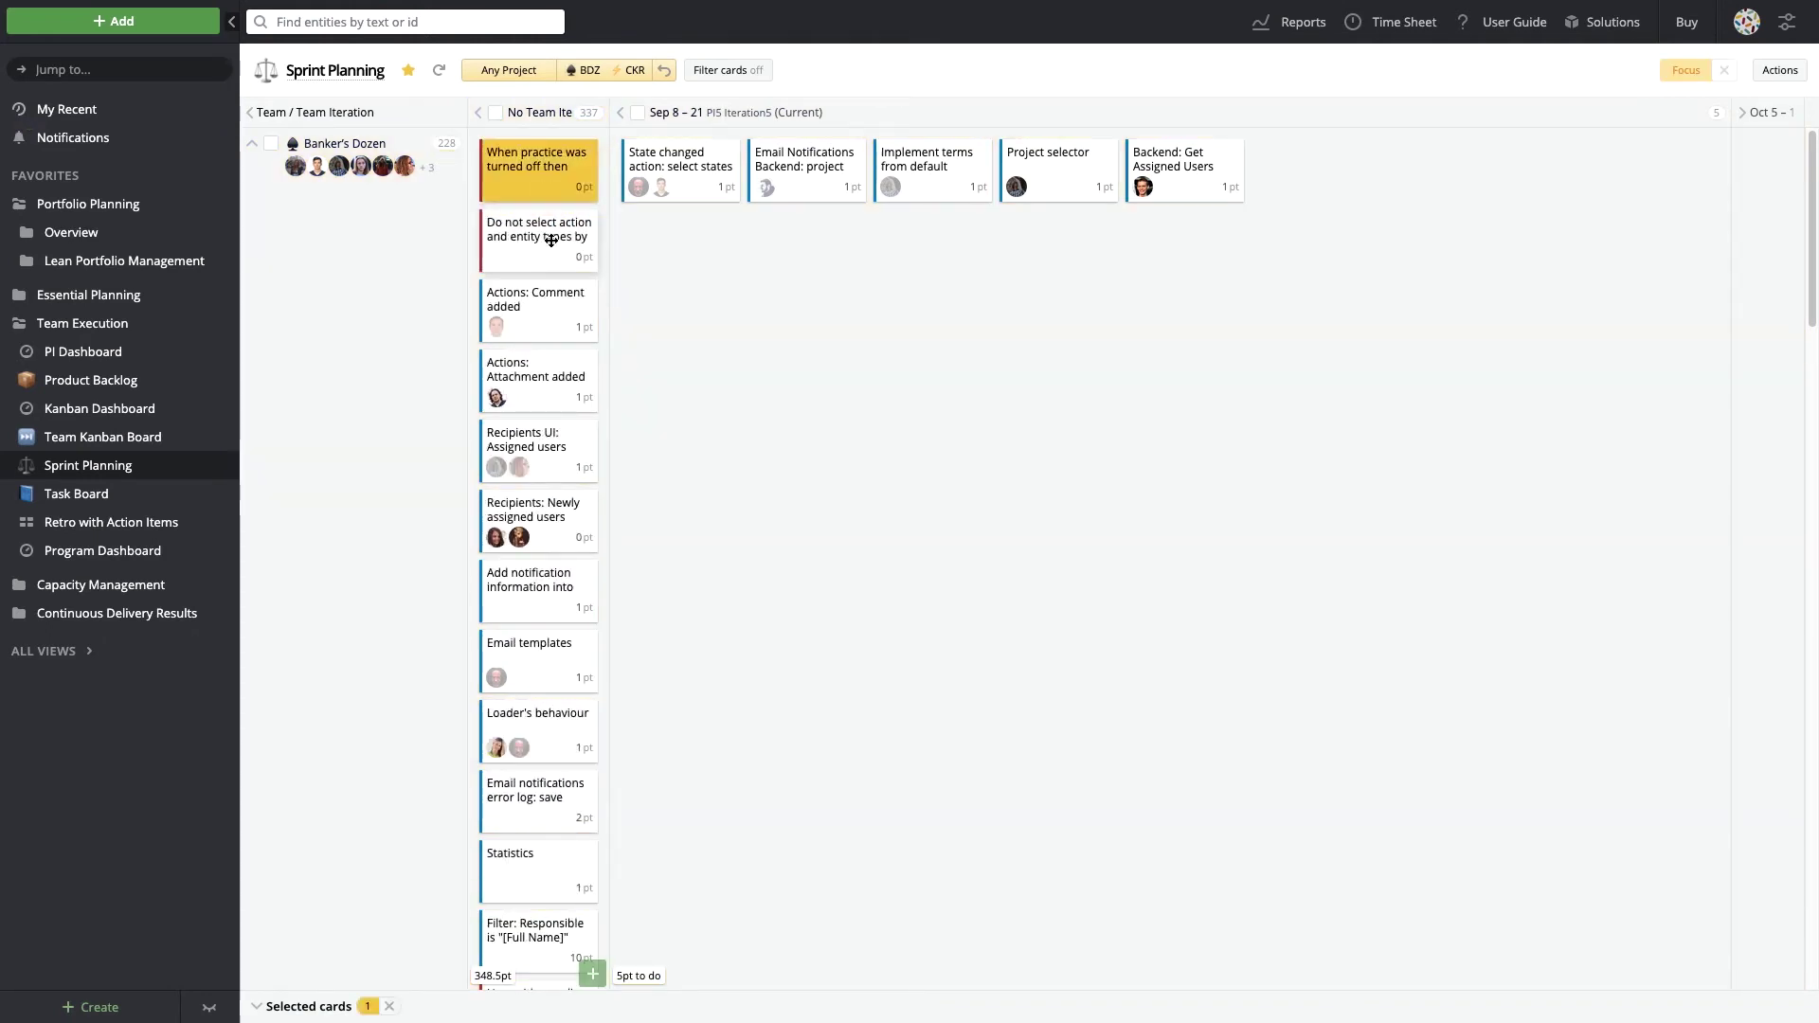
ctrl+click(540, 239)
ctrl+click(550, 305)
click(1692, 966)
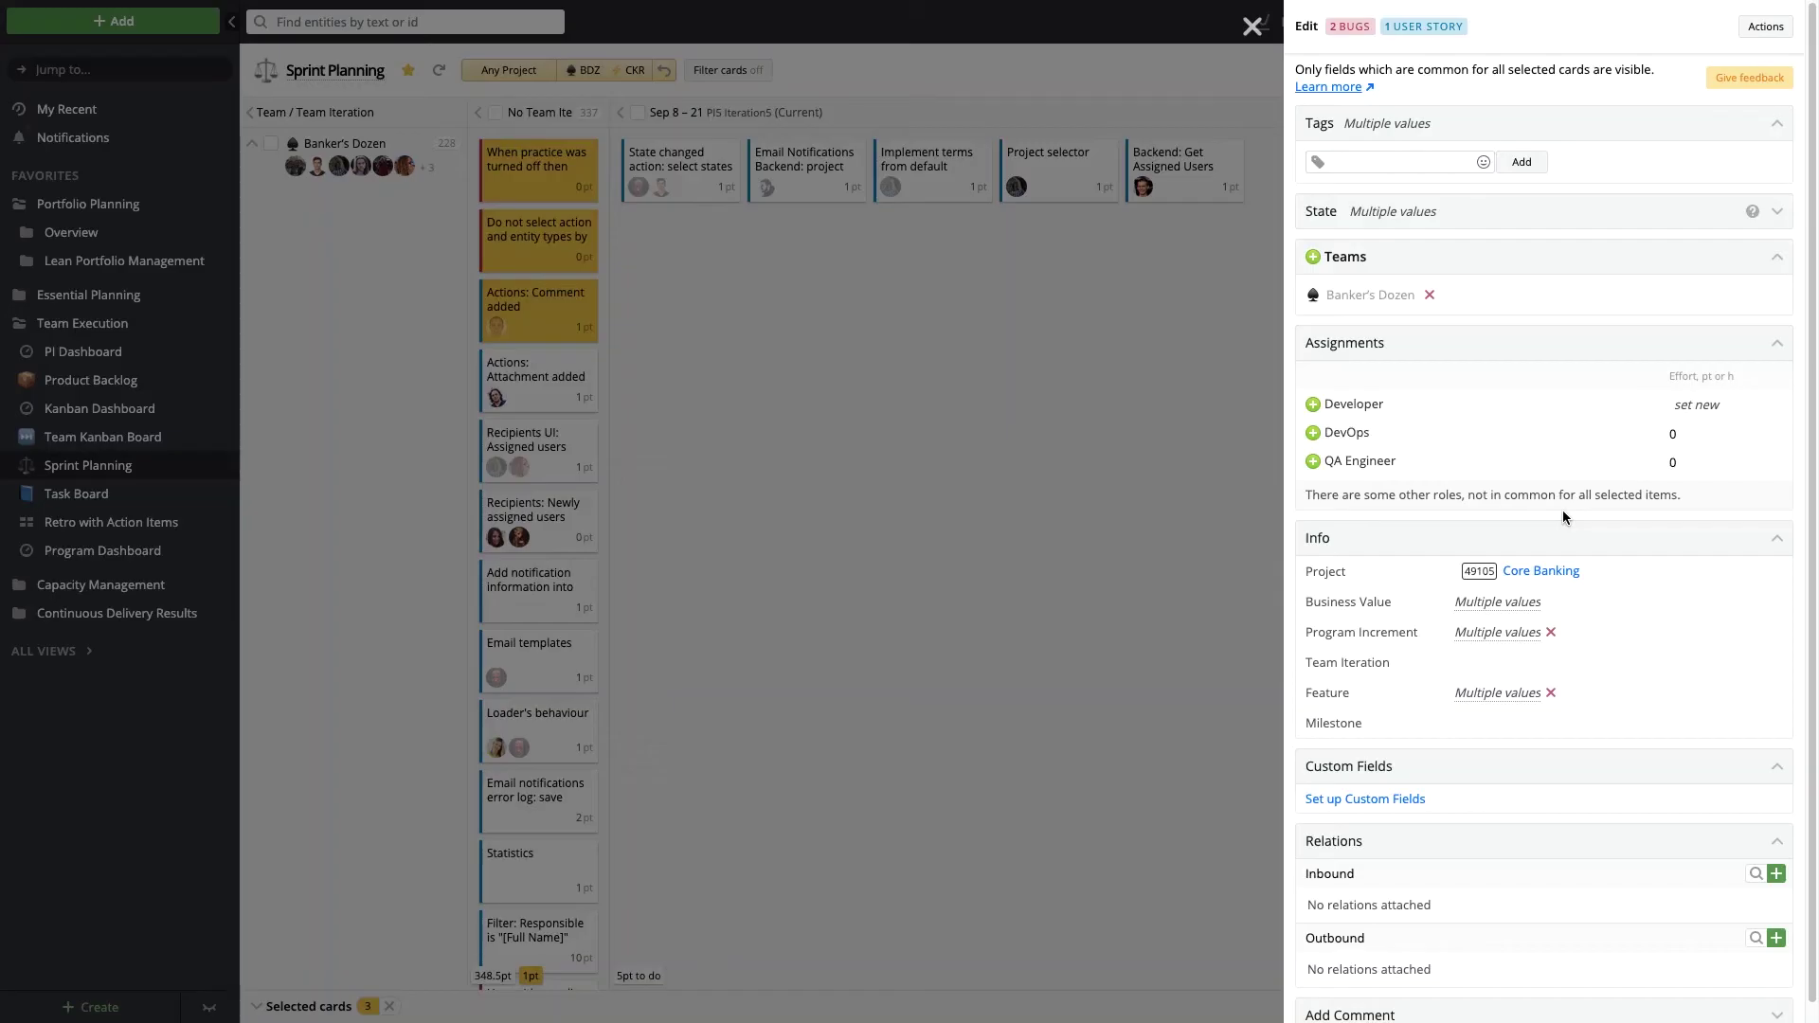
Show the Team Iteration choices for the three selected cards, then leave bulk editing without assigning one and clear the selection.
click(1561, 667)
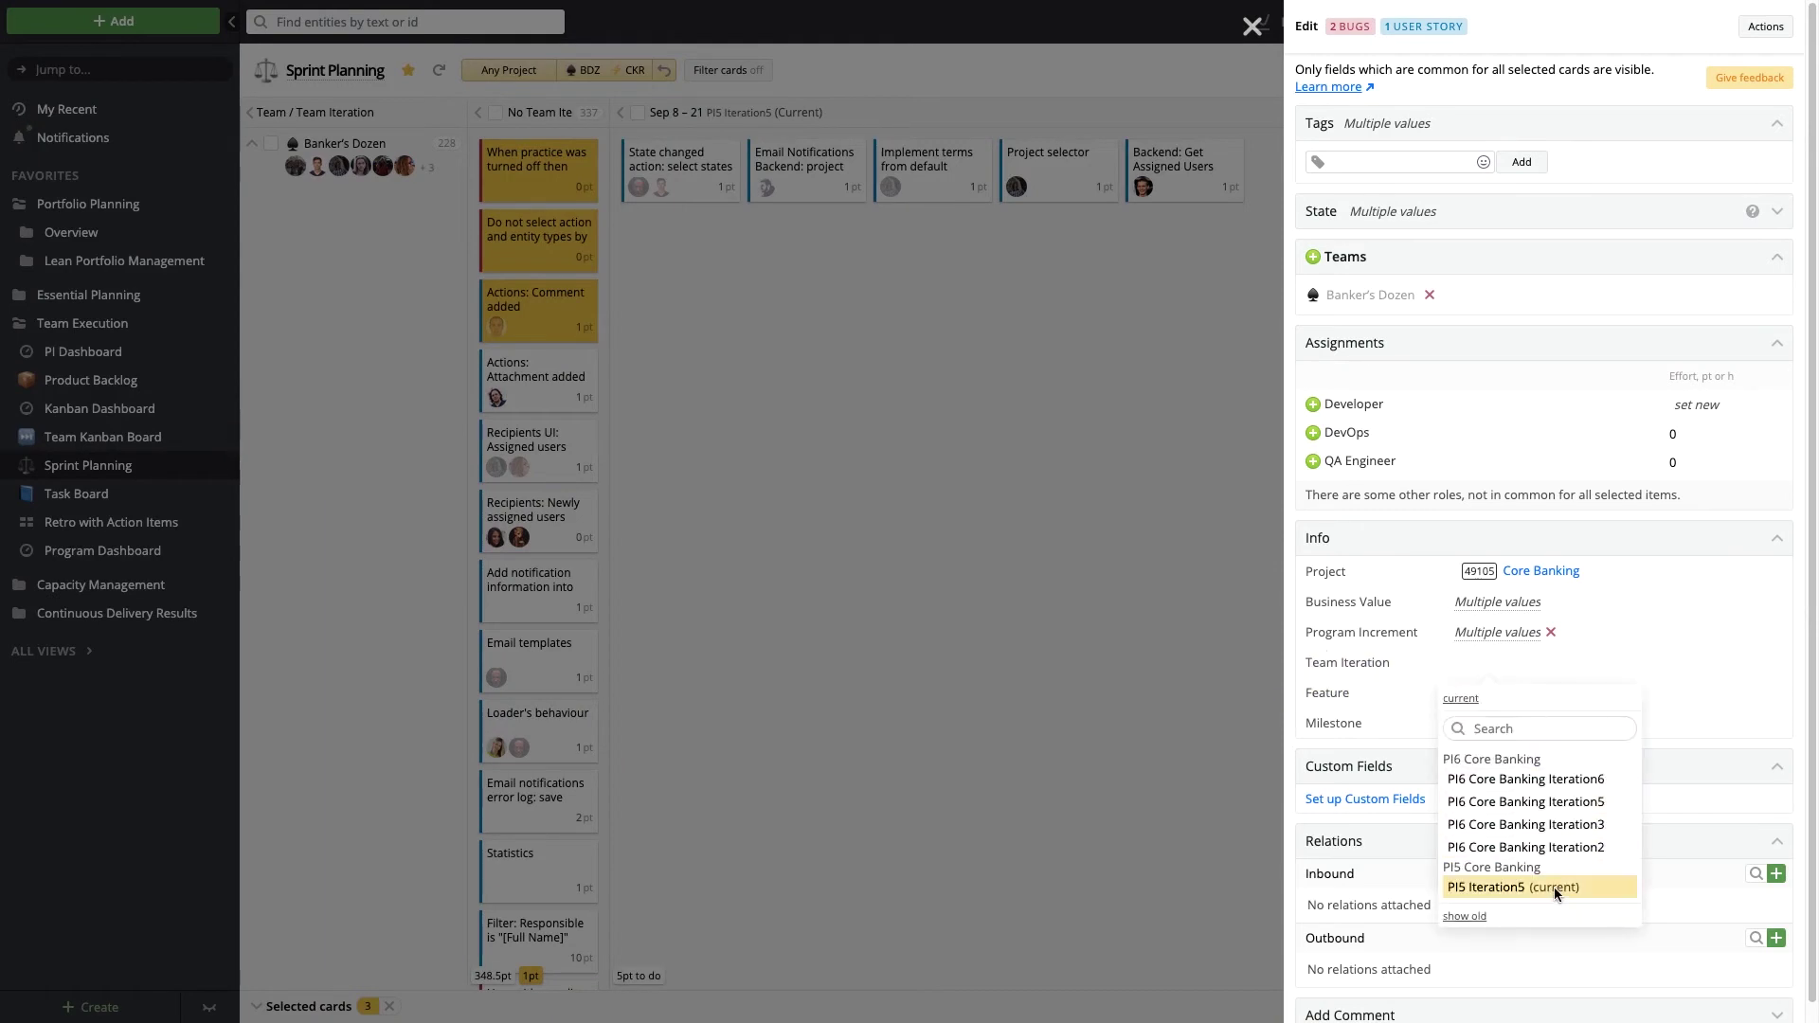
click(1029, 497)
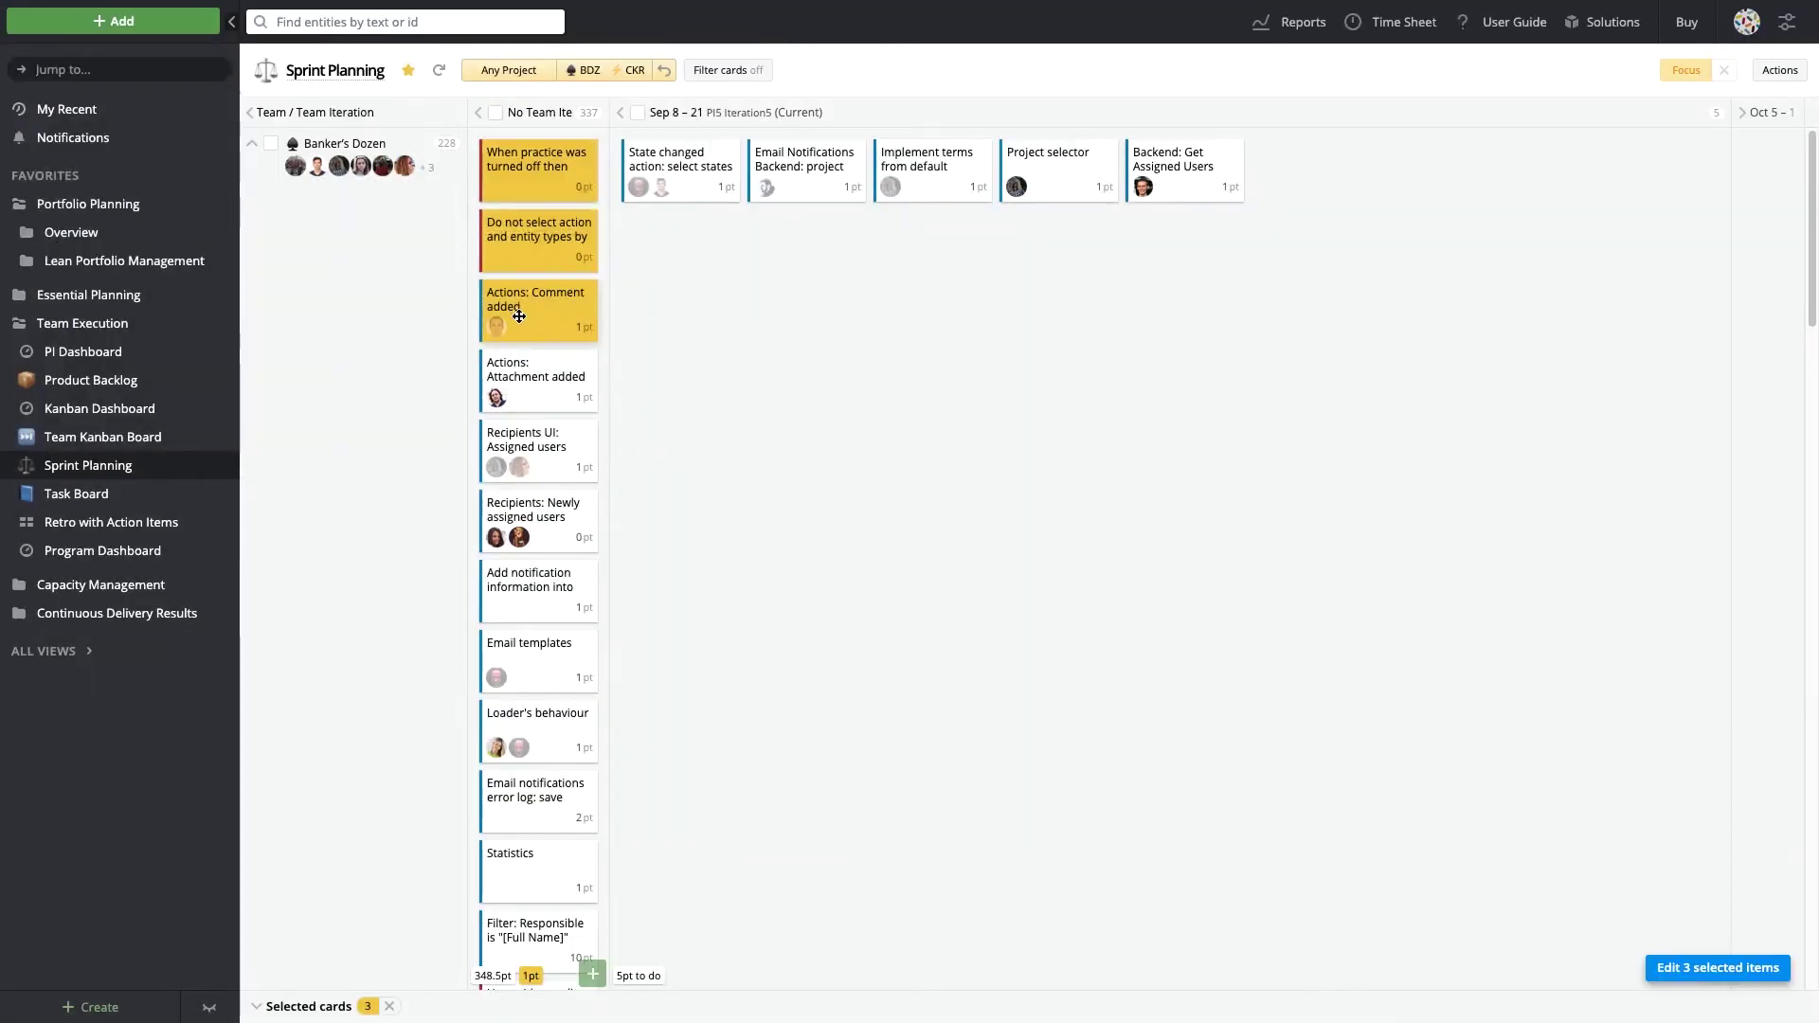
mouse_move(519, 316)
mouse_down()
mouse_move(1017, 299)
mouse_move(949, 283)
mouse_move(500, 332)
mouse_up()
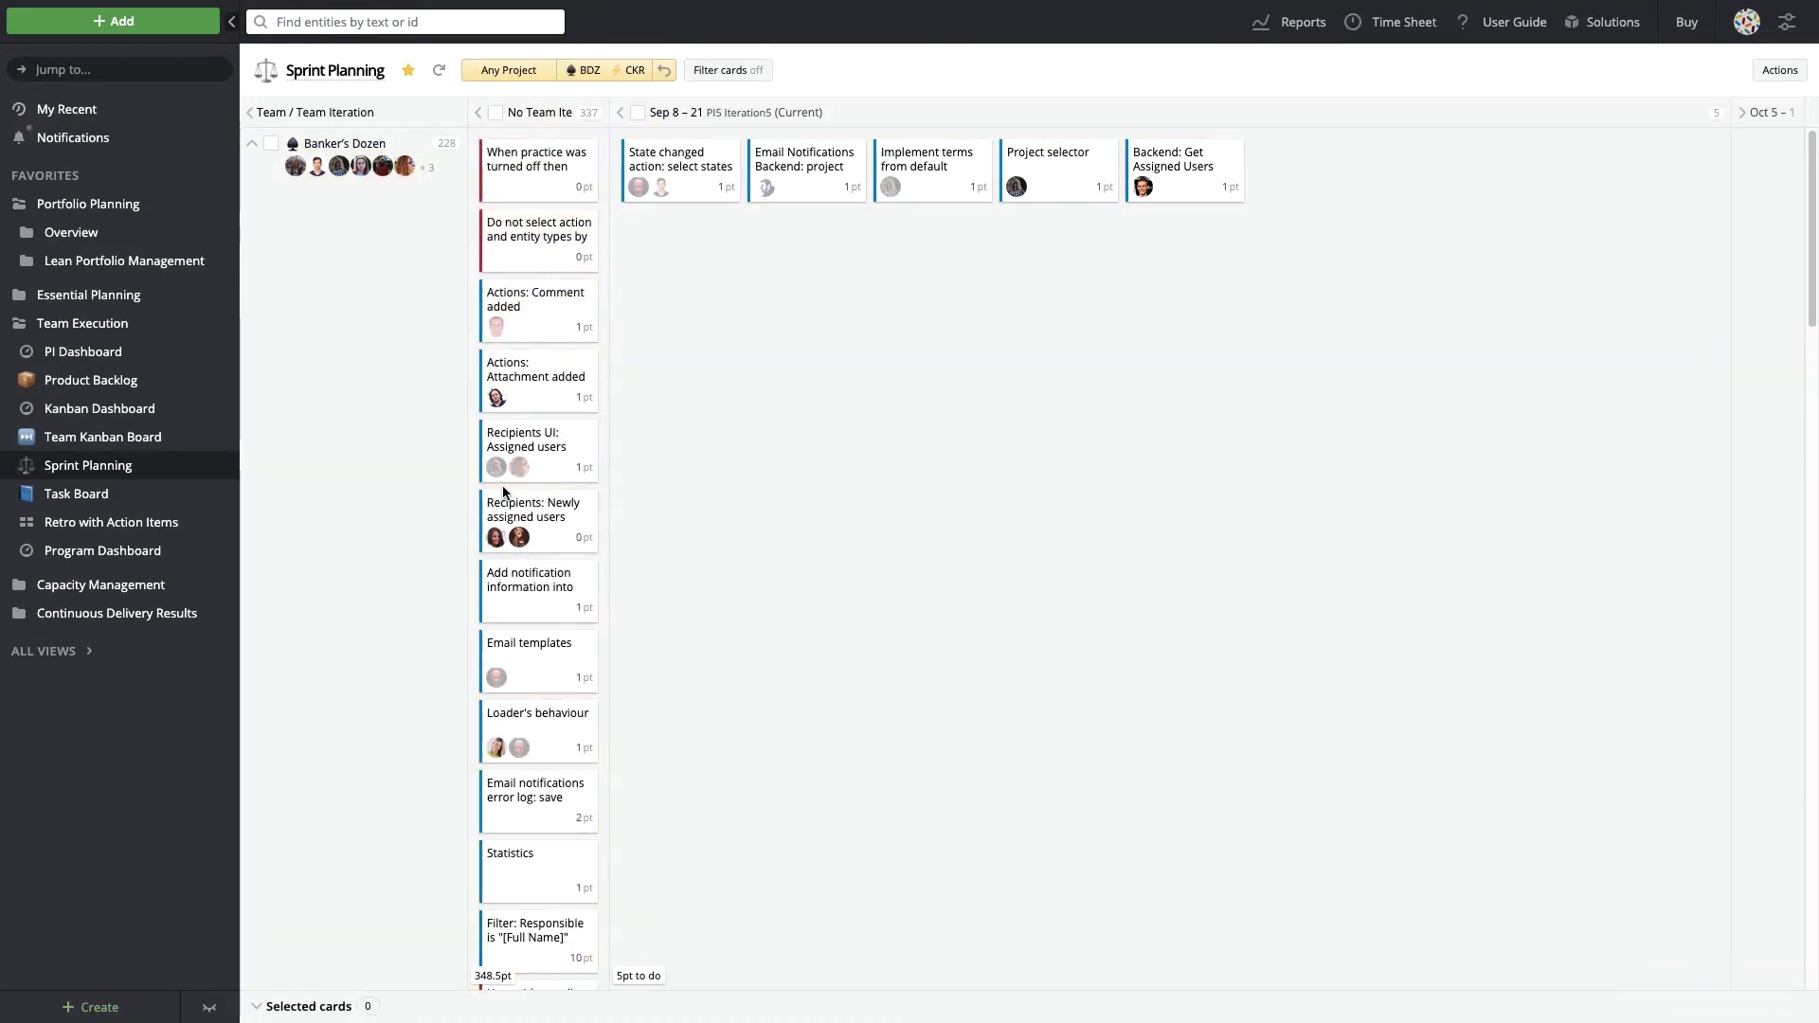
Open the Task Board and move Admin User's [Searcher] Add Team and Project Filter task from Open to Planned.
click(85, 493)
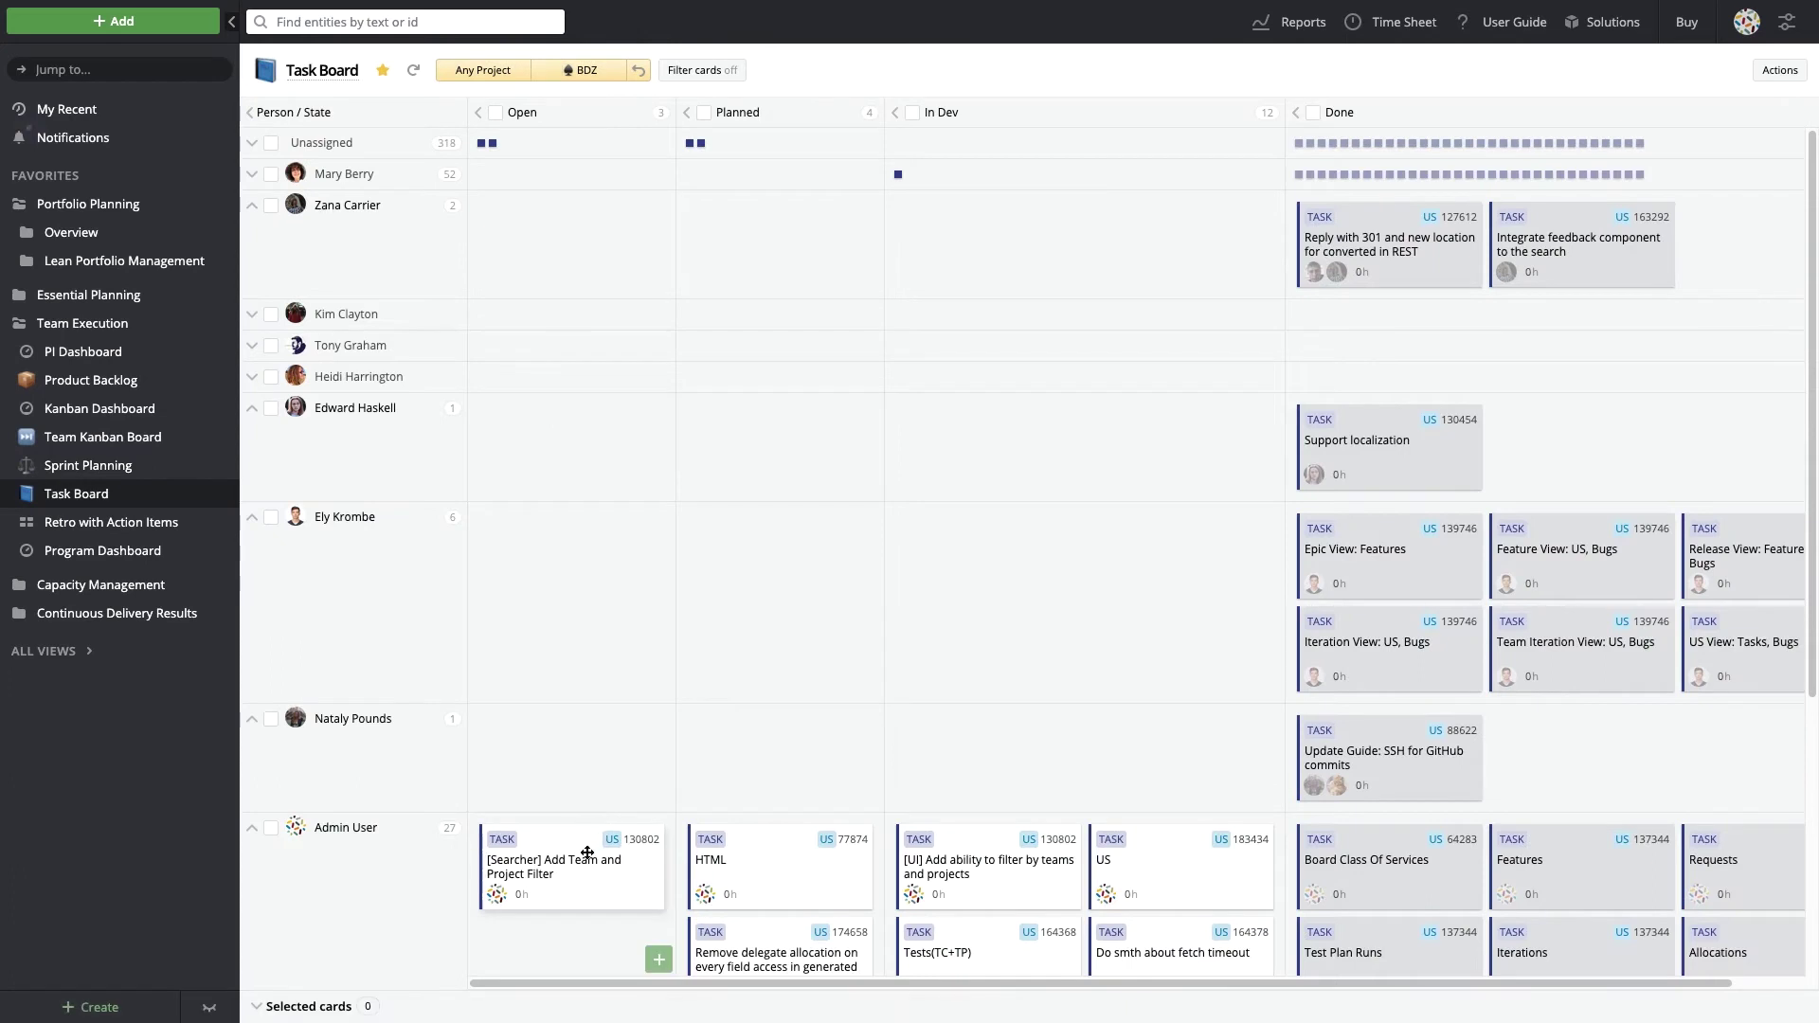
drag(588, 853, 771, 760)
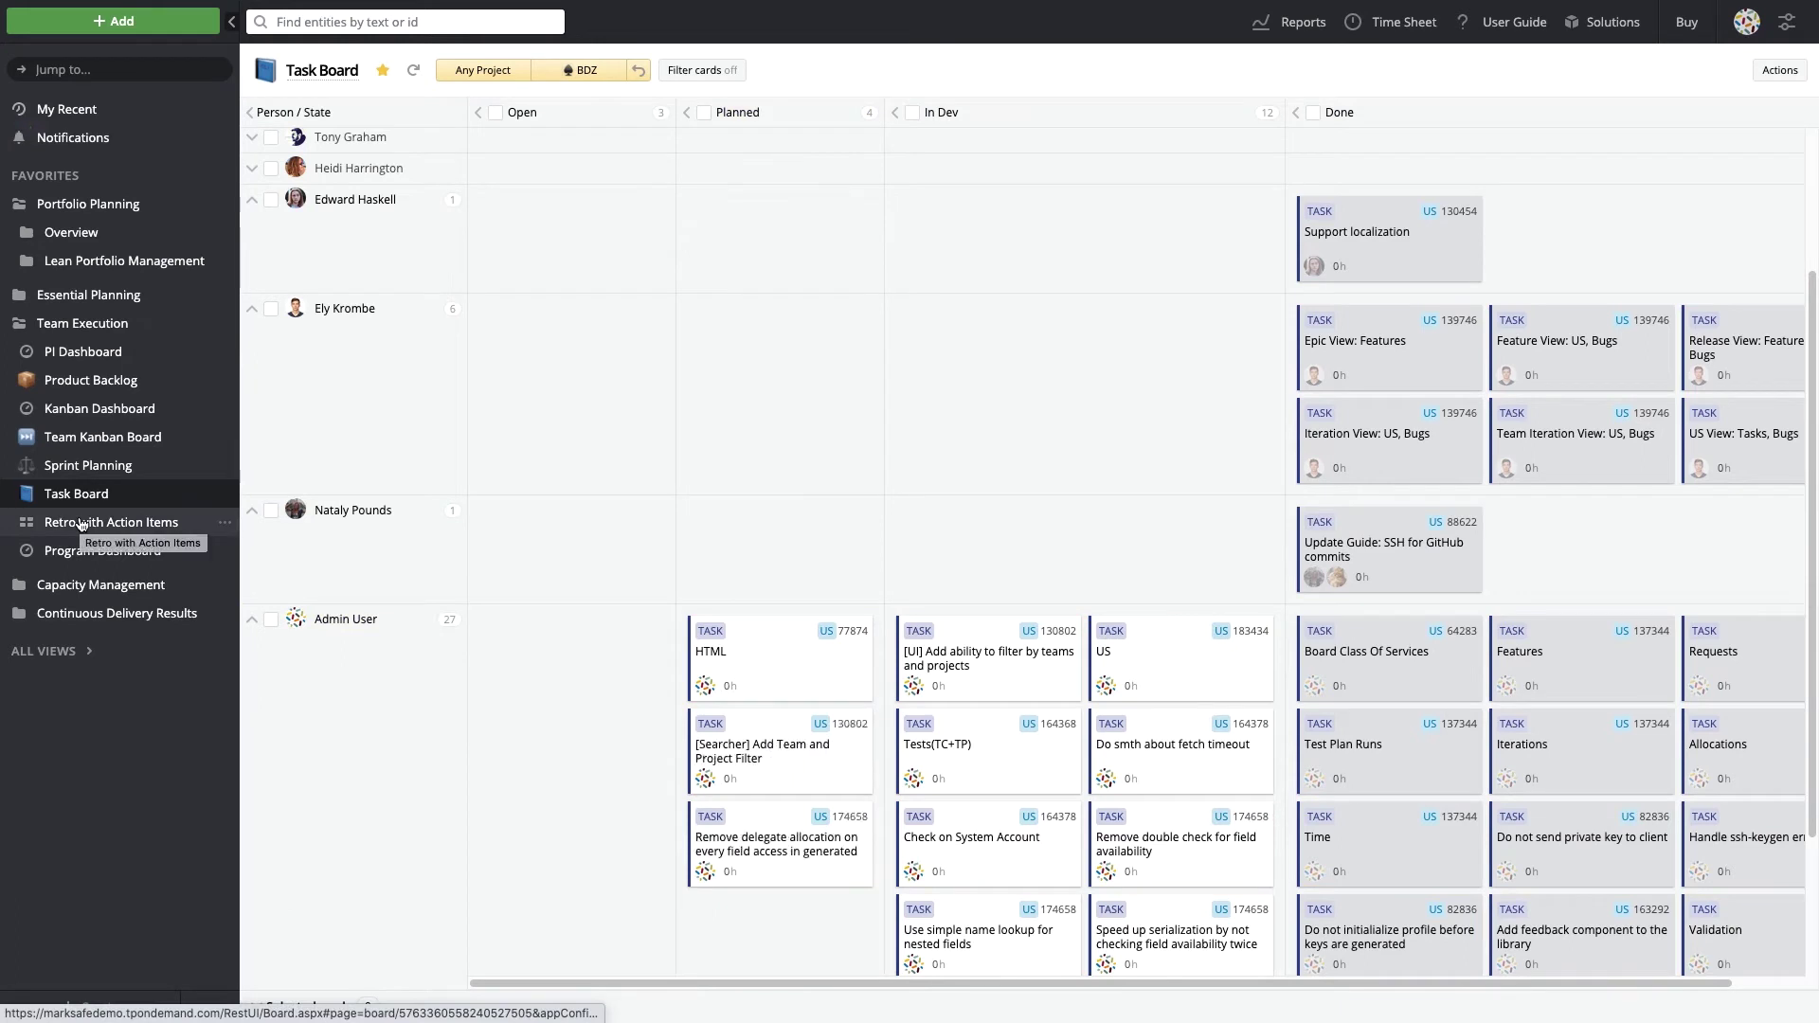
Open Retro with Action Items, bring up the new Feedback form for the Worked Well column and dismiss it.
click(81, 524)
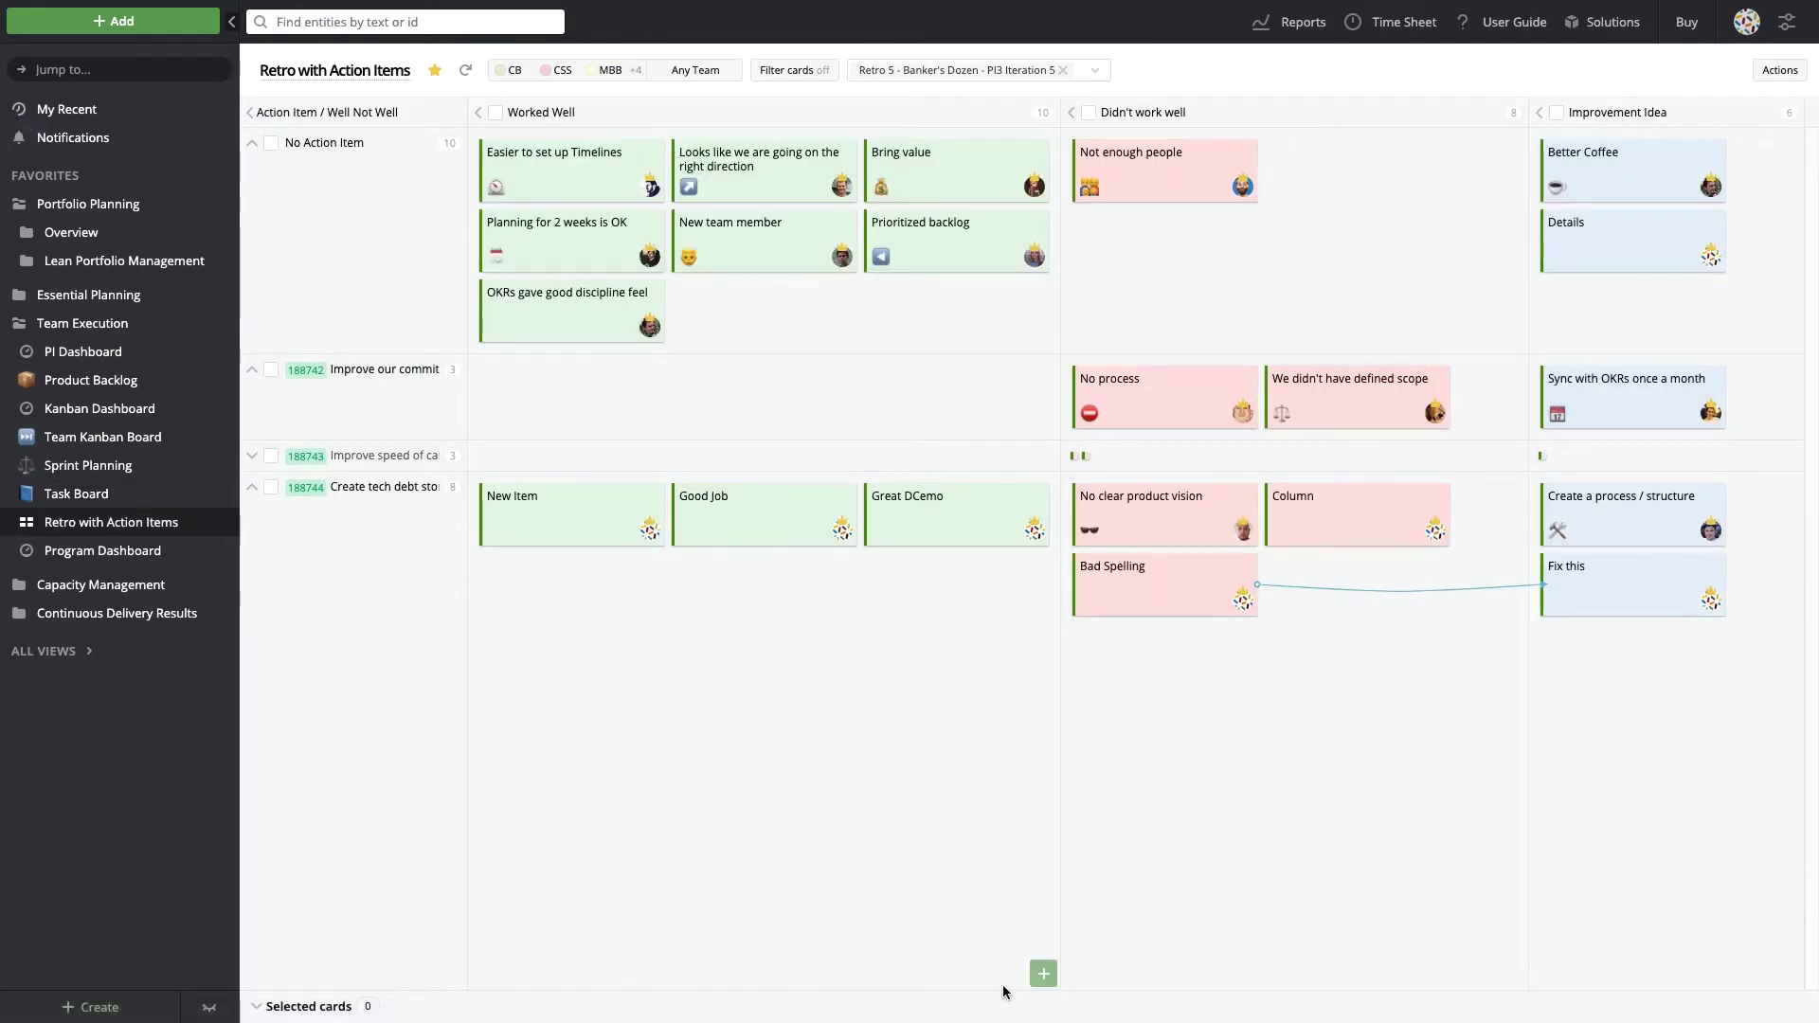
click(1043, 975)
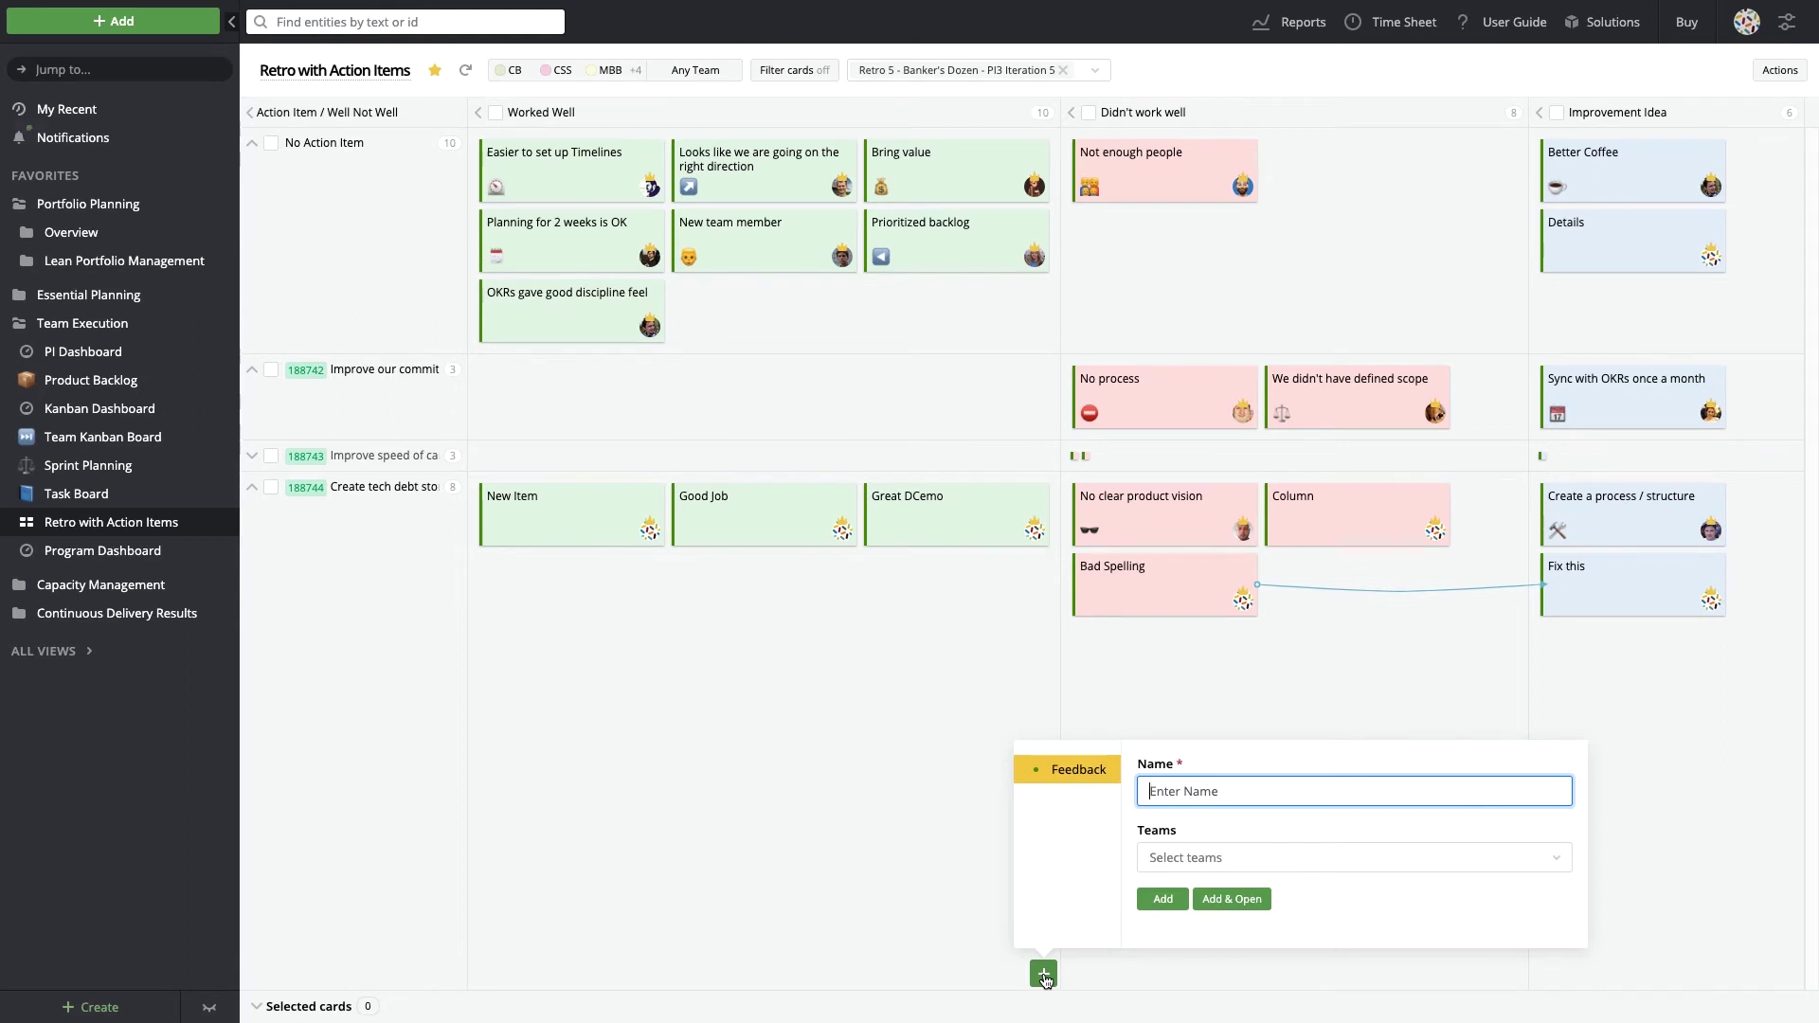
click(776, 837)
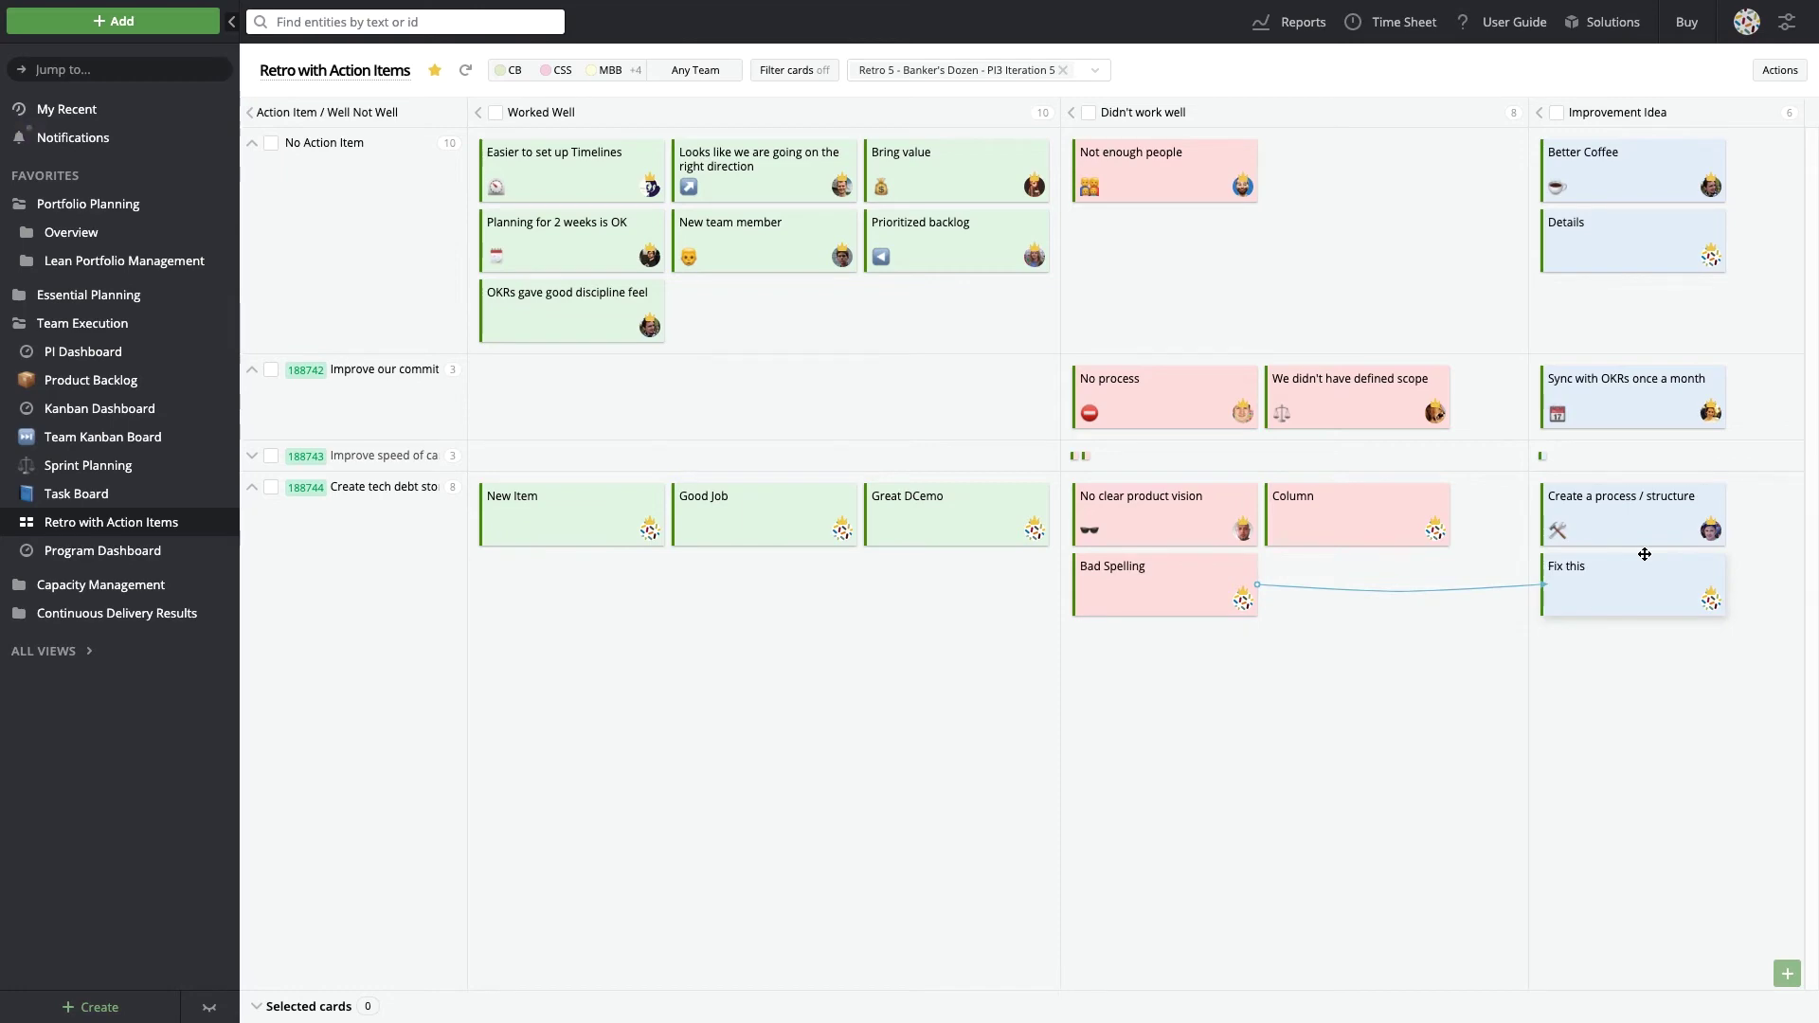
Open the Program Dashboard, enlarge the Progress Measure chart, isolate Effort Completed and close the chart.
click(76, 553)
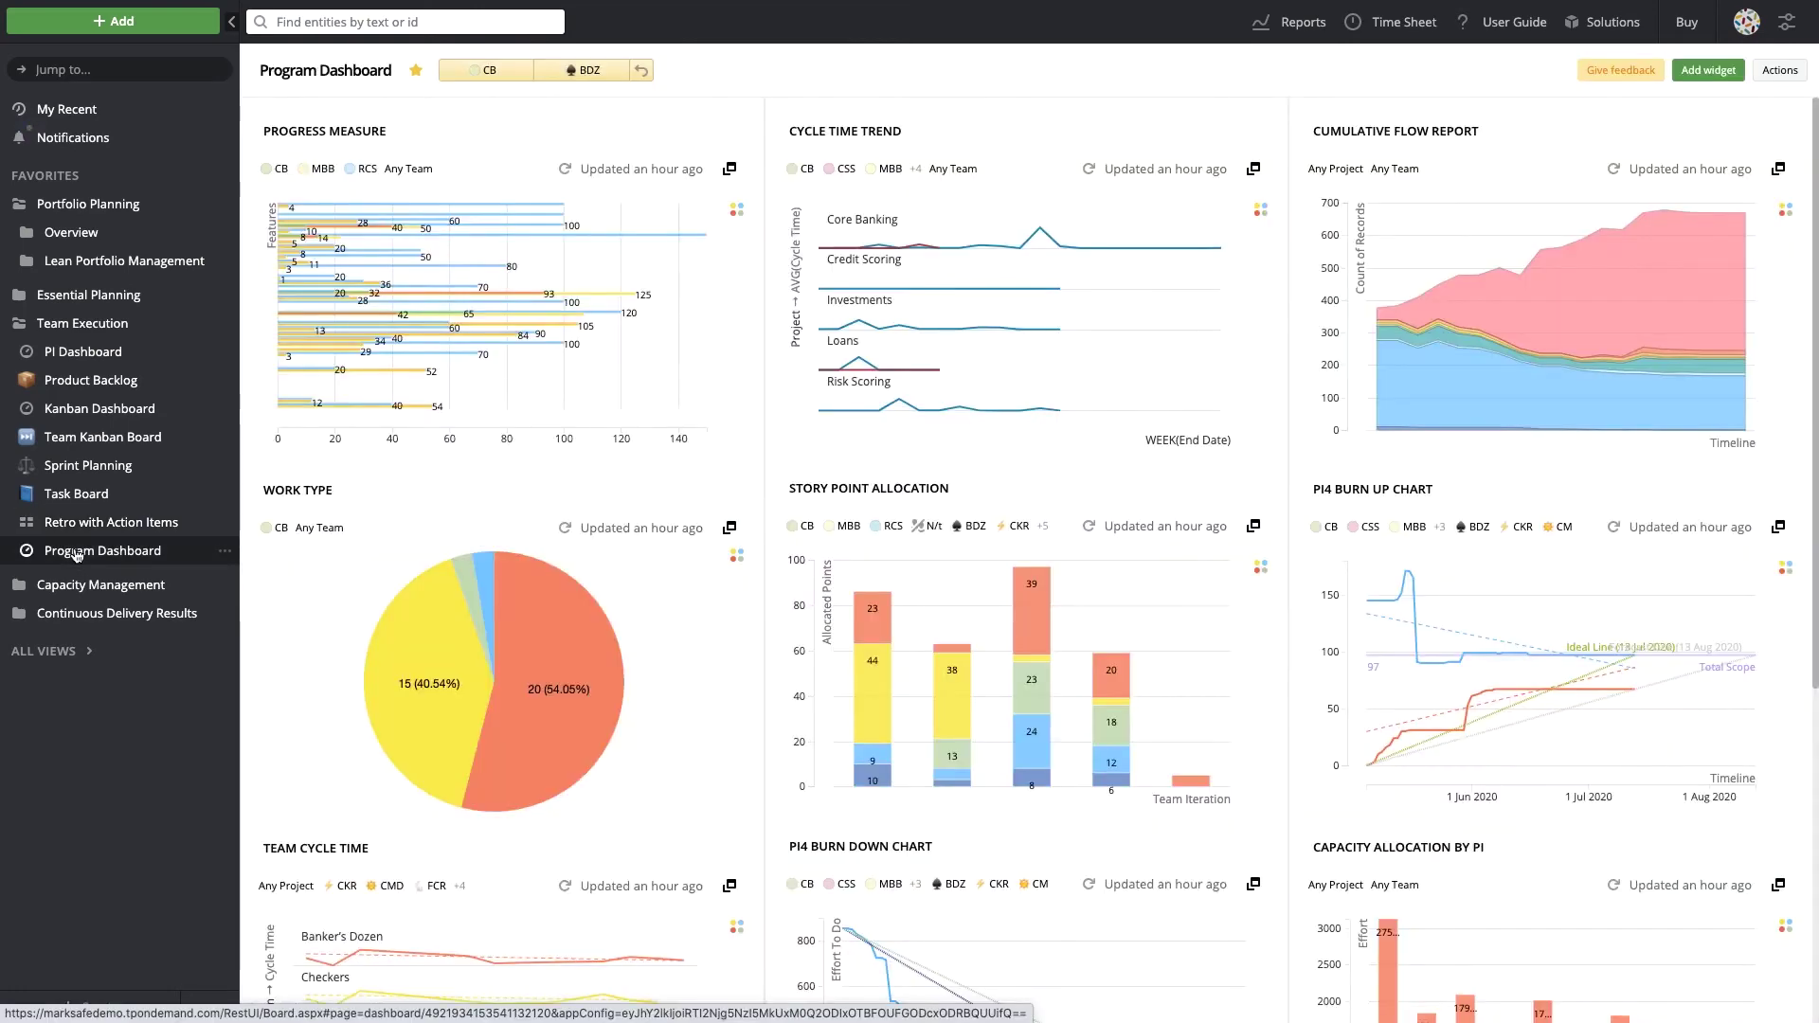
click(729, 169)
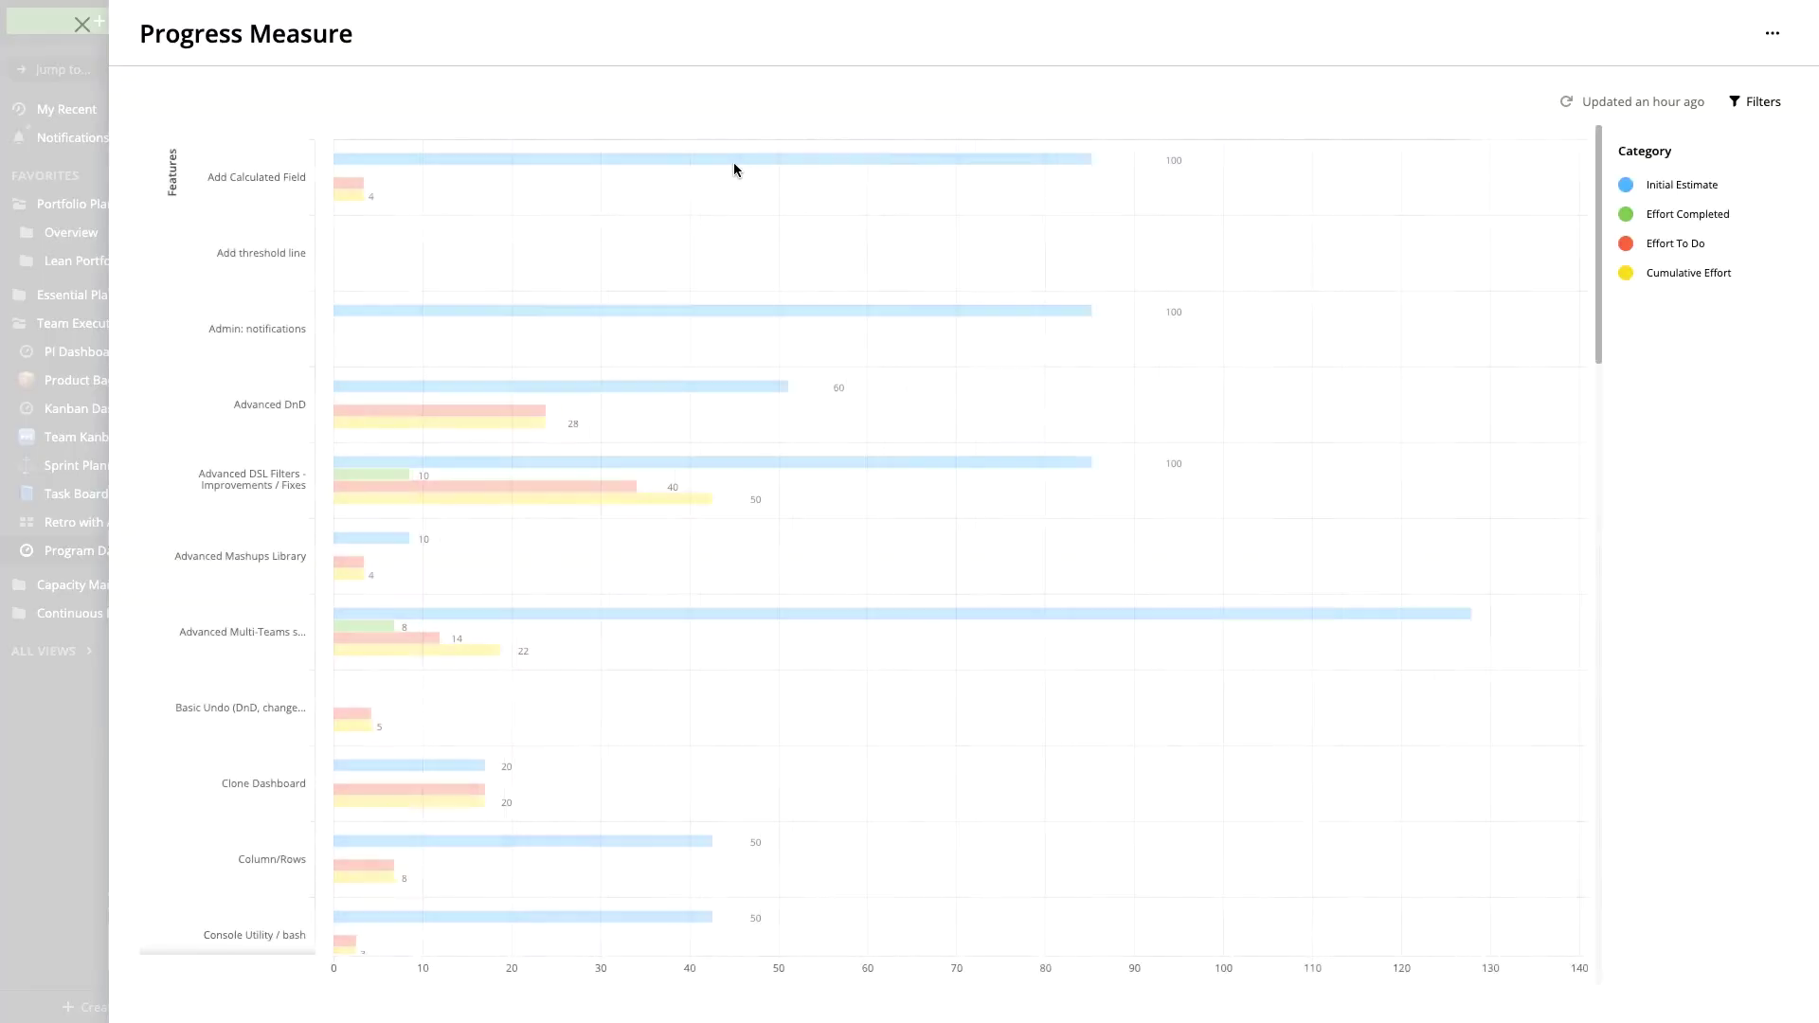
click(1654, 216)
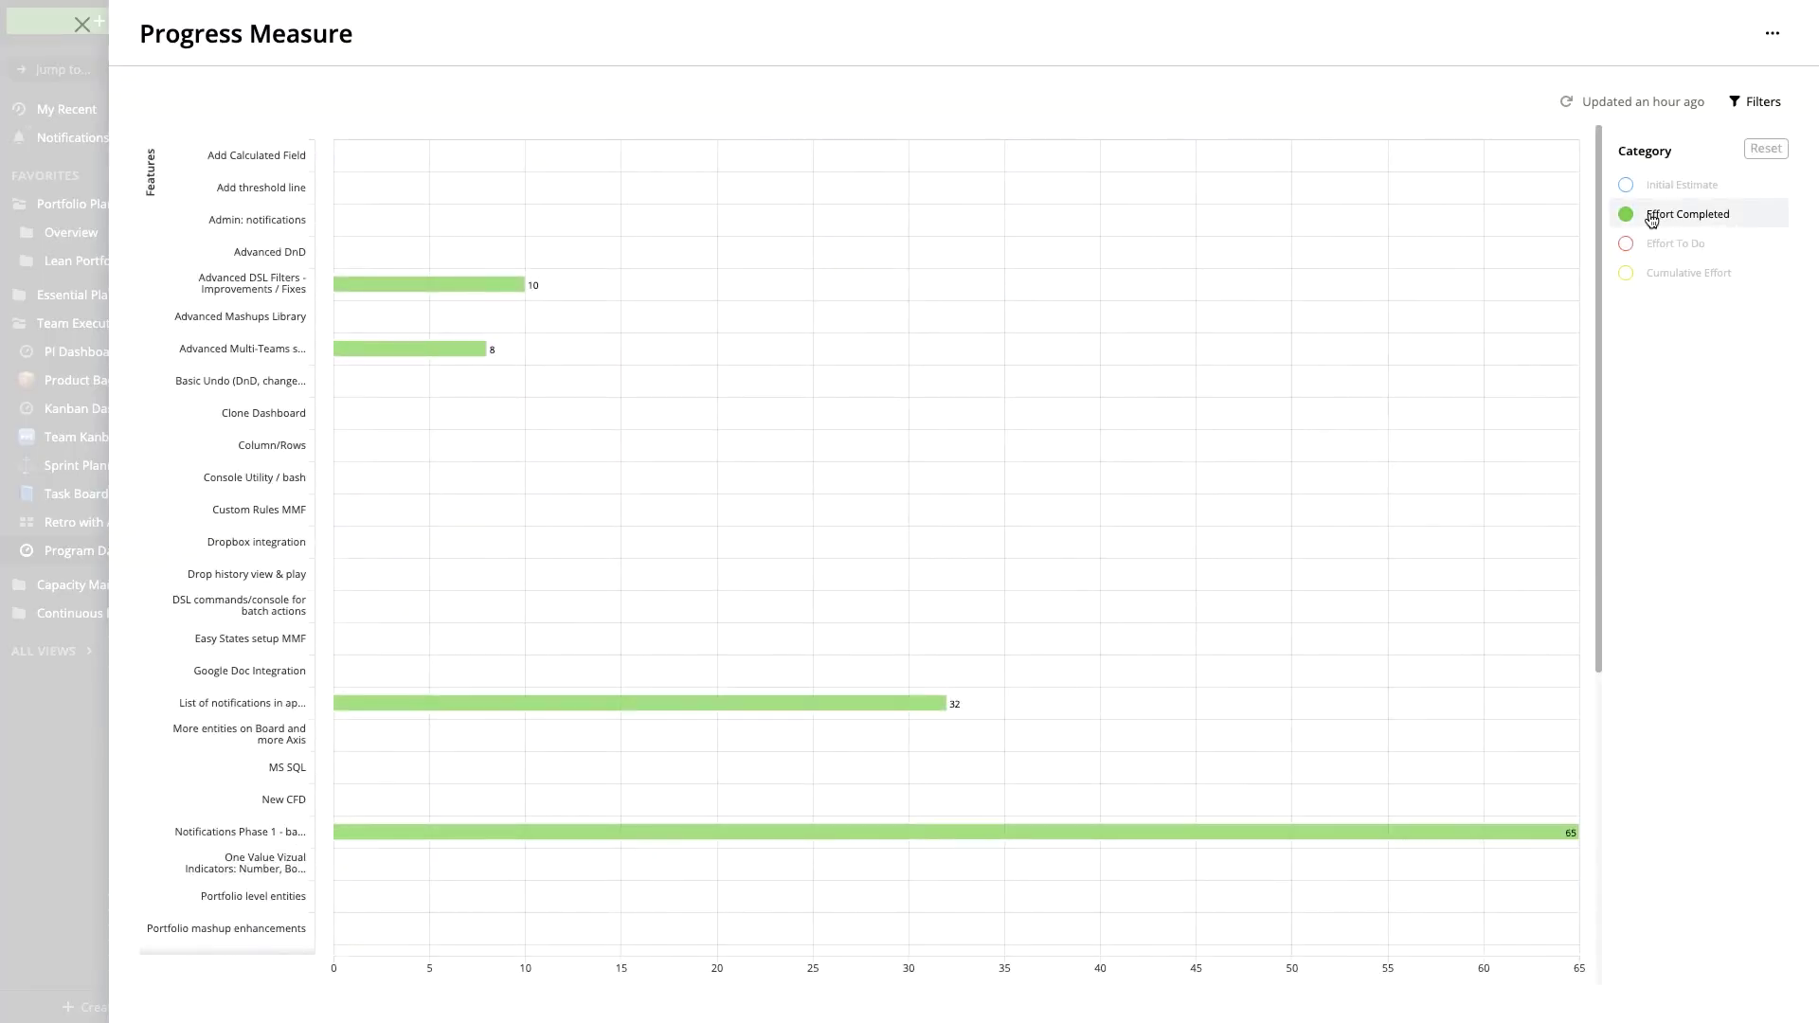
click(83, 26)
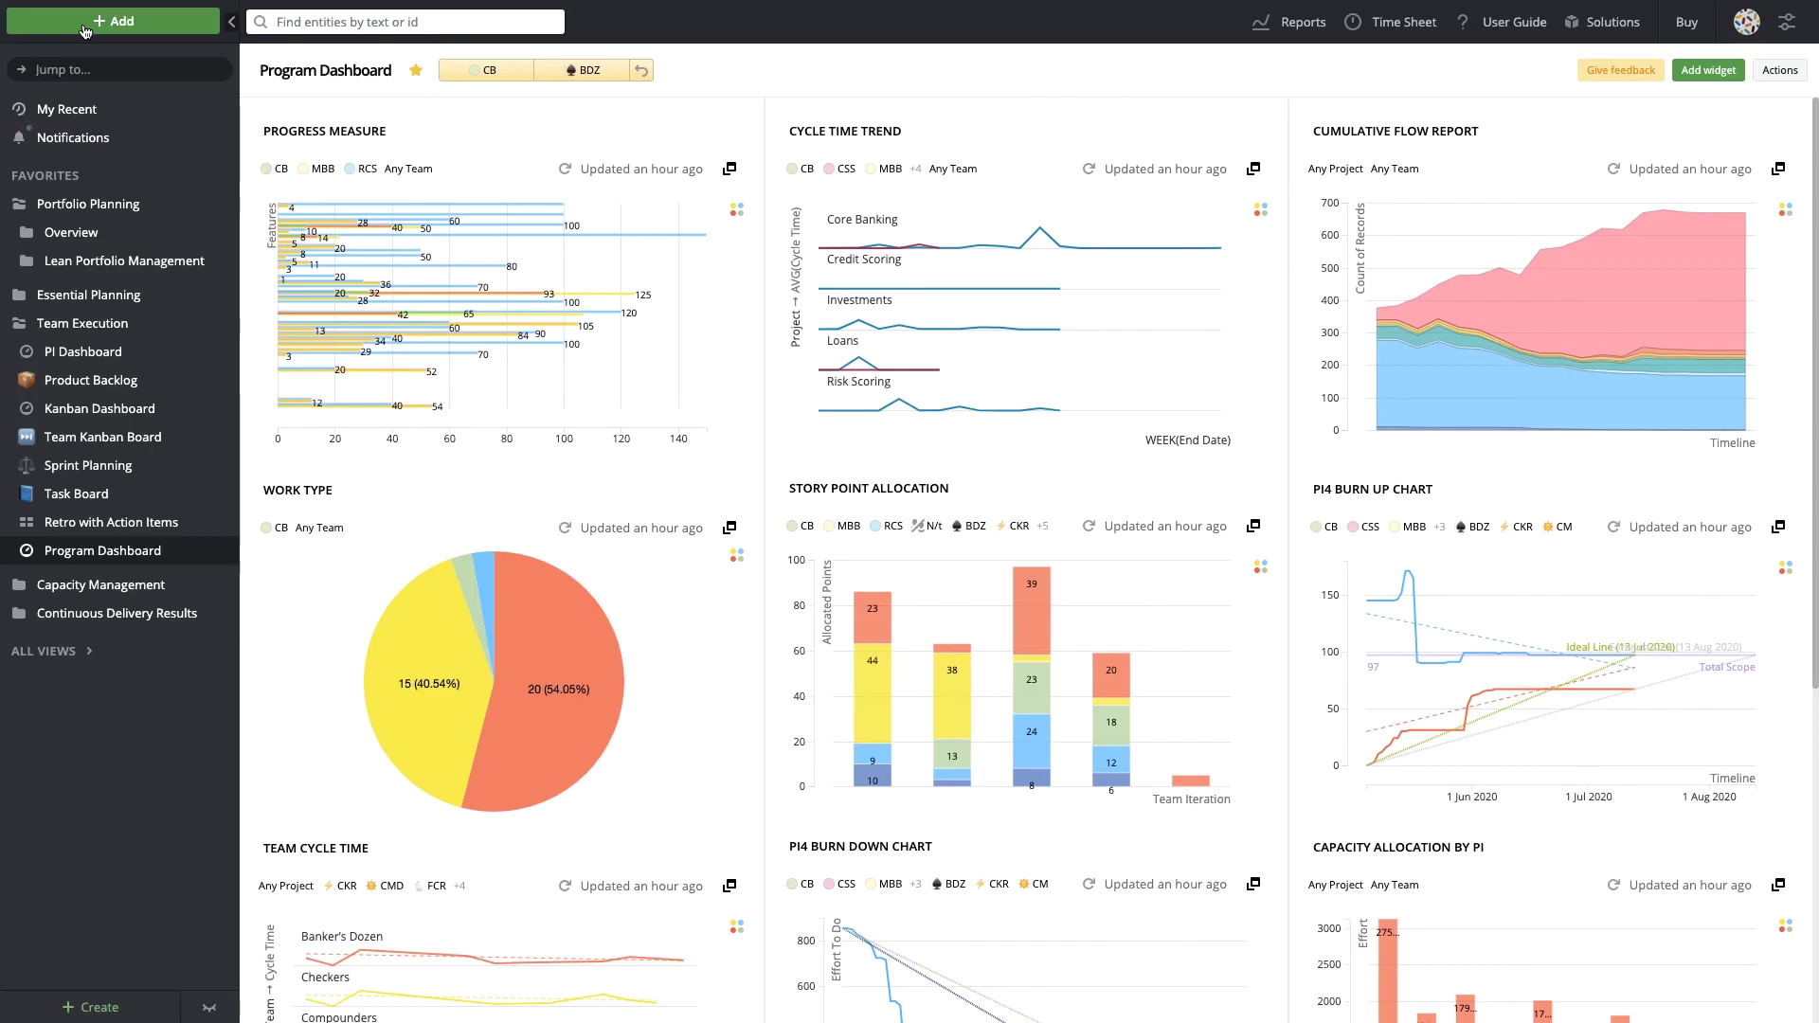
Enlarge the PI4 Burn Down Chart and the Capacity Allocation by PI chart in turn, closing each after viewing.
scroll(1125, 777, down, 3)
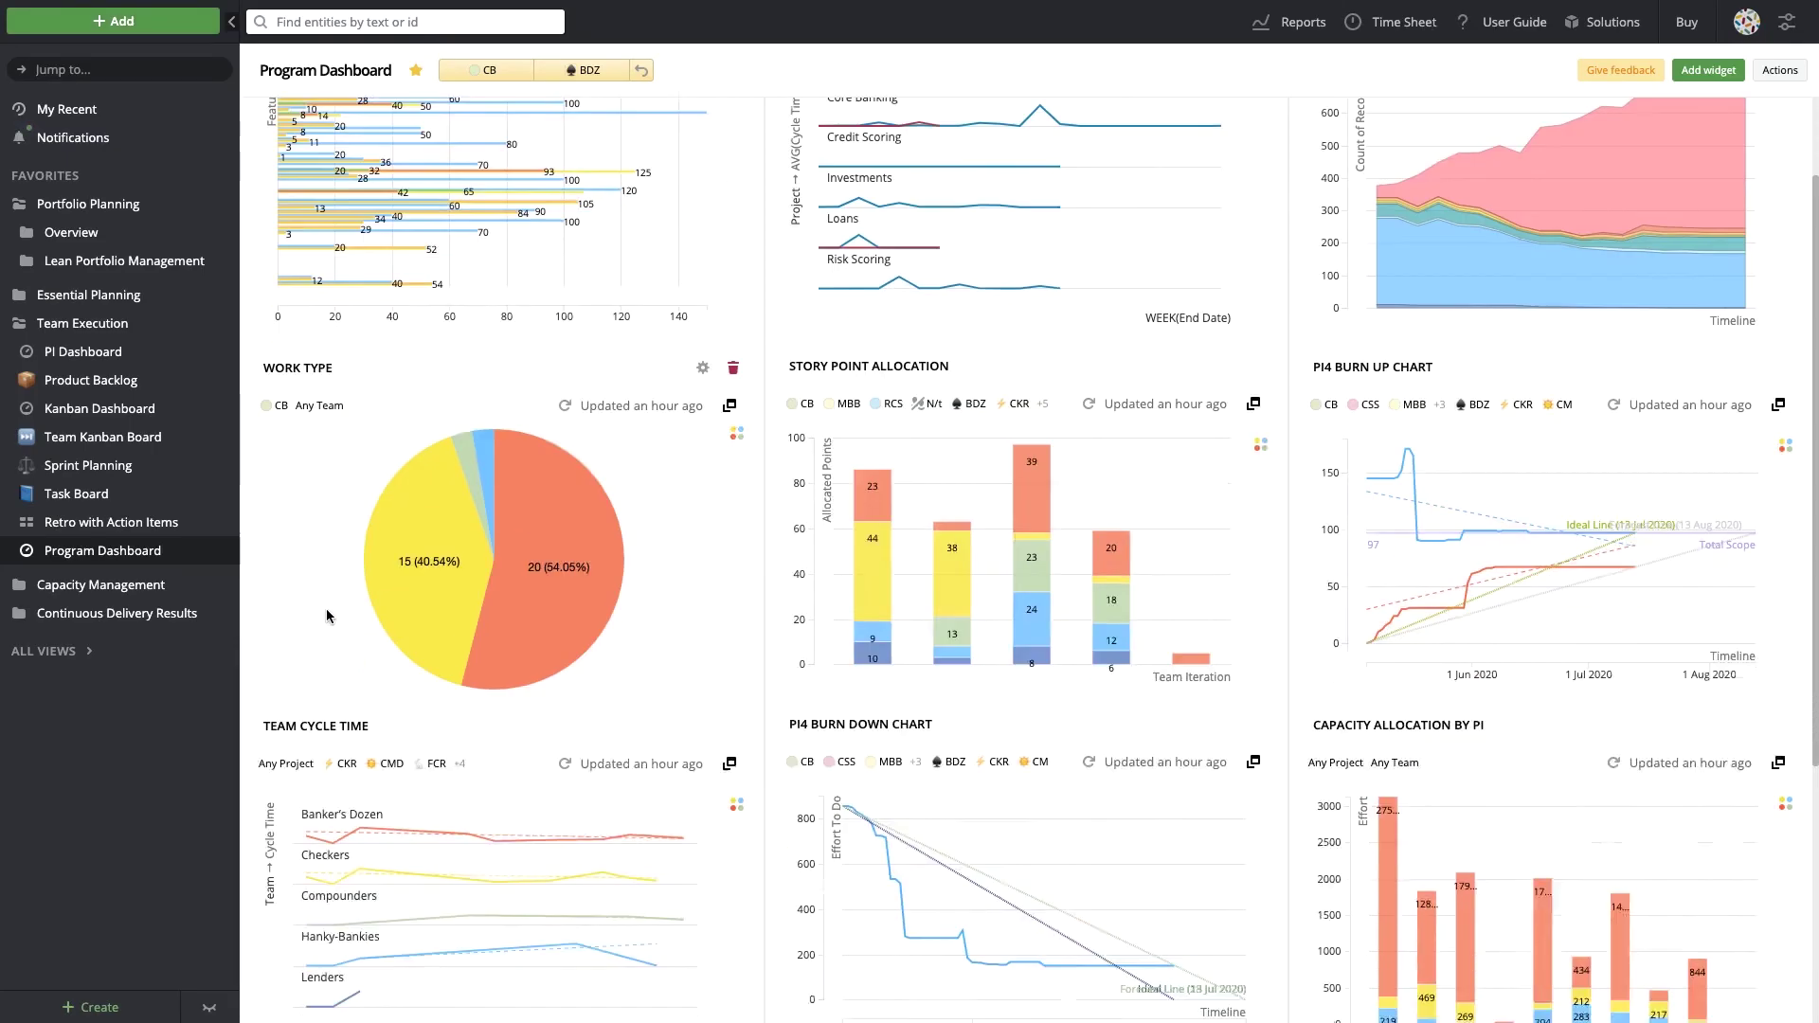
click(1255, 612)
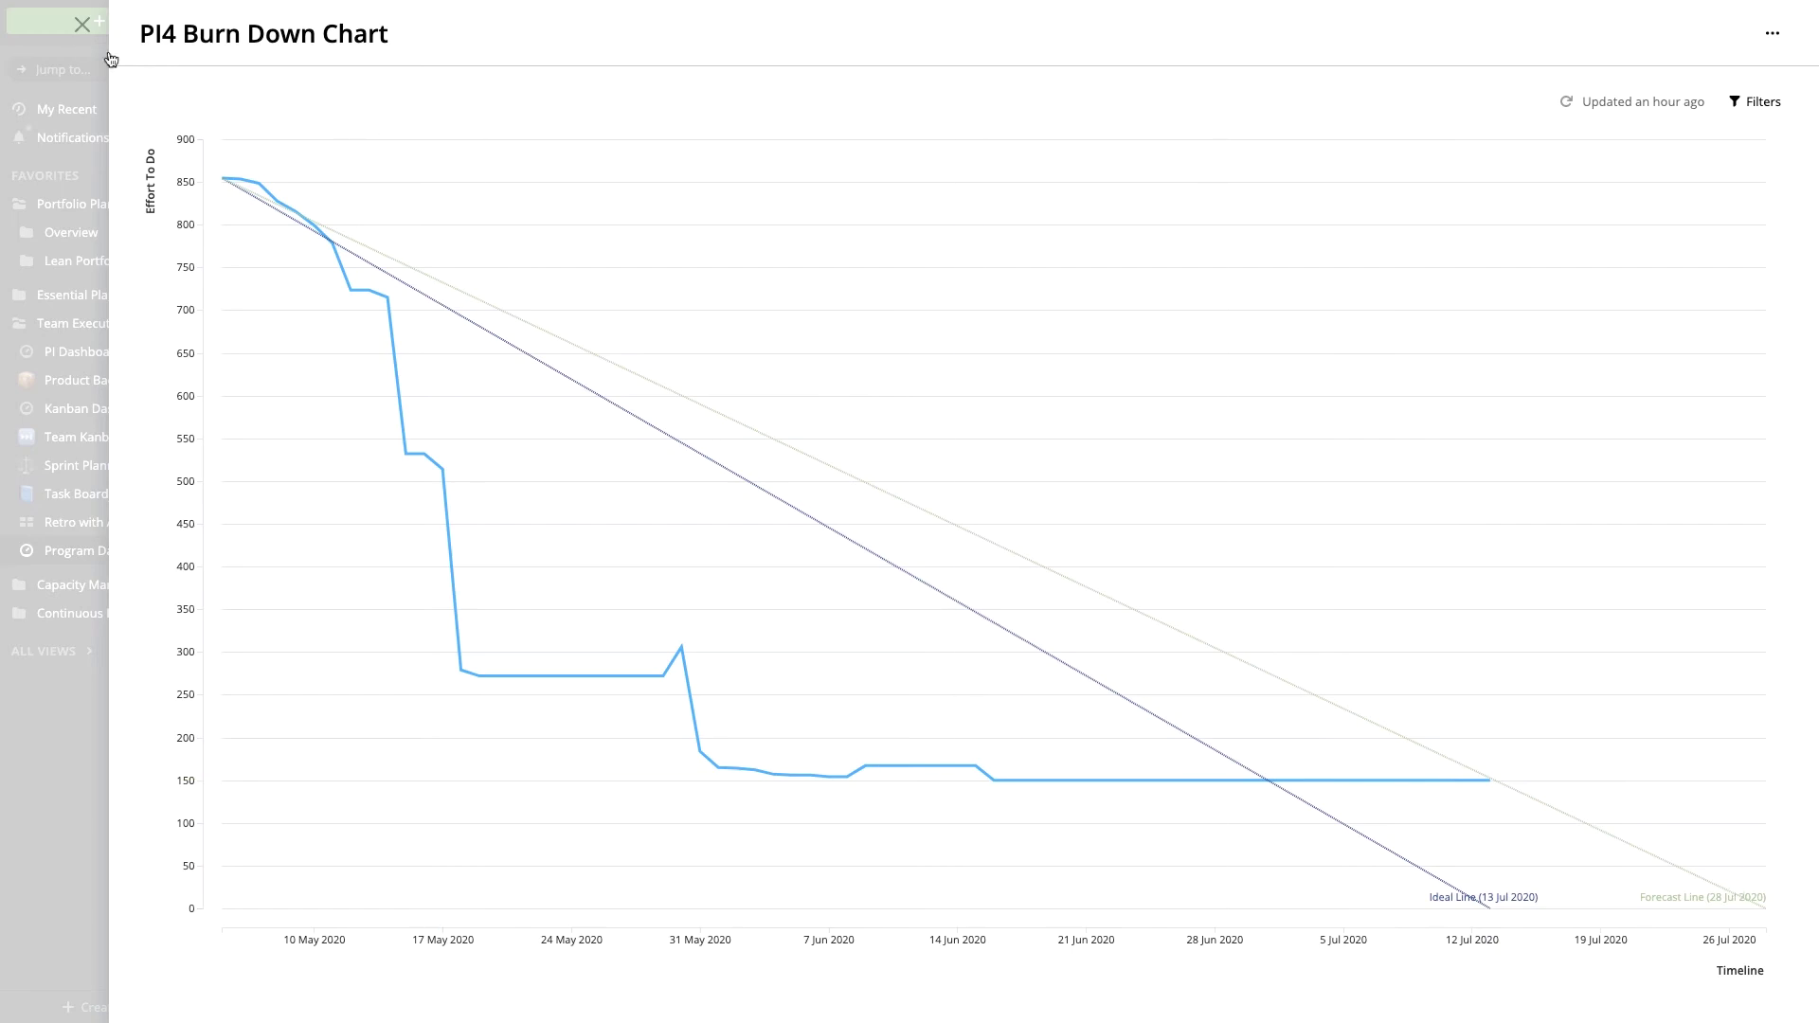
click(82, 25)
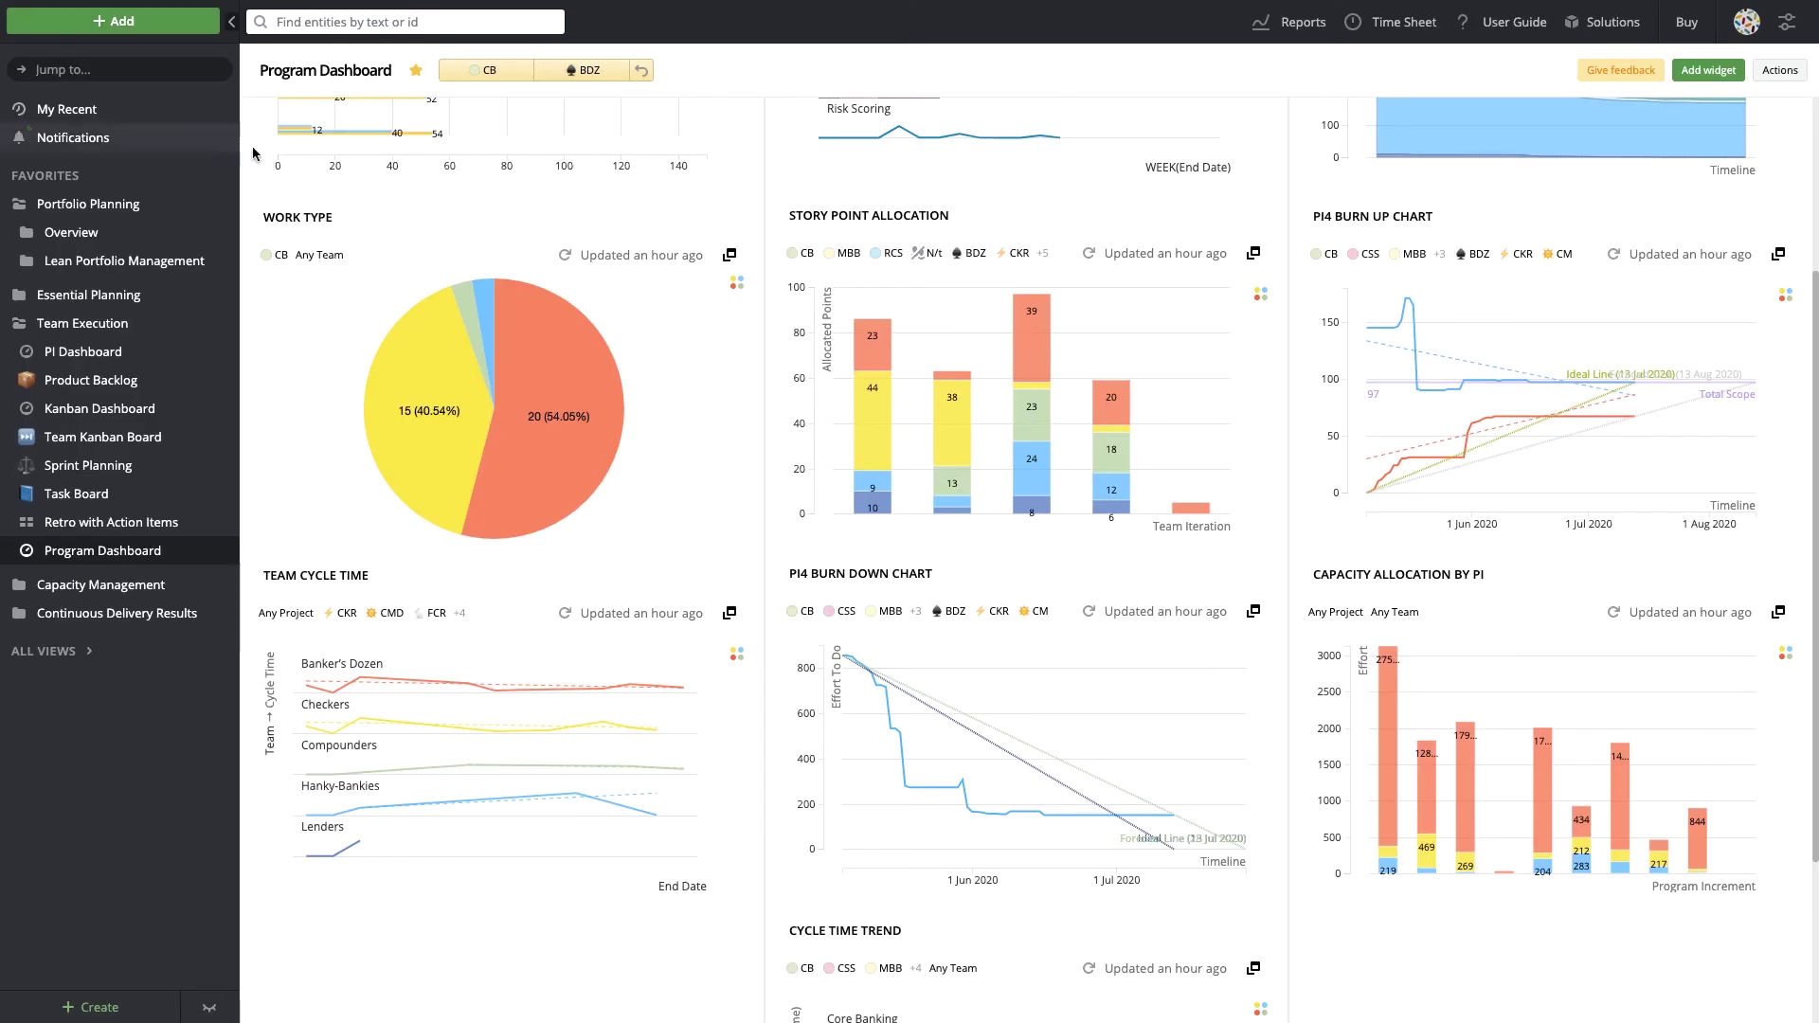
click(1778, 614)
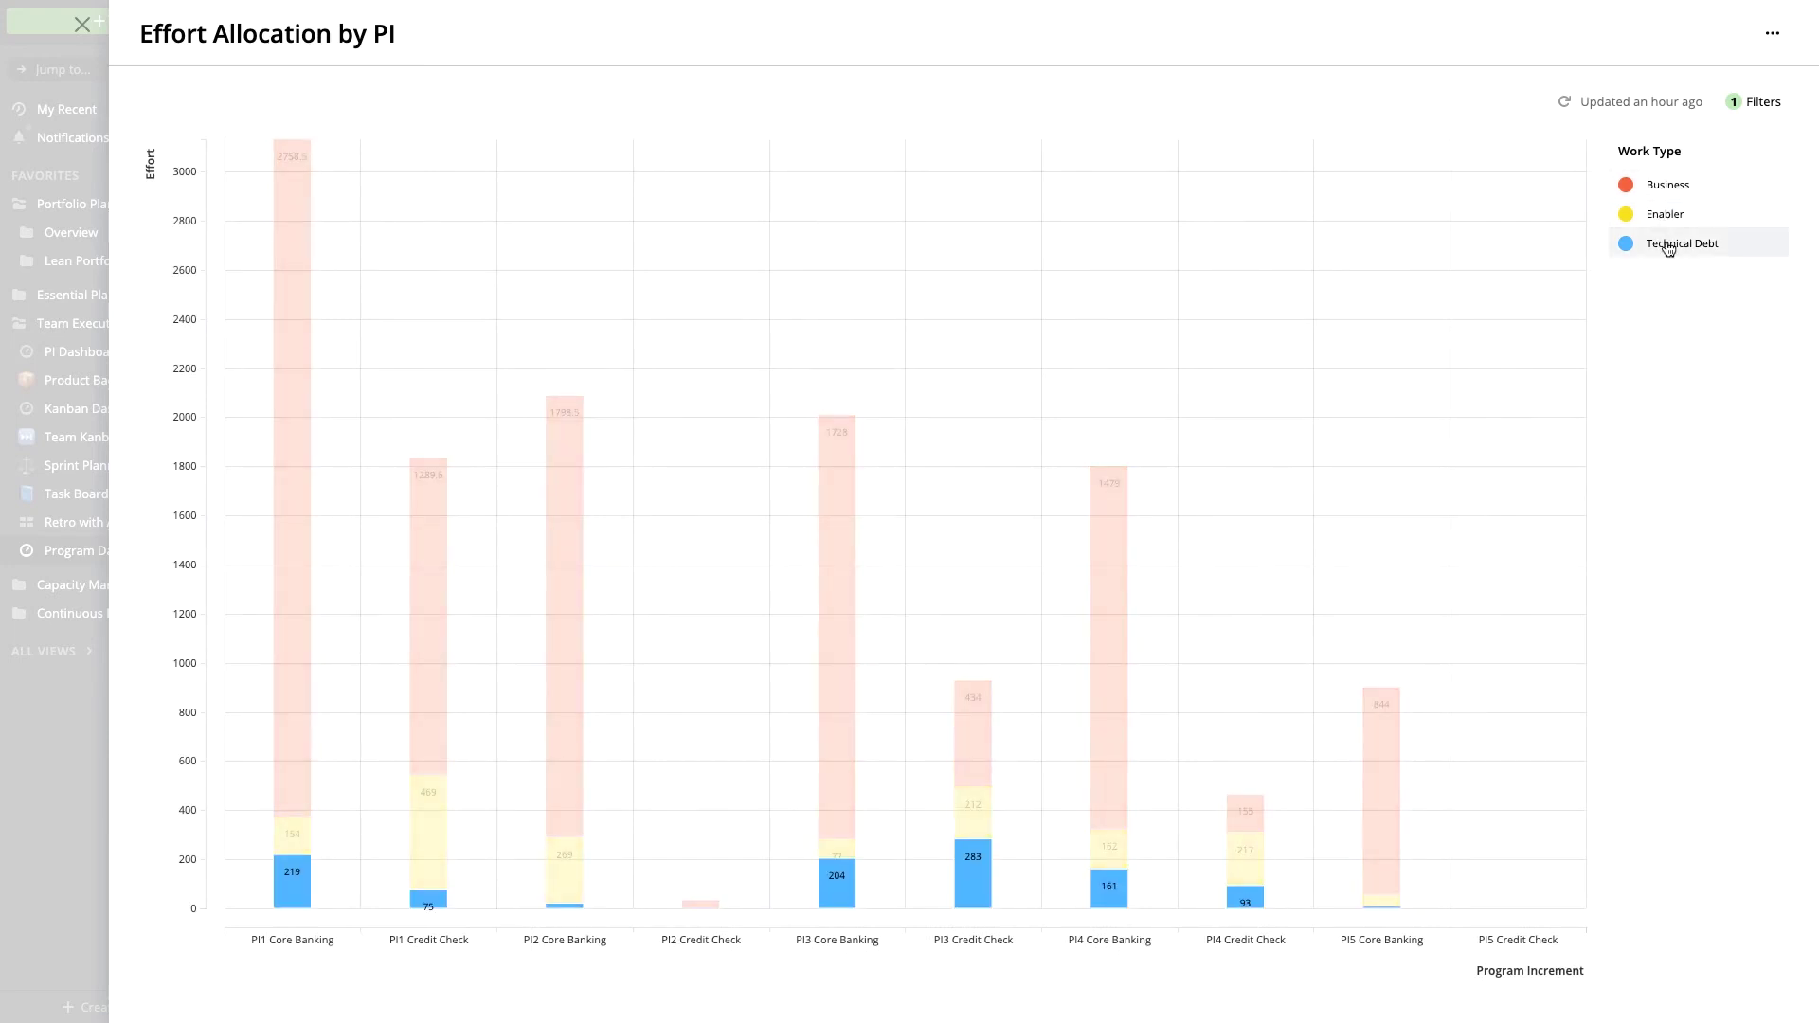
click(82, 25)
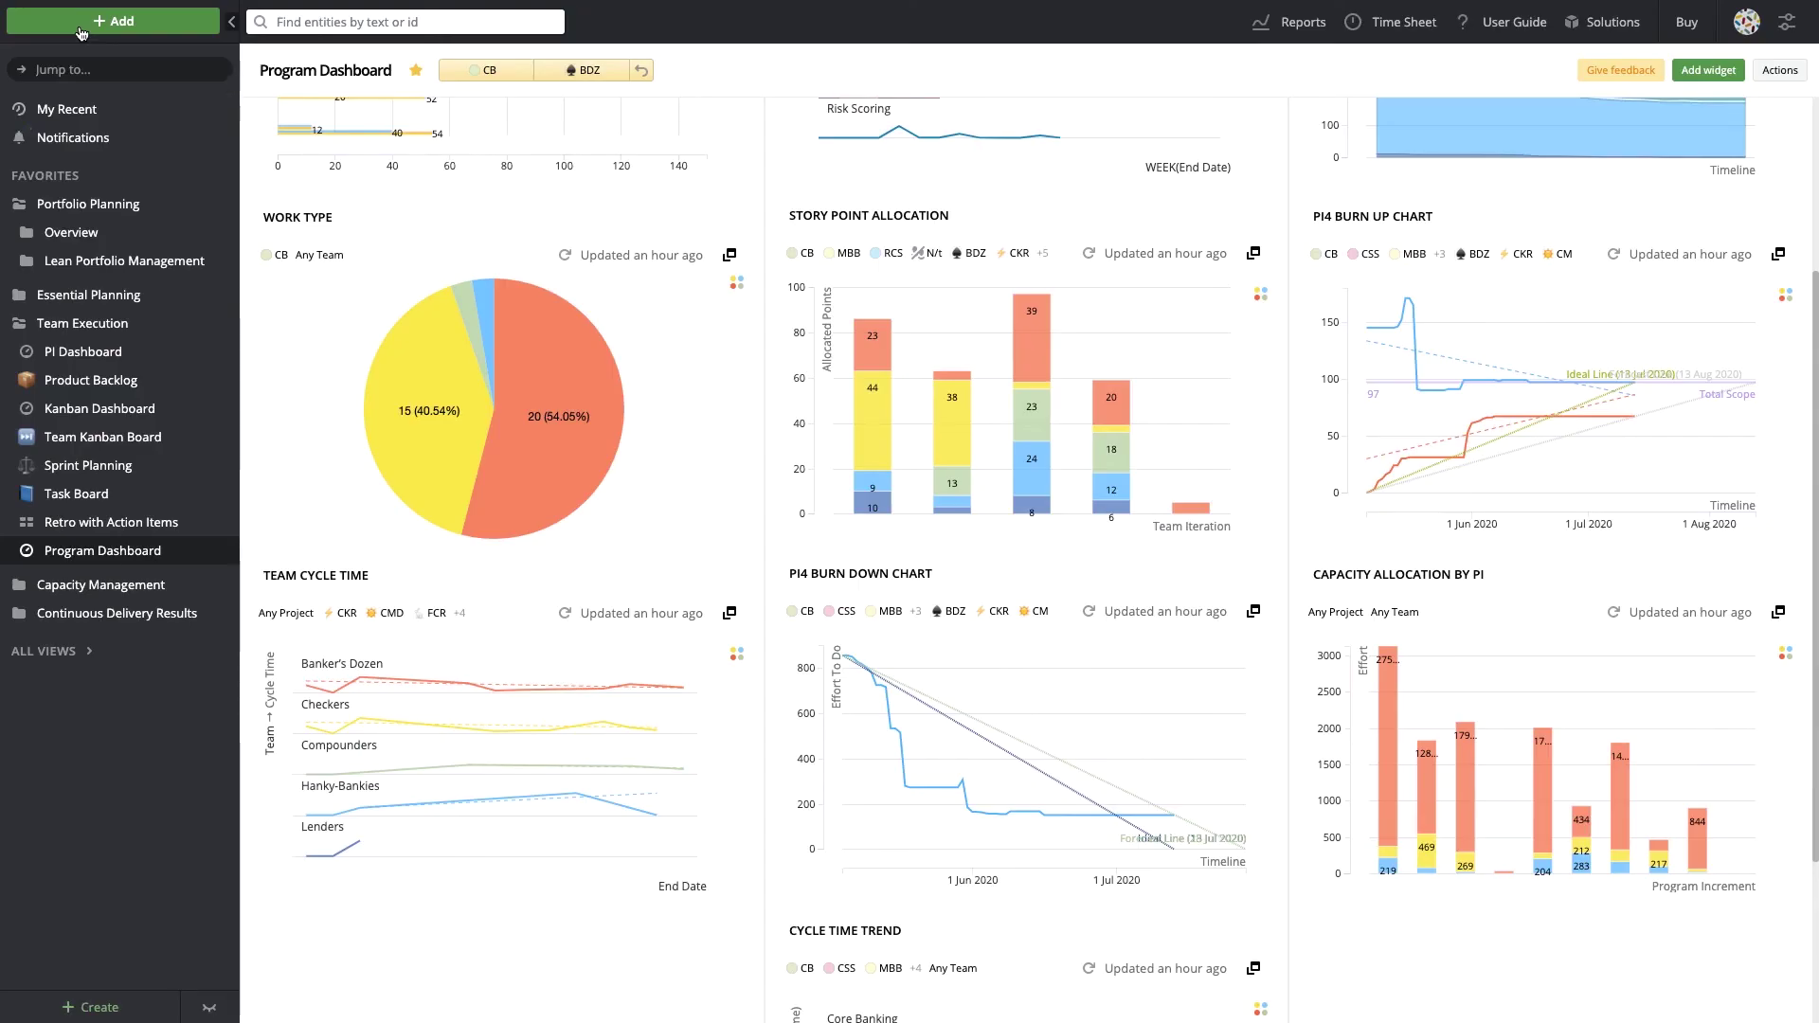
Open the Team Capacity Allocations dashboard and enlarge the User Allocations and Role Demand charts in turn, closing each after viewing.
click(104, 586)
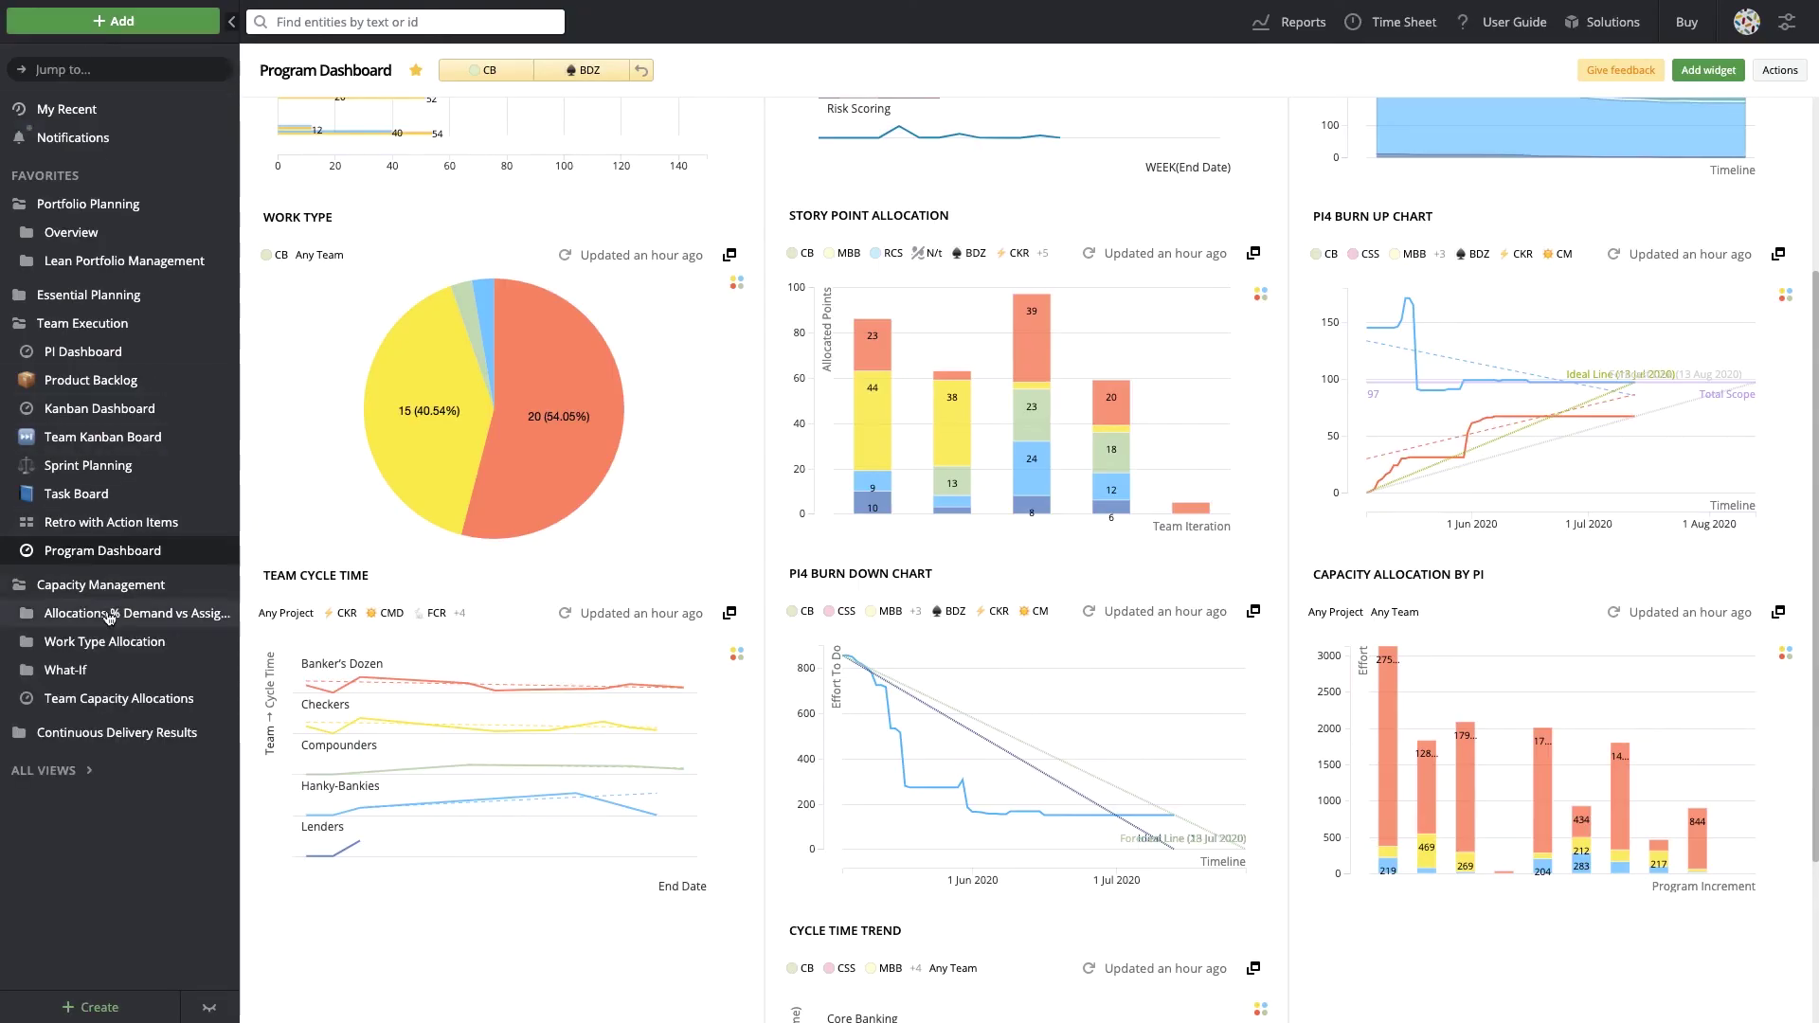
click(143, 701)
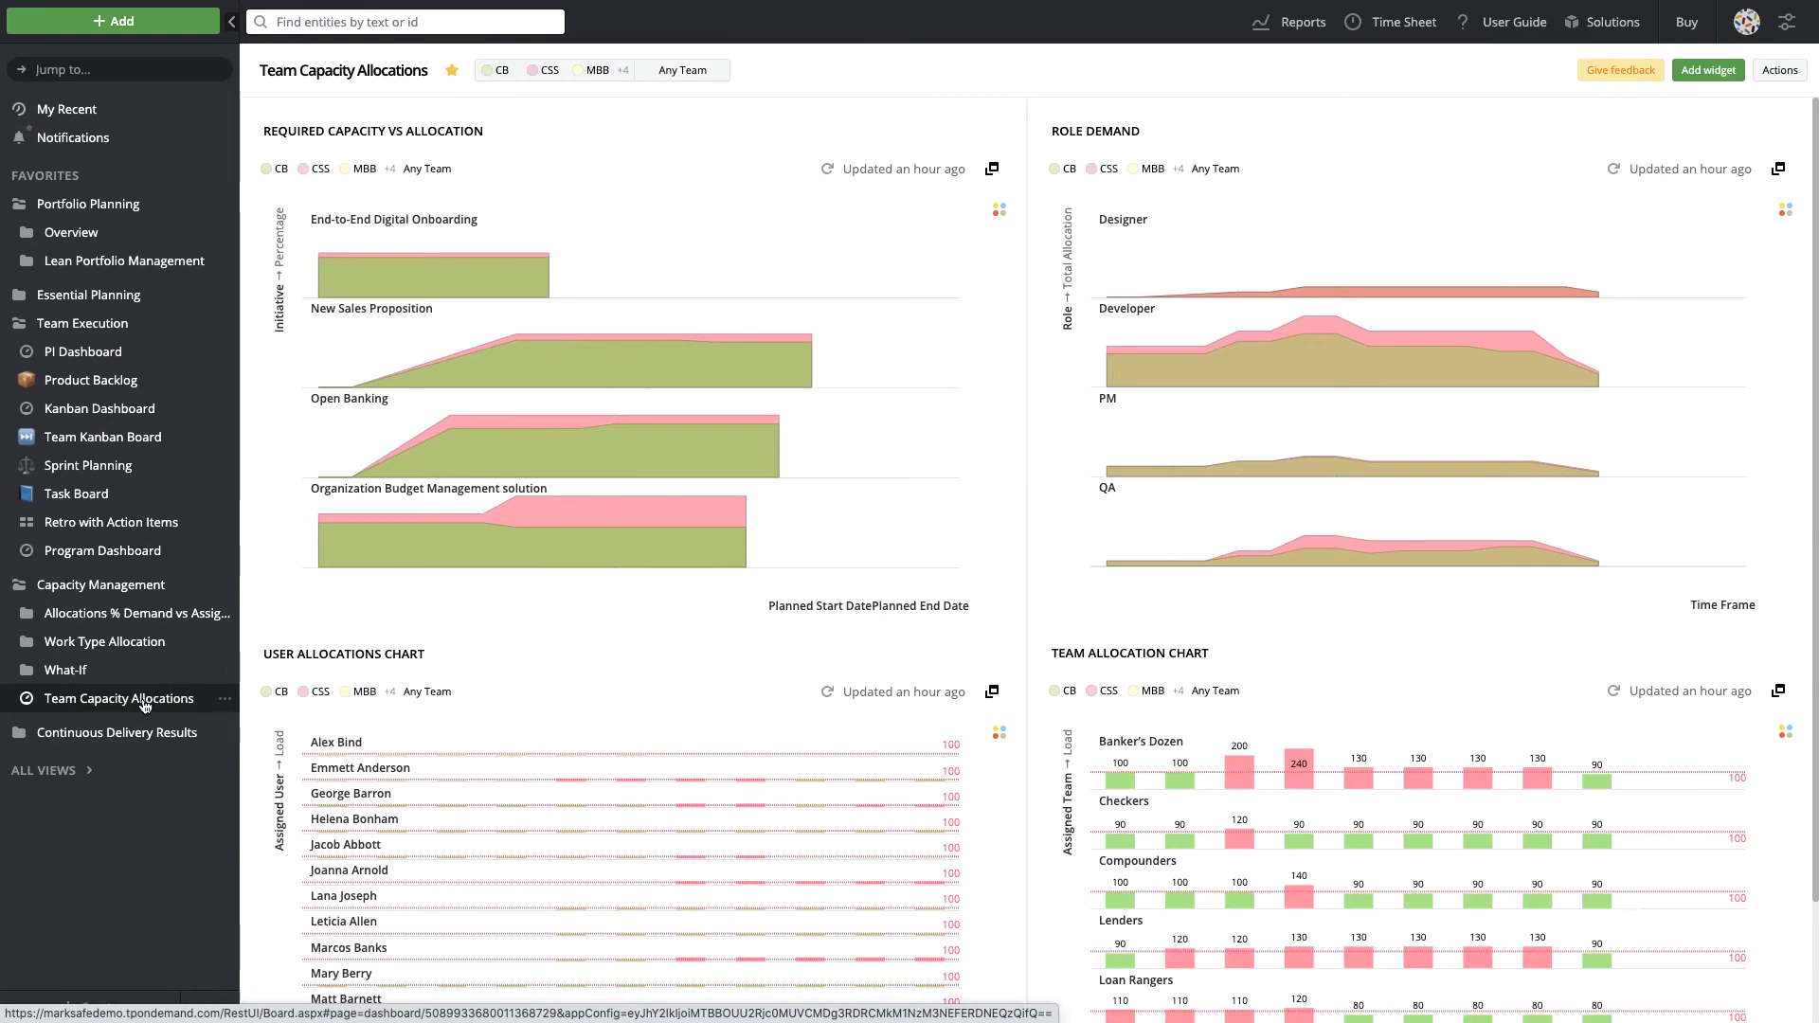
click(992, 695)
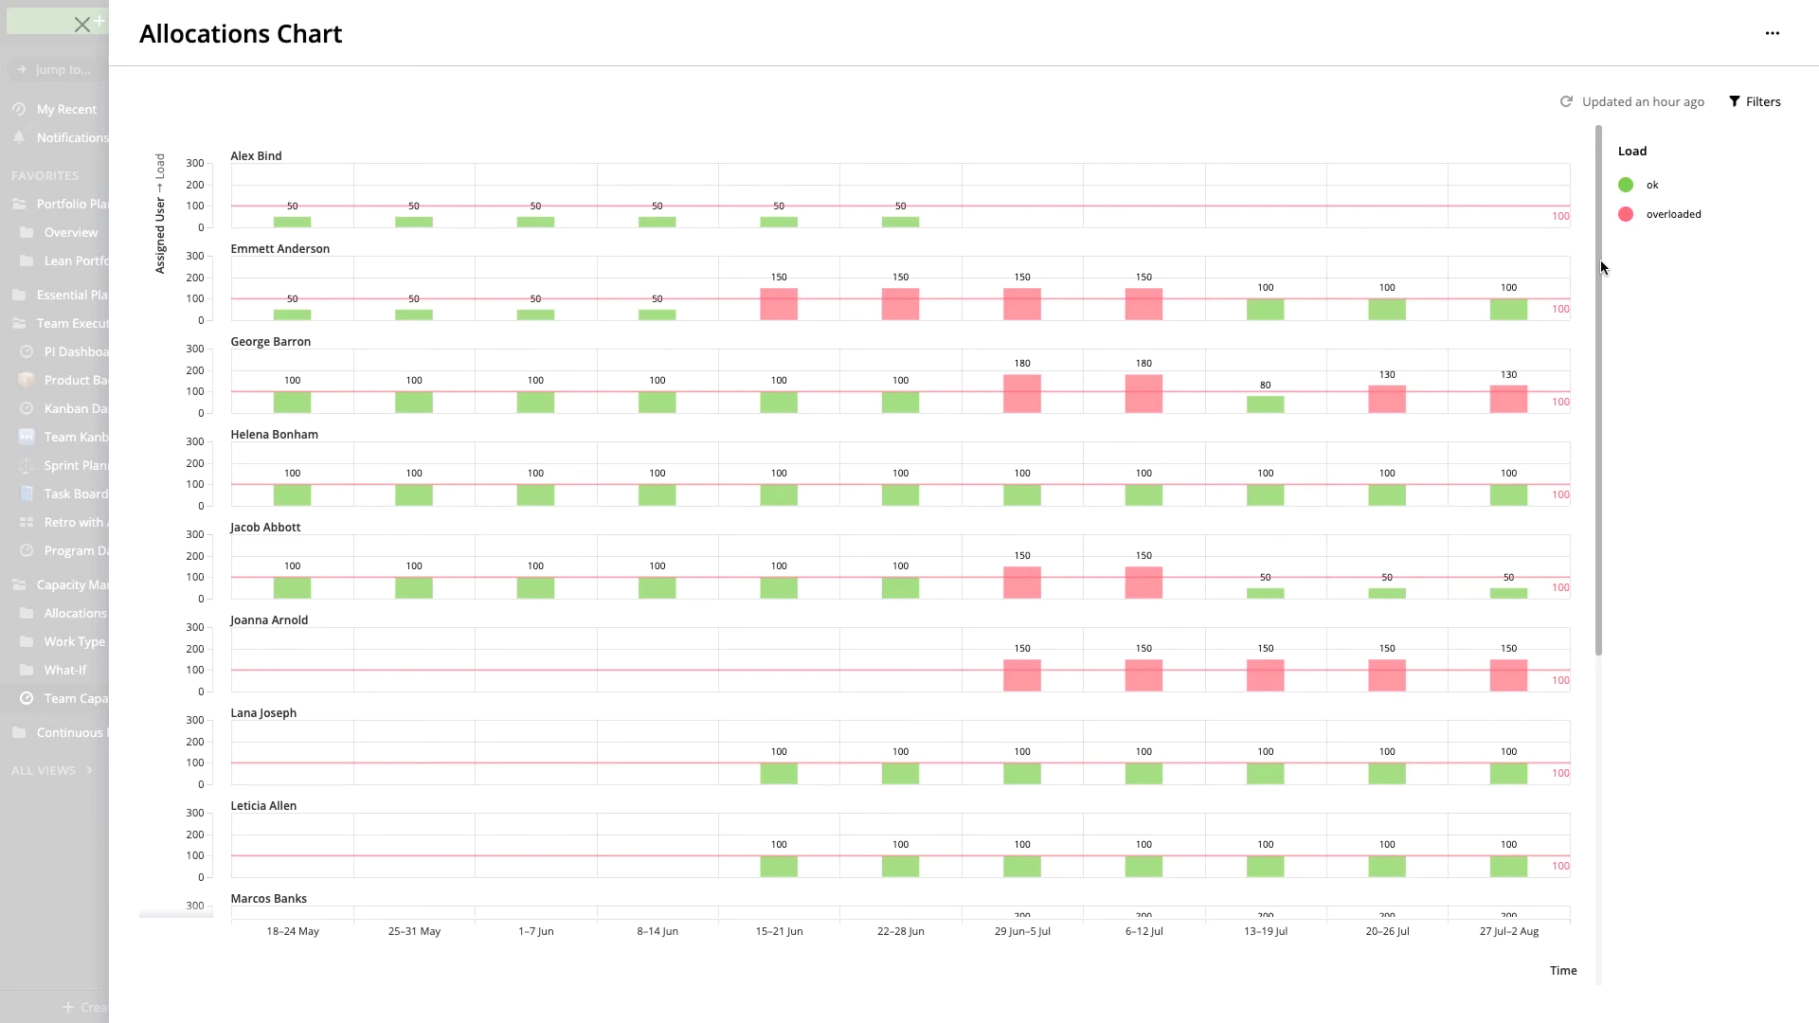
click(83, 27)
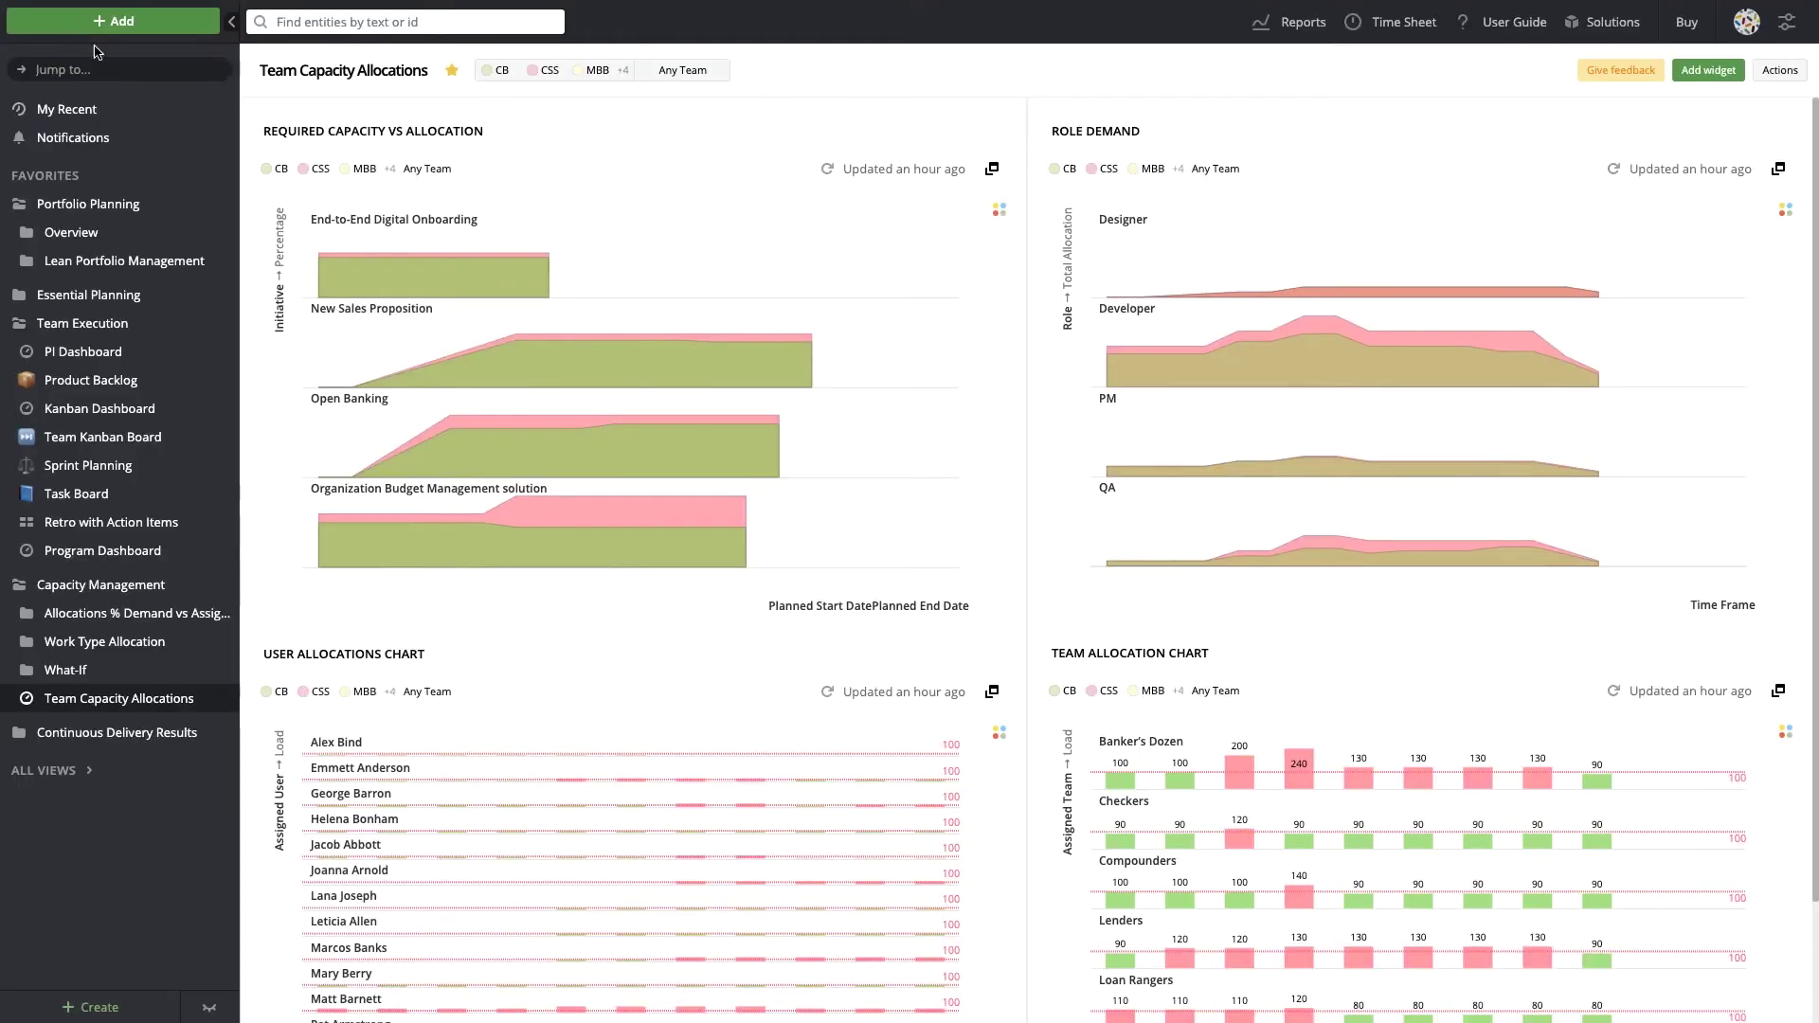
click(1780, 171)
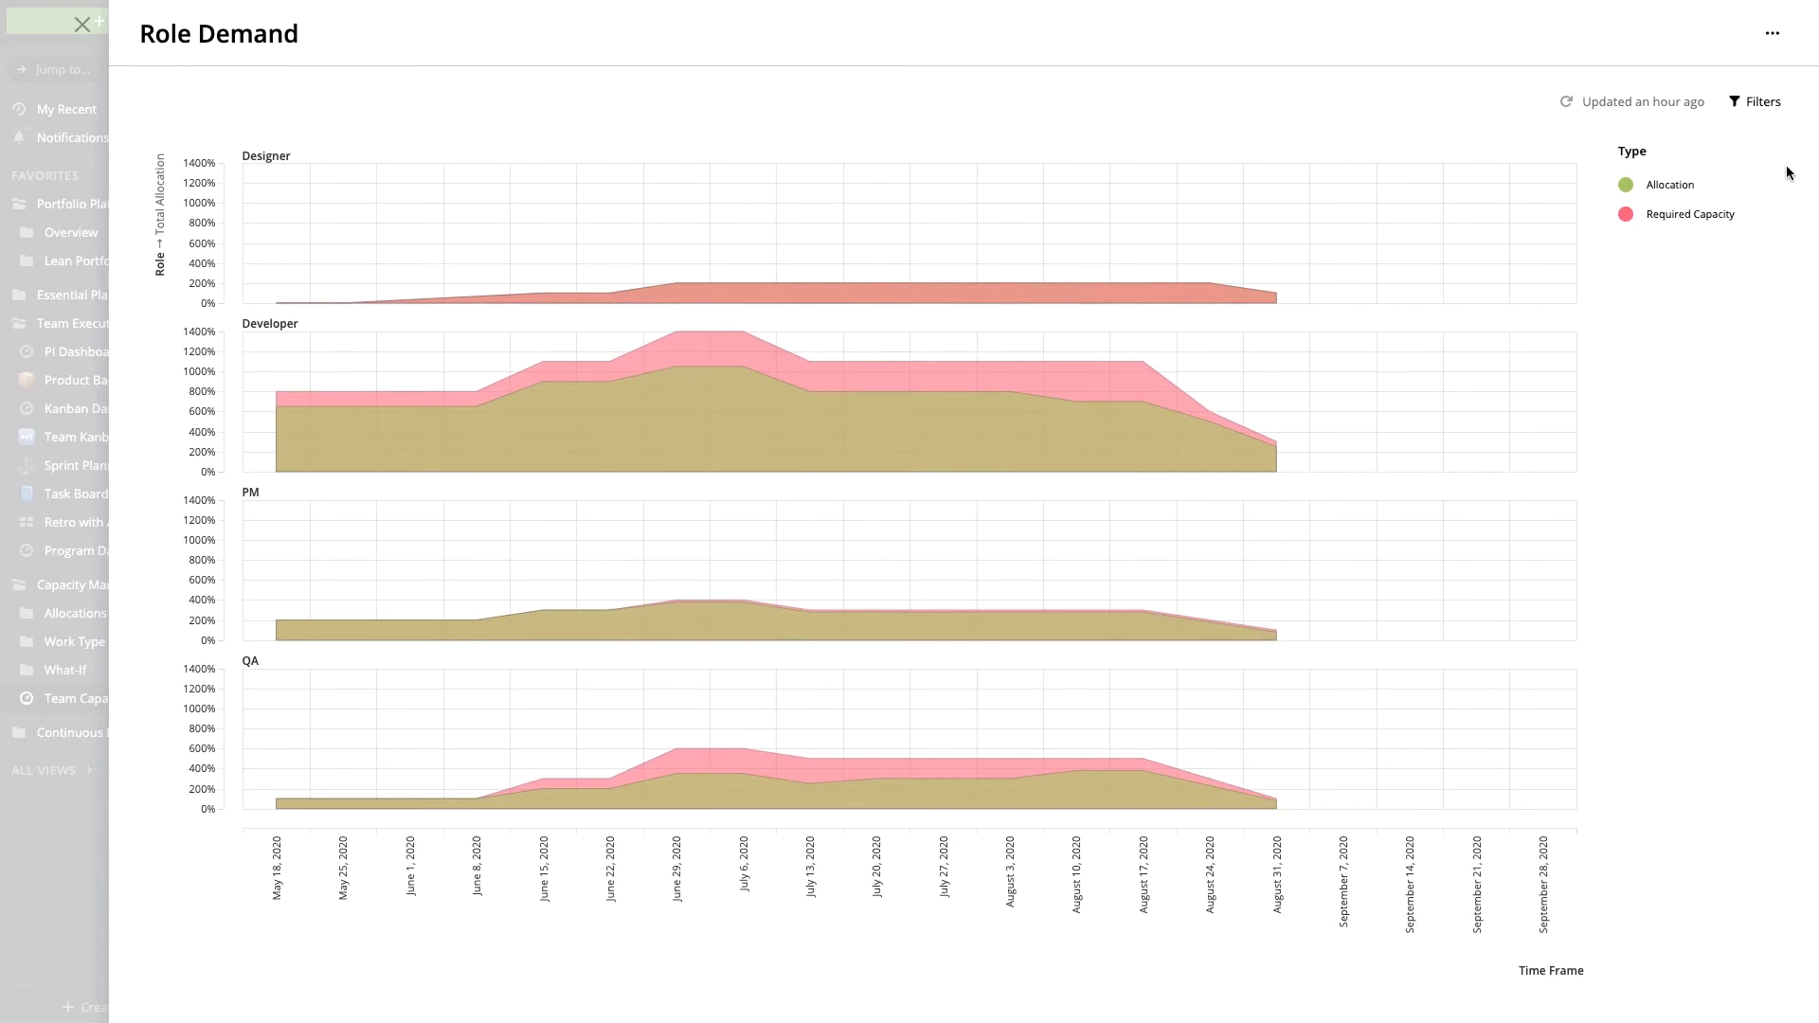
click(82, 26)
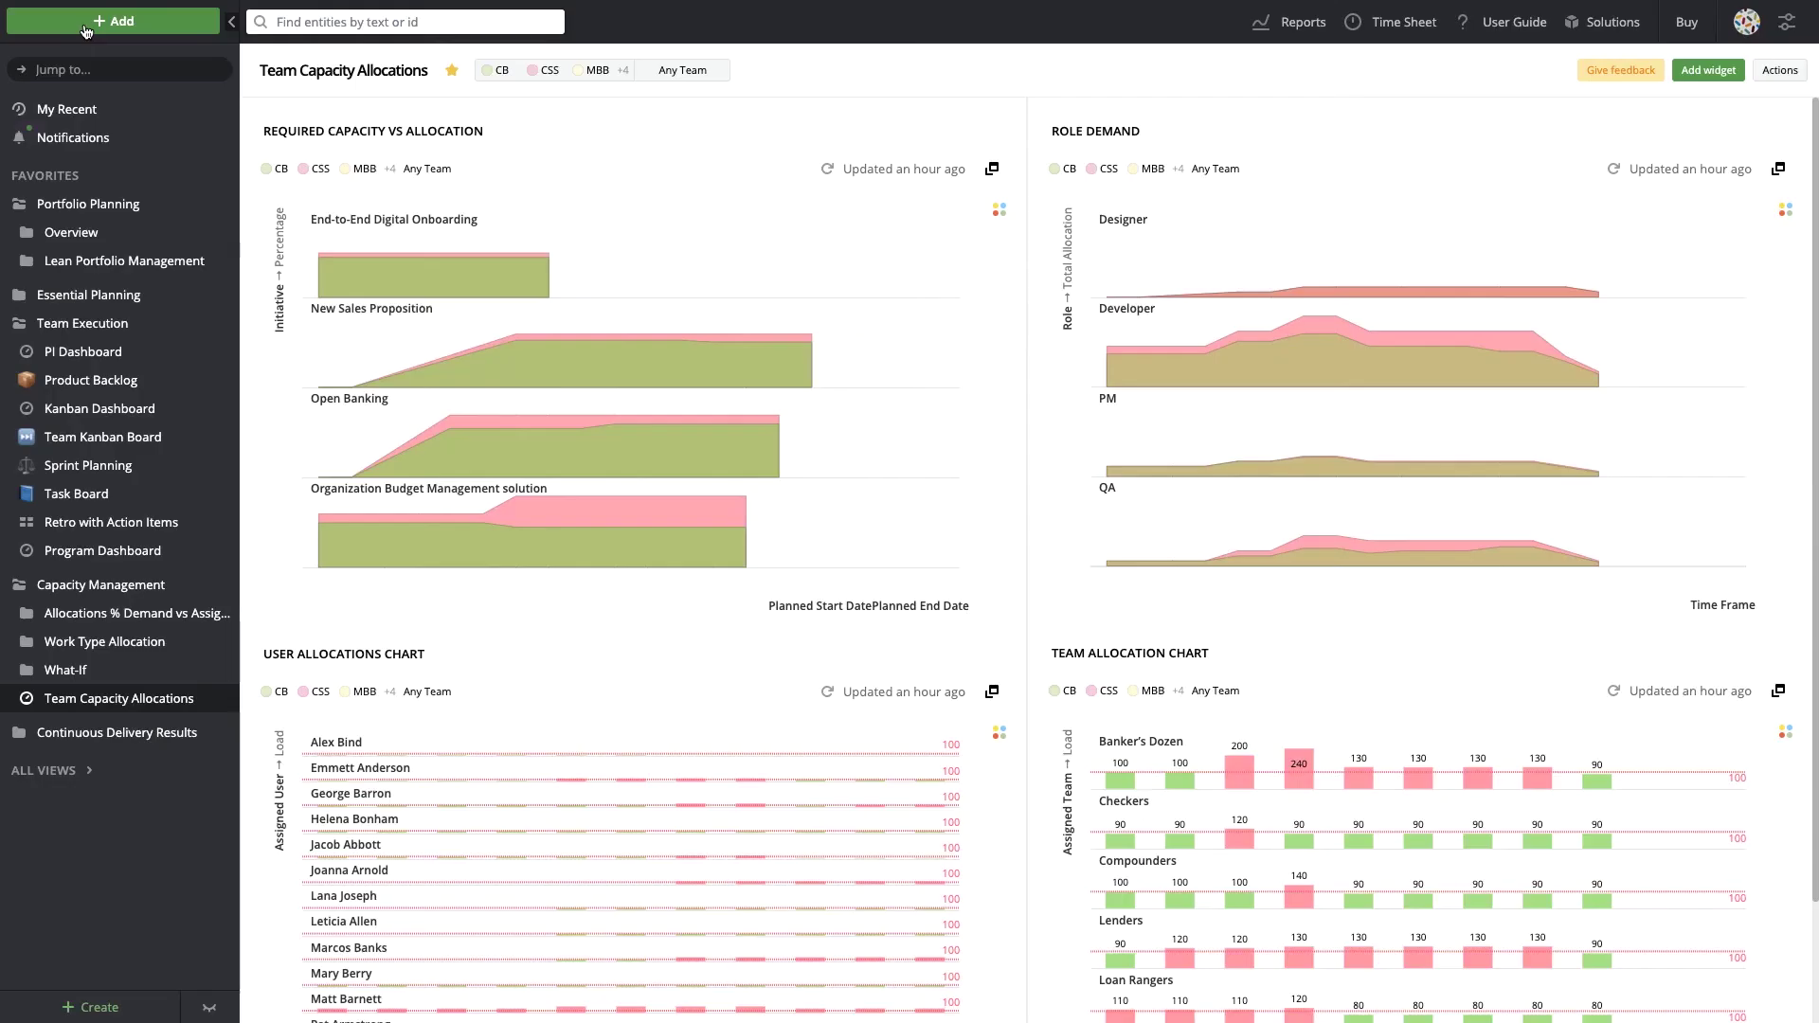
Collapse the Team Execution and Capacity Management folders and open the DevOps dashboard in Continuous Delivery Results.
click(72, 327)
click(72, 353)
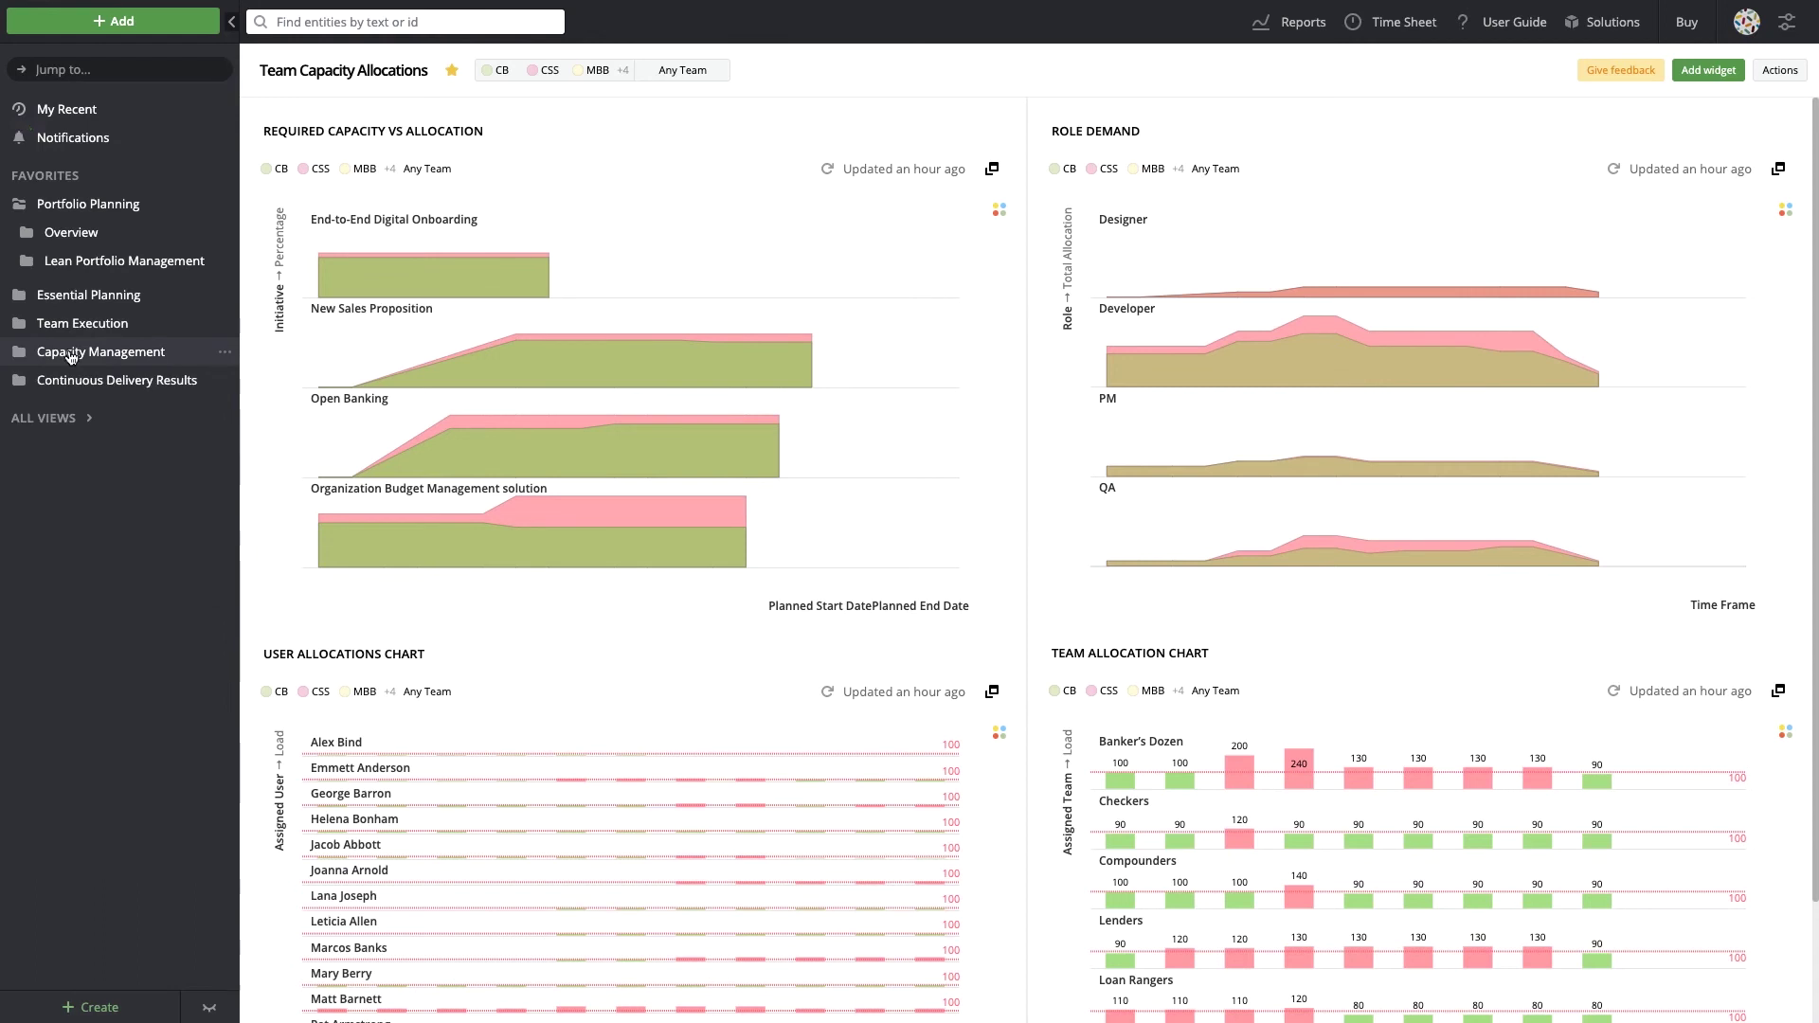
click(72, 380)
click(65, 409)
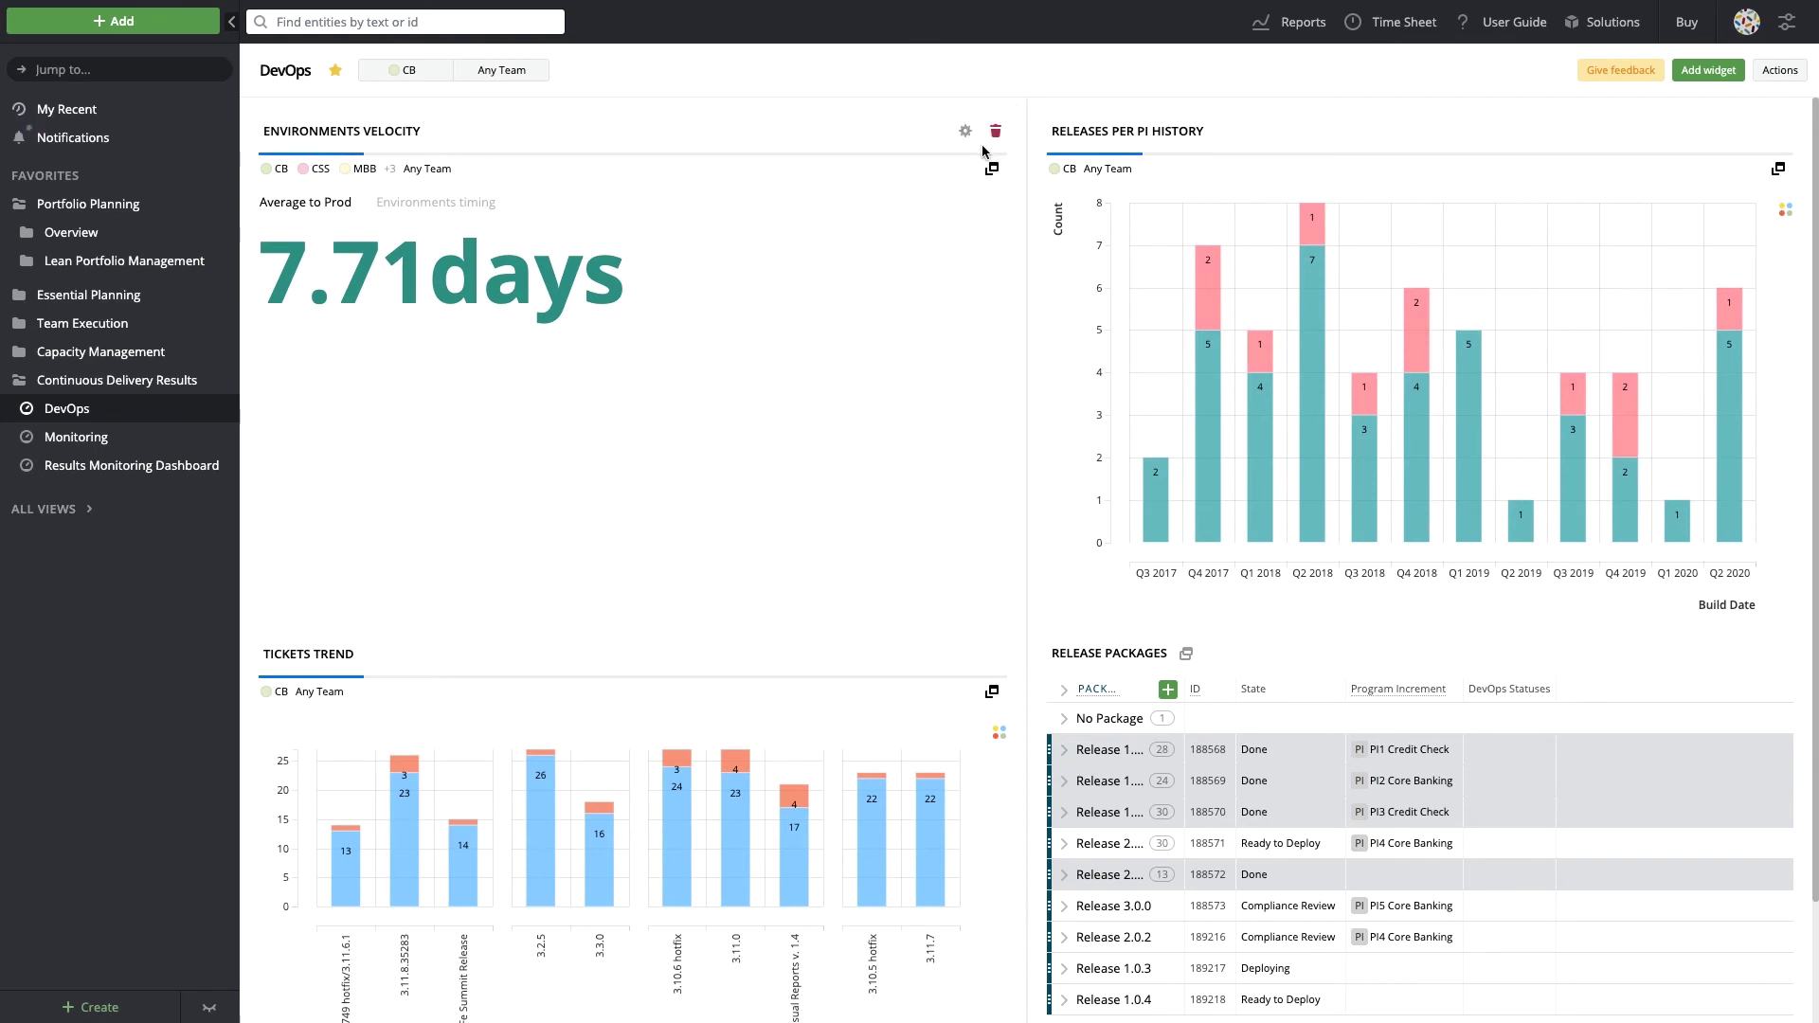
Switch the Environments Velocity widget to Environments timing, exclude the Build 1.22.1323 bar and inspect the Visual Reports v. 1.4 bar.
click(418, 204)
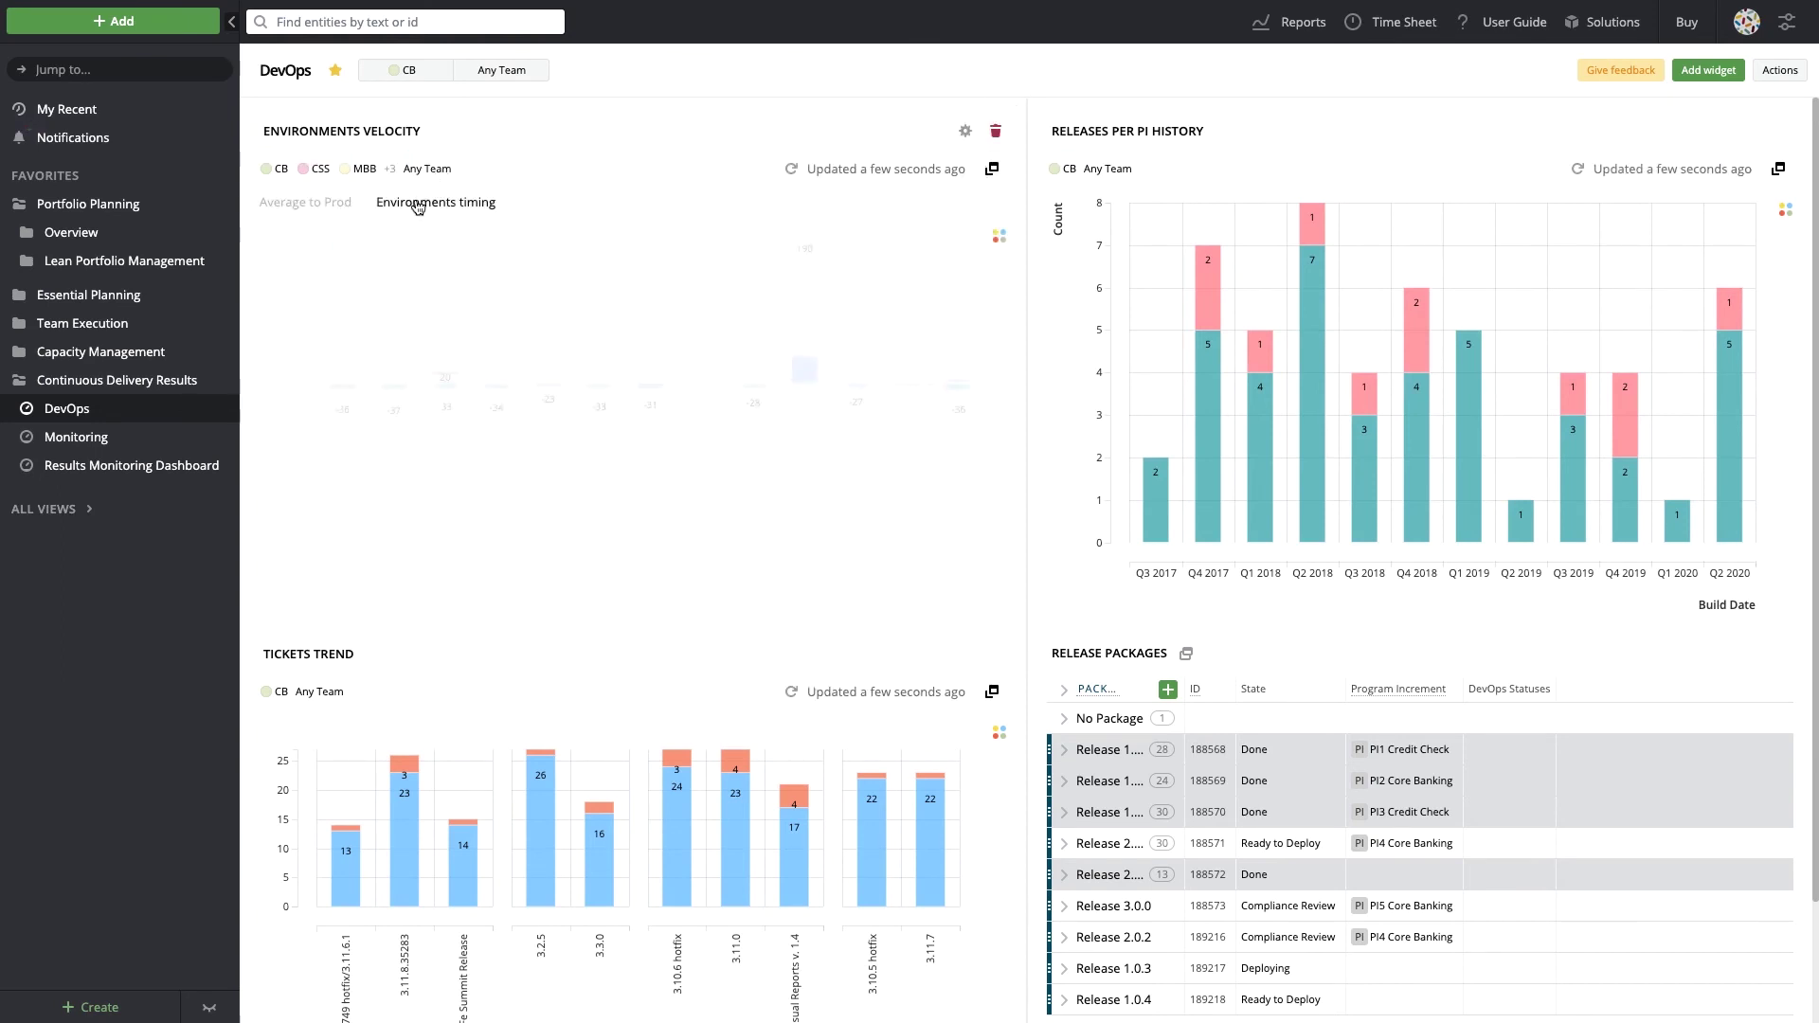
mouse_move(442, 398)
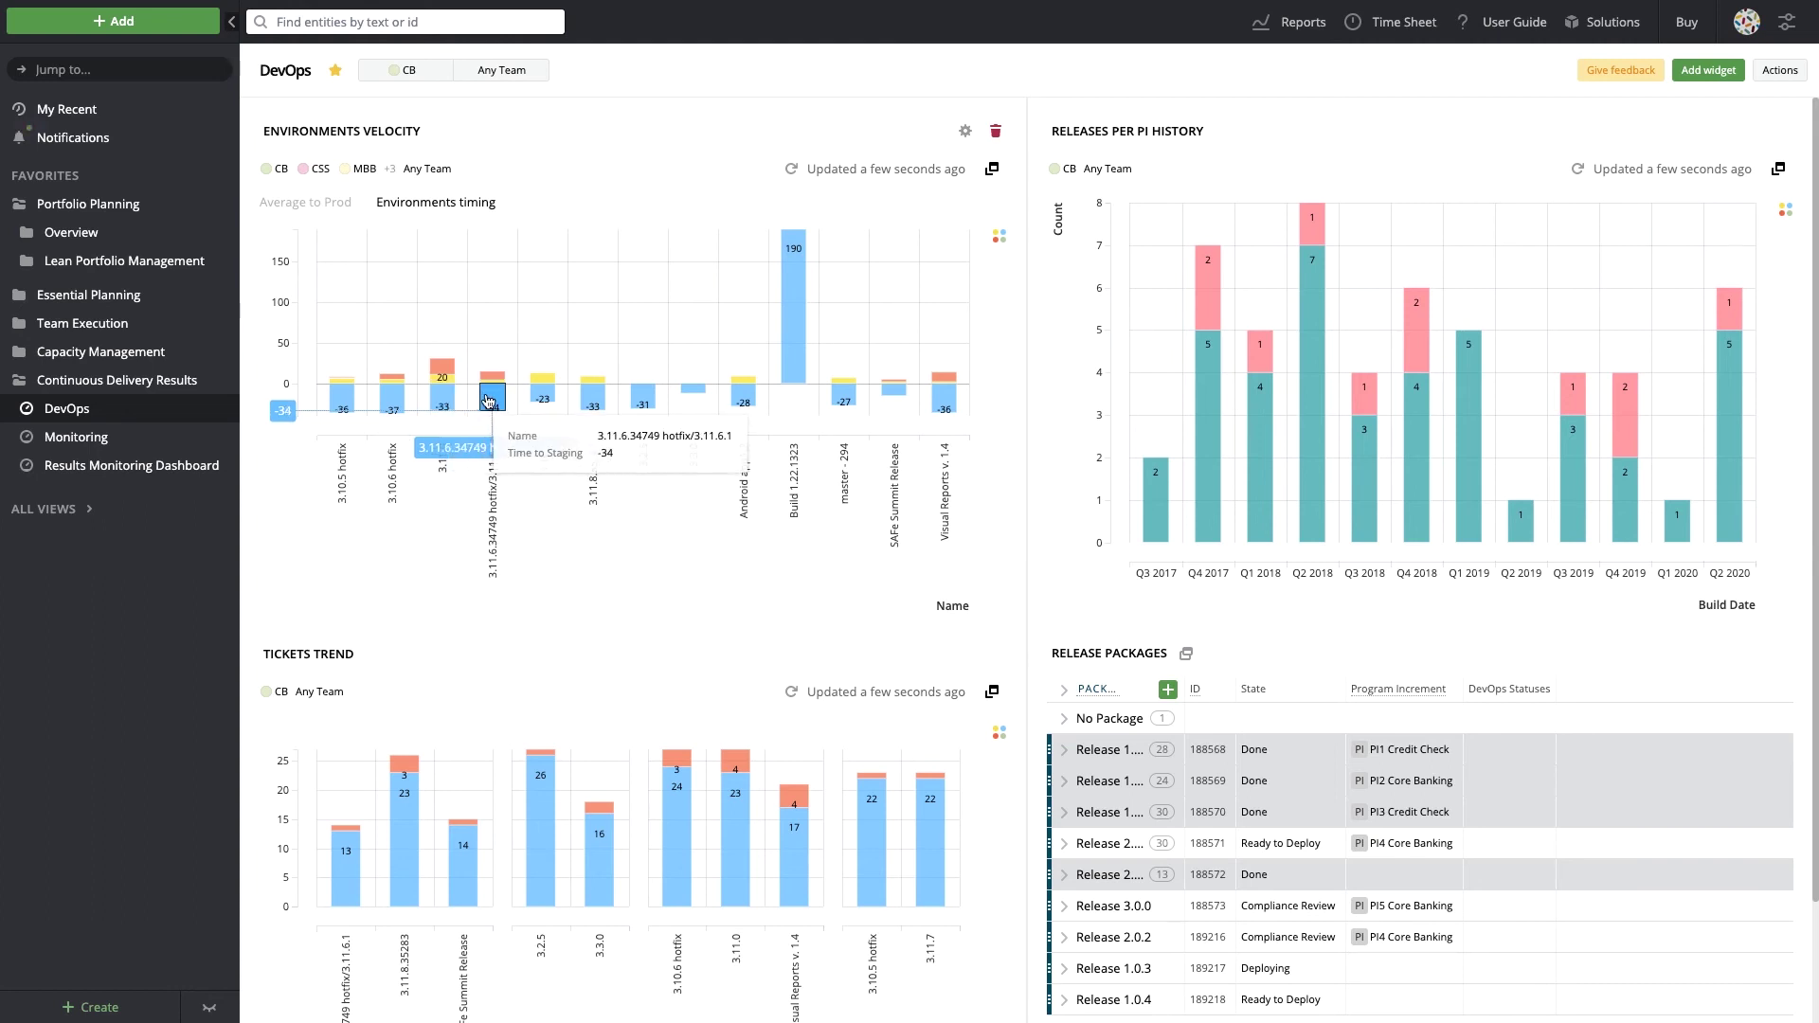
mouse_move(778, 355)
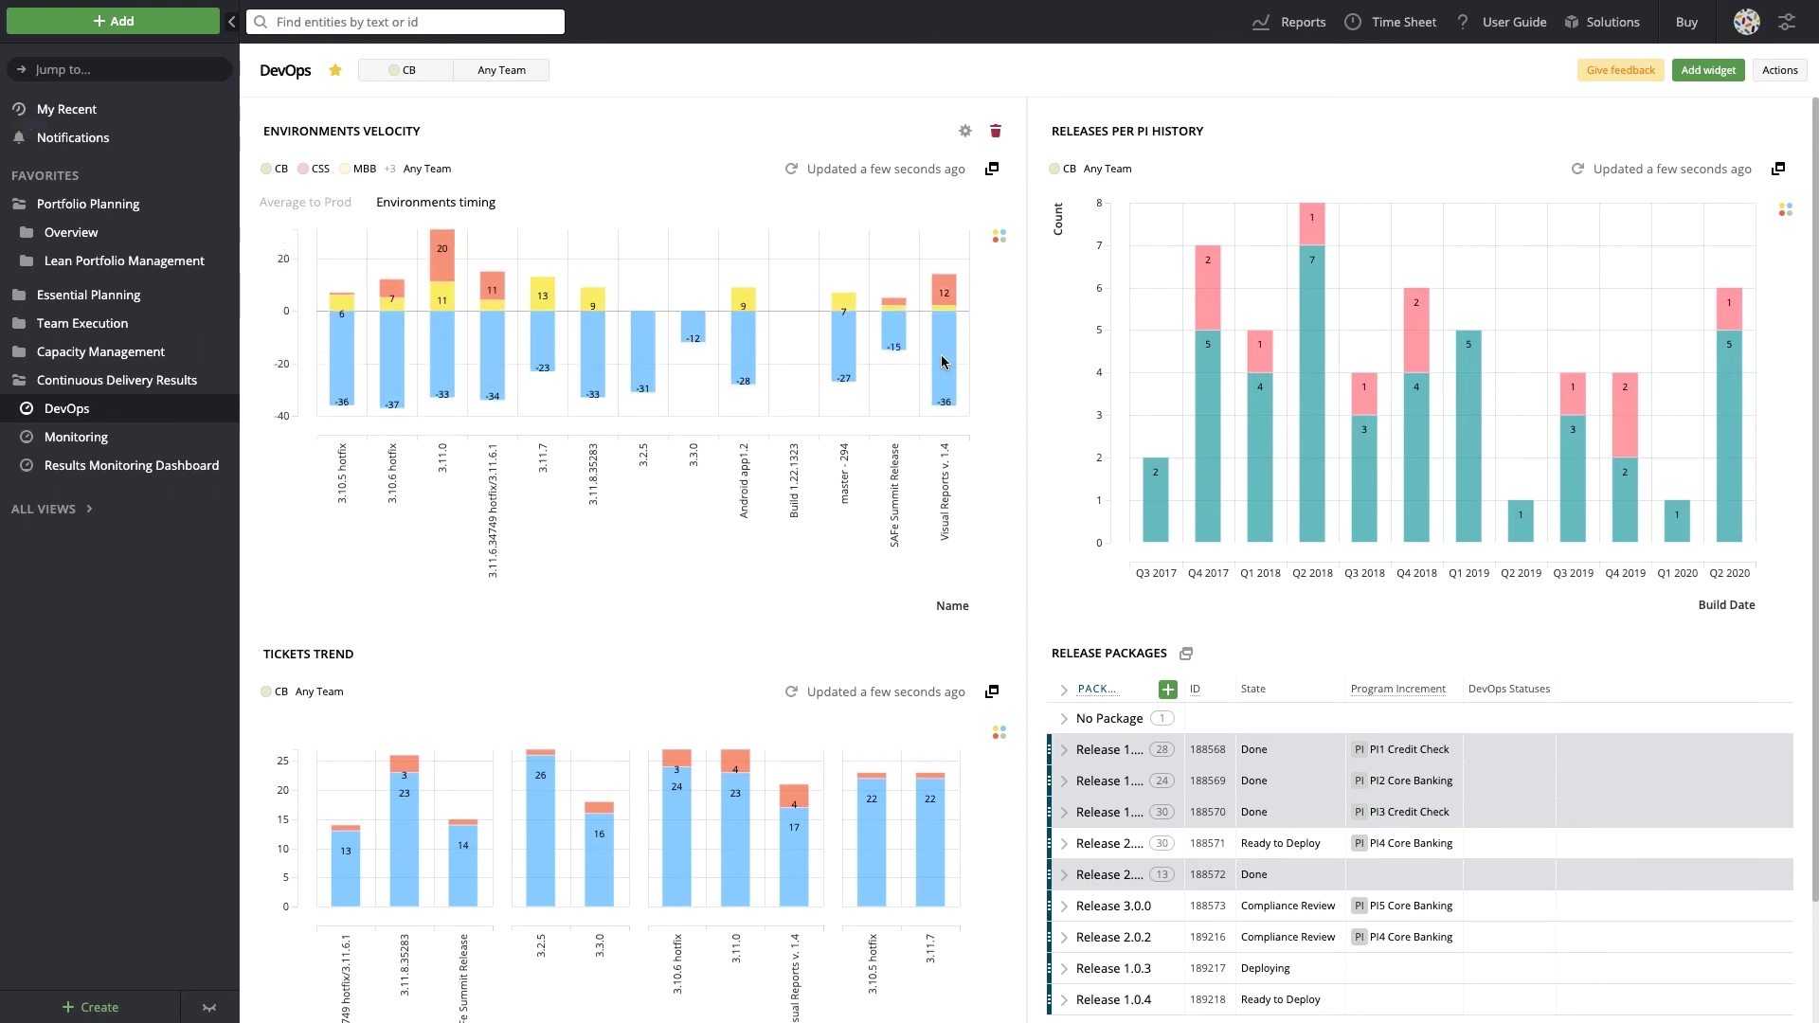
mouse_move(944, 362)
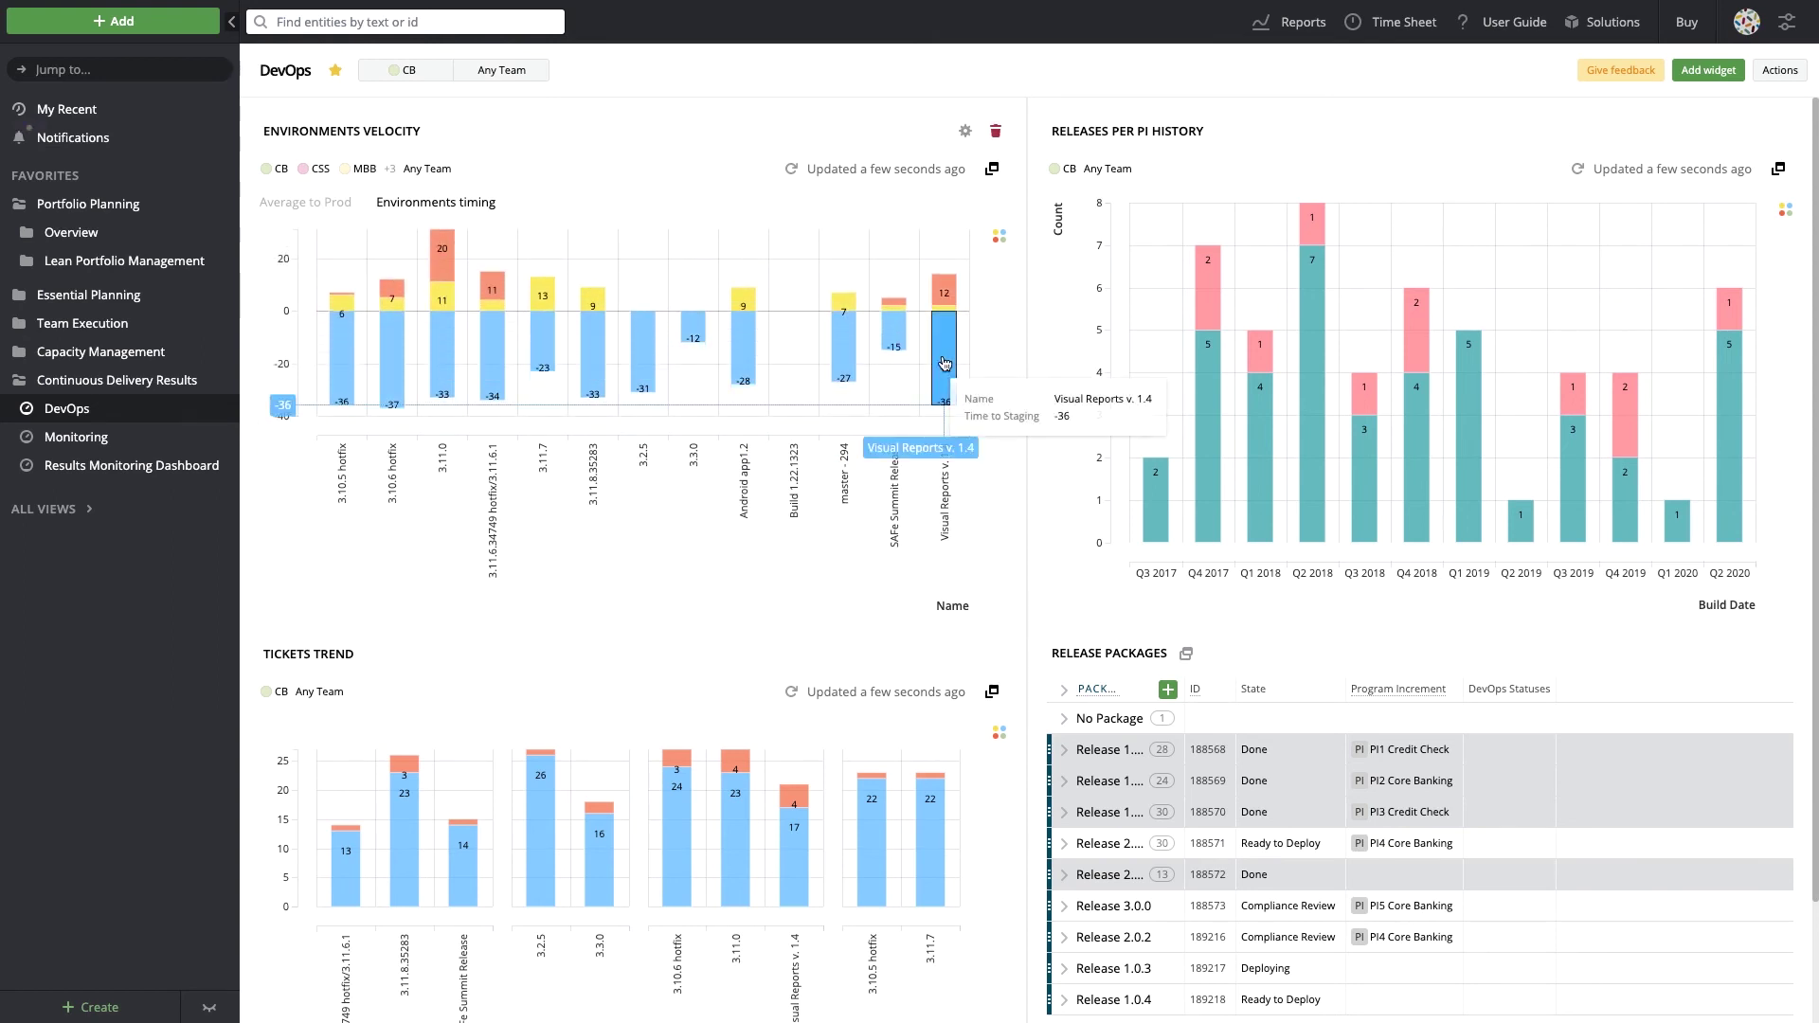
Inspect the Q4 2017 bar in Releases per PI History and expand the PI1 Credit Check release package to list its builds.
mouse_move(1224, 428)
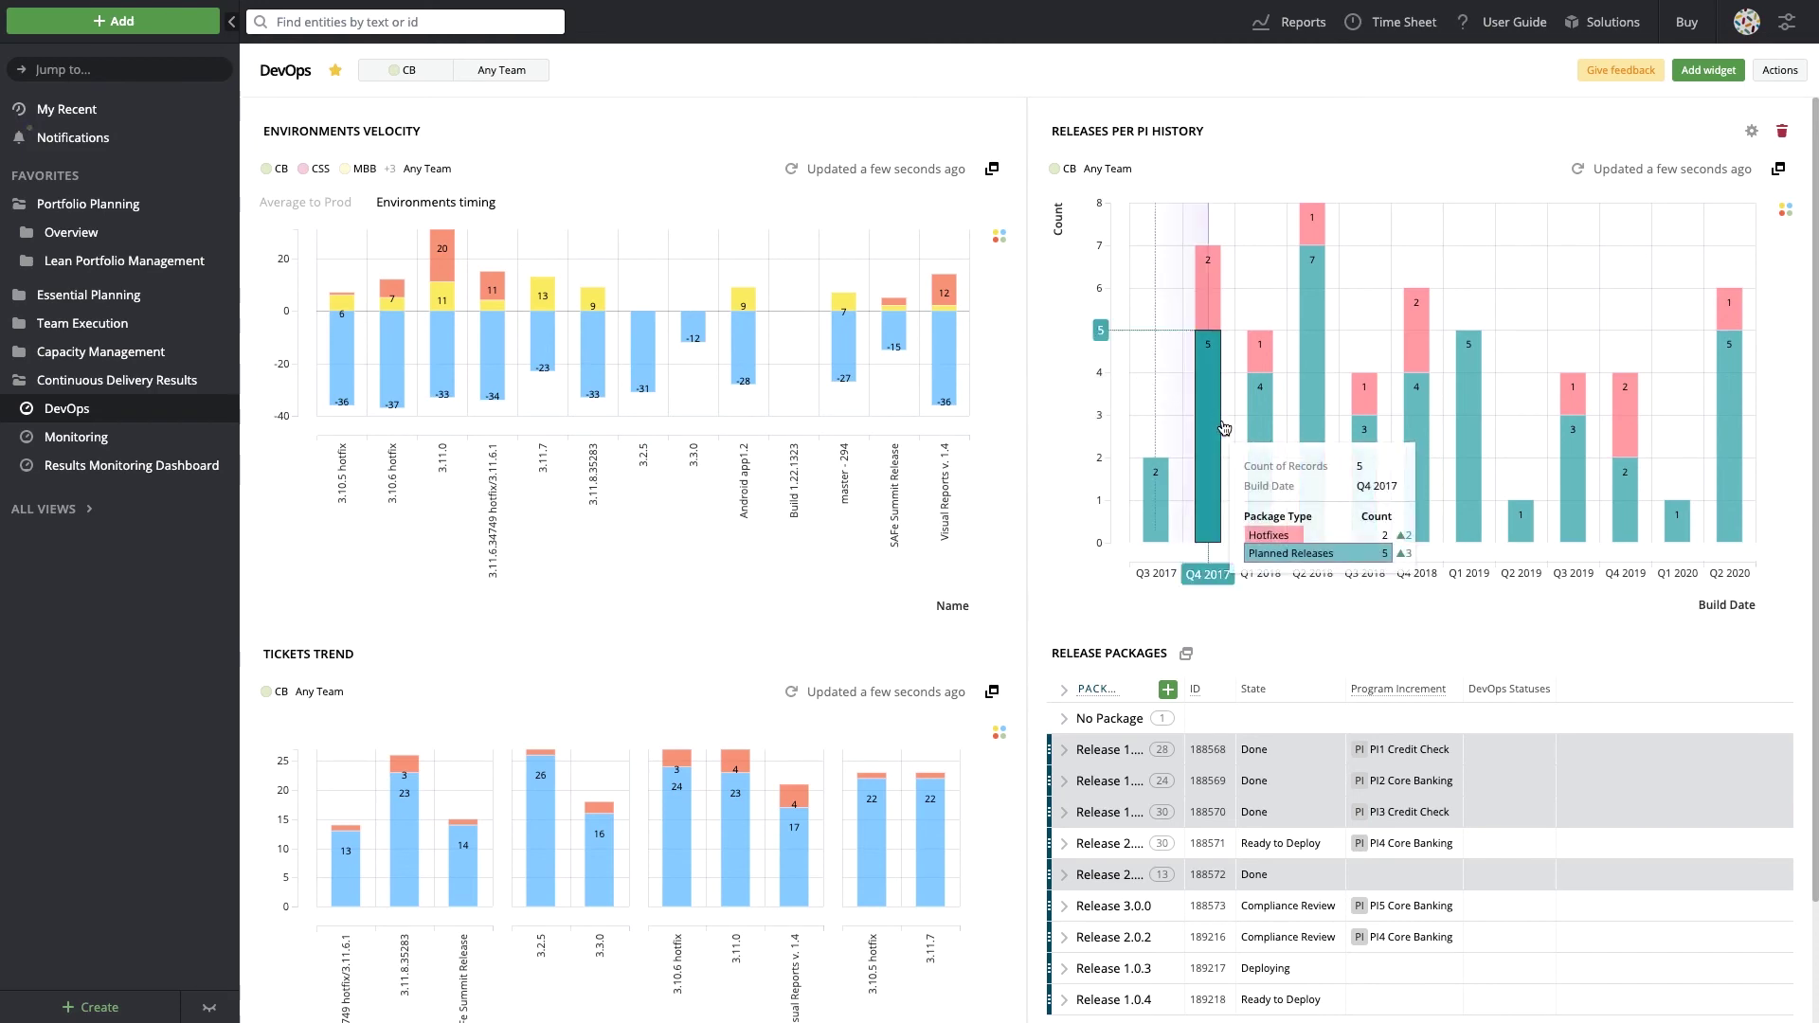
scroll(1224, 428, down, 2)
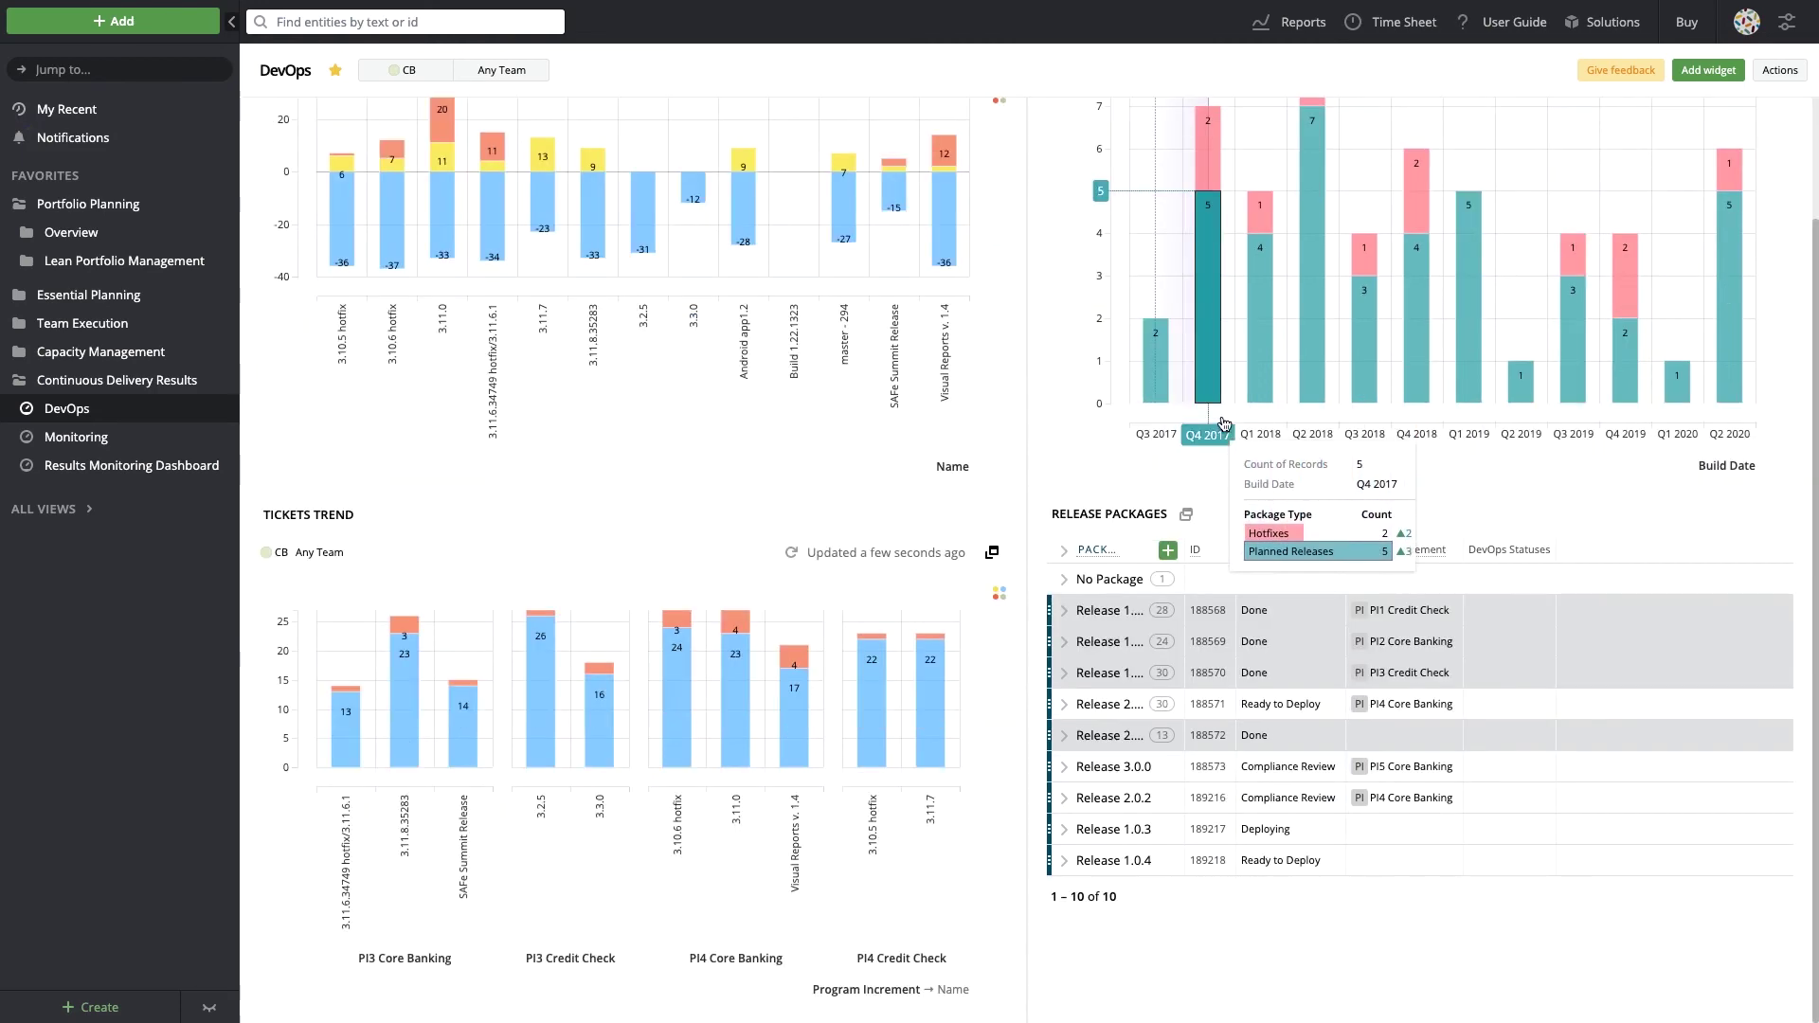
click(1064, 614)
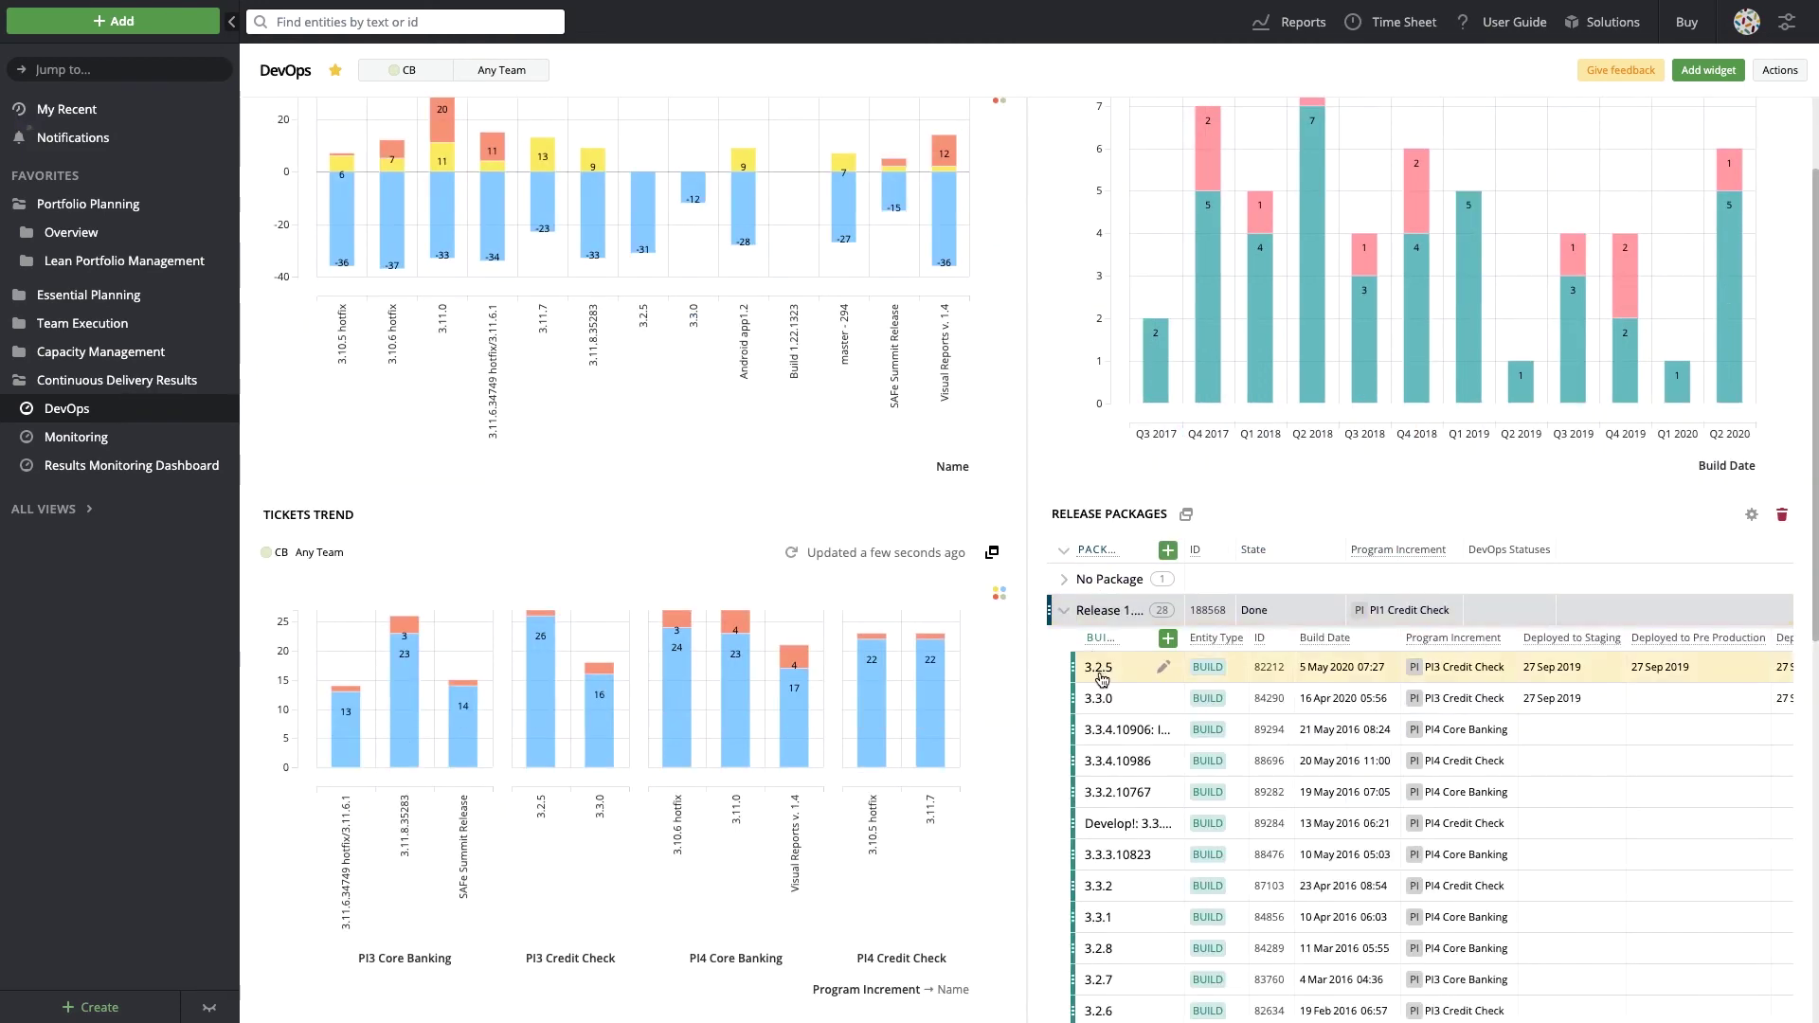
Open the Monitoring dashboard and review its environment stats, downtime, MTTA / MTTR, incidents and rolling stats widgets.
click(73, 438)
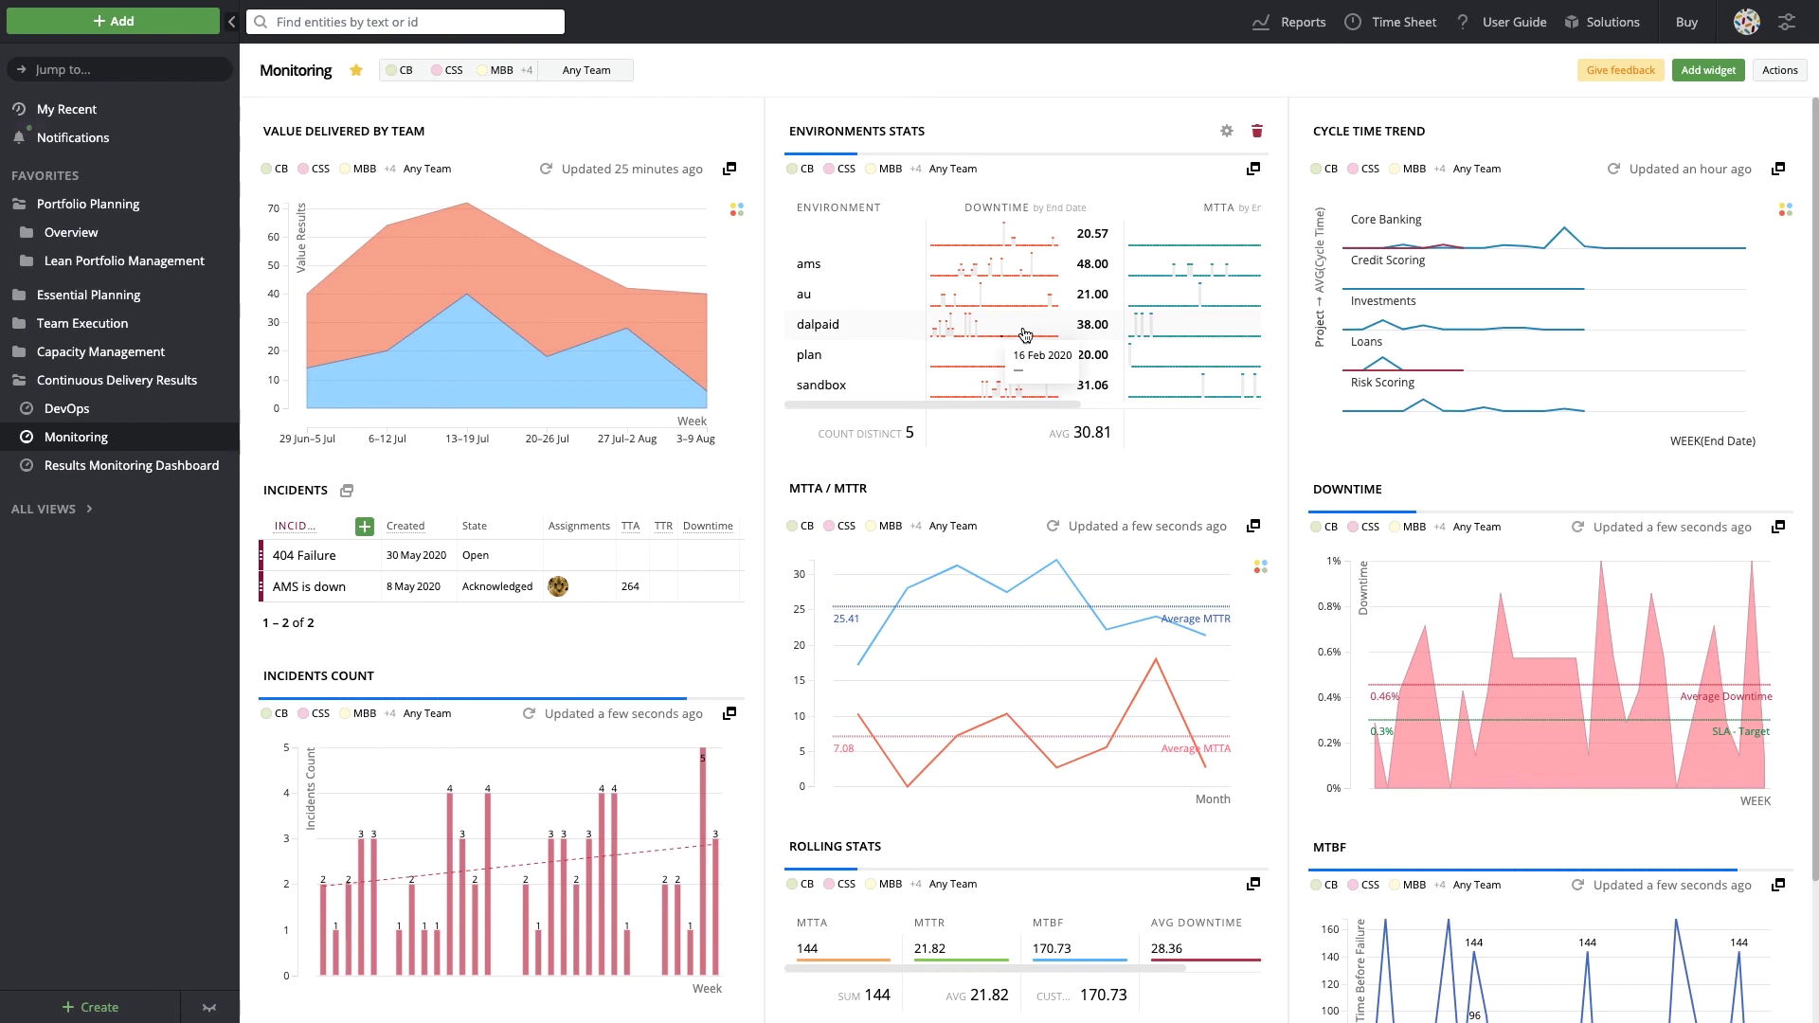
mouse_move(1544, 339)
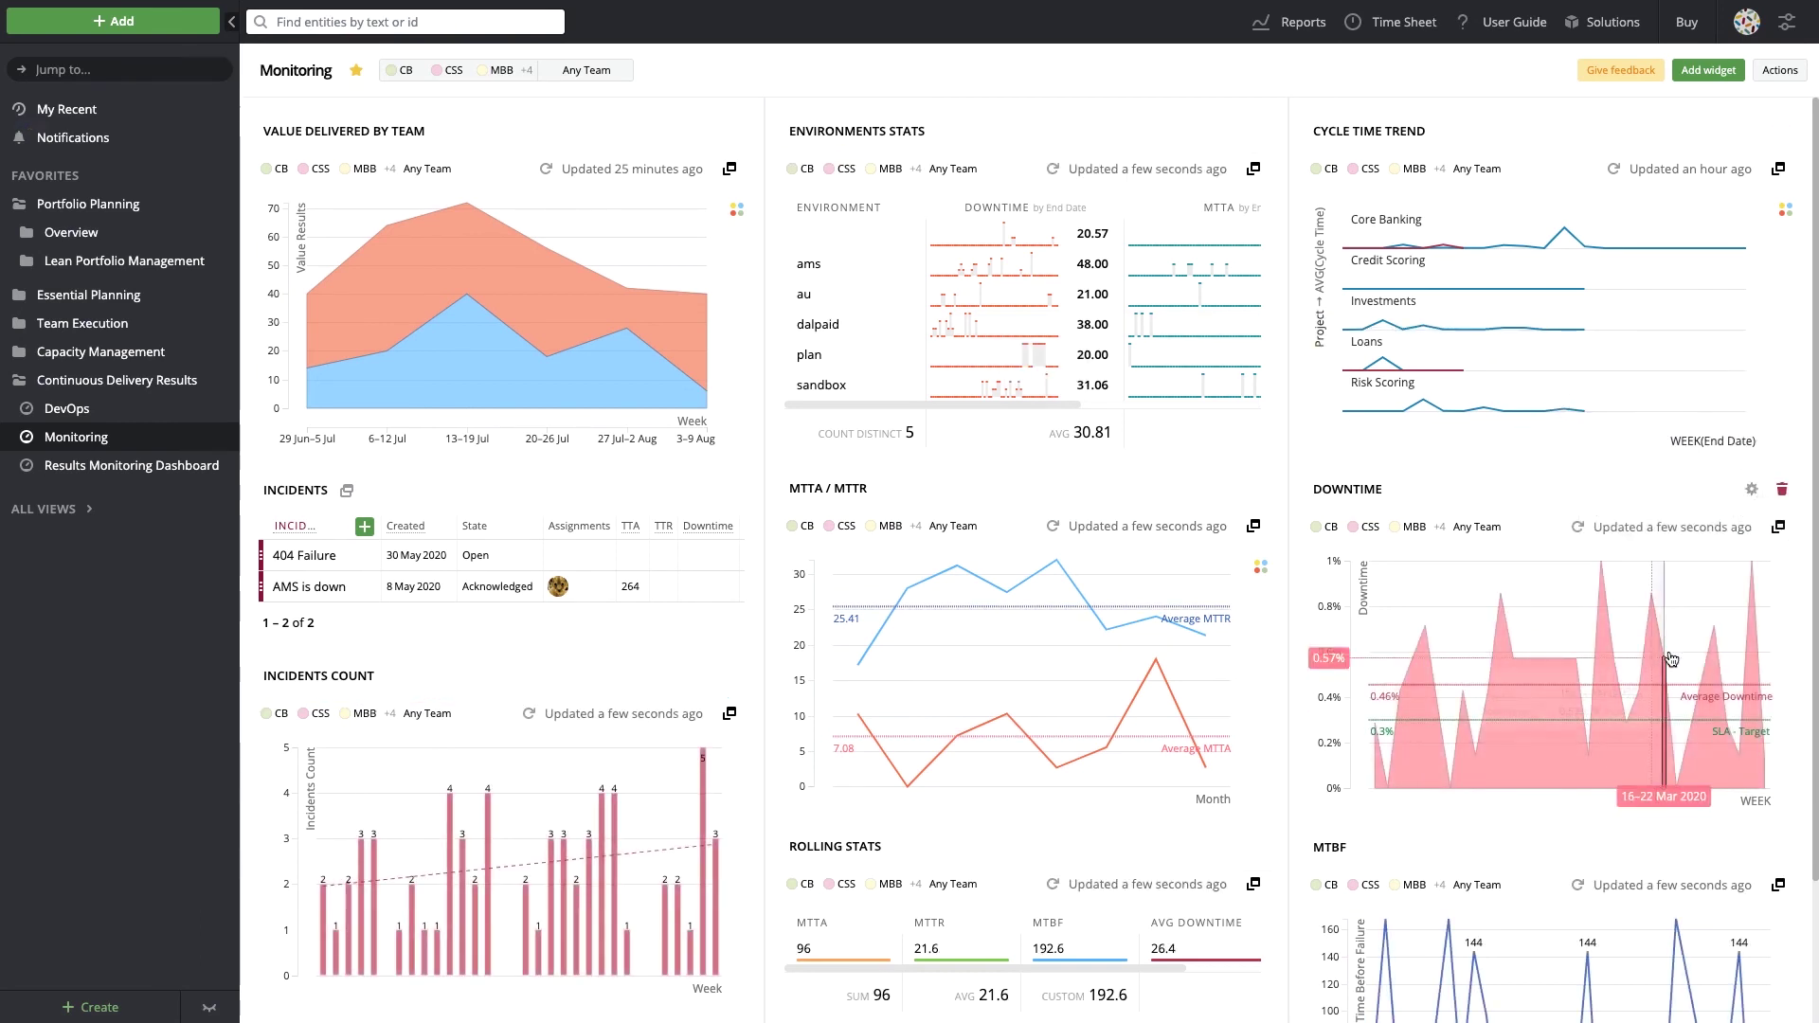
mouse_move(1103, 702)
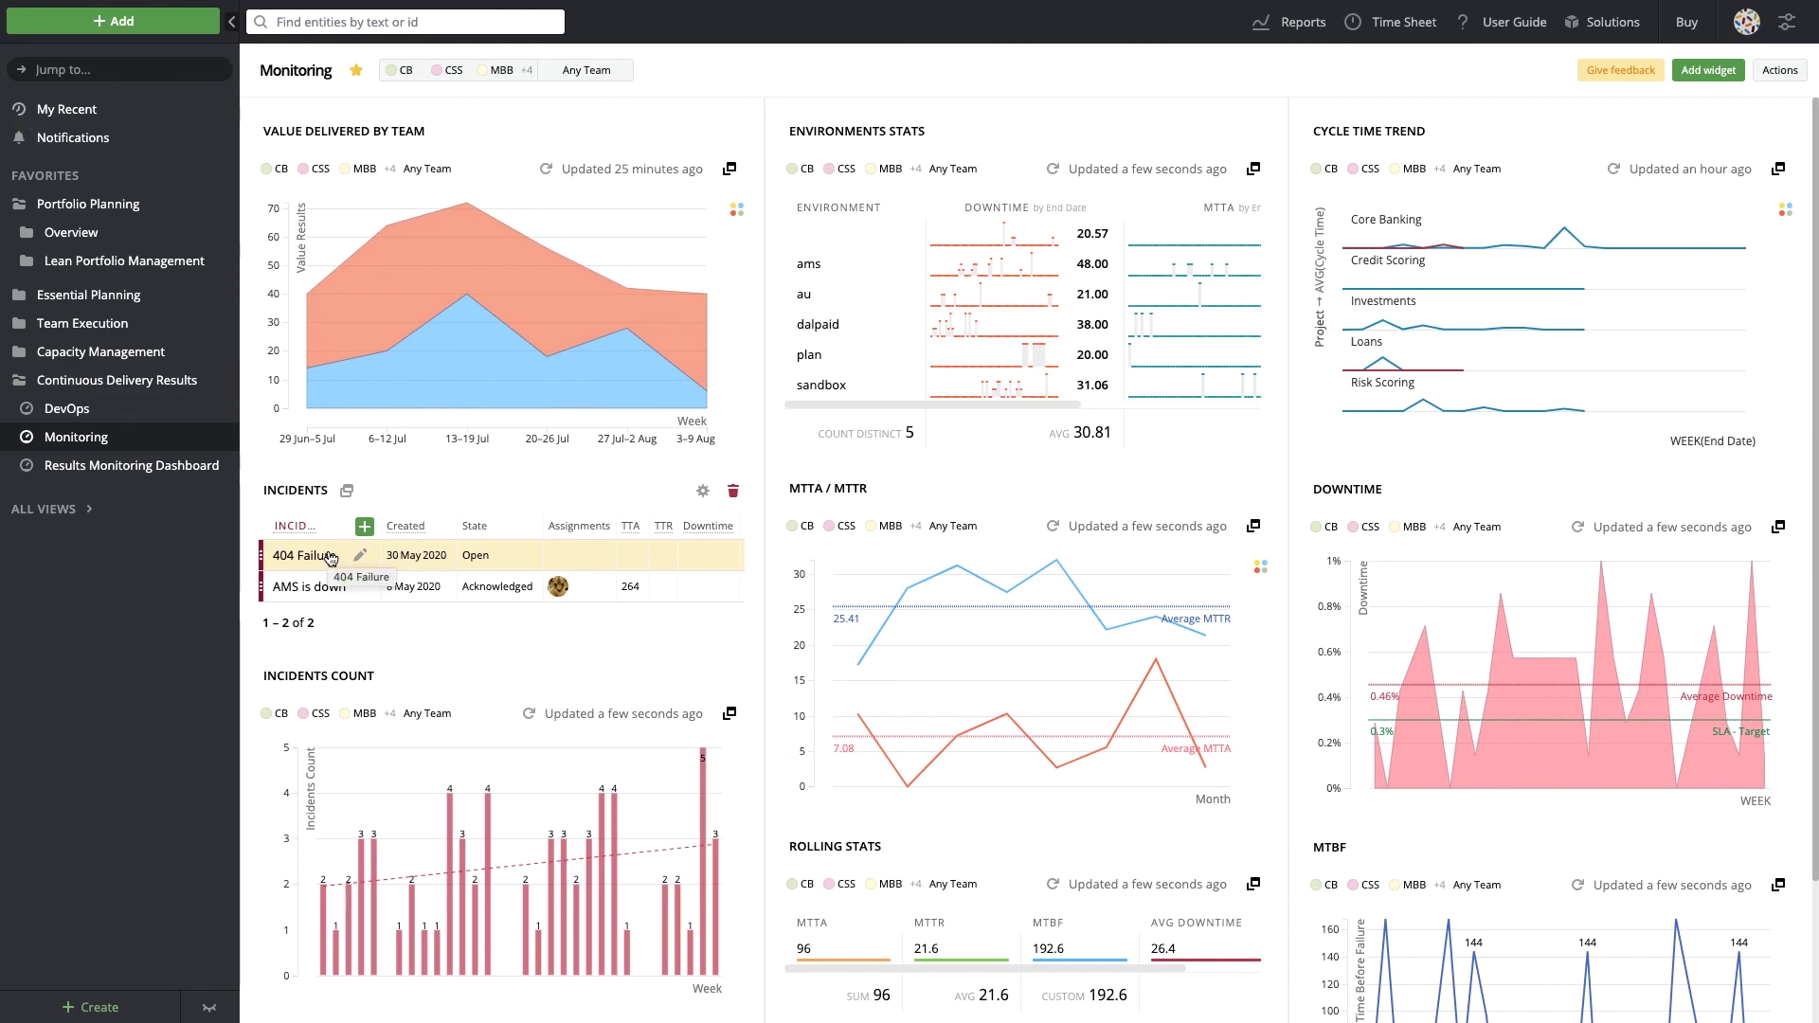
scroll(330, 558, down, 2)
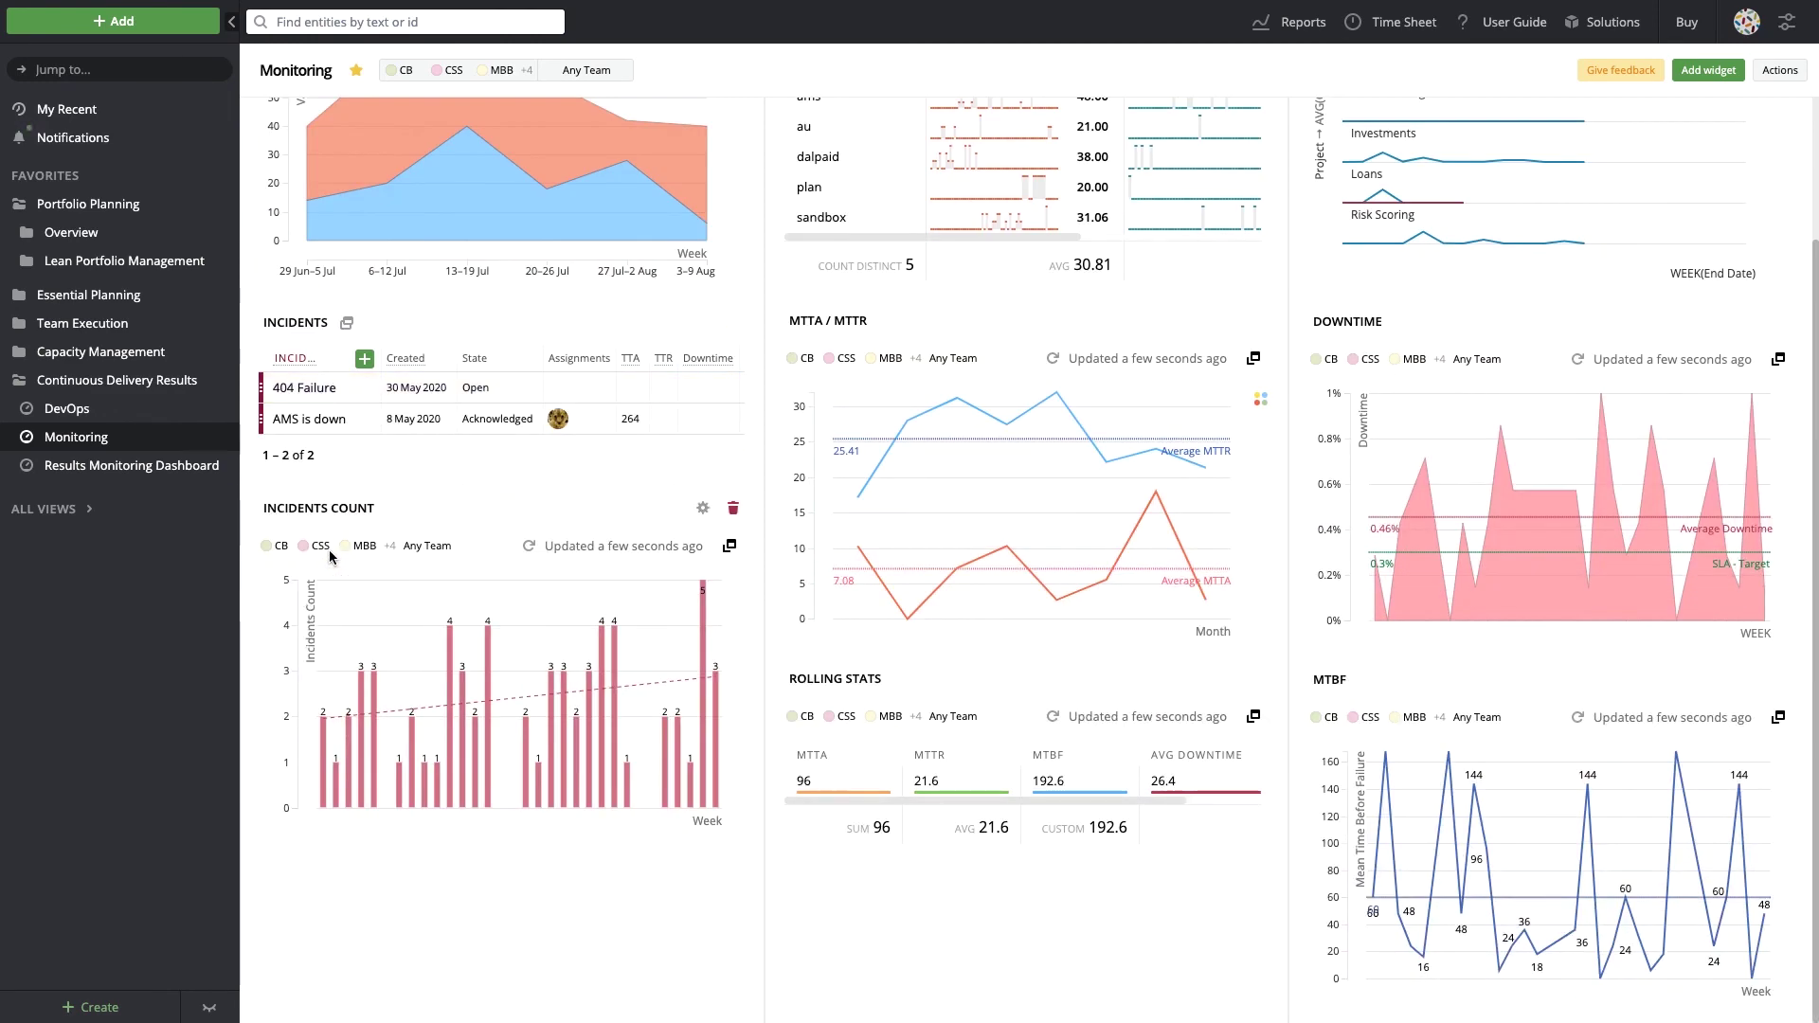
Open the Results Monitoring Dashboard, switch Utilization Monitoring to Chart View, and enlarge that chart to inspect it before closing it.
click(85, 465)
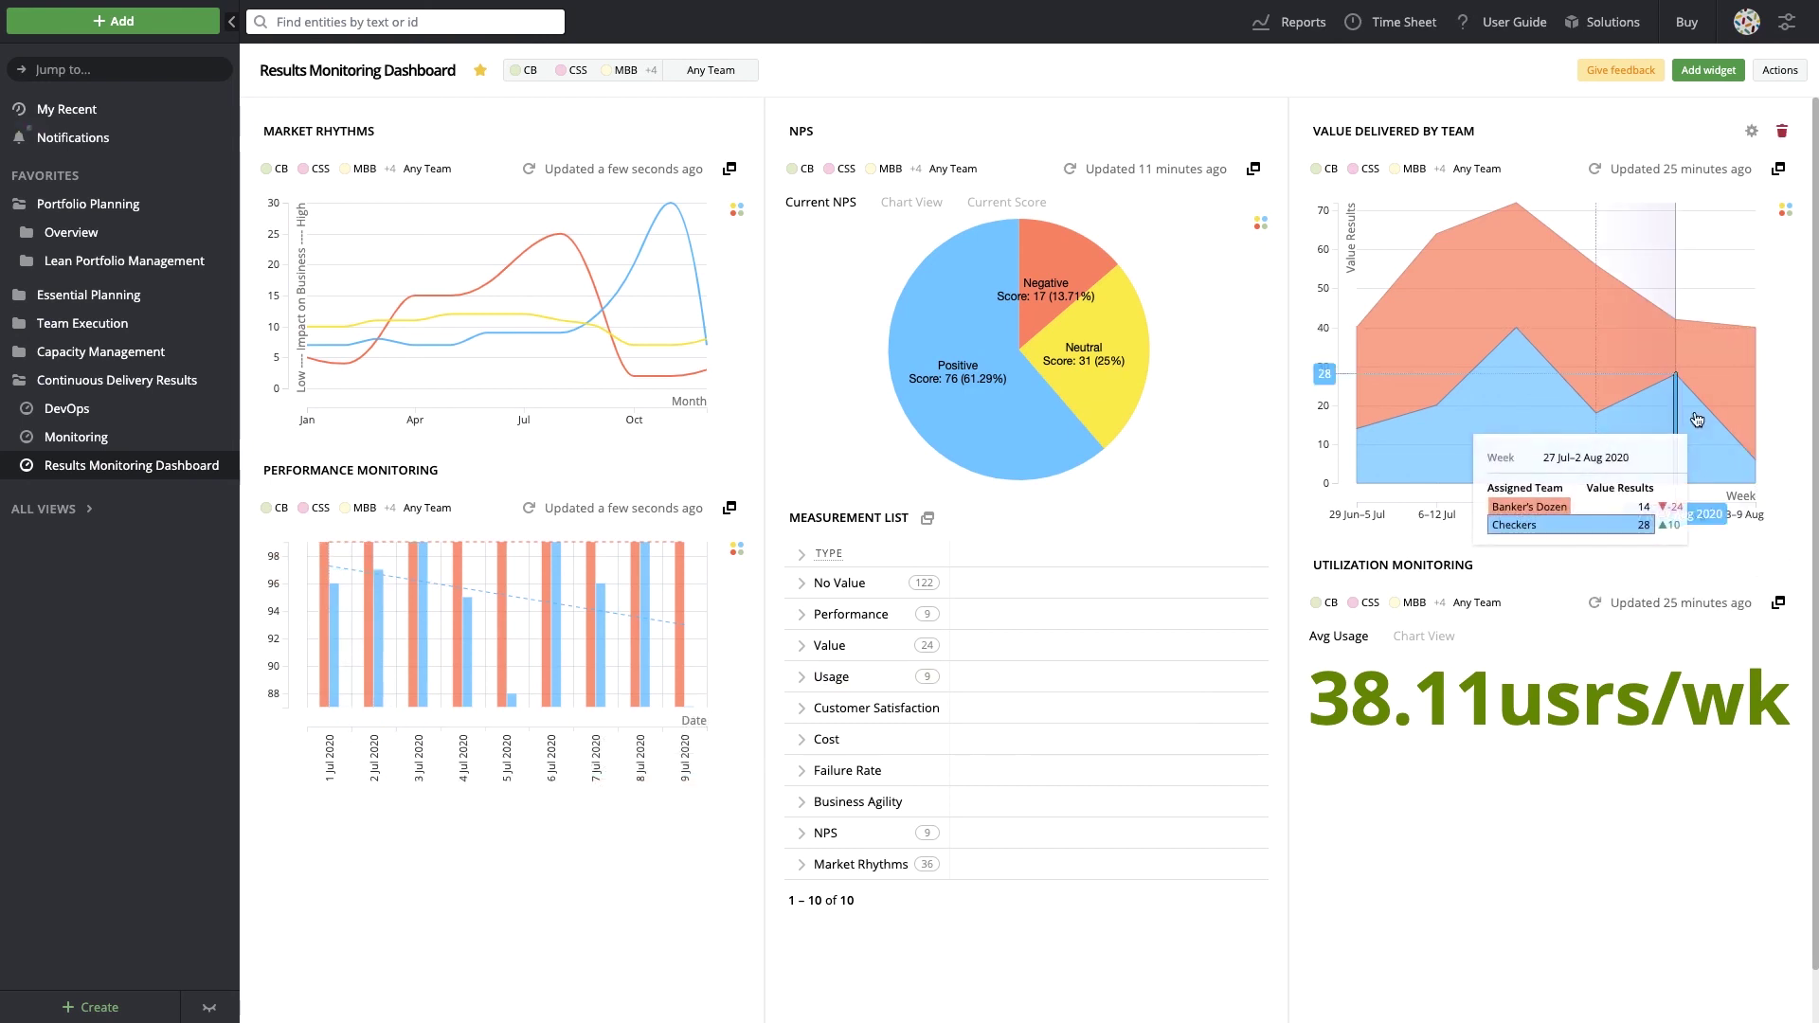
click(1437, 640)
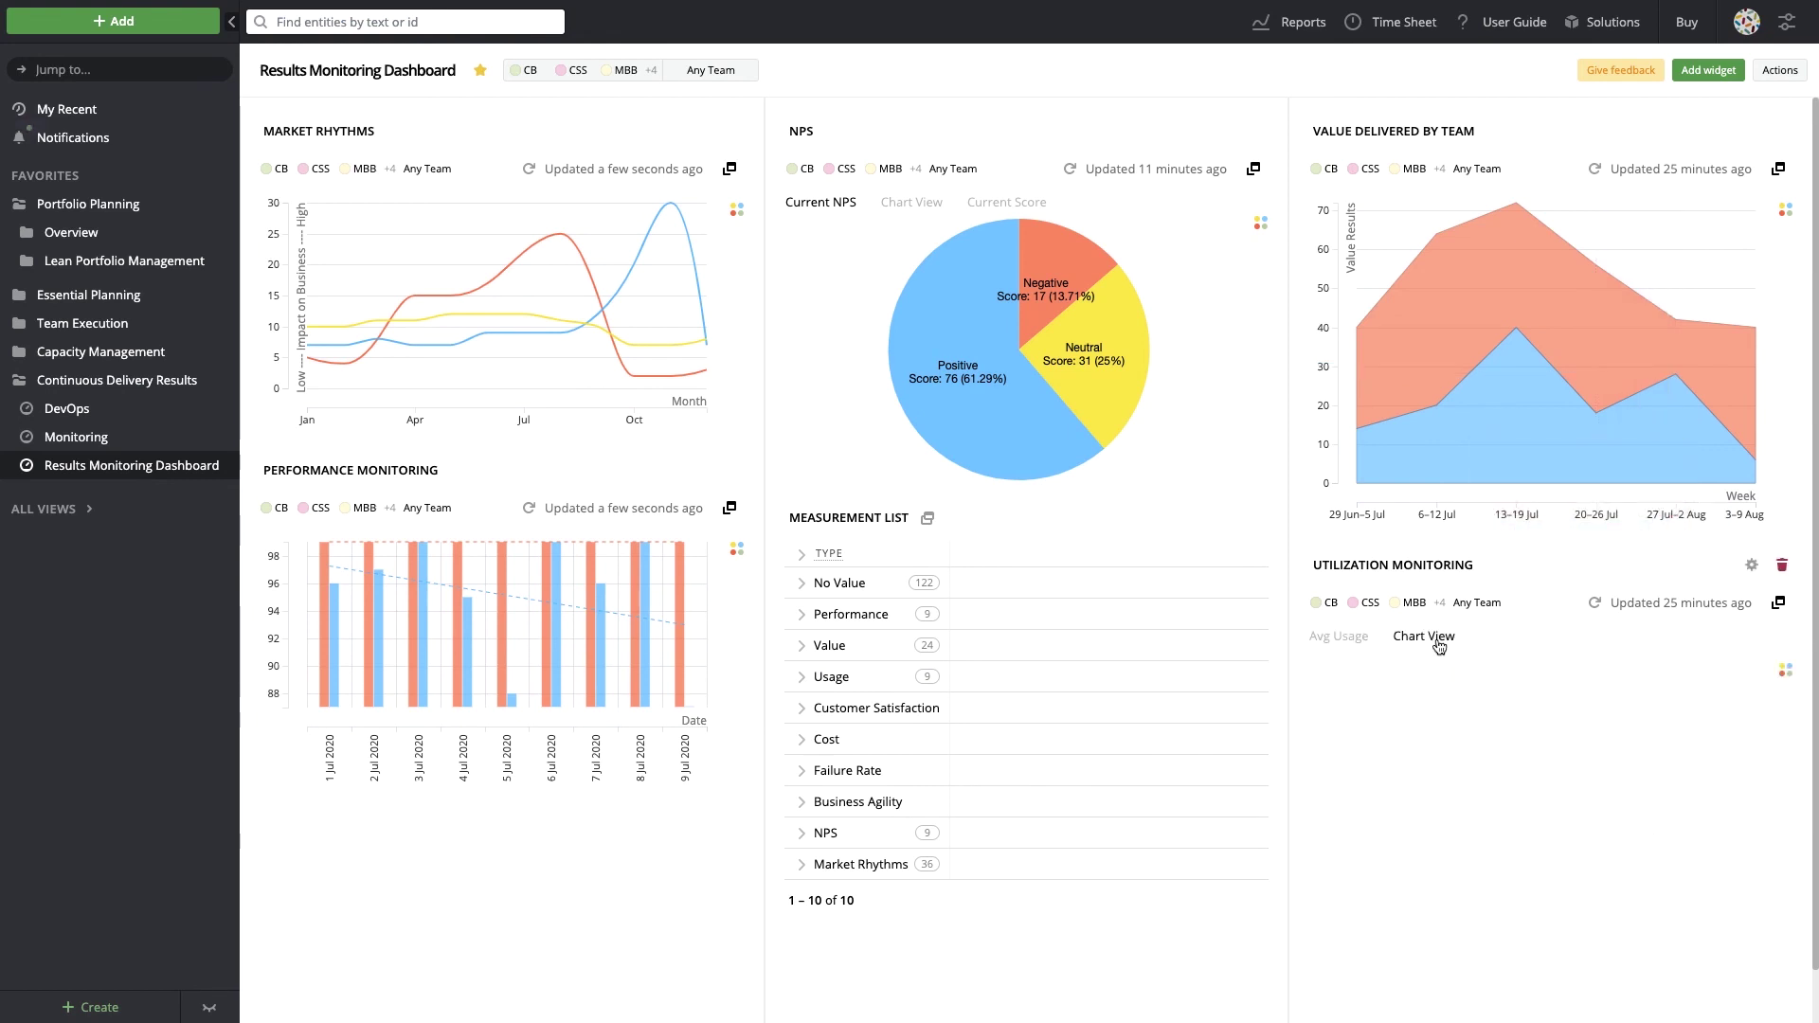
scroll(1444, 682, down, 1)
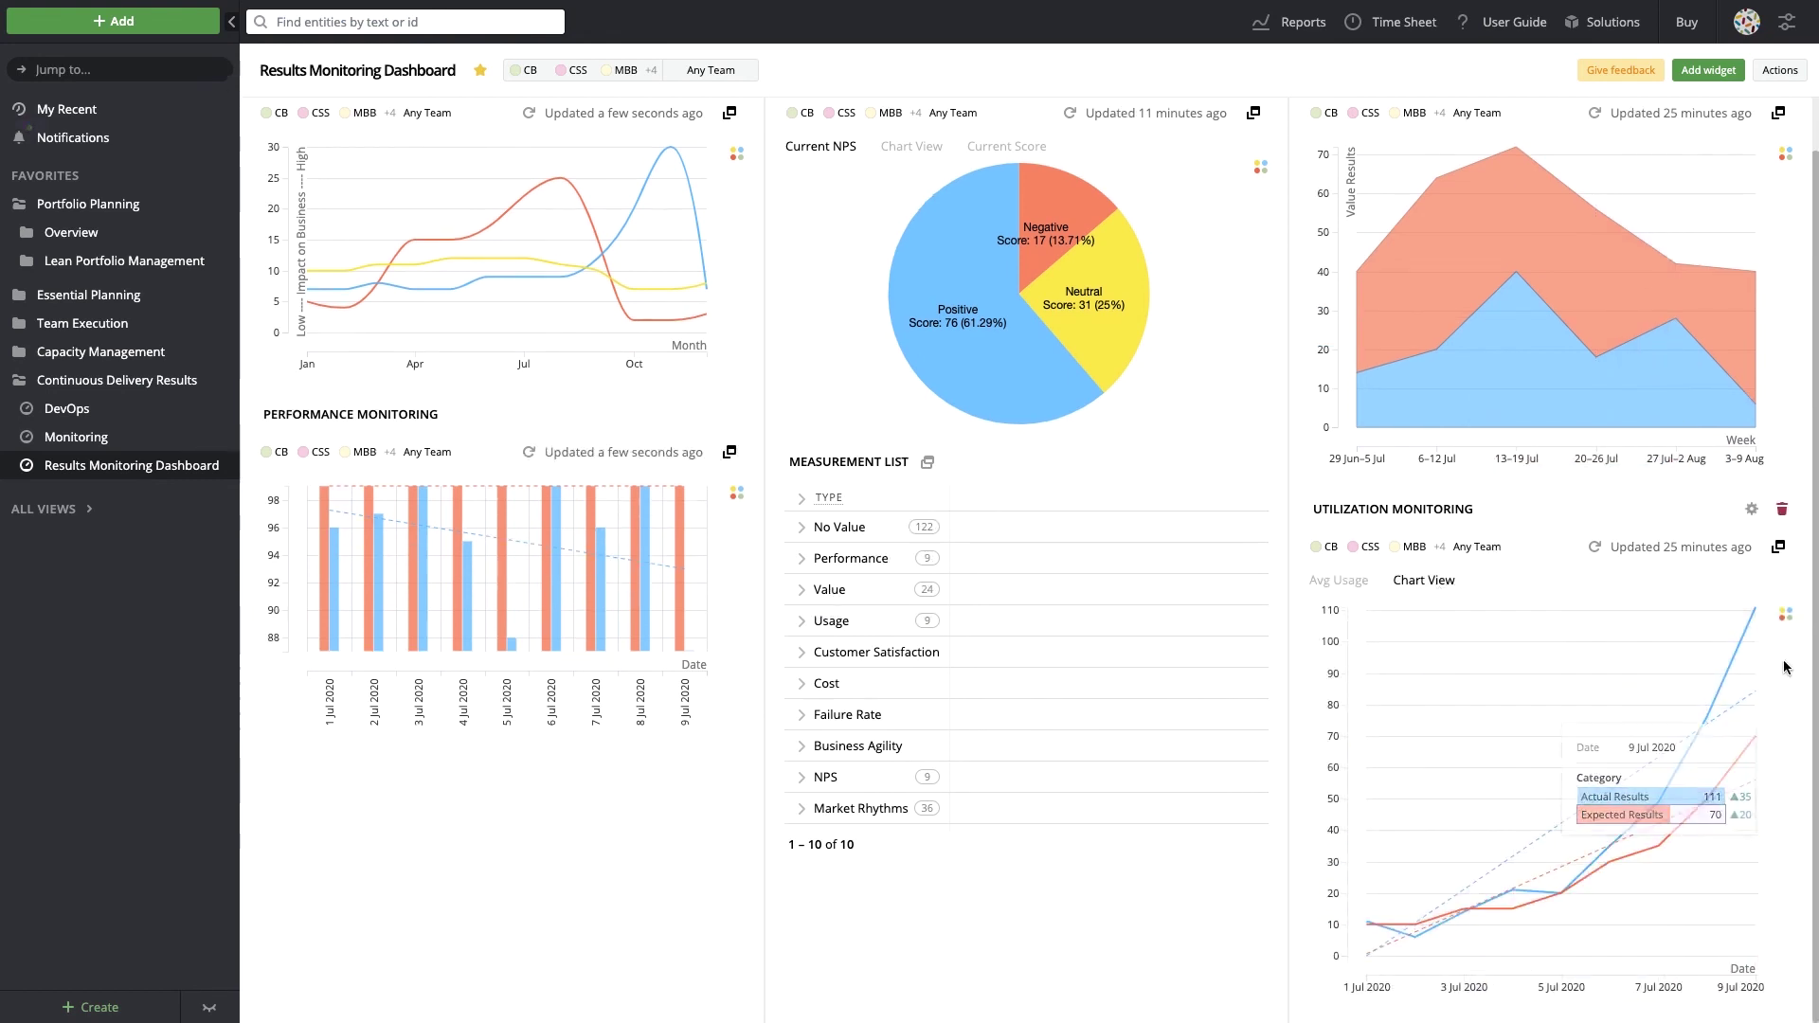
click(1779, 546)
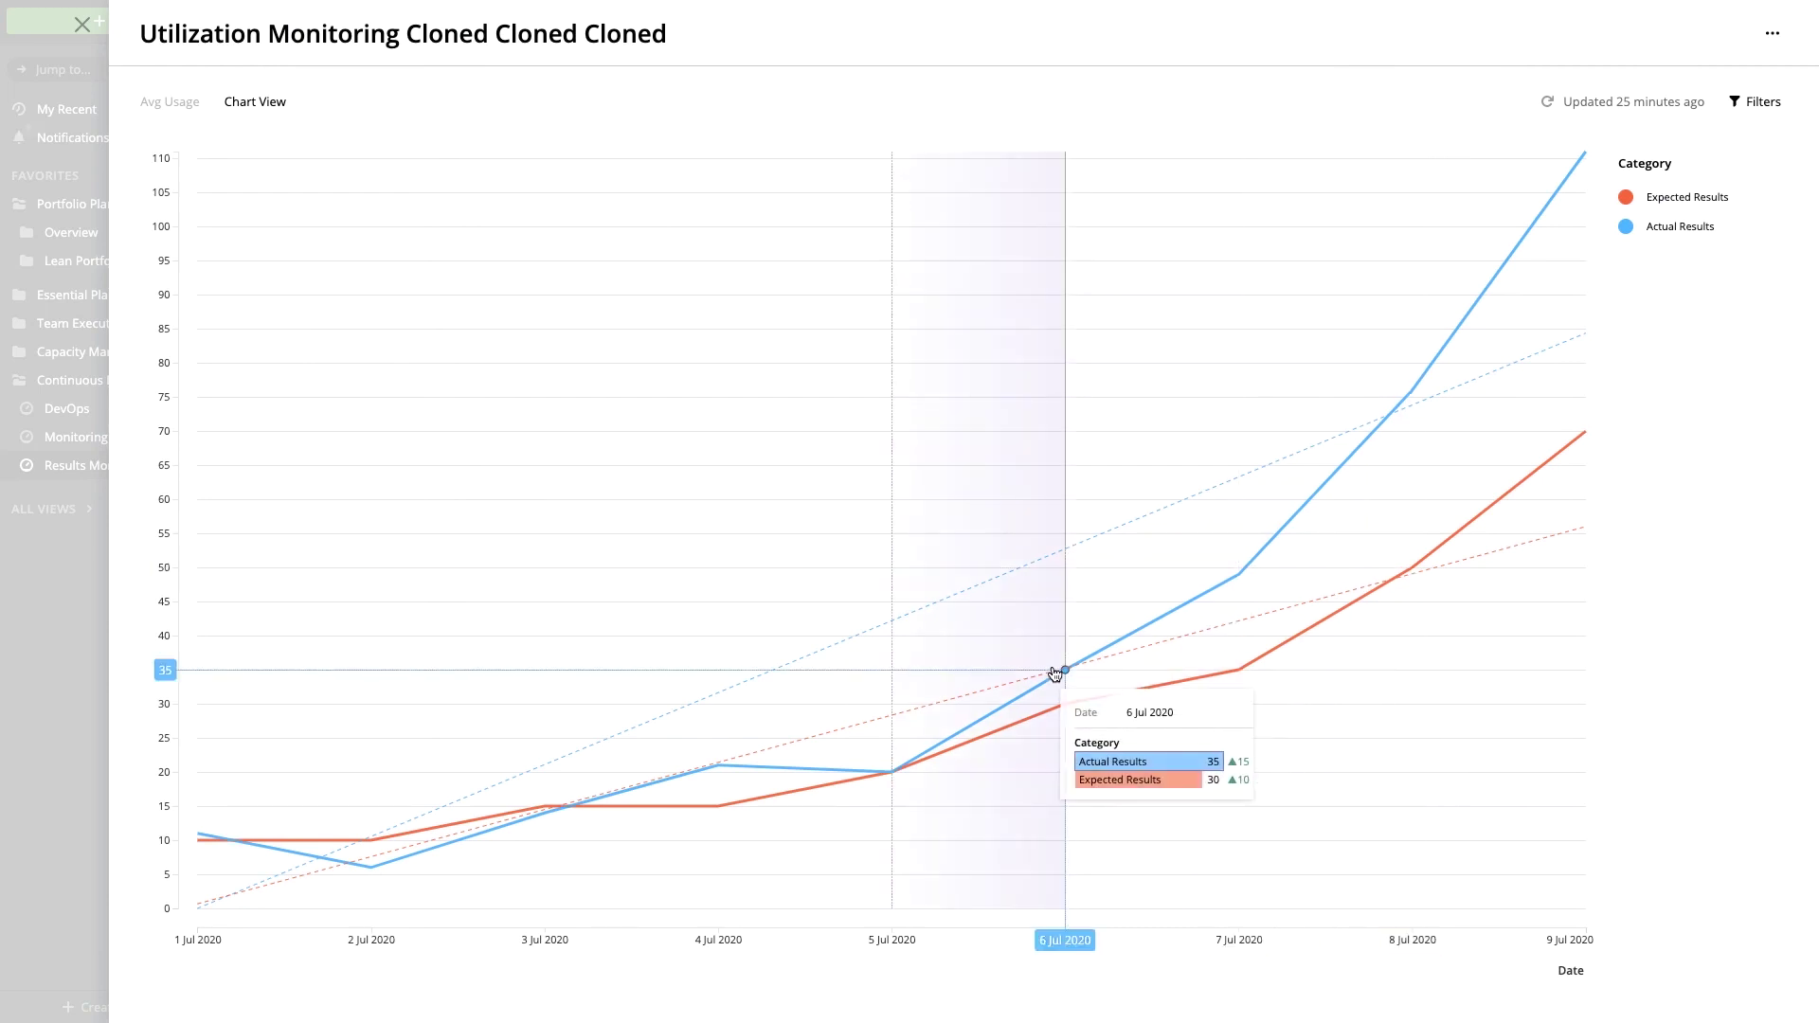
click(82, 25)
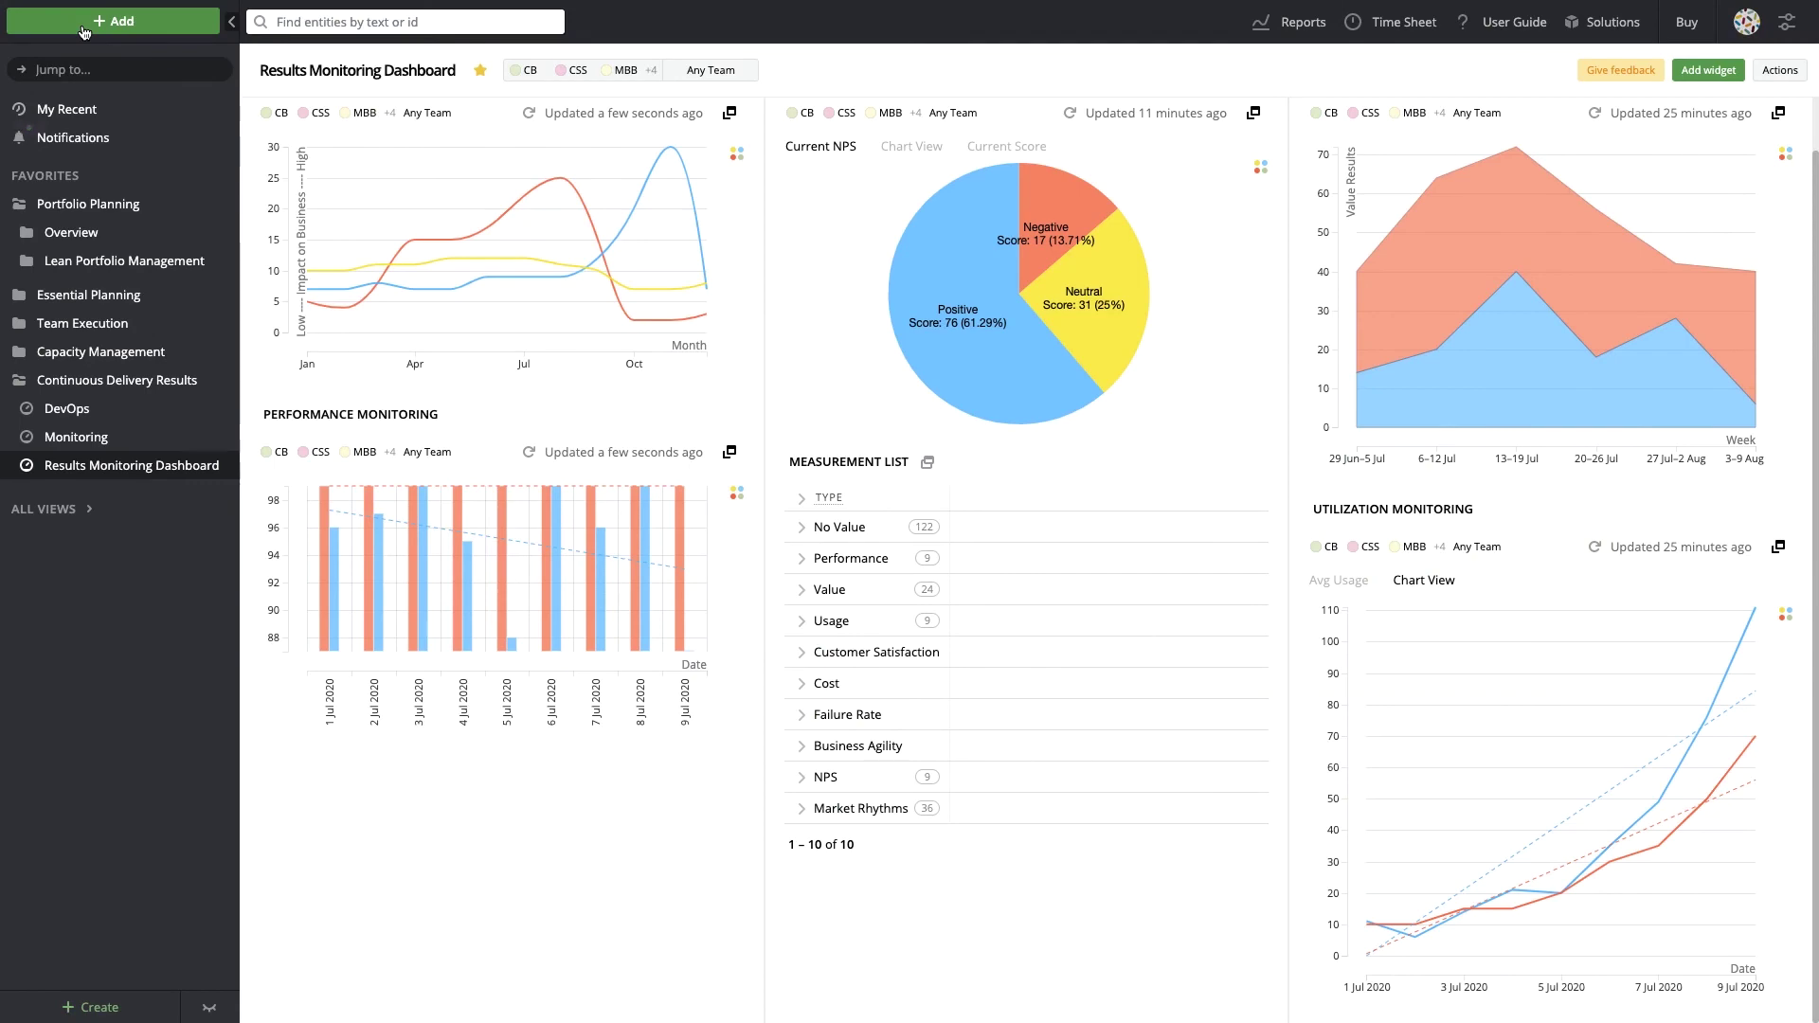
Expand the Overview folder under Portfolio Planning.
click(88, 232)
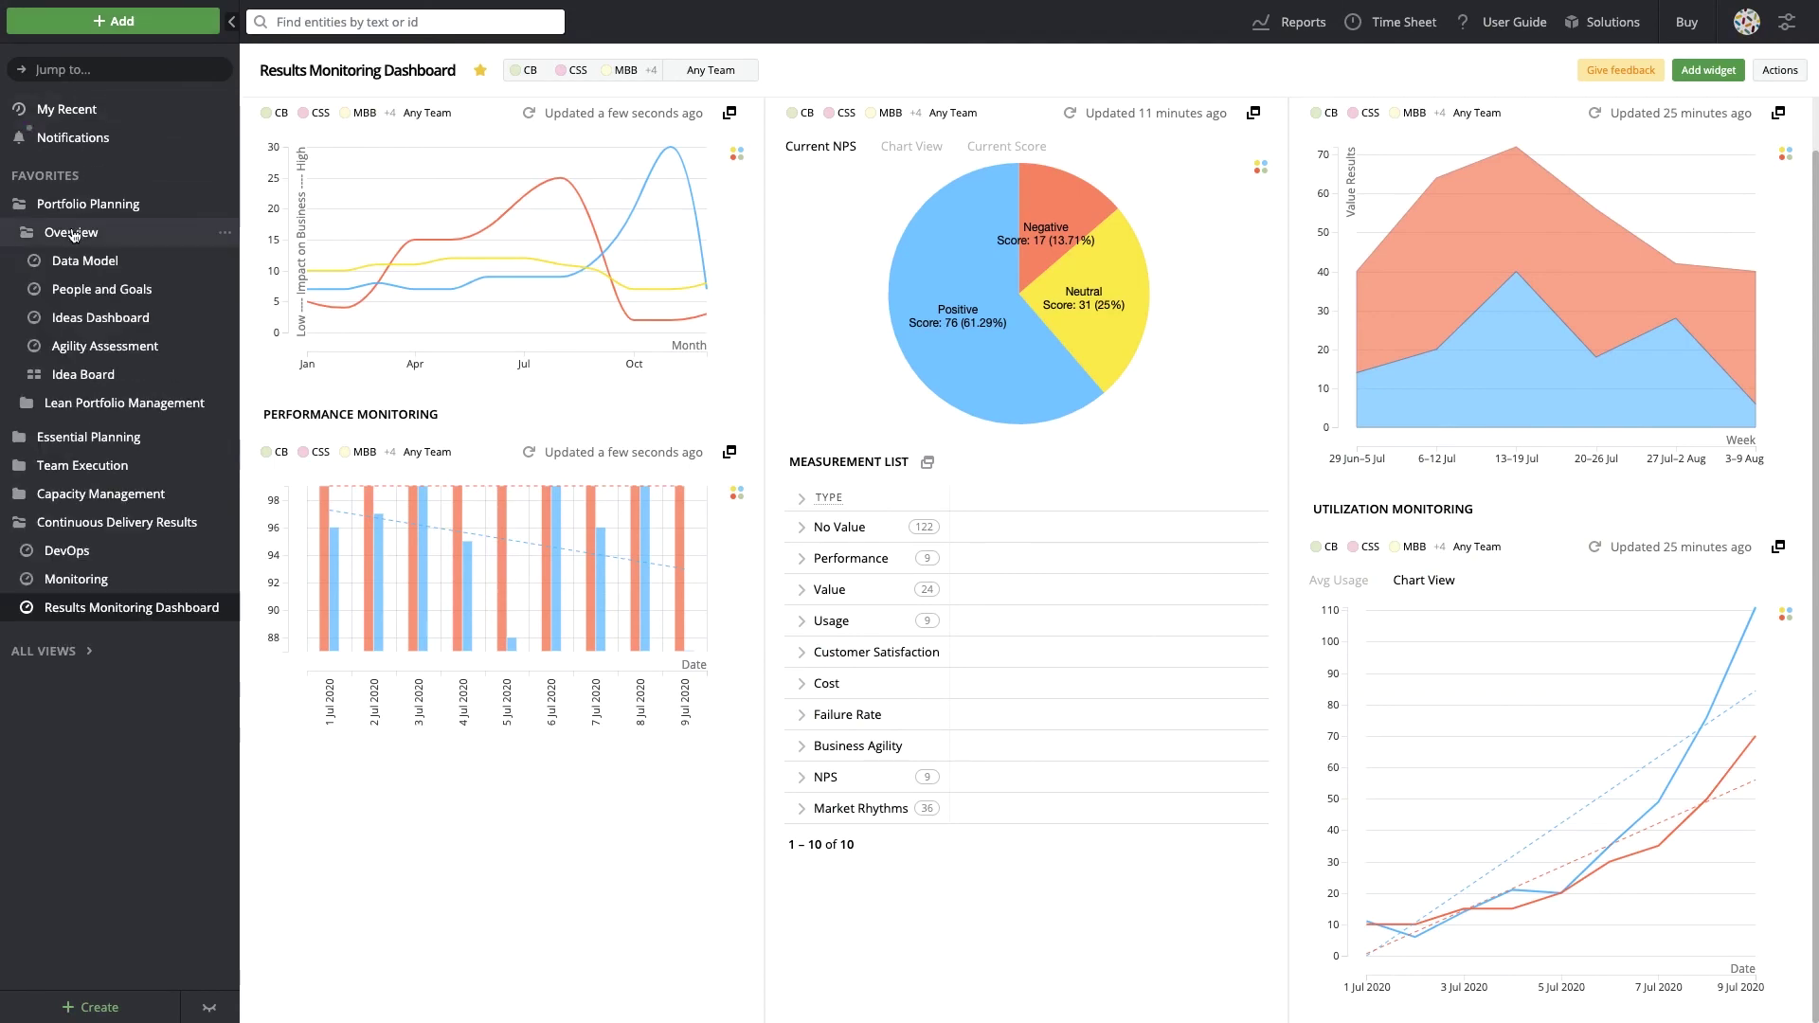